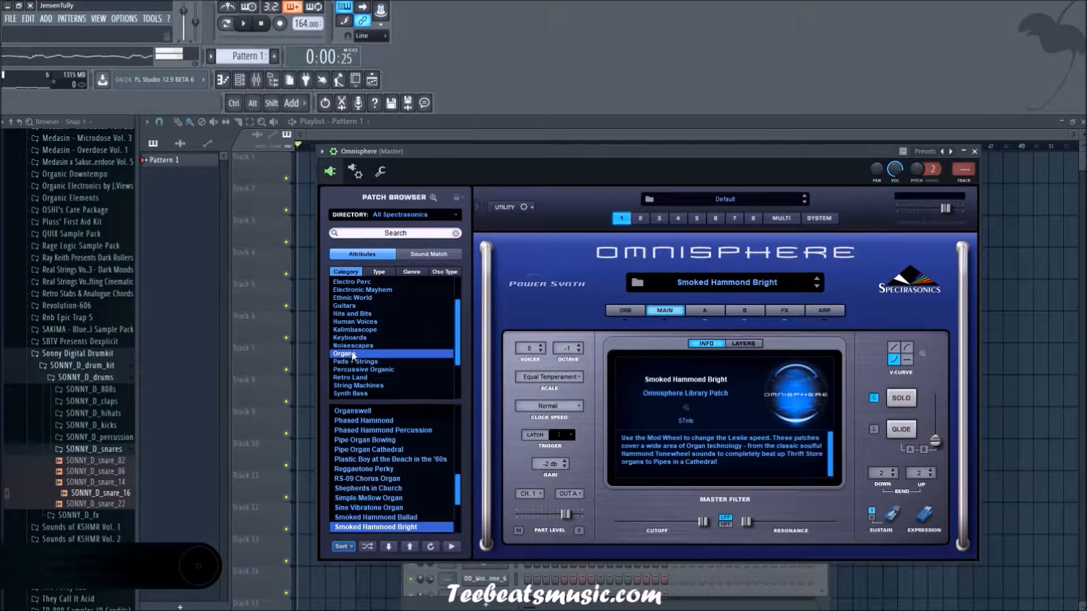
Step: Look through the organ patches around Smoked Hammond Bright, view Omnisphere's system settings, and return to part 1
scroll(388, 498, "down", 2)
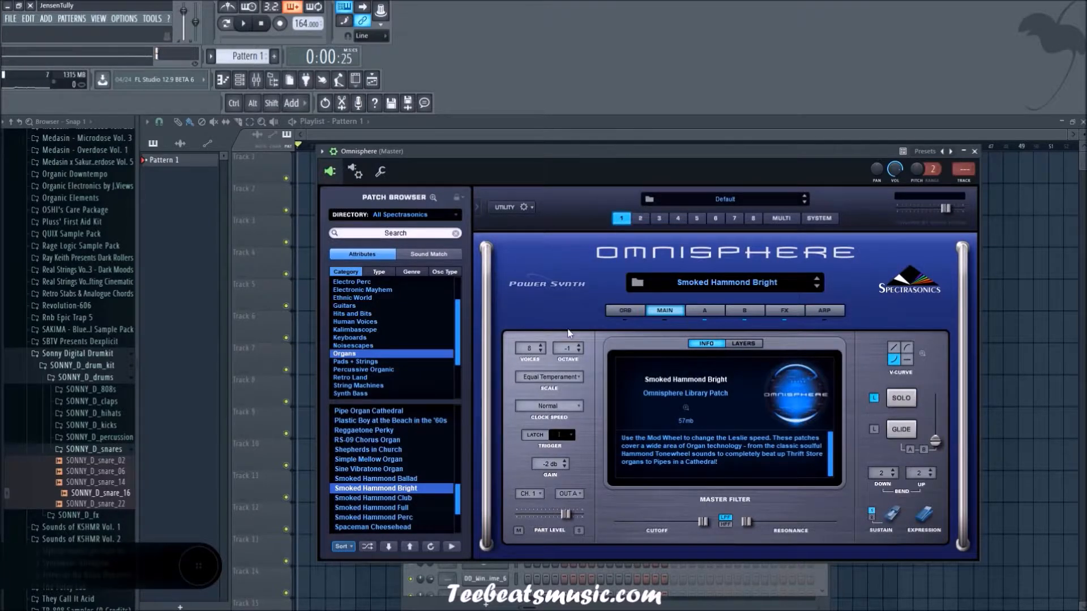
left_click(831, 218)
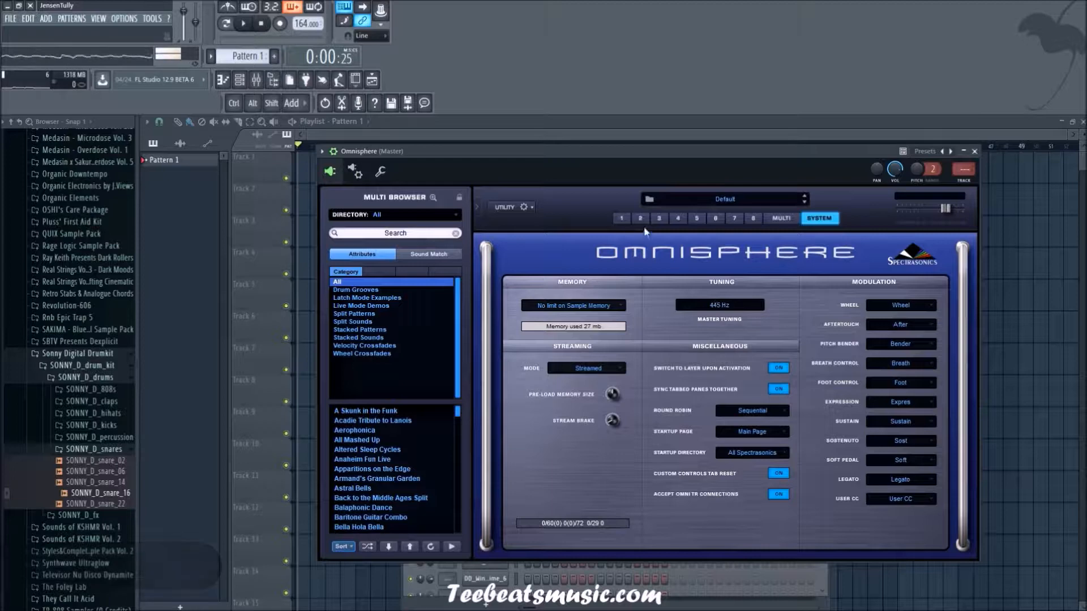
left_click(622, 219)
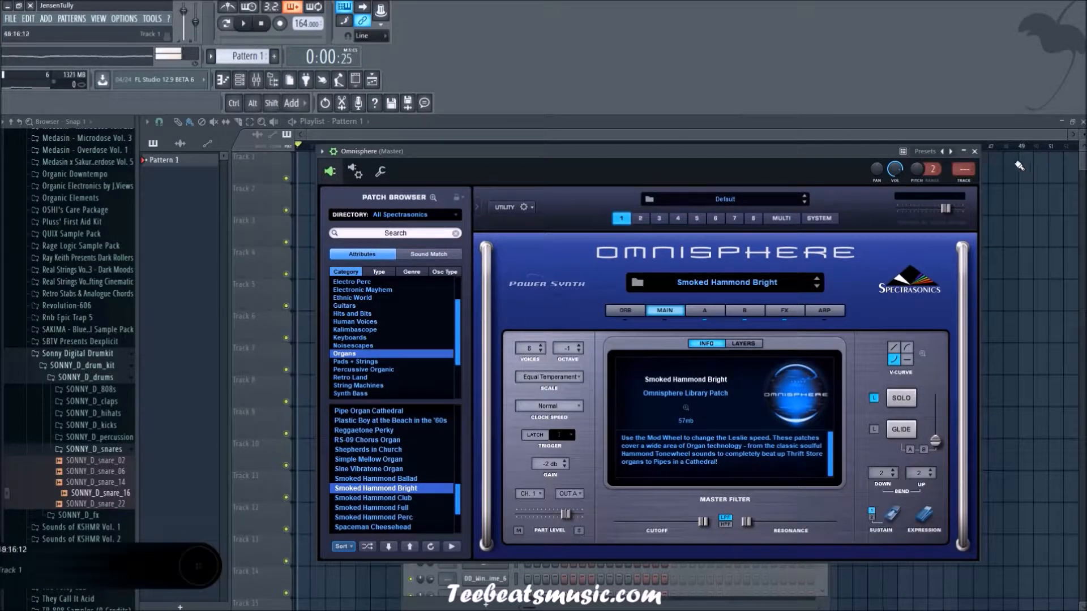
Step: Close the Omnisphere window, move the channel rack up, and enlarge it to show all channels
left_click(974, 151)
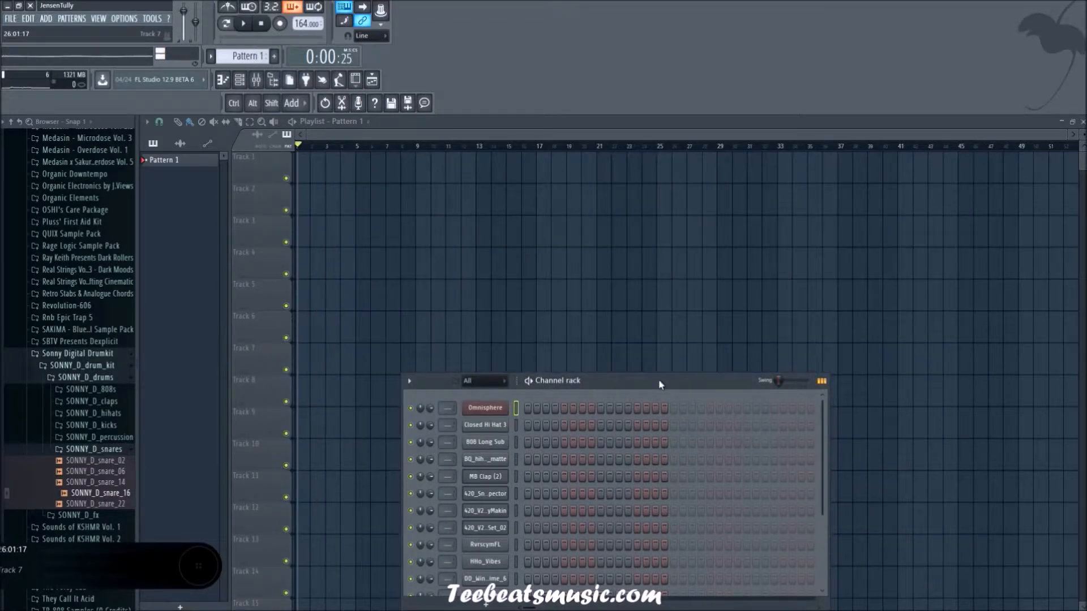
left_click_drag(660, 385, 662, 227)
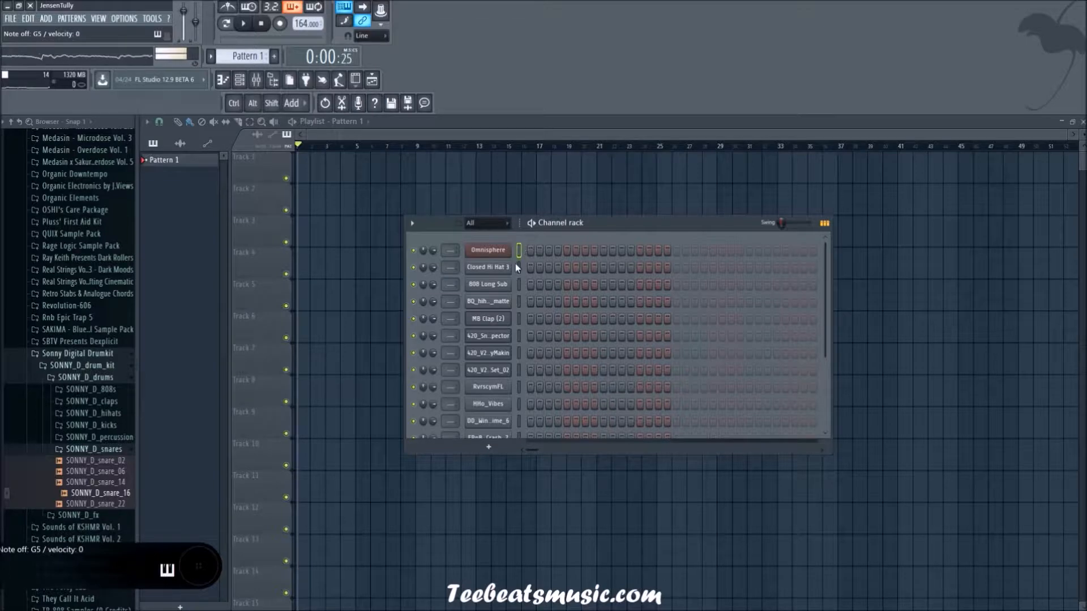
left_click_drag(610, 453, 603, 540)
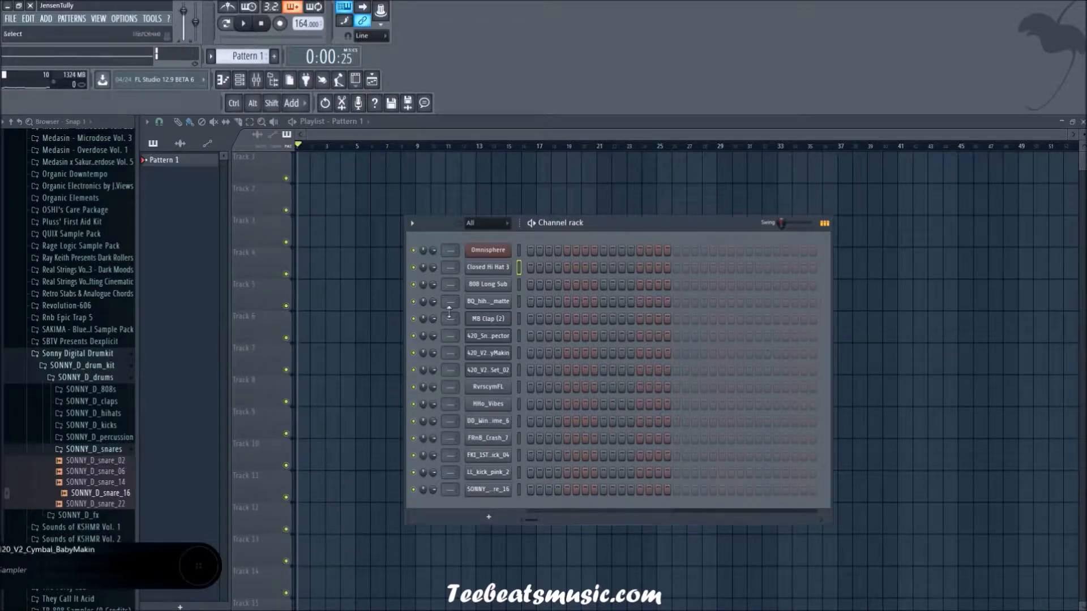
Step: Audition the channel rack's drum, bass and effect sounds one by one, down to the Sonny snare
left_click(519, 284)
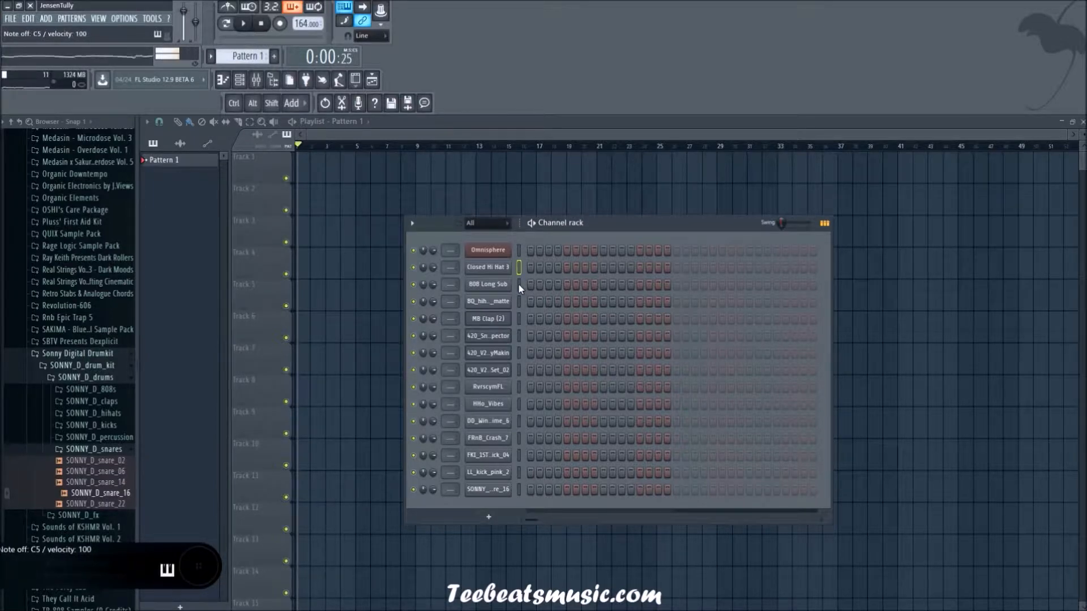
left_click(519, 302)
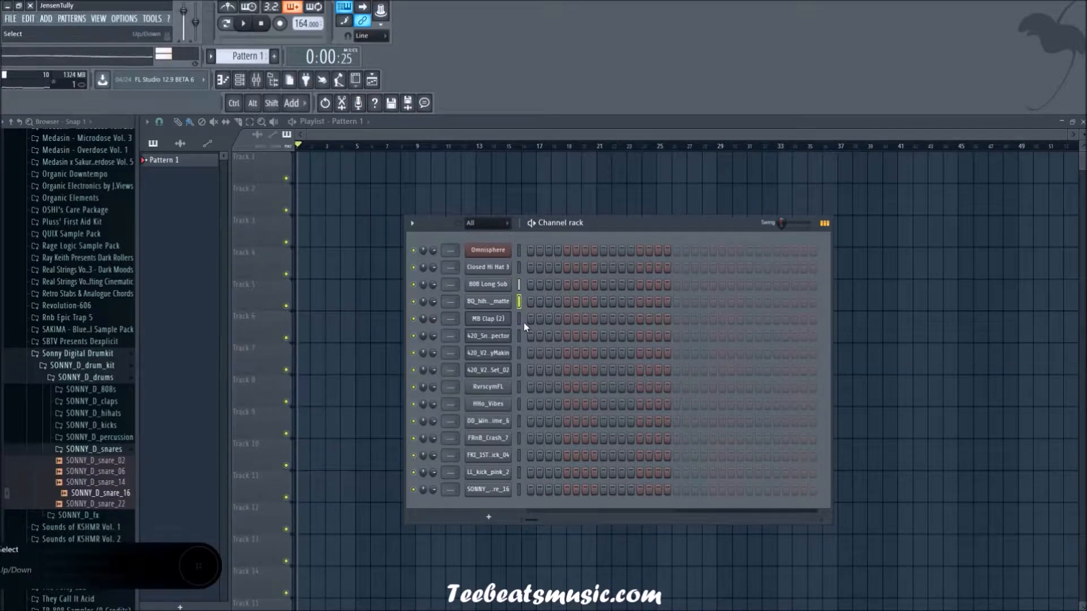
left_click(518, 320)
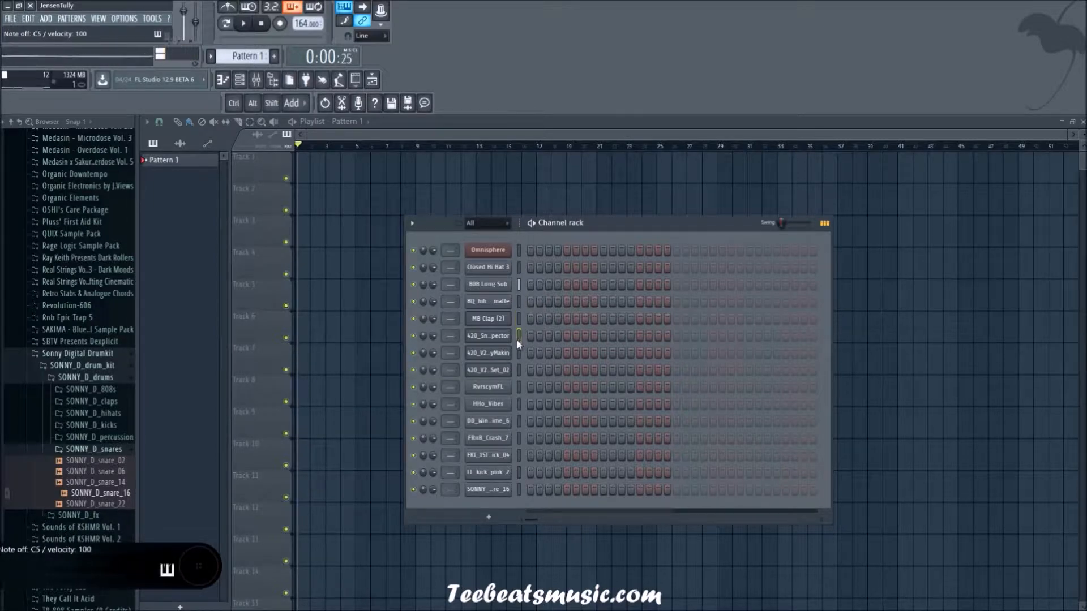
left_click(518, 370)
left_click(520, 387)
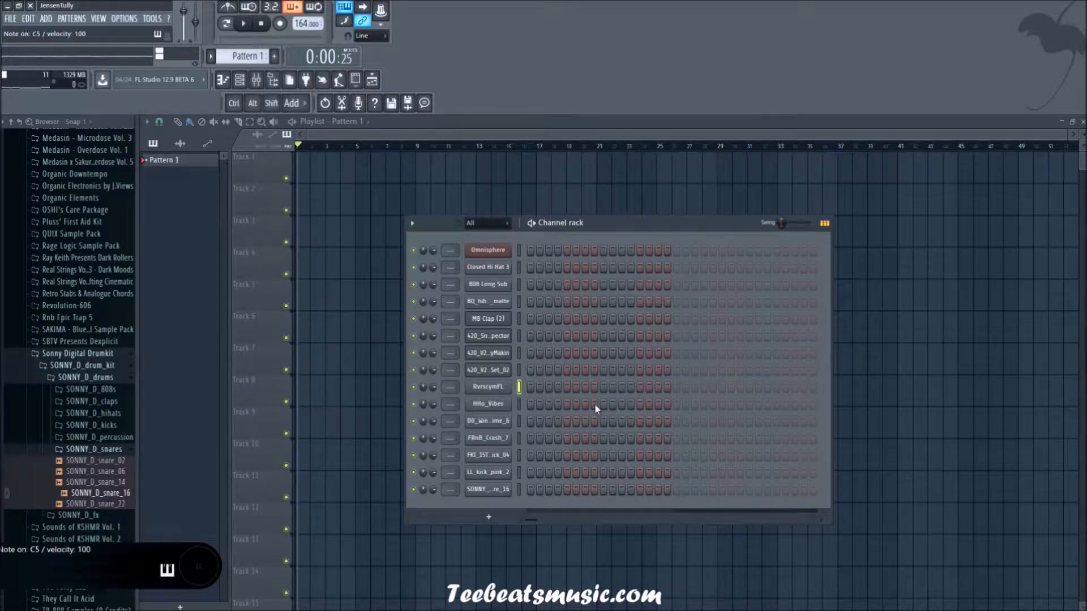
left_click(518, 407)
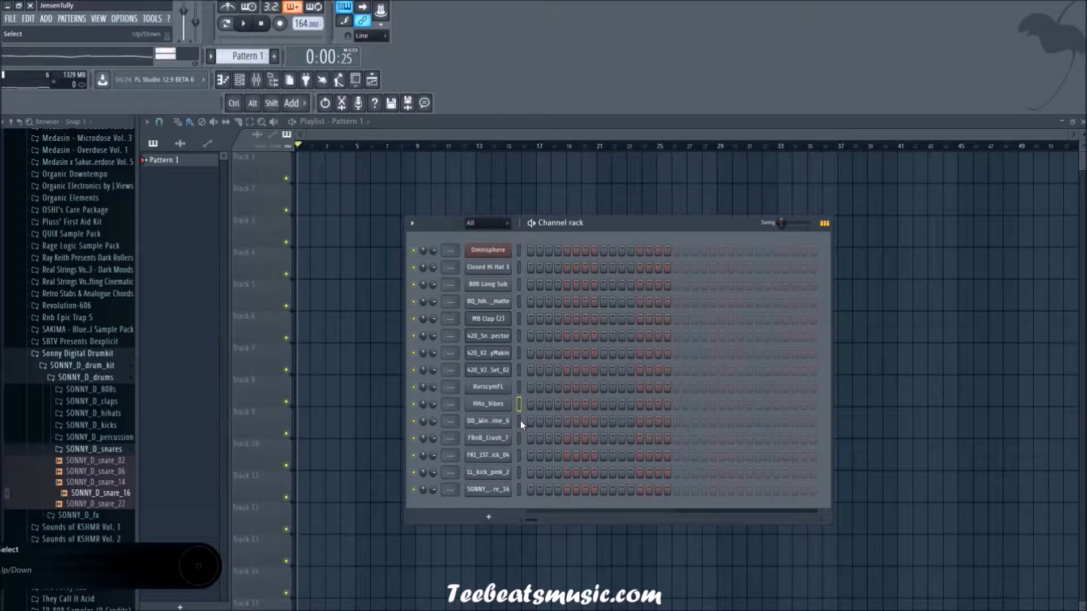
left_click(520, 421)
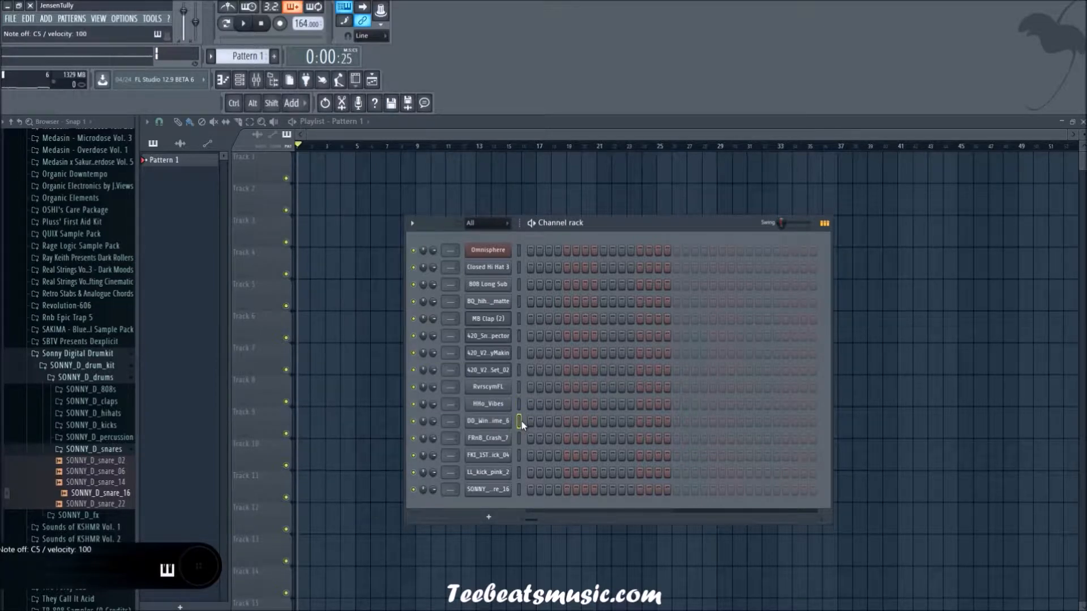
left_click(519, 437)
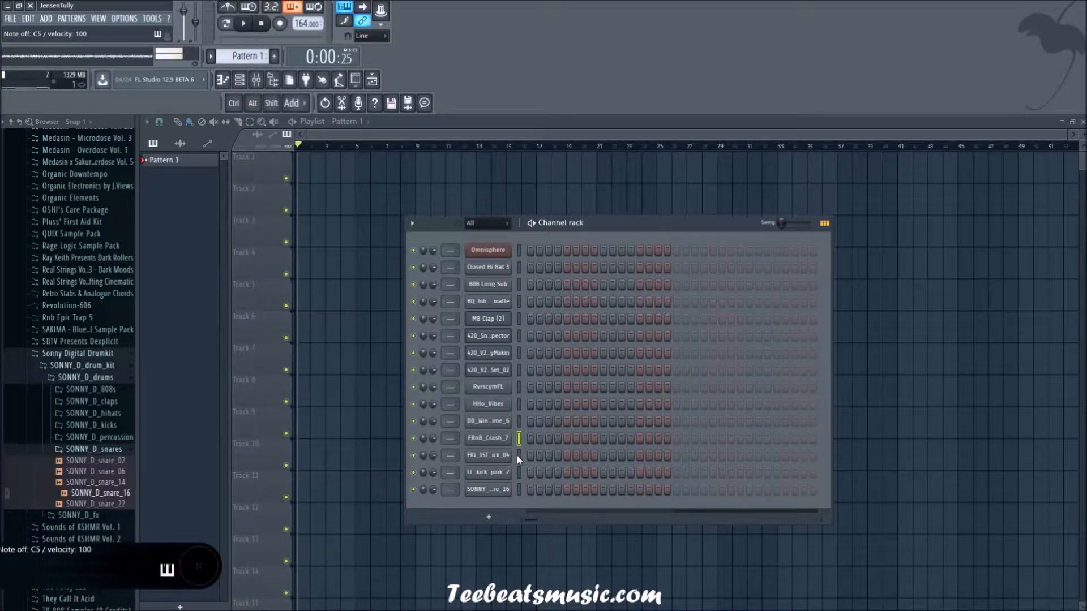
left_click(519, 455)
key("z")
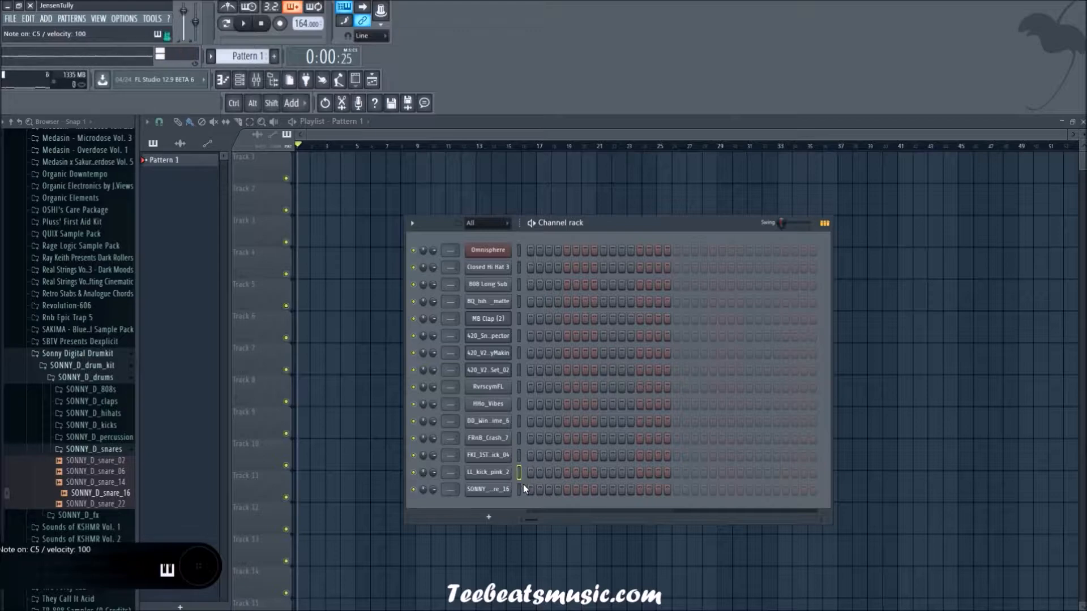
left_click(519, 460)
left_click(519, 490)
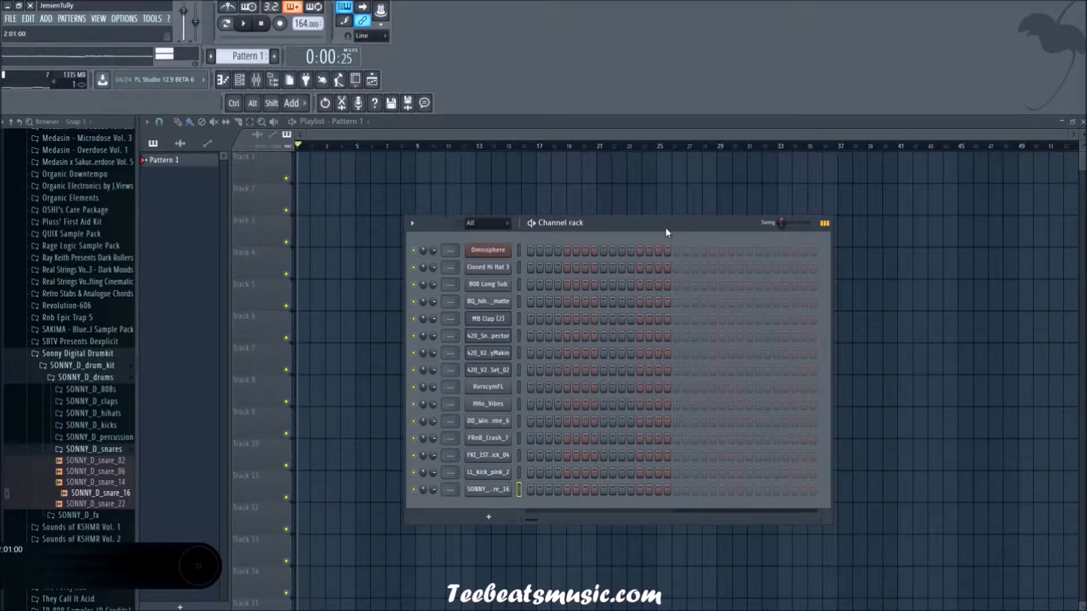
Step: Shrink and reposition the channel rack, and collapse the Sonny Digital Drumkit folder in the browser
left_click_drag(618, 519, 620, 389)
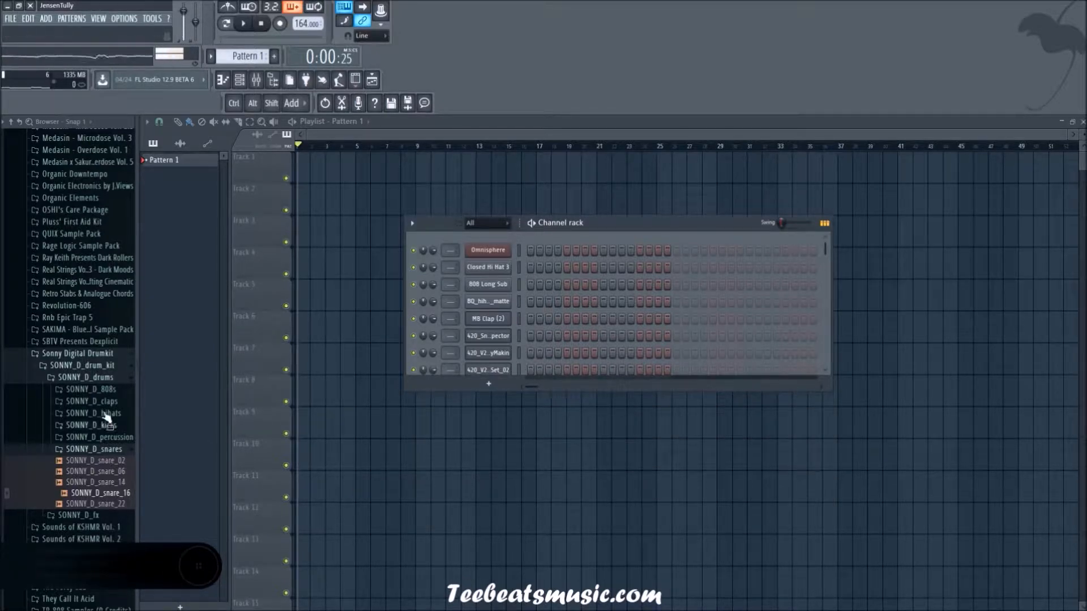
left_click(95, 355)
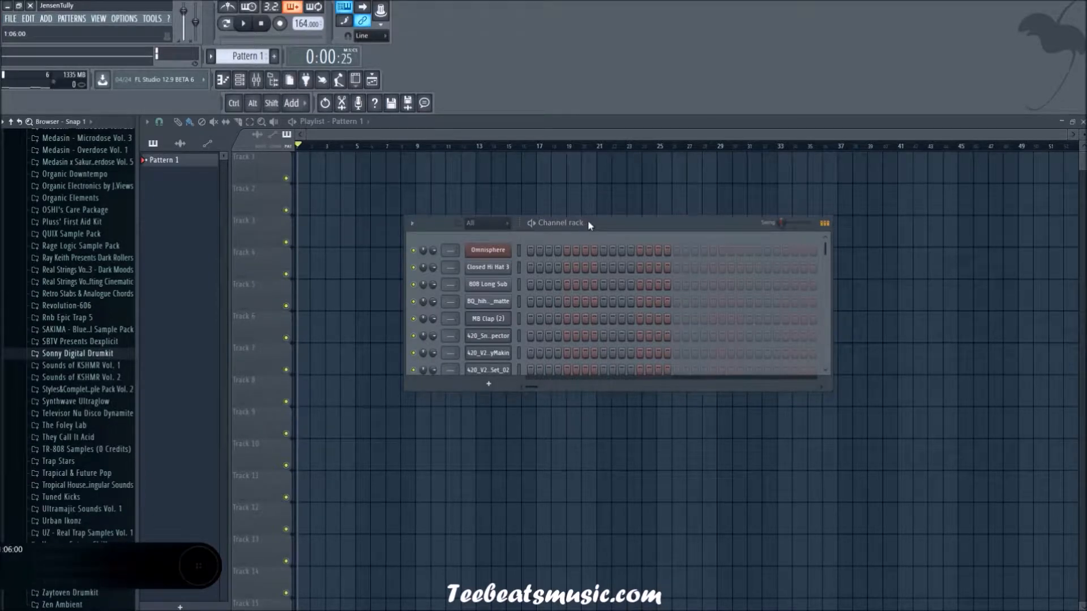
left_click_drag(638, 226, 656, 230)
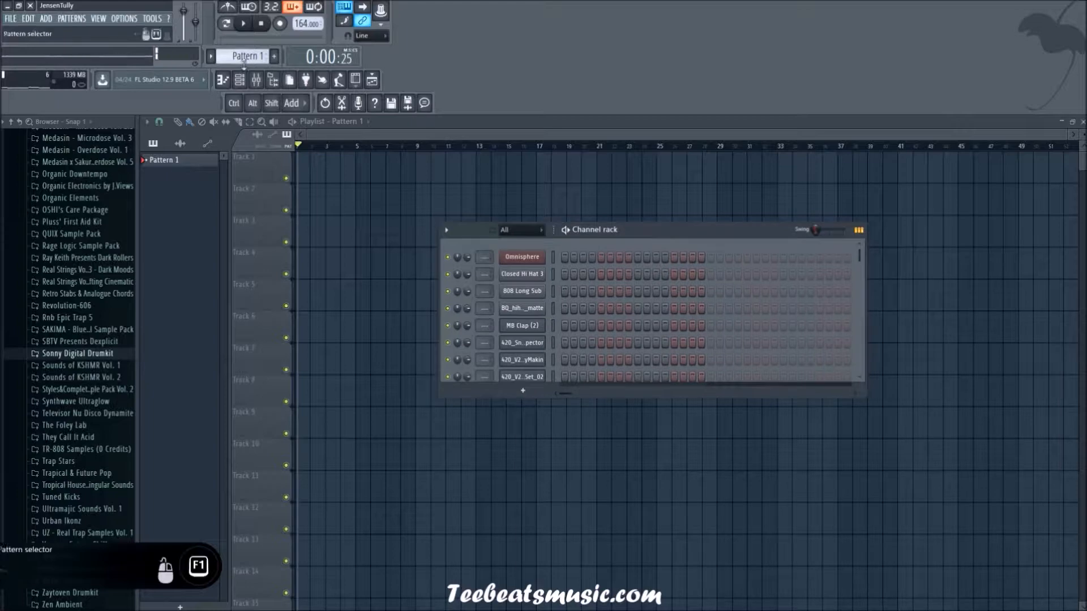
Step: Look over the mixer from its first insert tracks, and return to the channel rack
left_click(240, 80)
left_click(257, 80)
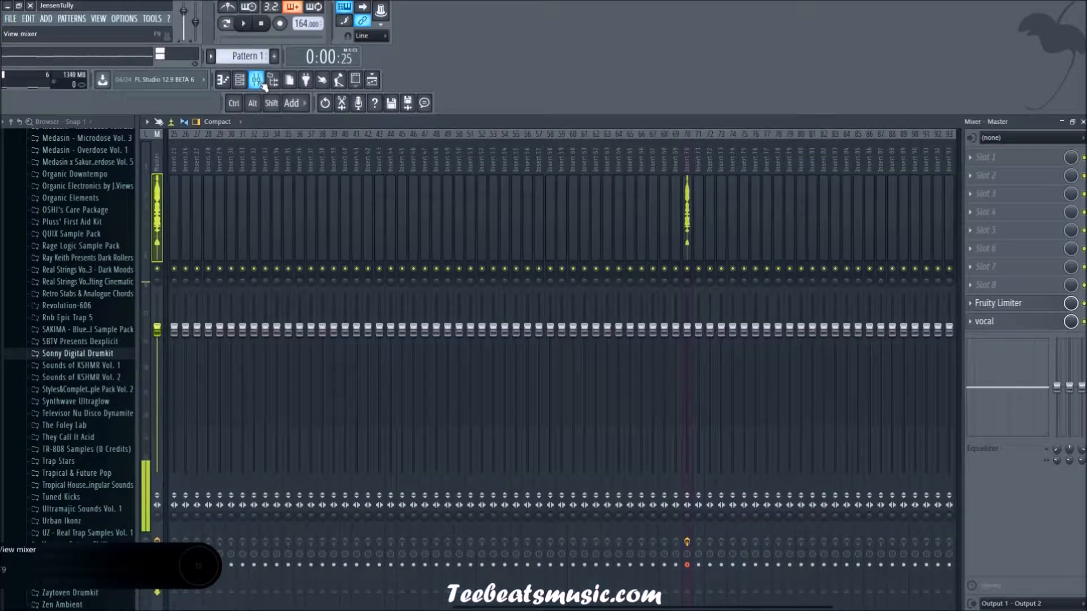
scroll(294, 211, "left", 5)
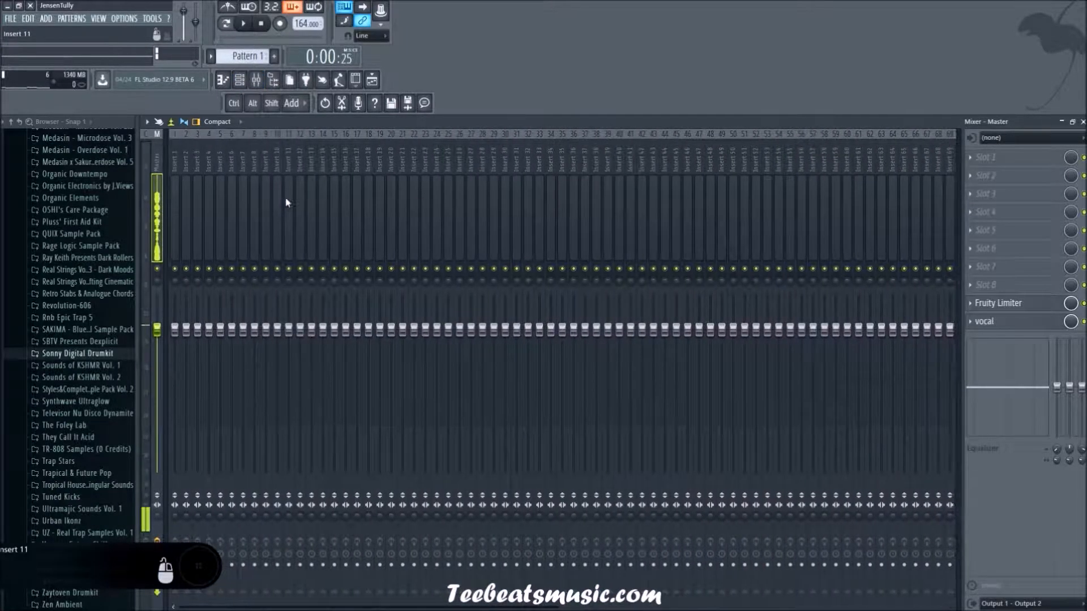
left_click(257, 80)
left_click(256, 80)
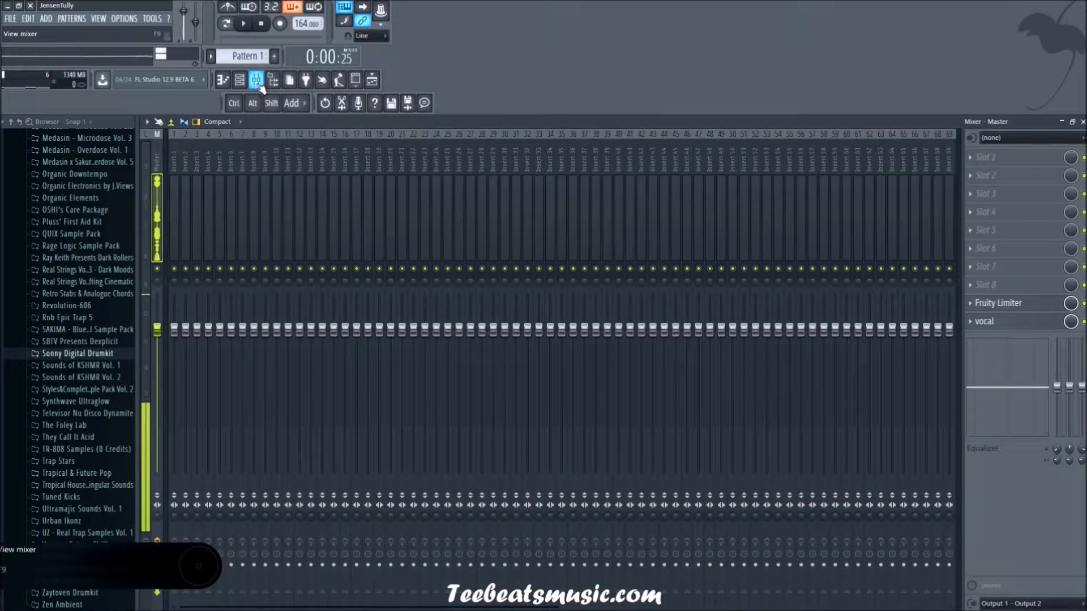
left_click(257, 81)
left_click(255, 83)
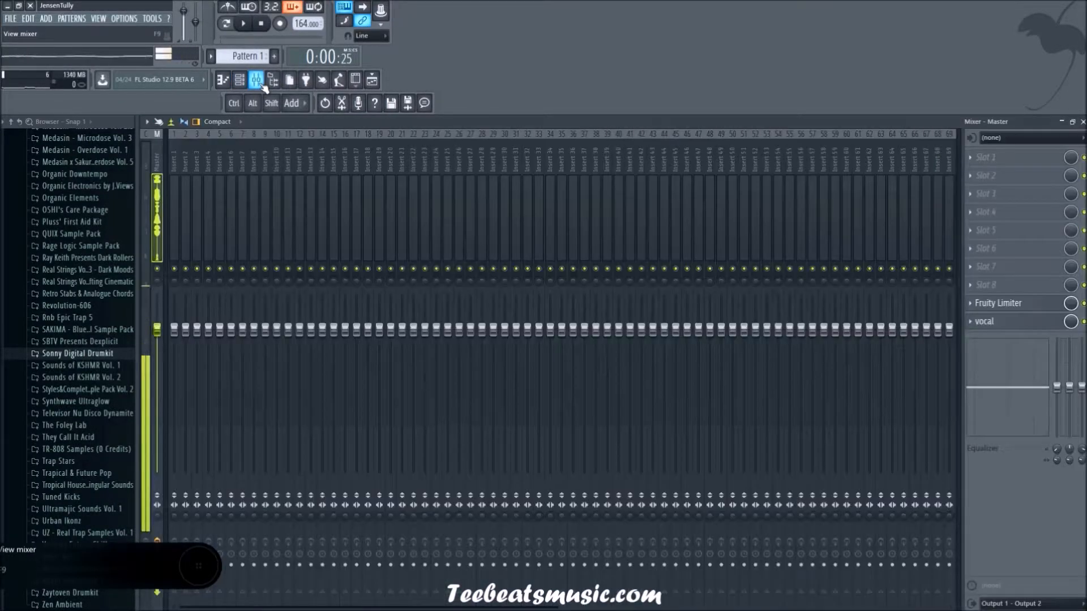
left_click(254, 83)
left_click(239, 79)
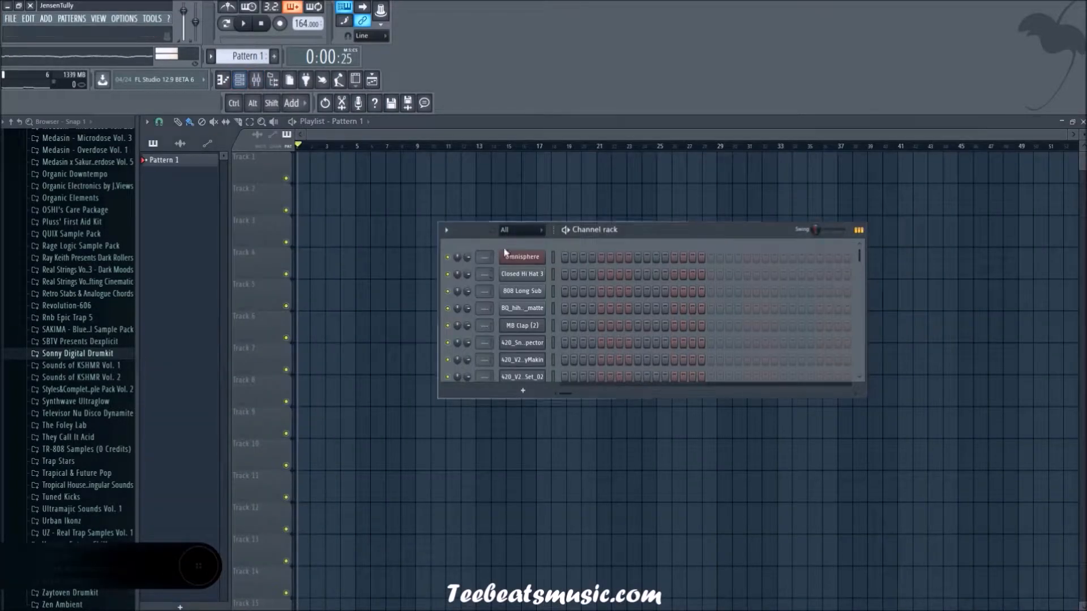
Step: Open the Omnisphere channel's piano roll and place a three-bar note on A4 starting at bar 1
right_click(522, 256)
left_click(558, 256)
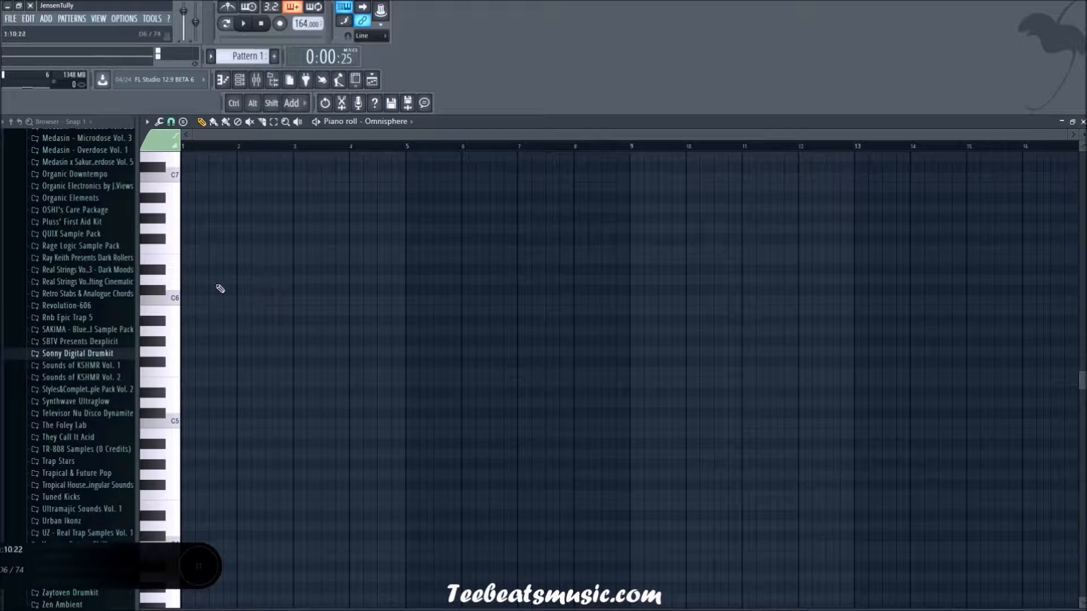
scroll(209, 319, "up", 1)
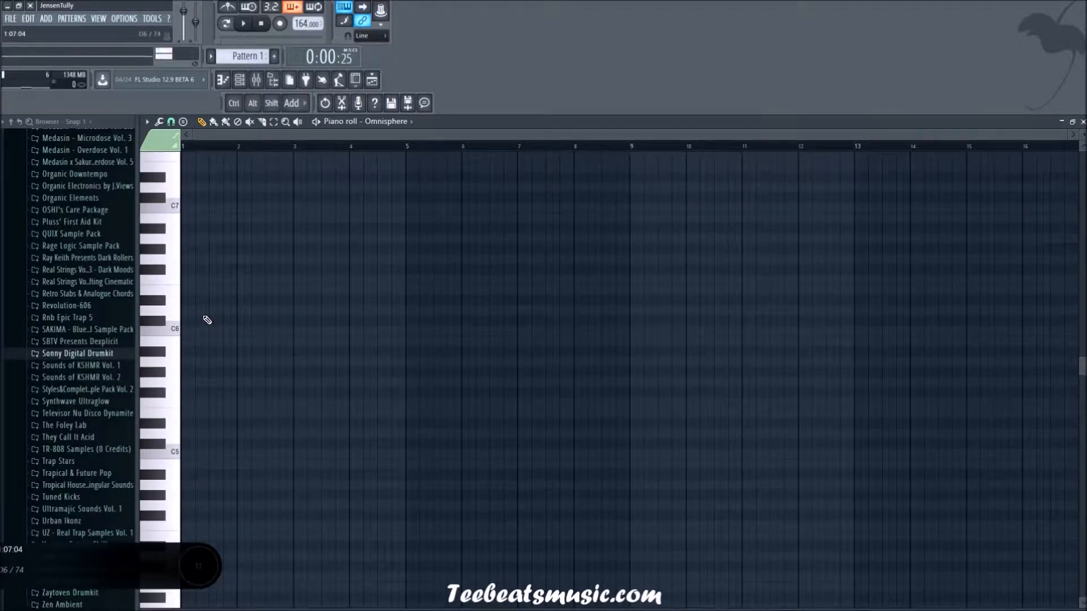
left_click(246, 250)
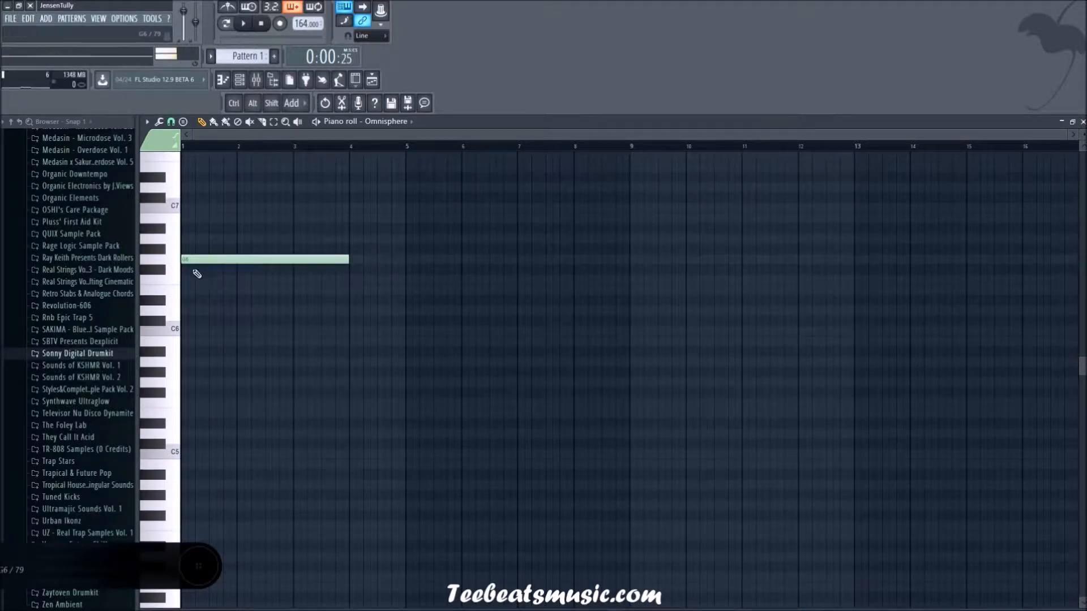
left_click_drag(249, 258, 228, 446)
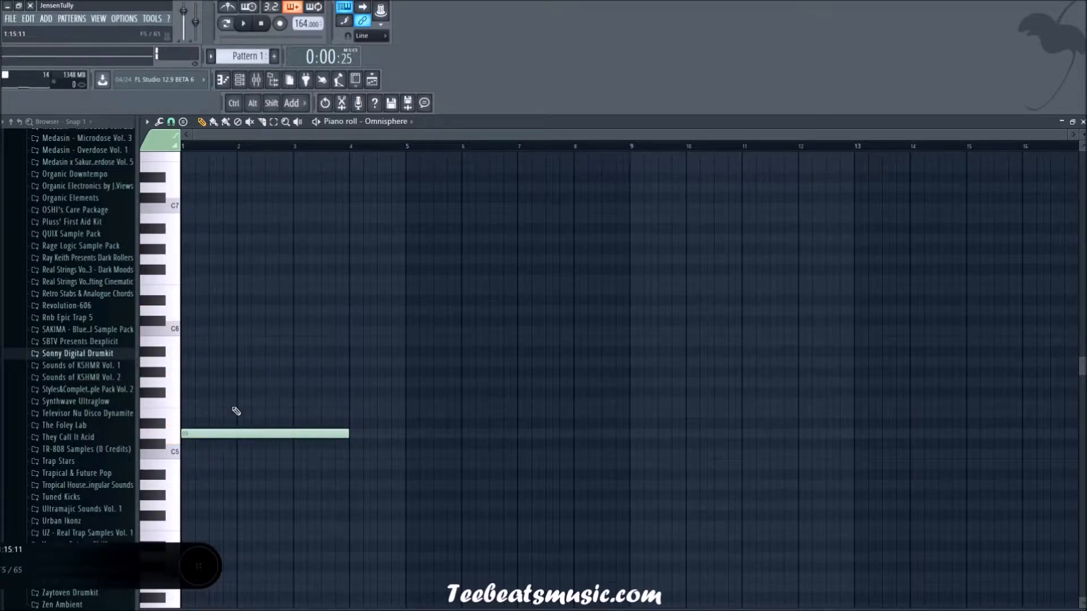
scroll(220, 339, "down", 5)
left_click_drag(206, 282, 213, 342)
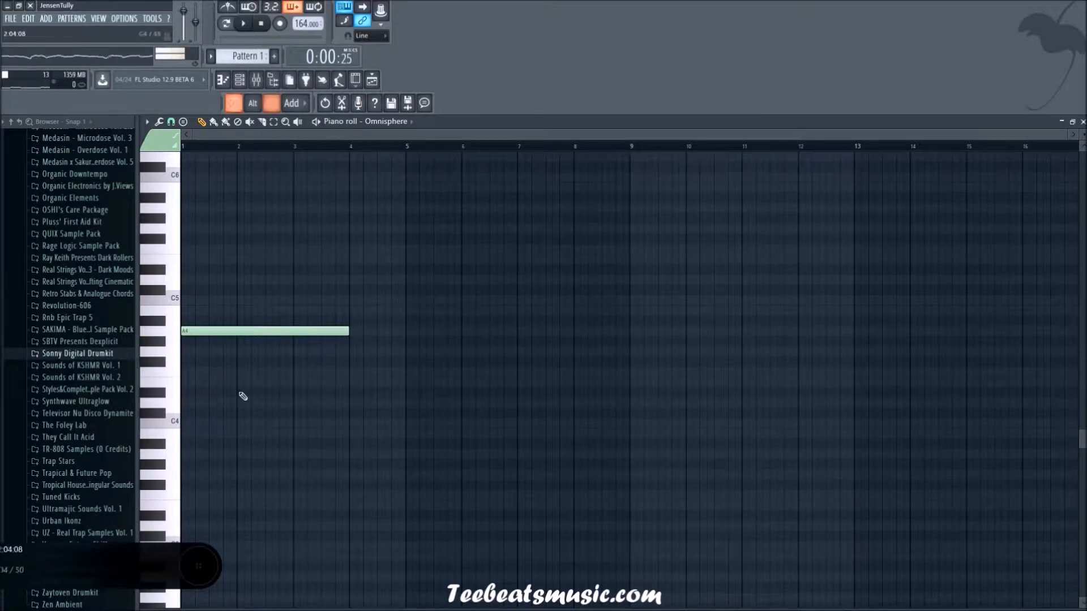
Step: Add three-bar notes on F4 and C4 below the A4 note to complete the chord
left_click(211, 382)
left_click_drag(243, 383, 234, 426)
left_click_drag(195, 394, 146, 382)
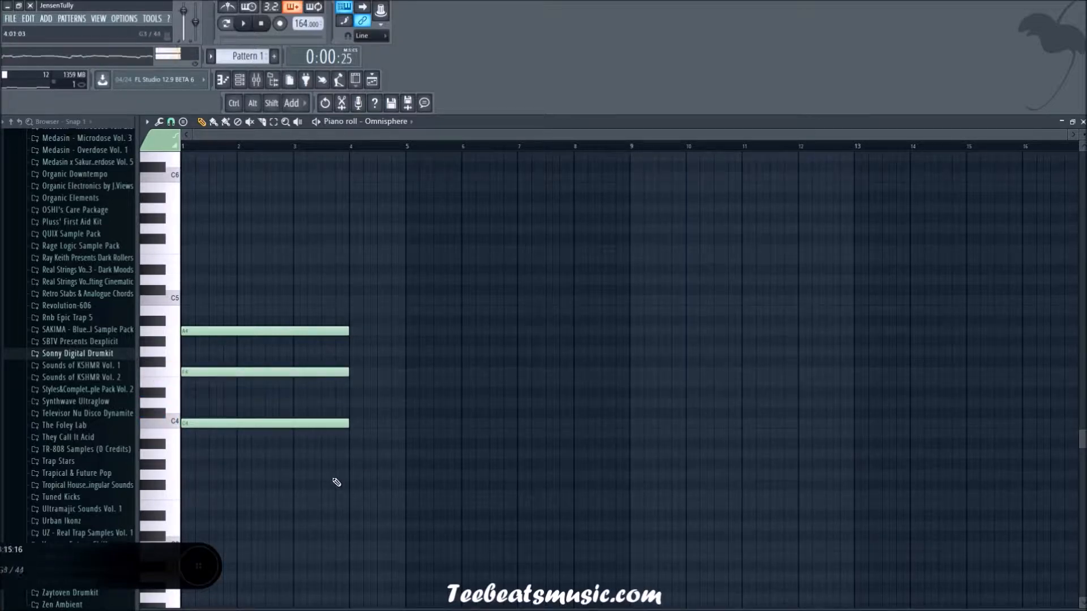
Step: Transpose the three chord notes up two octaves and try playing them
left_click_drag(306, 487, 283, 310)
key("ctrl+Up")
key("ctrl+Up")
key("space")
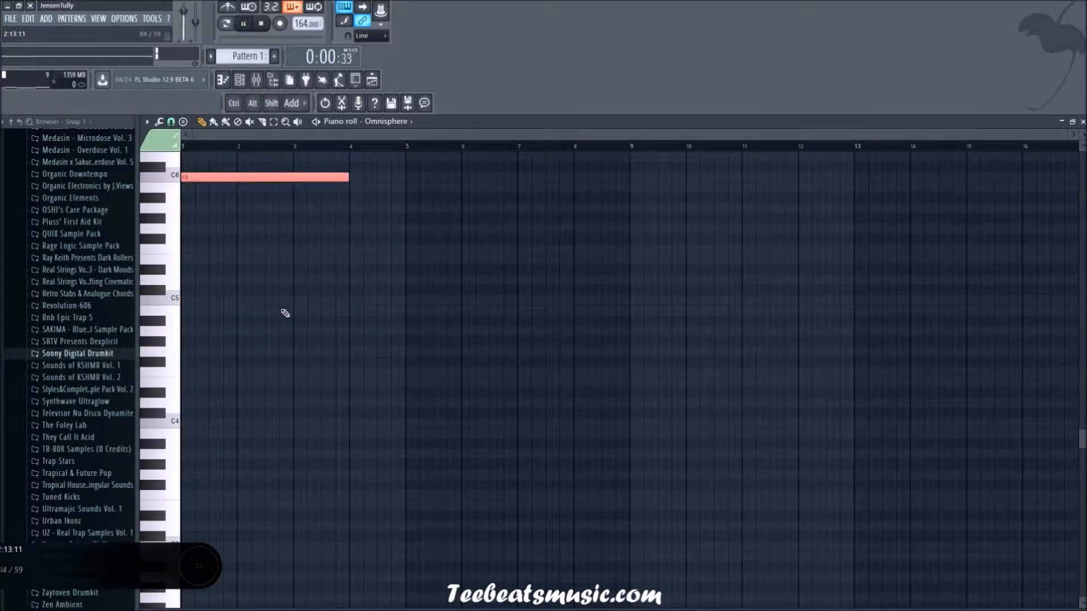
scroll(294, 334, "up", 5)
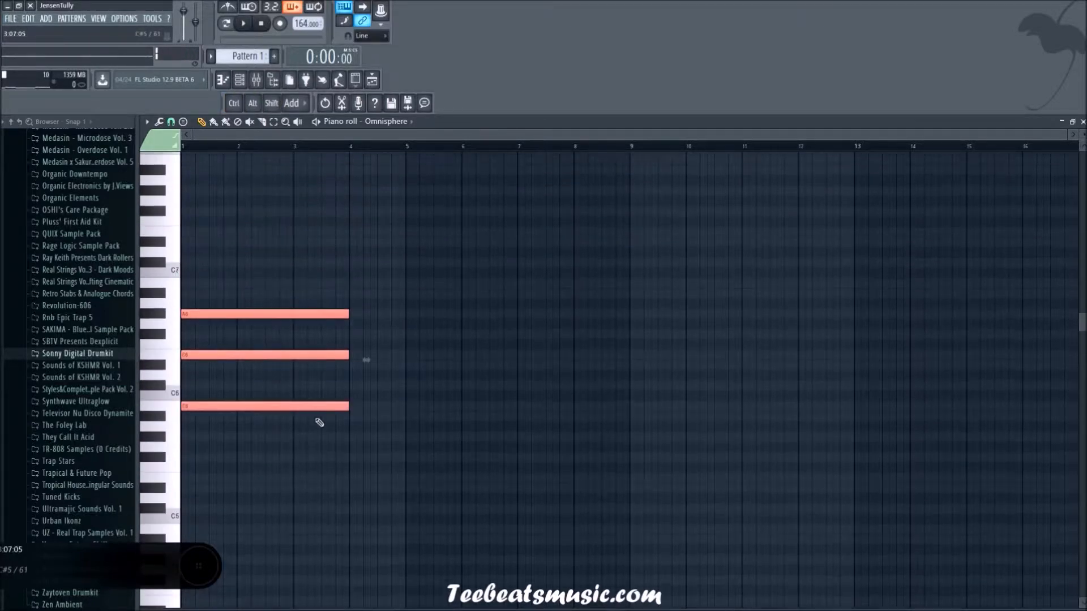
Step: Switch playback to pattern mode and briefly play the raised chord
left_click(227, 24)
key("space")
key("space")
scroll(290, 218, "down", 3)
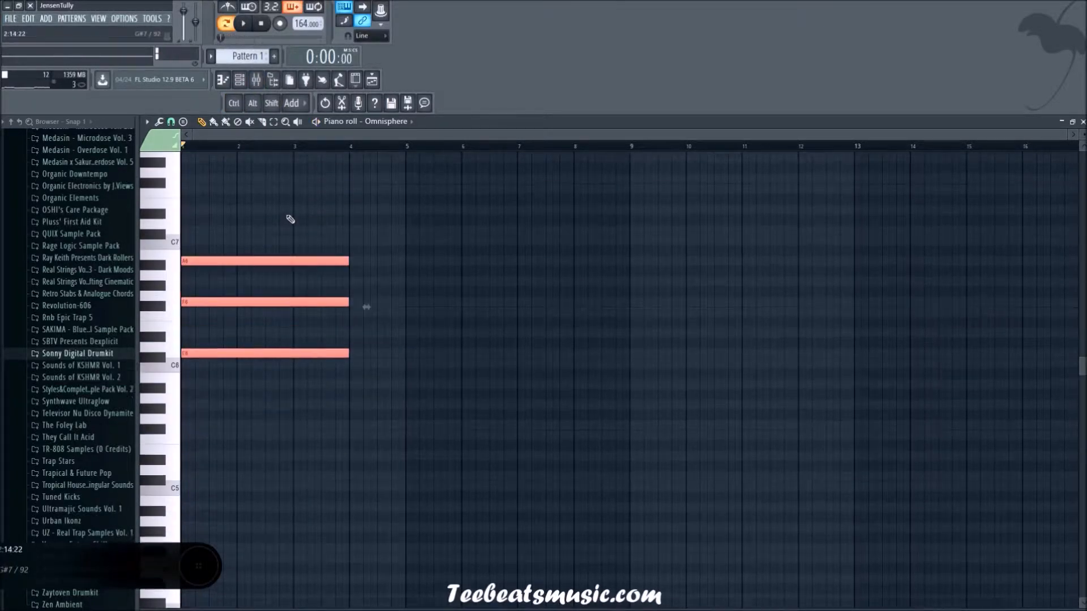
Step: Transpose the chord down one octave to C5, F5 and A5, deselect it, and play the pattern
left_click_drag(271, 182, 277, 262)
key("ctrl+Down")
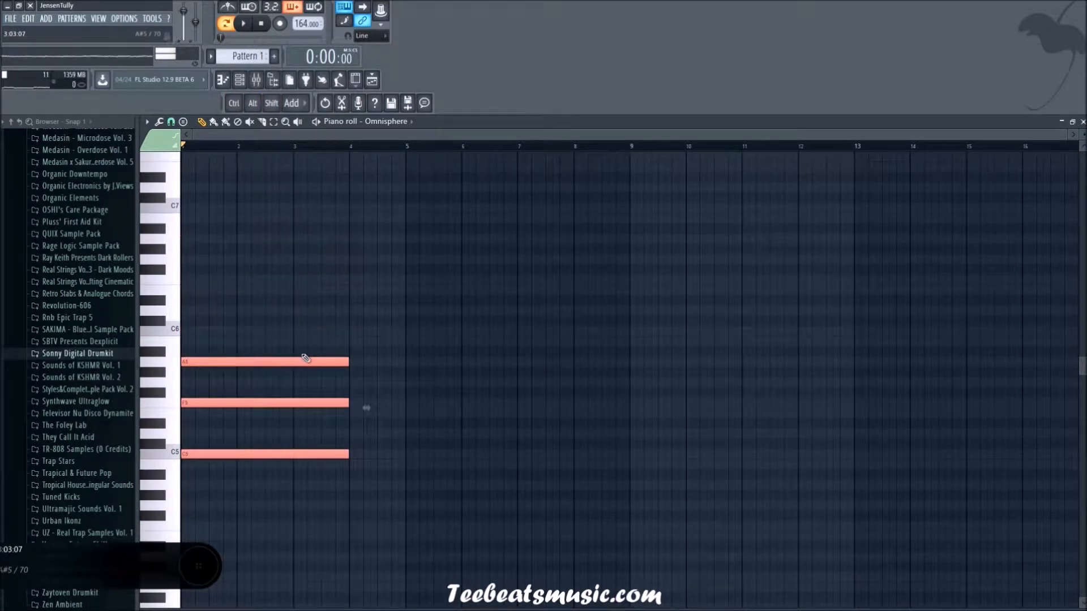
left_click(268, 268)
key("space")
scroll(437, 255, "down", 2)
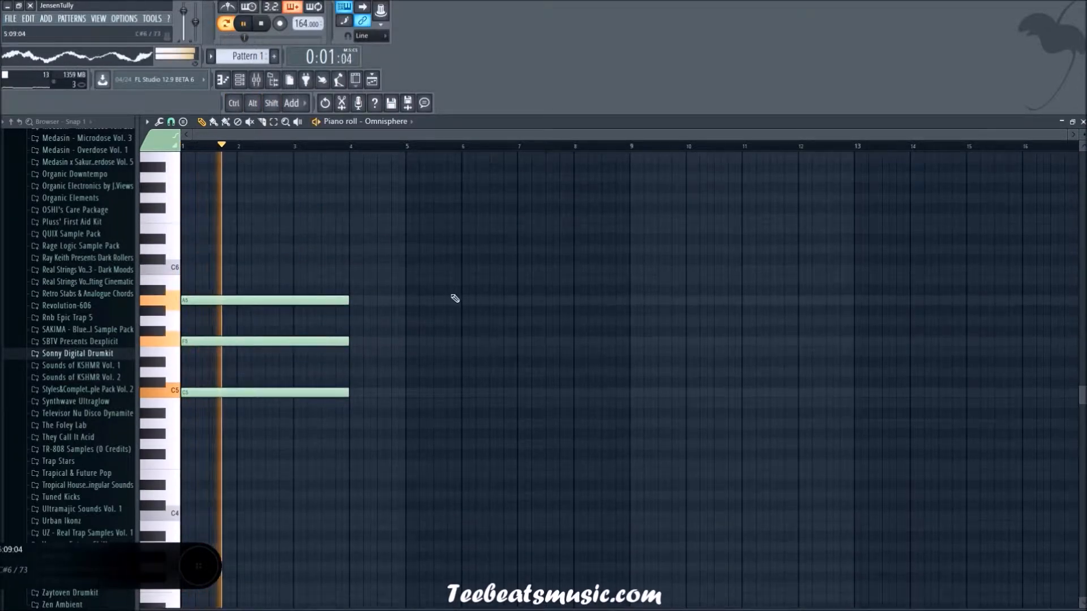
scroll(481, 338, "up", 4)
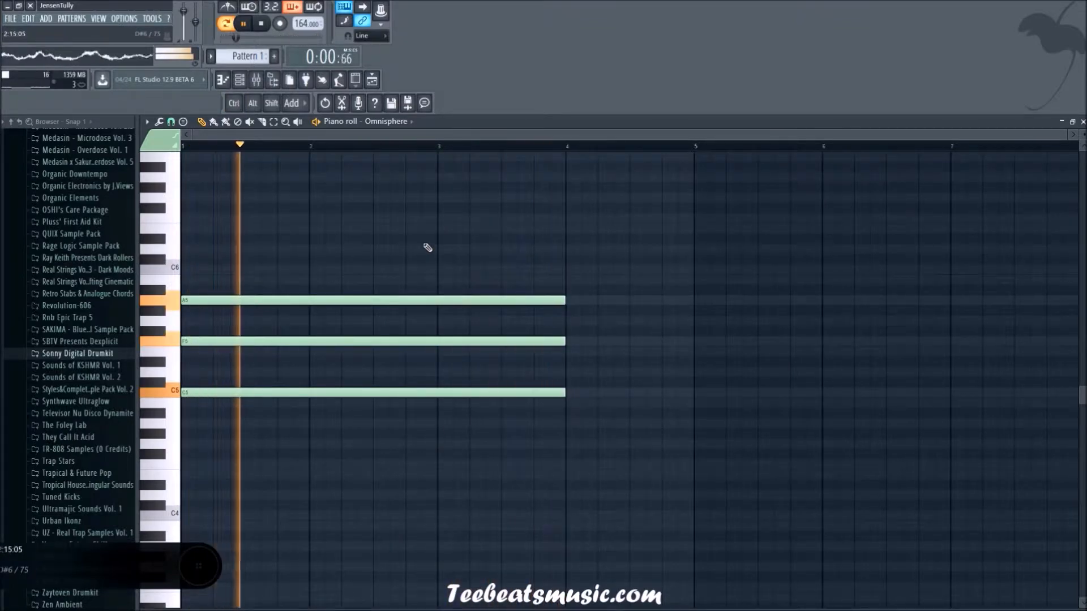
Step: Stop playback and duplicate the three-note chord so the copy starts at bar 4
key("space")
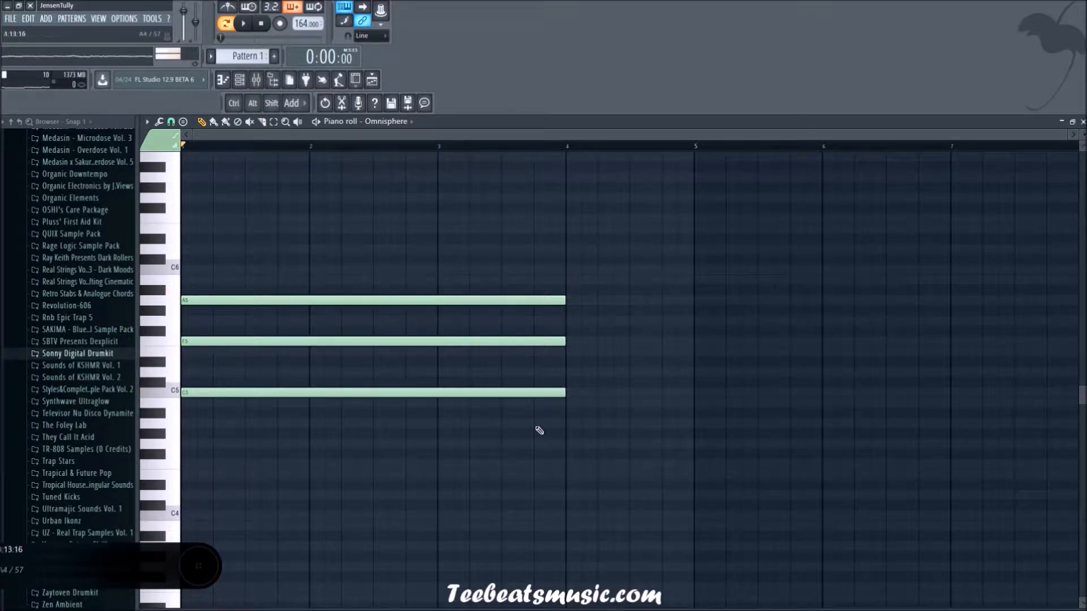
key("shift")
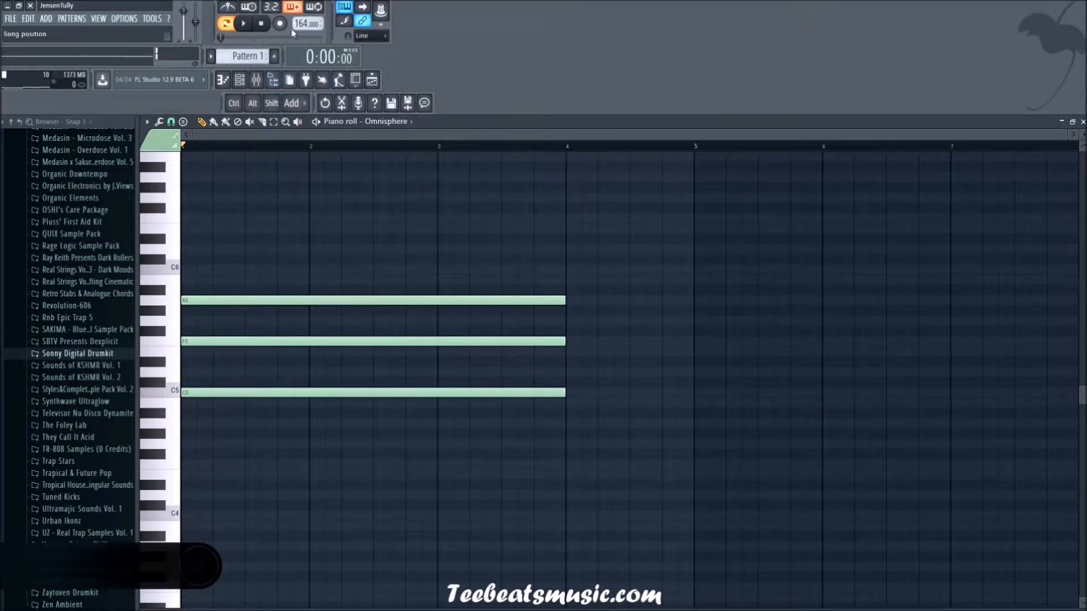
key("ctrl")
key("ctrl+shift")
left_click_drag(669, 503, 759, 296)
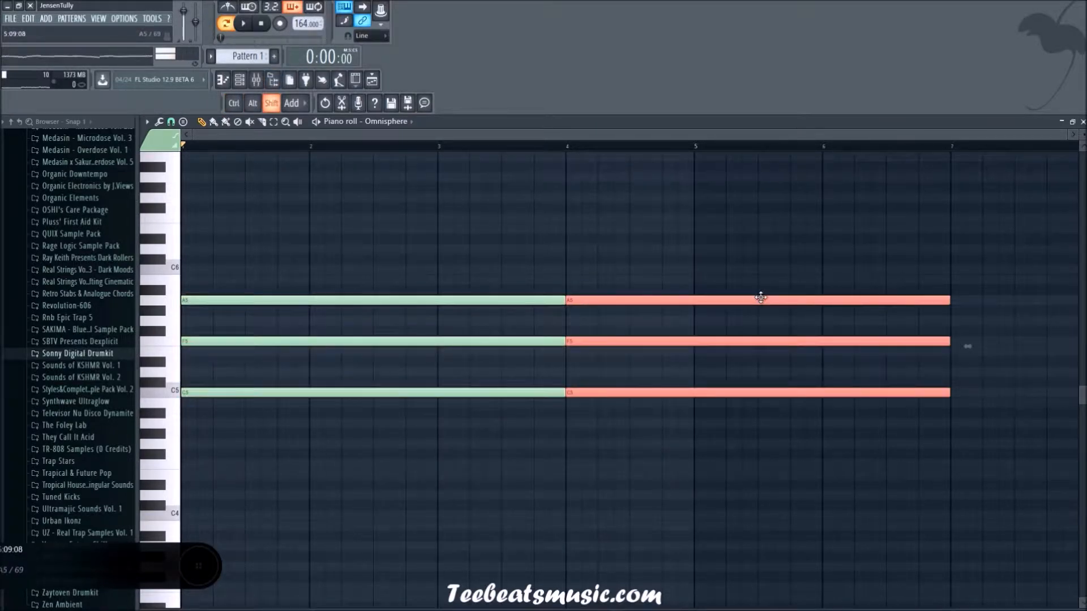
key("shift+Down")
key("shift+Up")
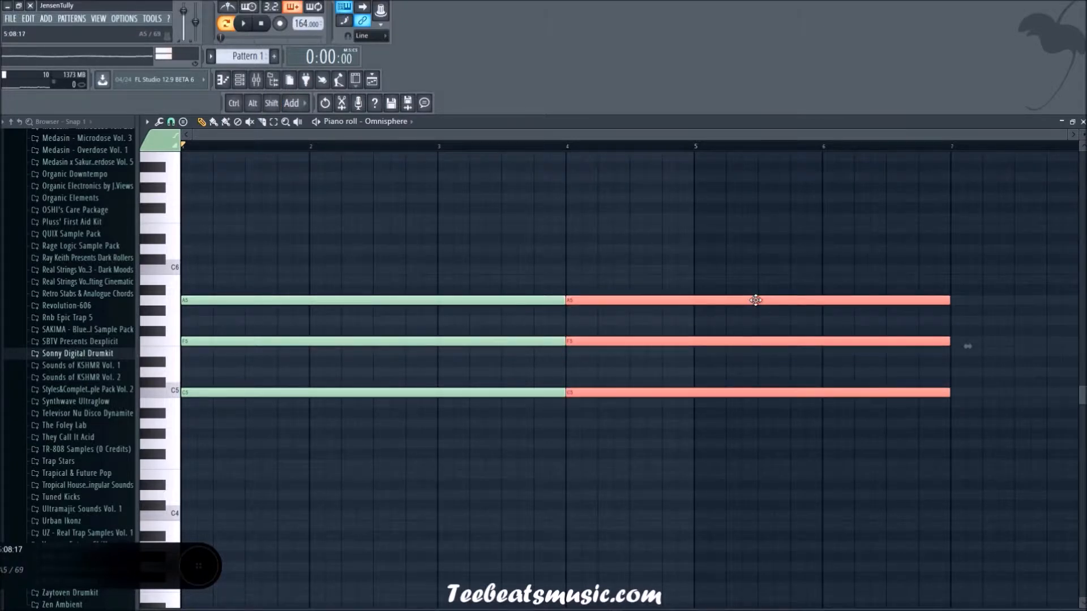
Step: Deselect the copied chord, lower its top note to G5, and play the pattern
key("ctrl+d")
left_click_drag(660, 303, 659, 318)
key("space")
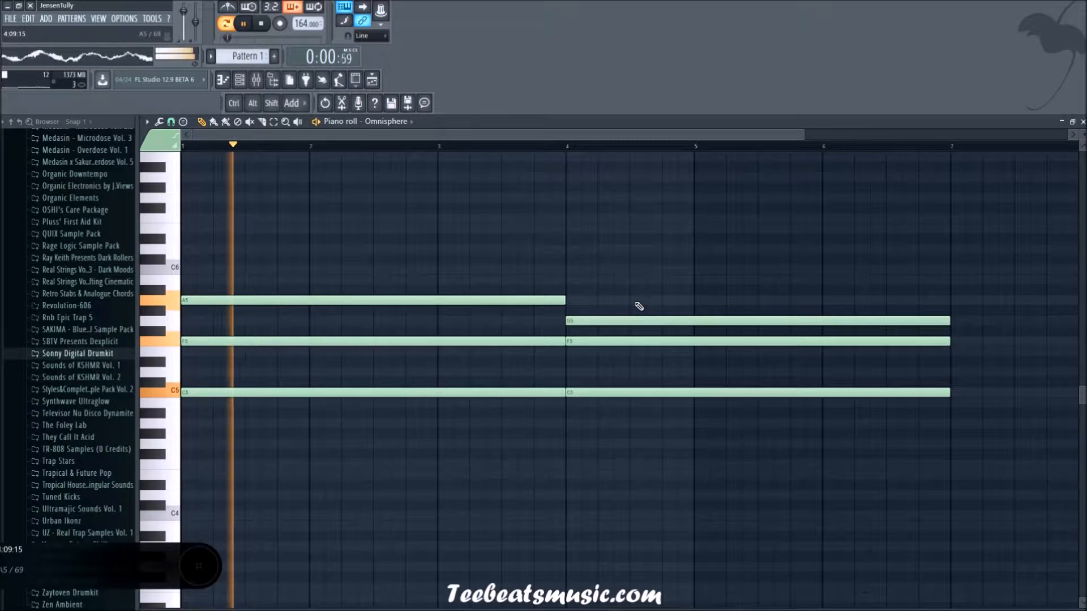
scroll(638, 289, "down", 3)
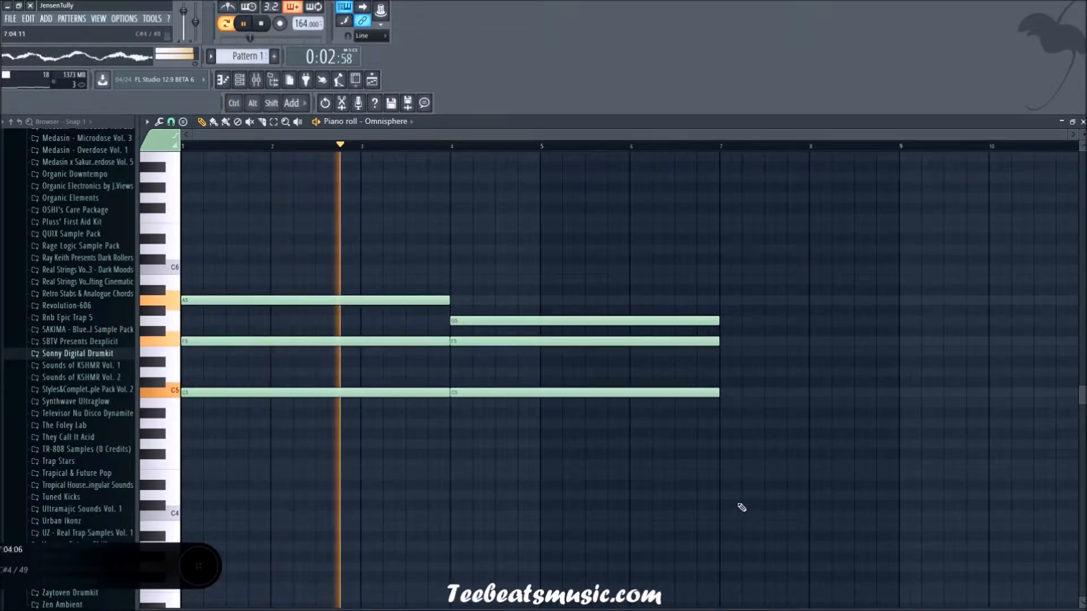
key("space")
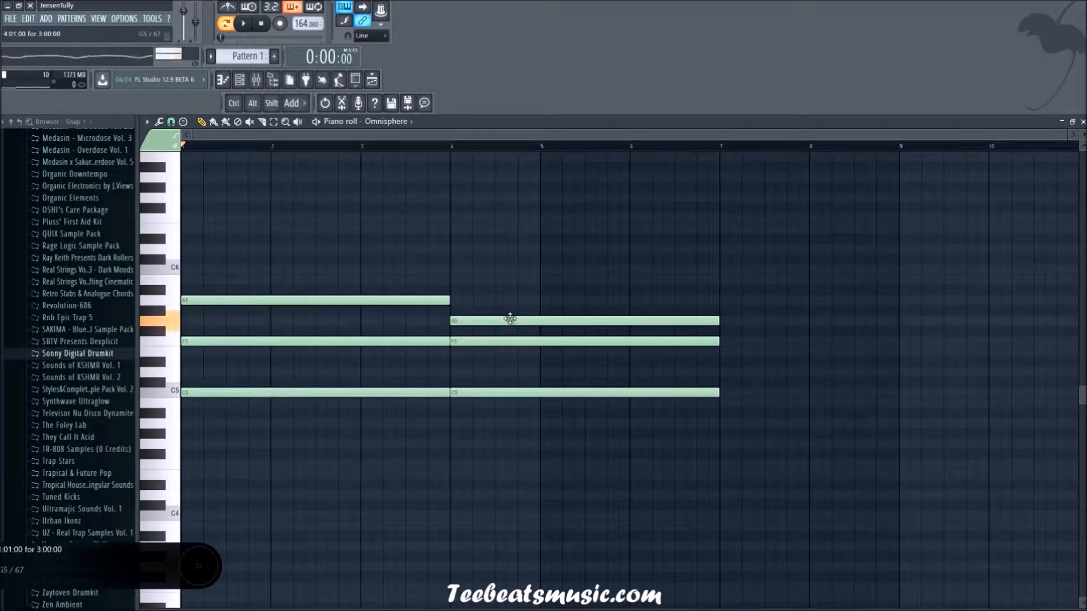
Step: Try raising the second chord's top note to A5 and adding three-bar D6 notes above both chords, and play briefly
left_click_drag(510, 320, 509, 300)
mouse_move(396, 256)
left_mouse_down()
mouse_move(183, 257)
mouse_move(219, 238)
mouse_move(221, 249)
left_mouse_up()
left_click(478, 249)
key("space")
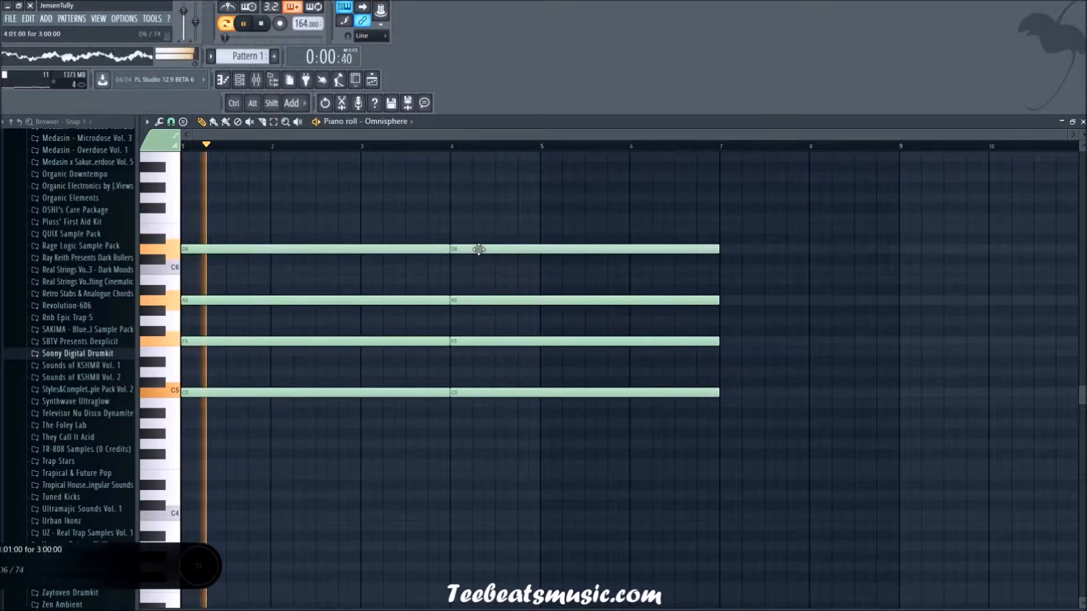
key("space")
Step: Replace the second chord's D6 note with a three-bar C6 note and play the change between the chords
left_click(498, 258)
left_click_drag(498, 258, 453, 272)
right_click(467, 250)
left_click(429, 146)
key("space")
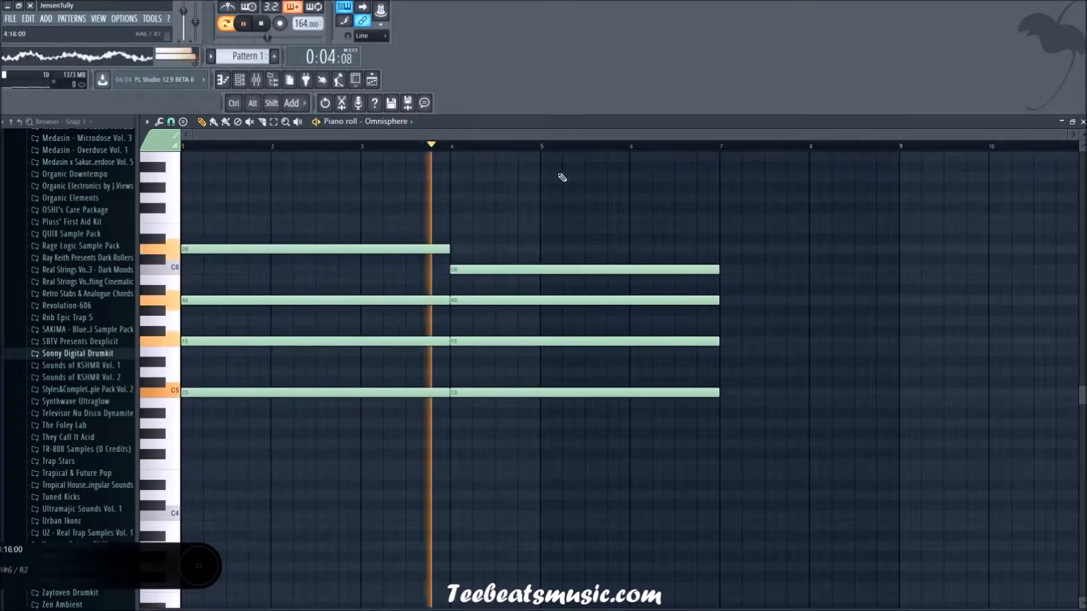
left_click(394, 146)
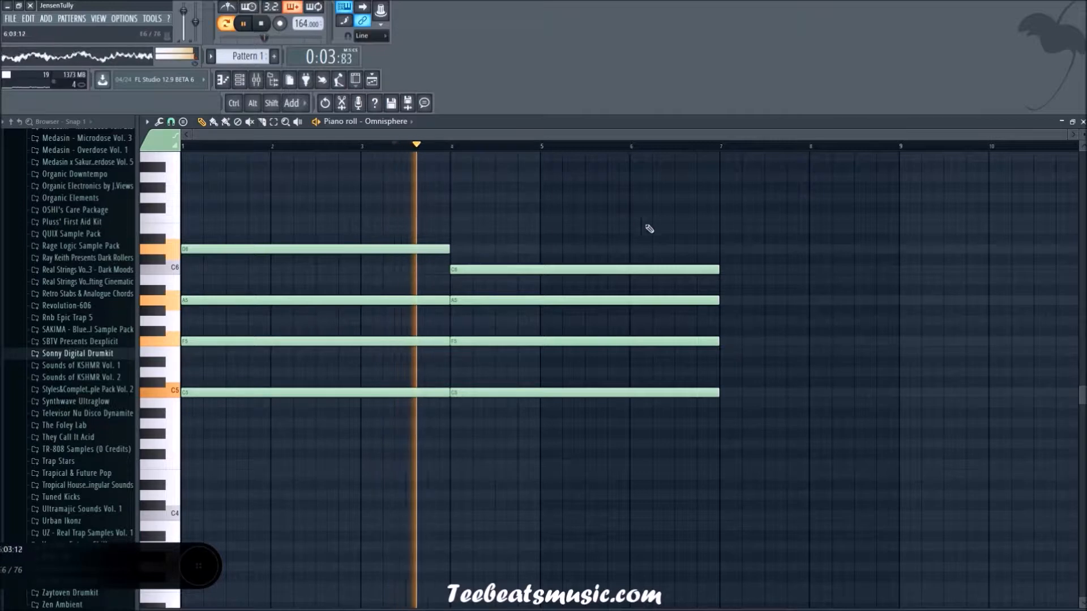
key("space")
Step: Delete the added D6 and C6 notes, lower the second chord's A5 to G5, and play from bar 3
right_click(617, 269)
right_click(425, 250)
left_click_drag(514, 300, 513, 322)
left_click(371, 147)
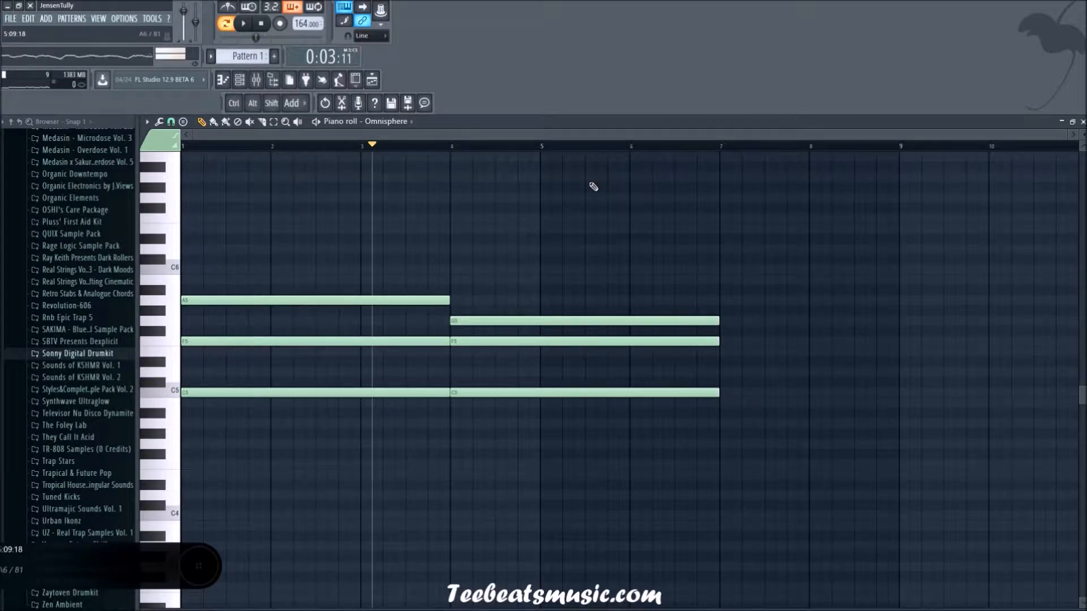
key("space")
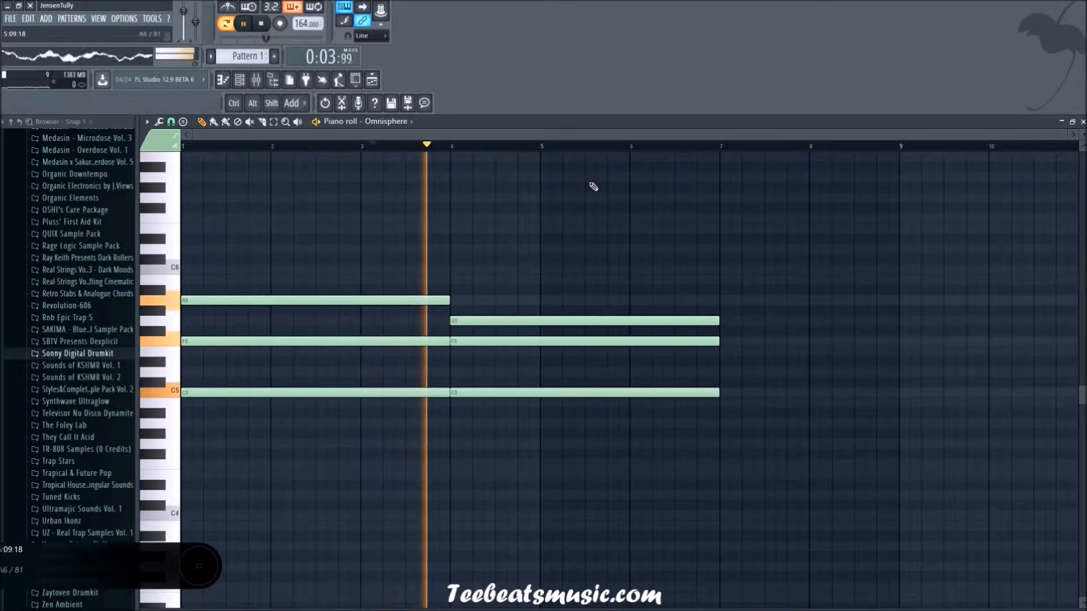
Step: Duplicate both chords so the copies start at bar 7, and listen to the extended pattern
left_click_drag(811, 518, 177, 270)
left_click_drag(279, 303, 815, 298)
scroll(740, 494, "down", 2, "ctrl")
scroll(740, 494, "down", 1, "ctrl")
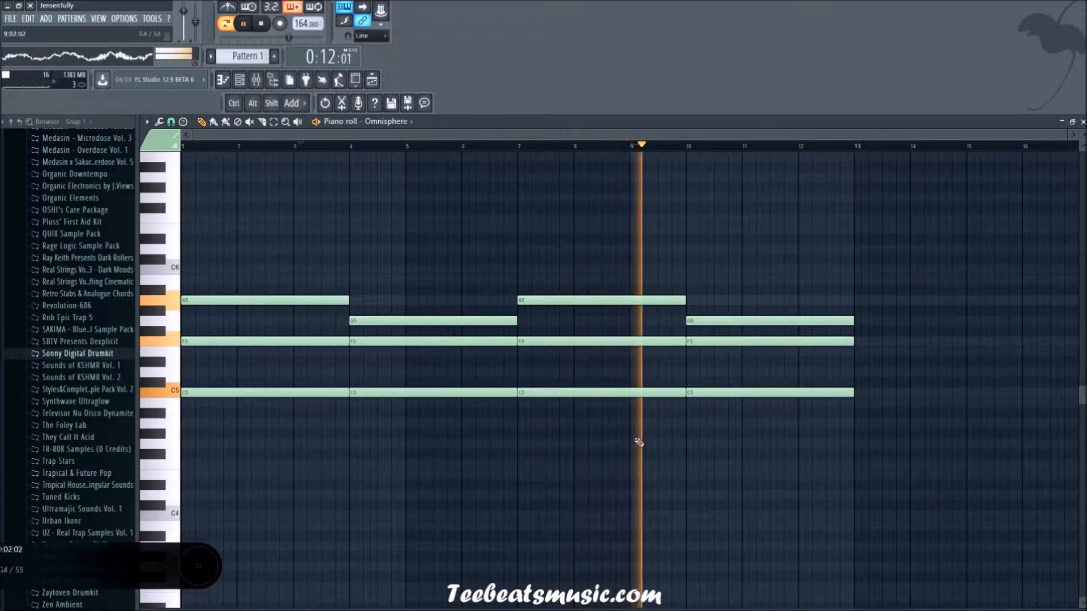
key("space")
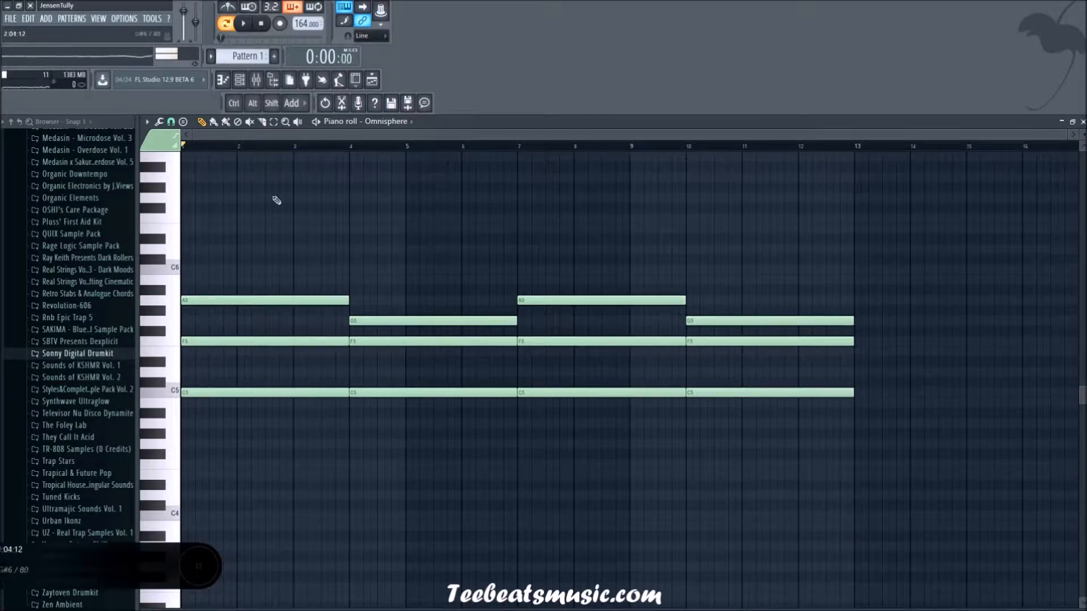
Step: Add a three-bar C6 note at bar 7 above the third chord and play the pattern
left_click(529, 270)
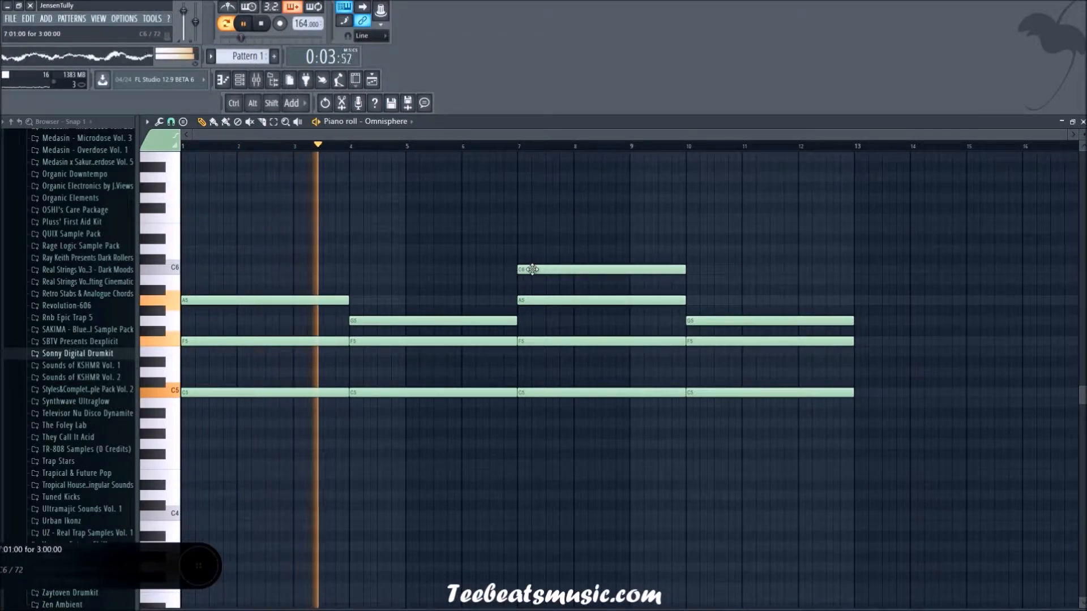
scroll(652, 477, "down", 3)
scroll(653, 482, "up", 3)
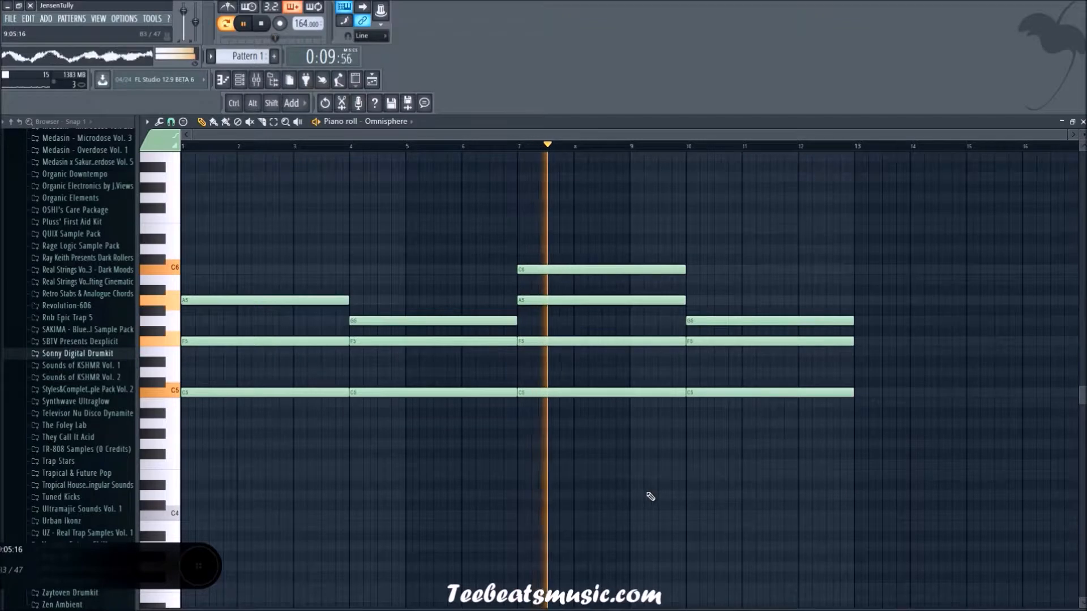
scroll(649, 497, "down", 2)
scroll(649, 497, "up", 1)
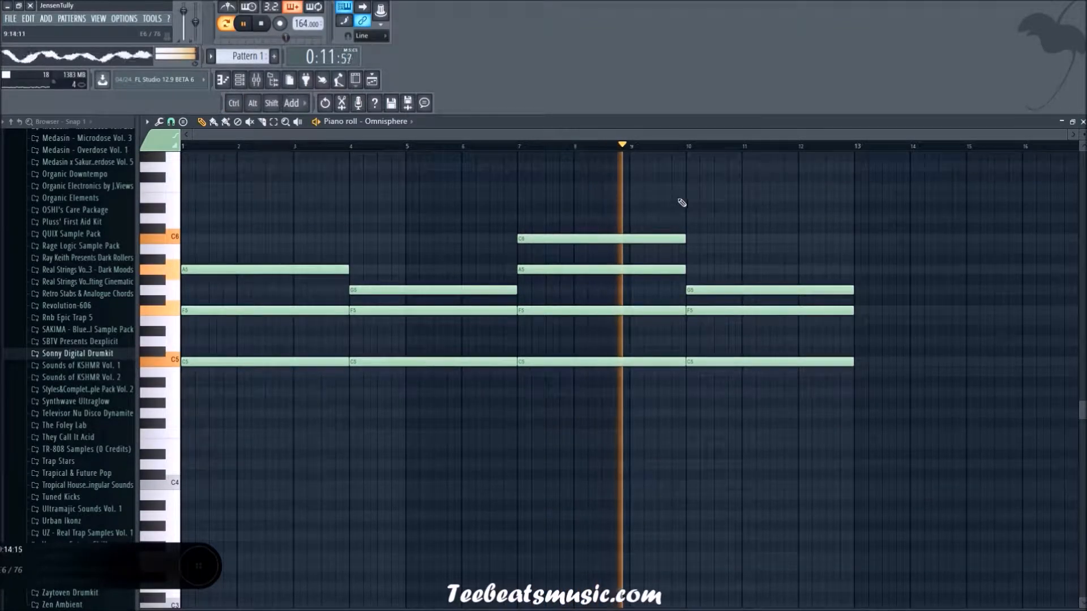
Step: Add a three-bar E6 note above the fourth chord at bar 10, lower it to D6, and play from bar 9
left_click(685, 198)
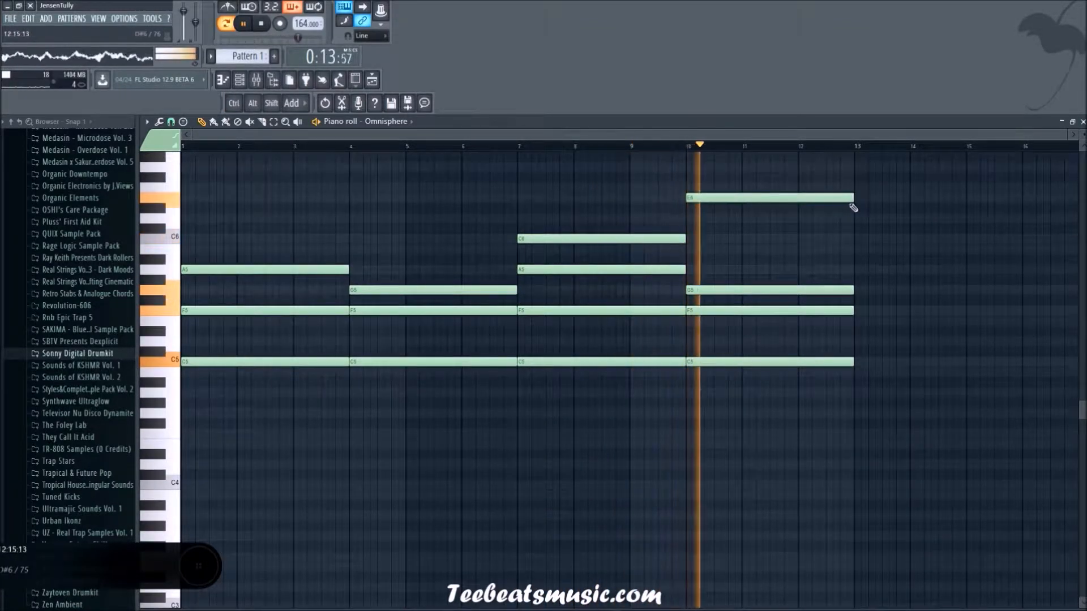
left_click_drag(843, 197, 834, 216)
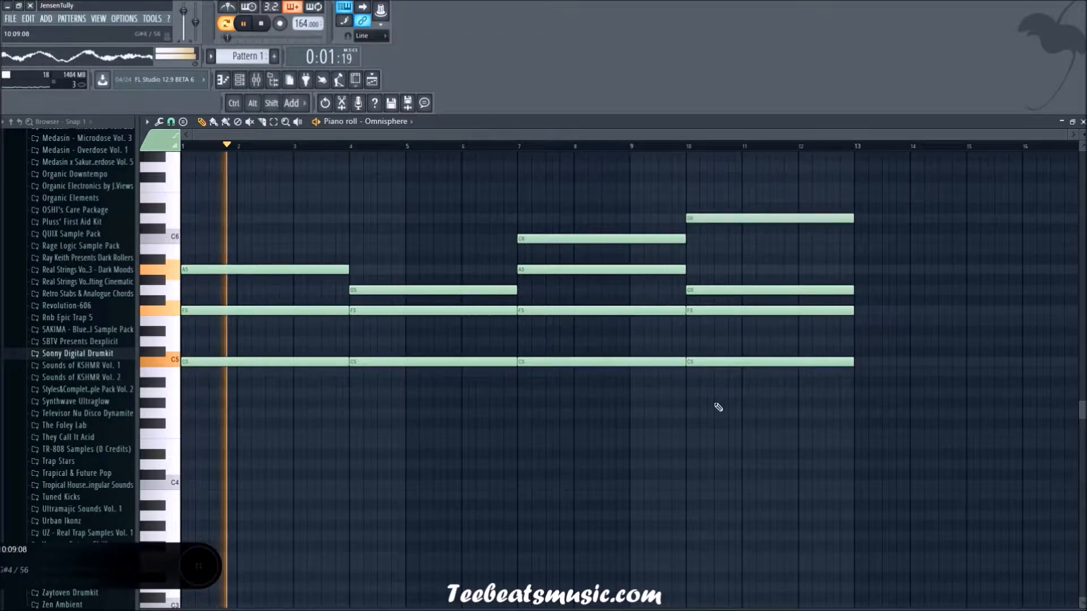
left_click(643, 147)
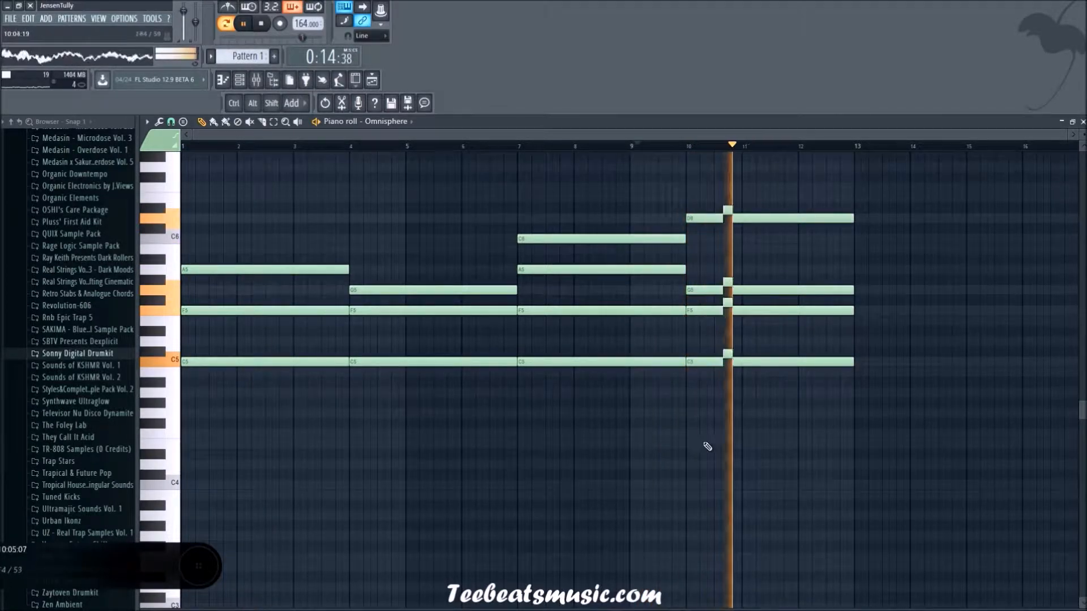
Step: Enlarge the velocity lane, reduce the bar 10 D6 note's velocity to 17%, and replay from bar 9
scroll(708, 452, "down", 1)
left_click_drag(734, 607, 709, 379)
key("space")
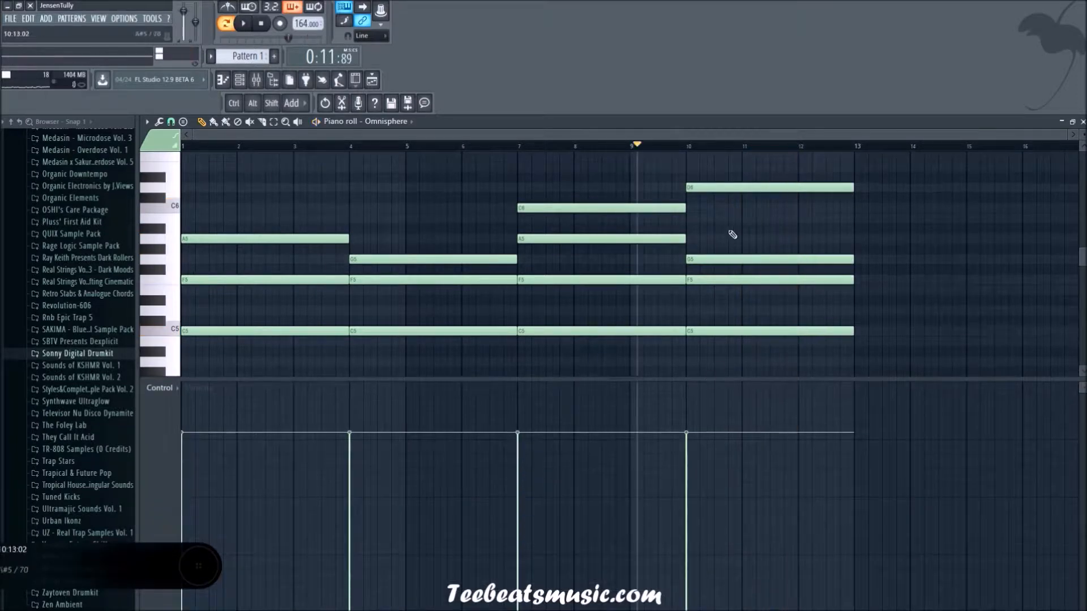
left_click_drag(685, 610, 688, 574)
key("space")
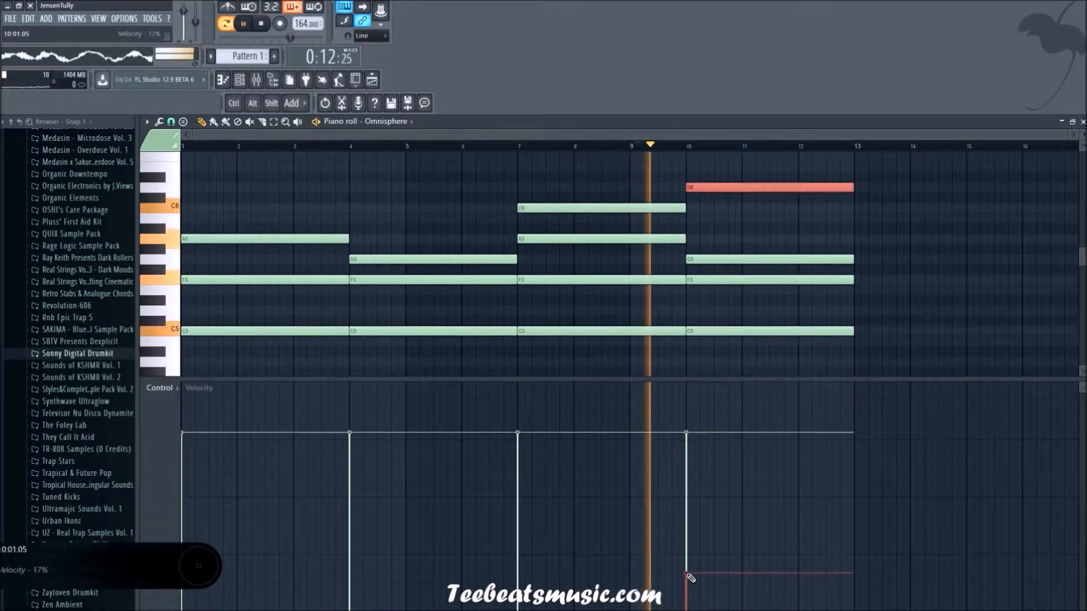
Step: Reduce the D6 note's velocity to 2% and replay the passage from bar 9
key("space")
key("space")
left_click(701, 610)
key("space")
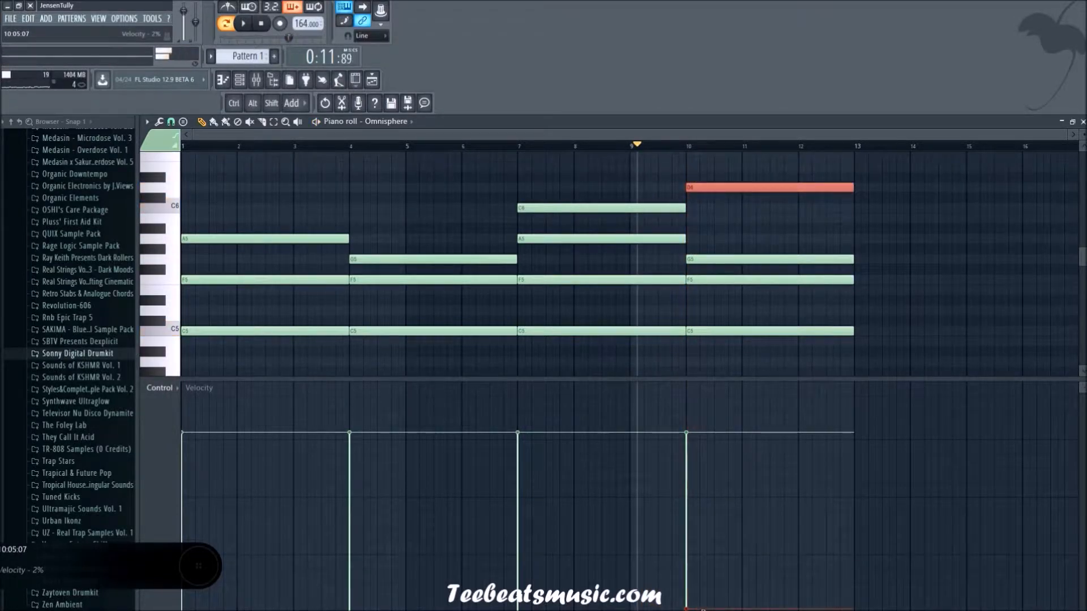
key("space")
left_click(703, 610)
key("space")
key("space")
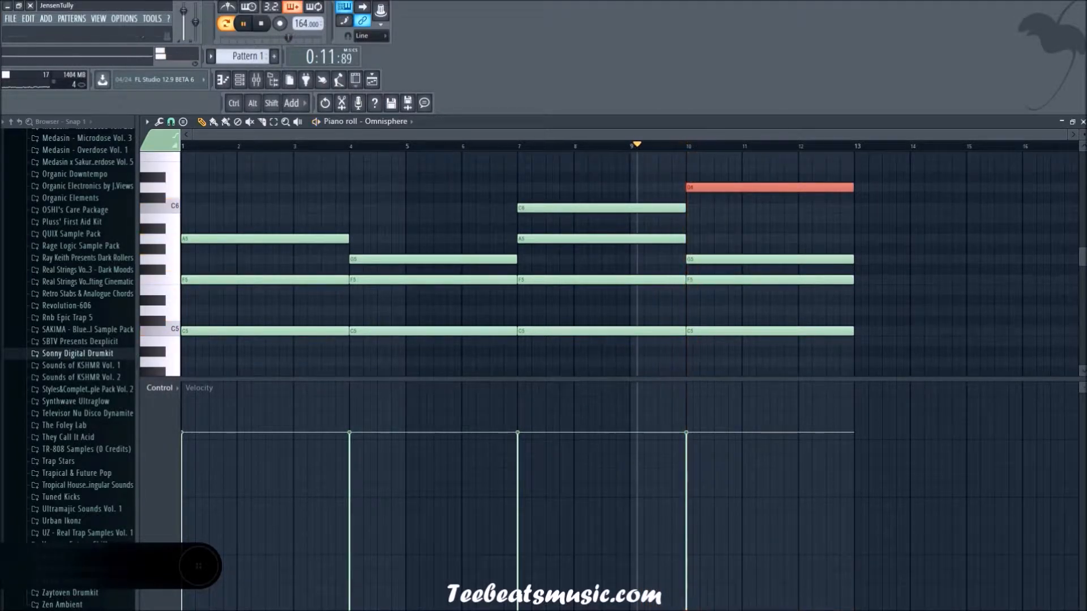
Step: Try the D6 note at 0% velocity, replay the passage, and remove the note from the fourth chord
left_click(694, 610)
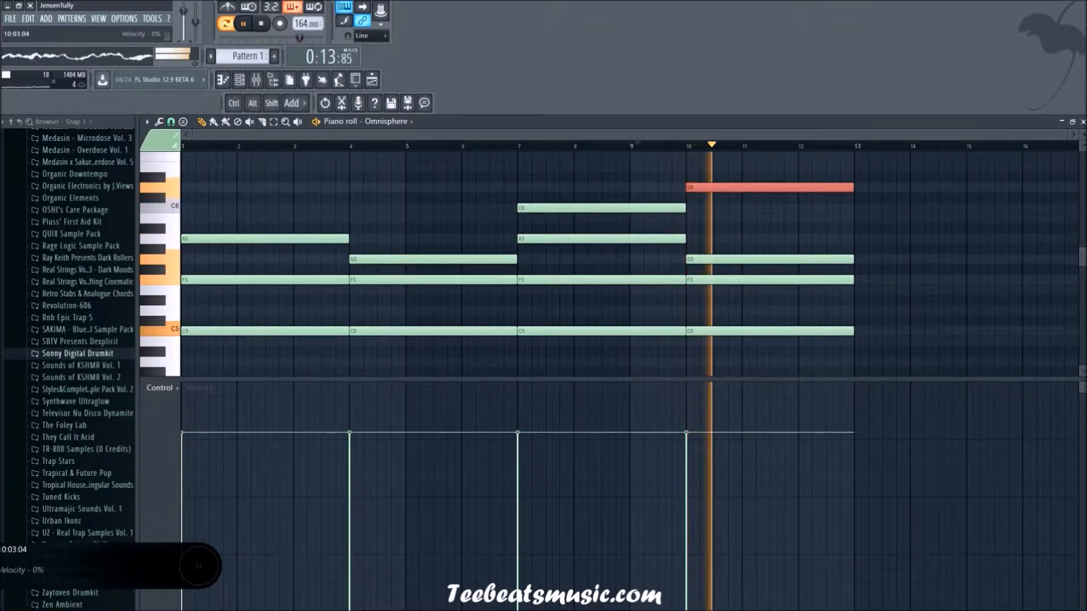
key("space")
key("space")
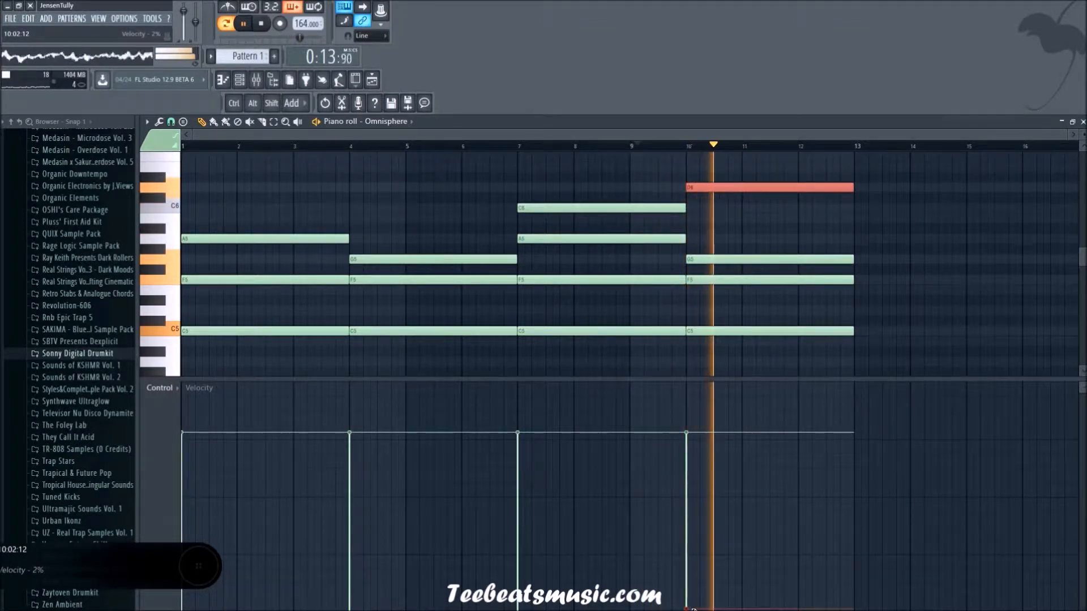
key("space")
left_click_drag(694, 610, 703, 439)
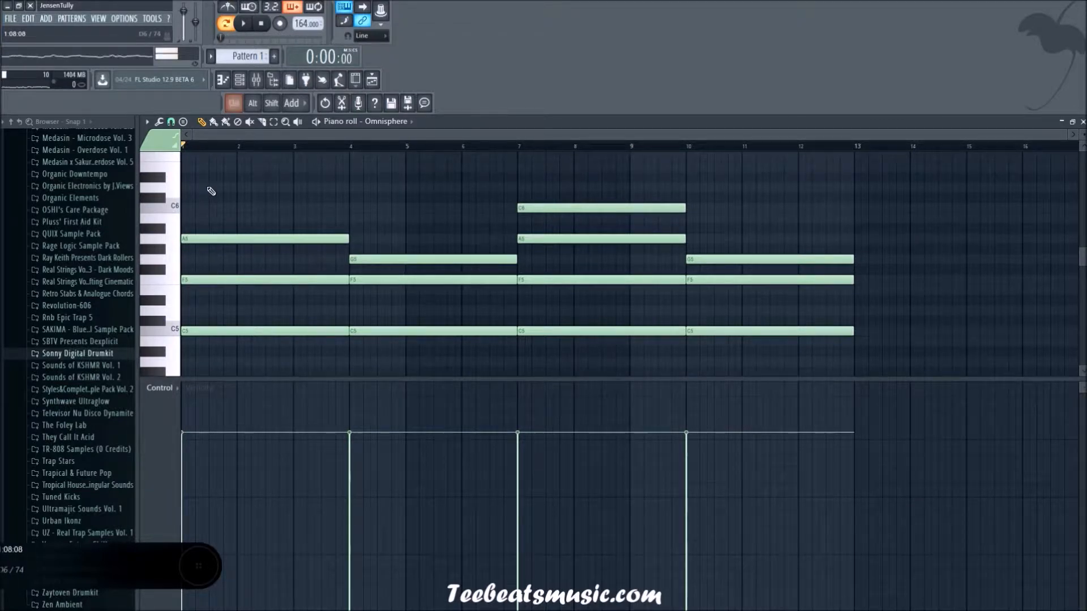
Step: Set the piano roll's snap to grid to (none)
scroll(211, 191, "up", 2)
scroll(341, 204, "down", 1)
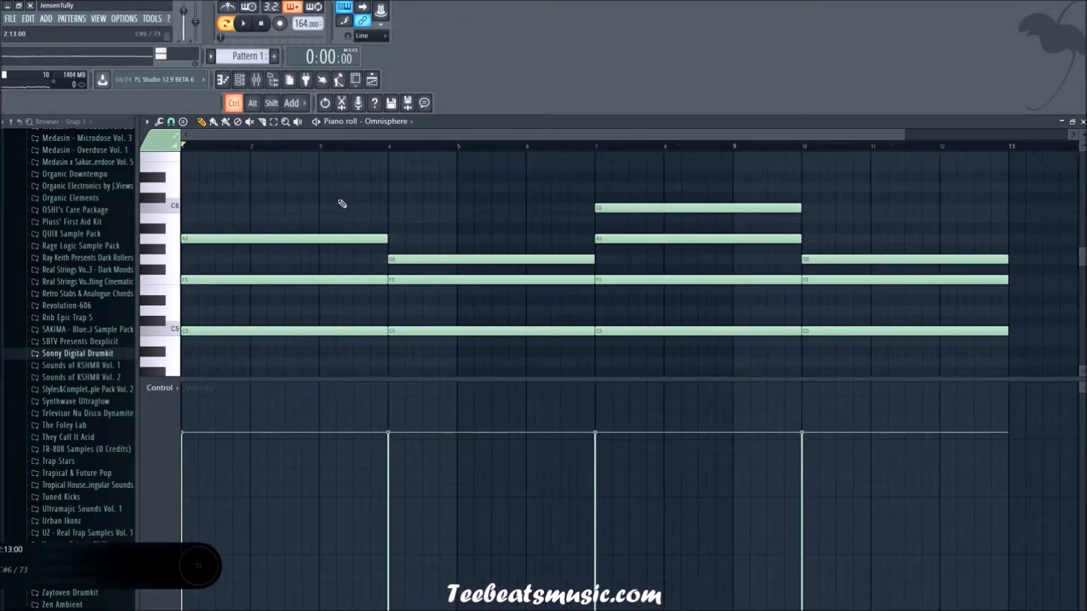
left_click(171, 122)
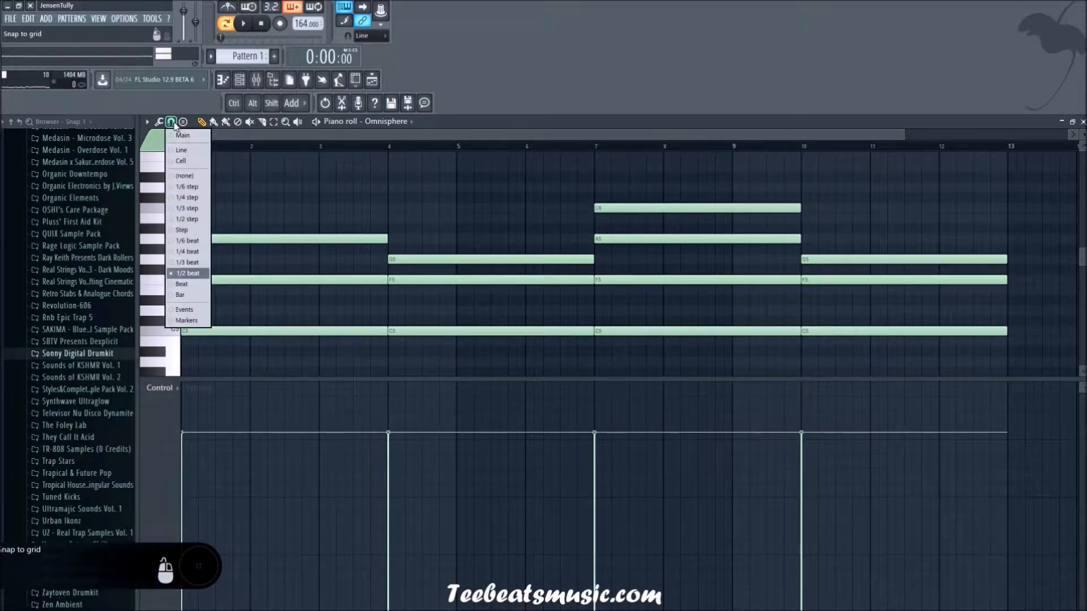
left_click(184, 176)
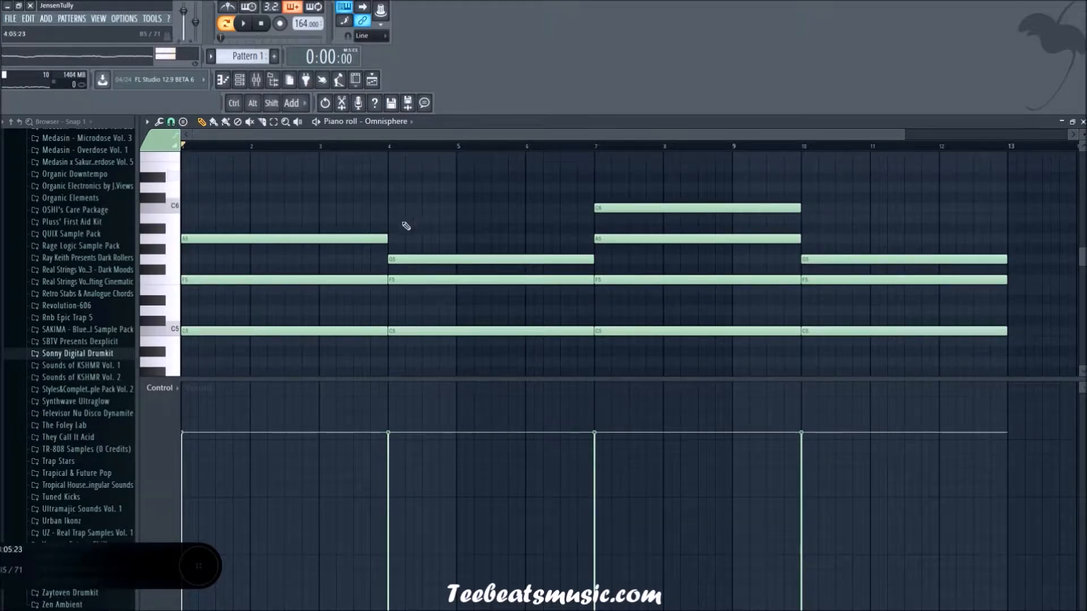
scroll(405, 225, "up", 3)
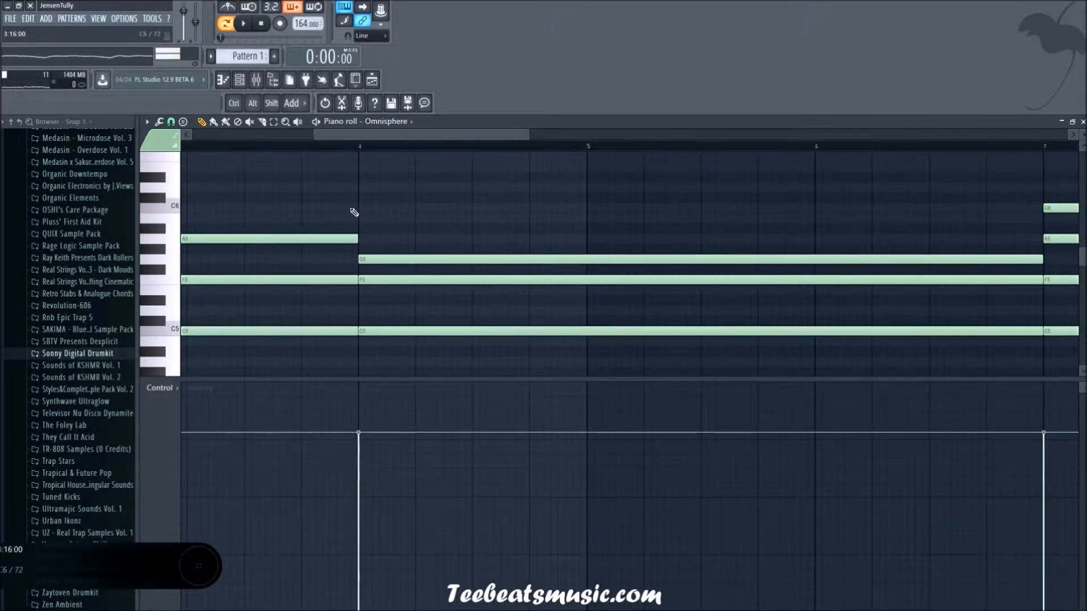
scroll(355, 212, "down", 4)
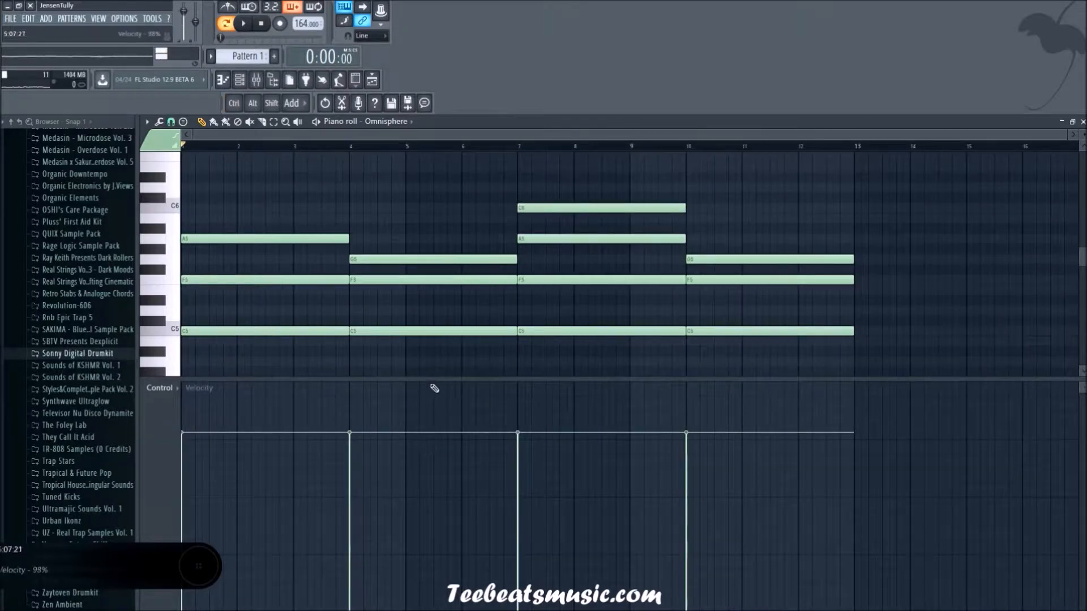
Step: Shrink the velocity lane to give the note grid more room, select all chord notes, and clear the selection
left_click_drag(435, 379, 439, 546)
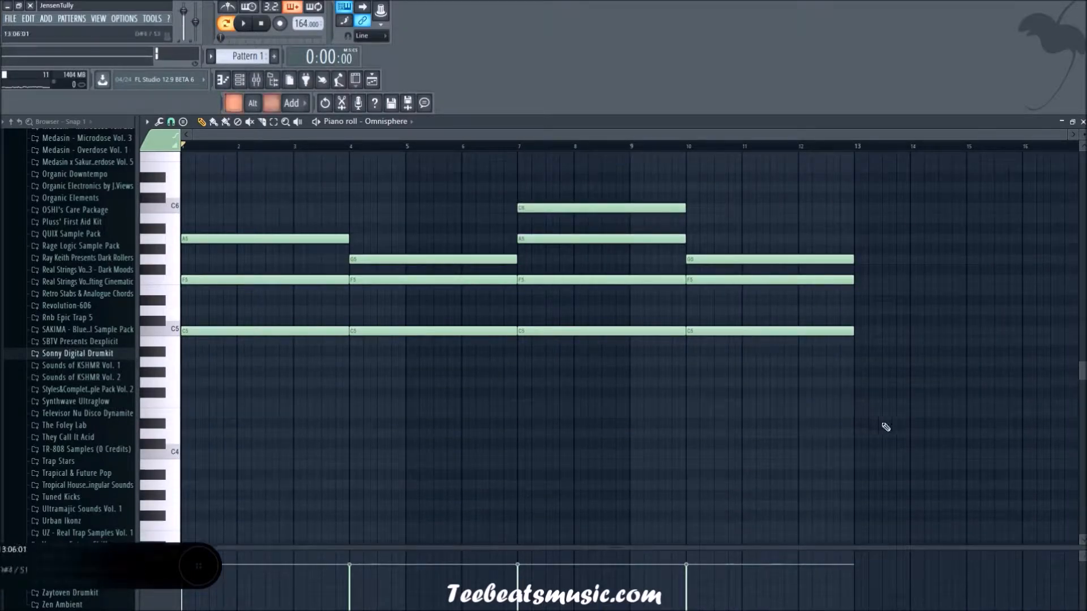
left_click_drag(935, 441, 237, 135)
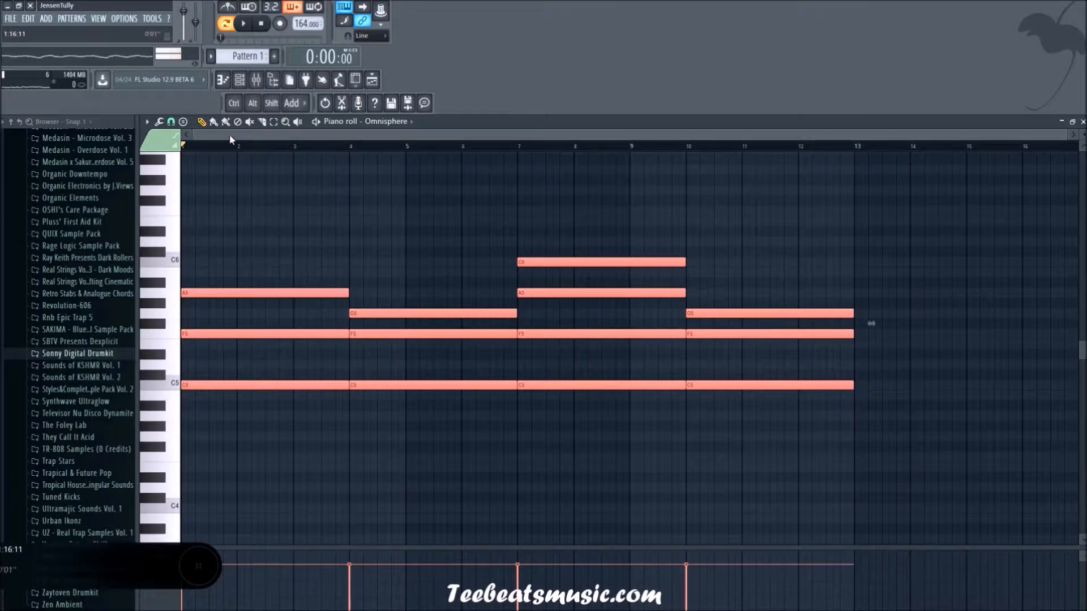
scroll(209, 178, "up", 8)
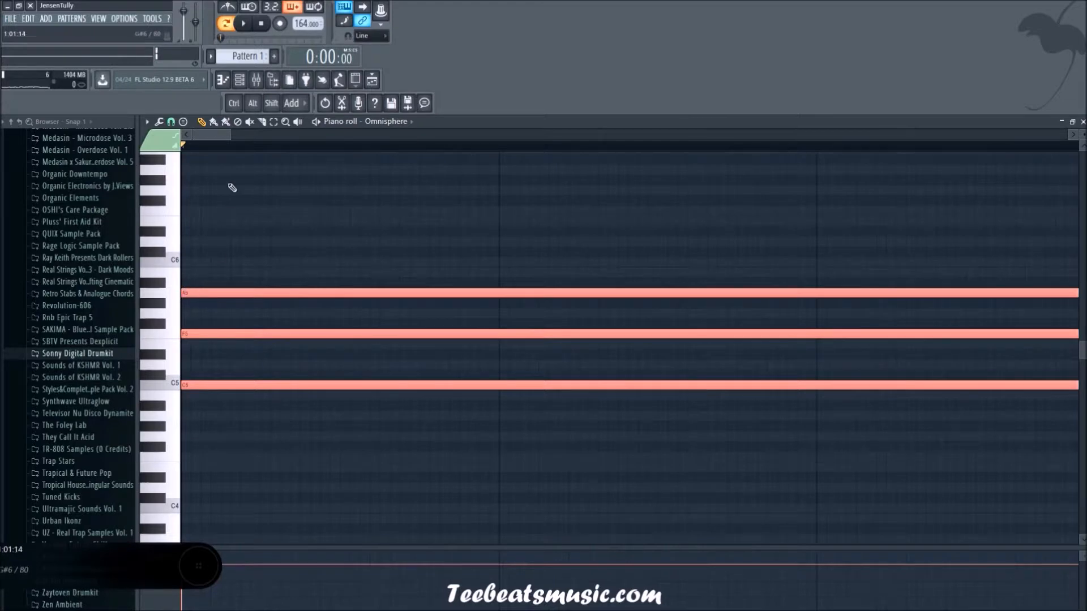
key("ctrl+d")
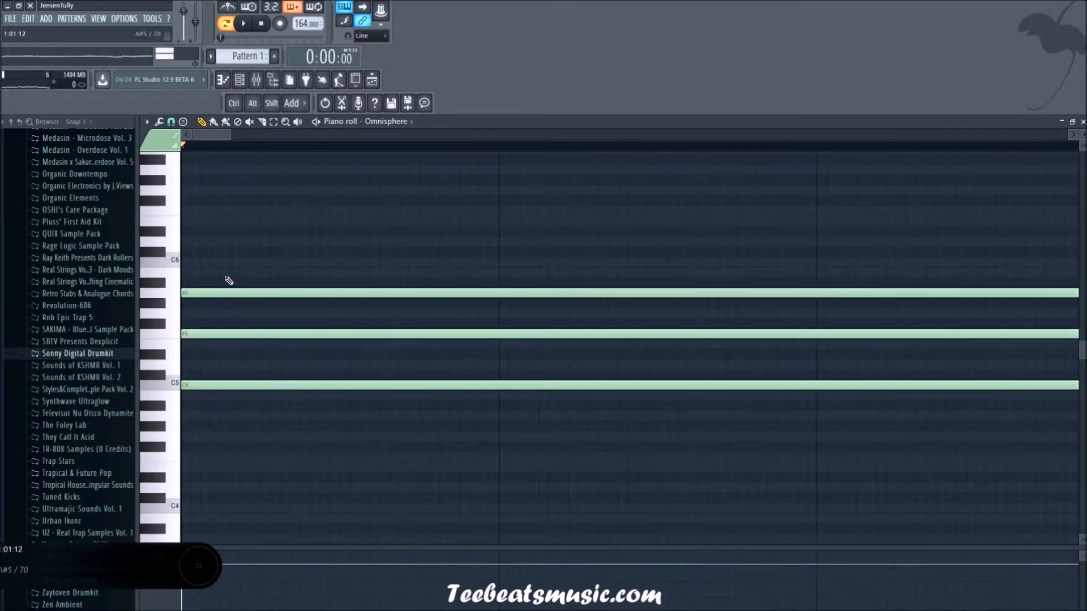
Step: Shorten the first chord's three notes slightly so they end just before bar 4, and deselect them
scroll(473, 383, "down", 7)
scroll(529, 409, "up", 6)
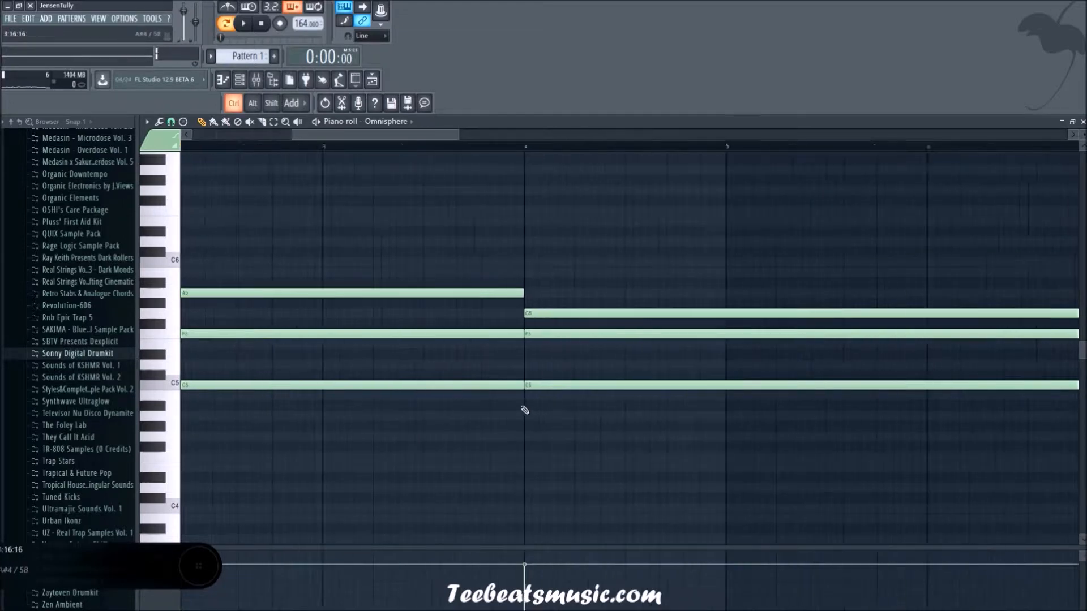
left_click_drag(550, 418, 548, 291)
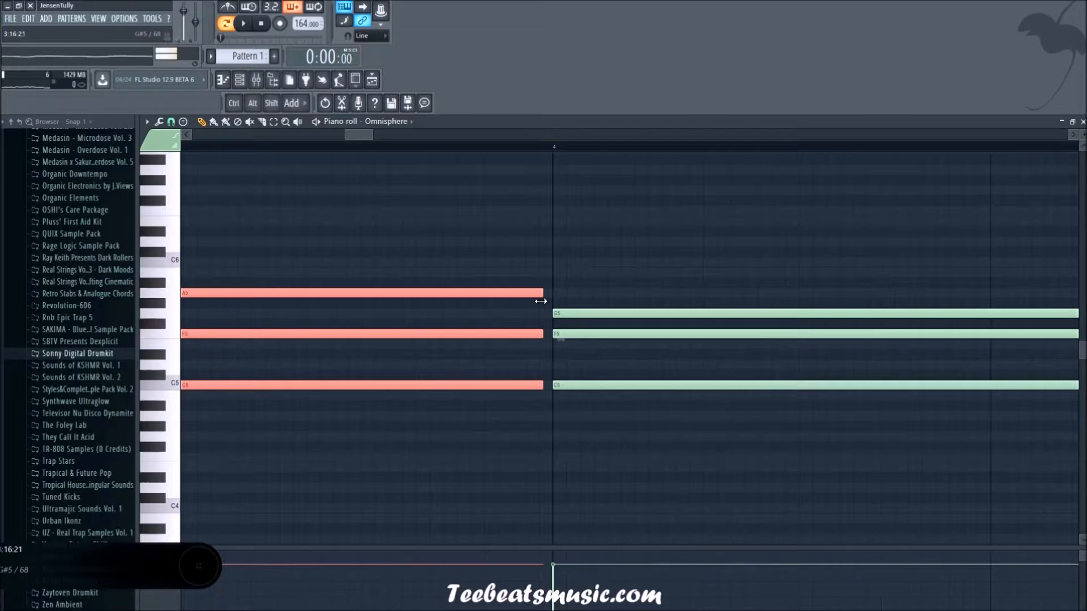
left_click(171, 122)
left_click(172, 123)
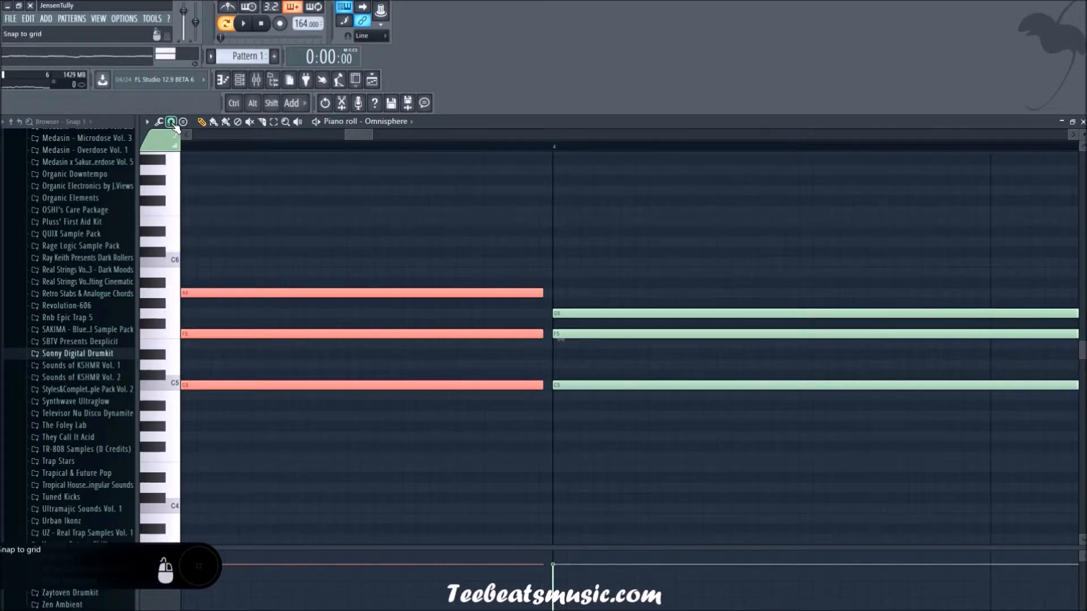
scroll(411, 411, "down", 5)
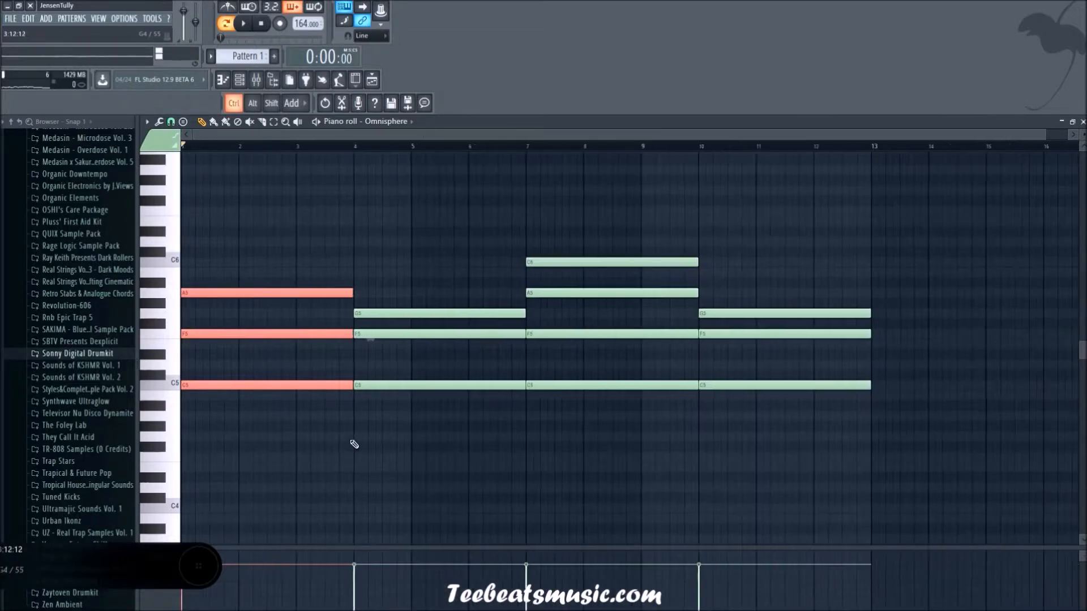
scroll(340, 433, "up", 5)
scroll(892, 449, "down", 3)
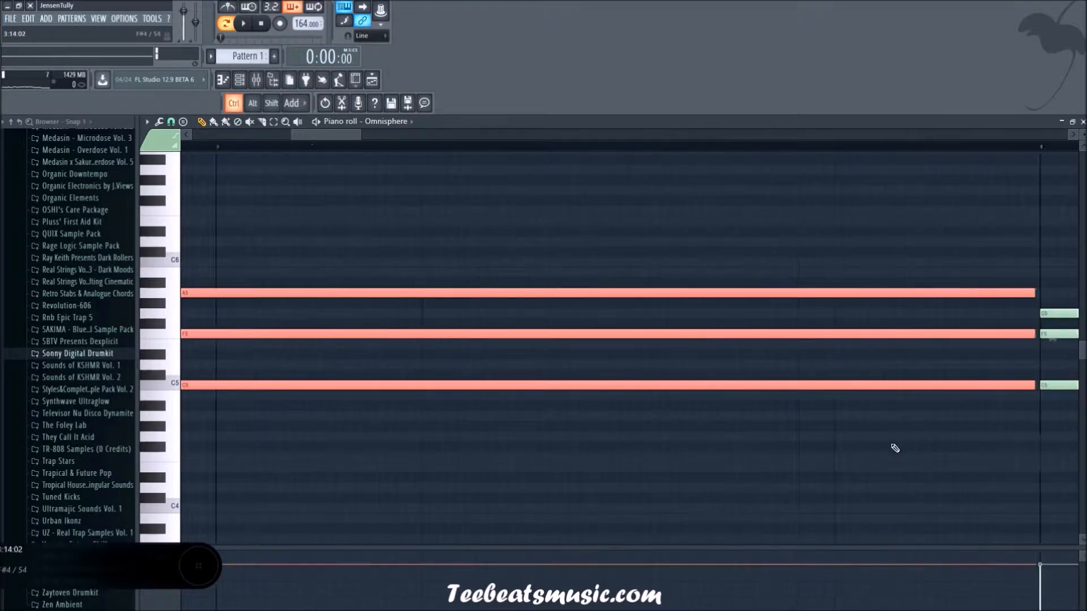
scroll(895, 448, "up", 4)
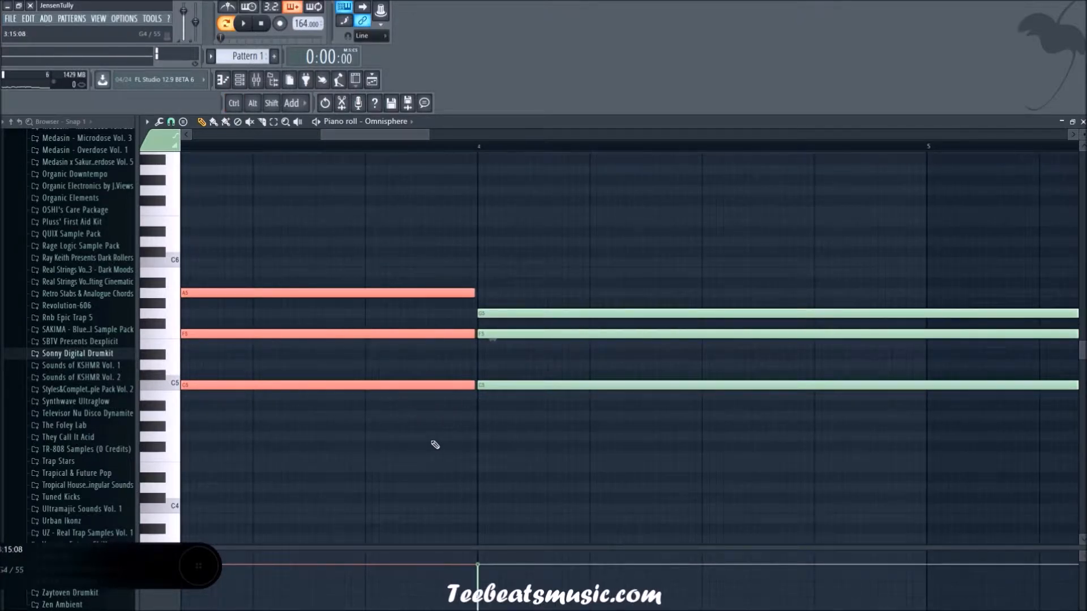
left_click(433, 445)
scroll(492, 443, "down", 4)
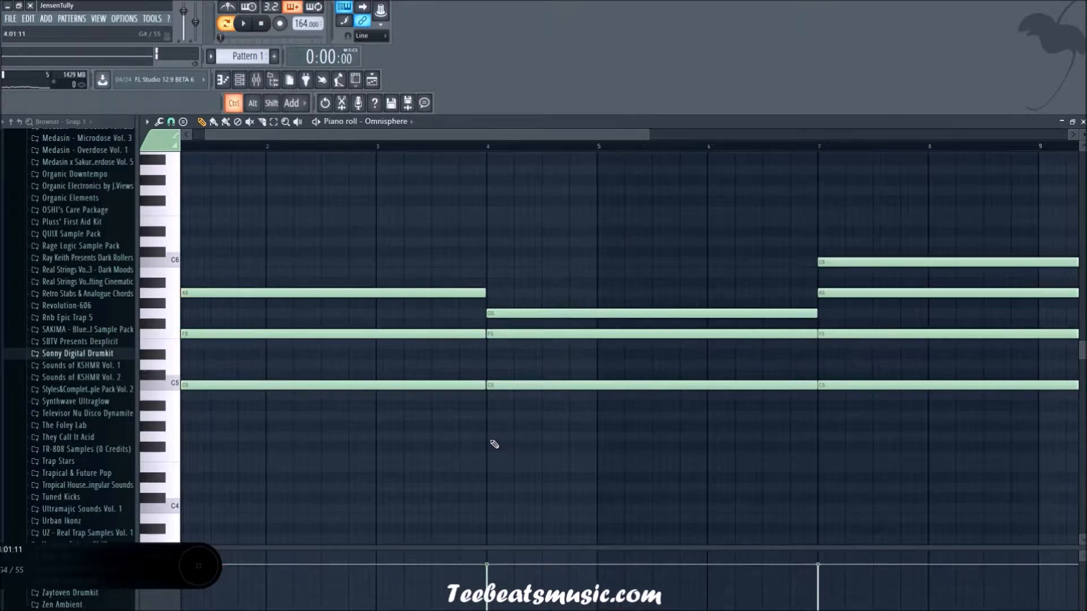
Step: Shift the second, third and fourth chords slightly earlier so the second chord starts just before bar 4
scroll(492, 438, "up", 3)
scroll(491, 433, "down", 5)
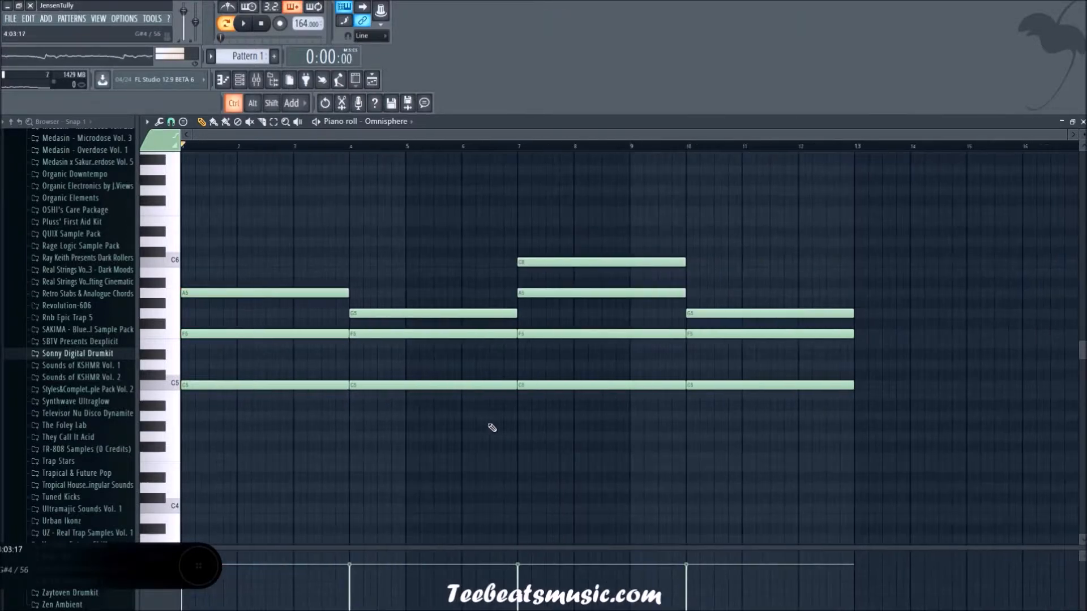
left_click_drag(892, 470, 447, 254)
scroll(376, 420, "up", 4)
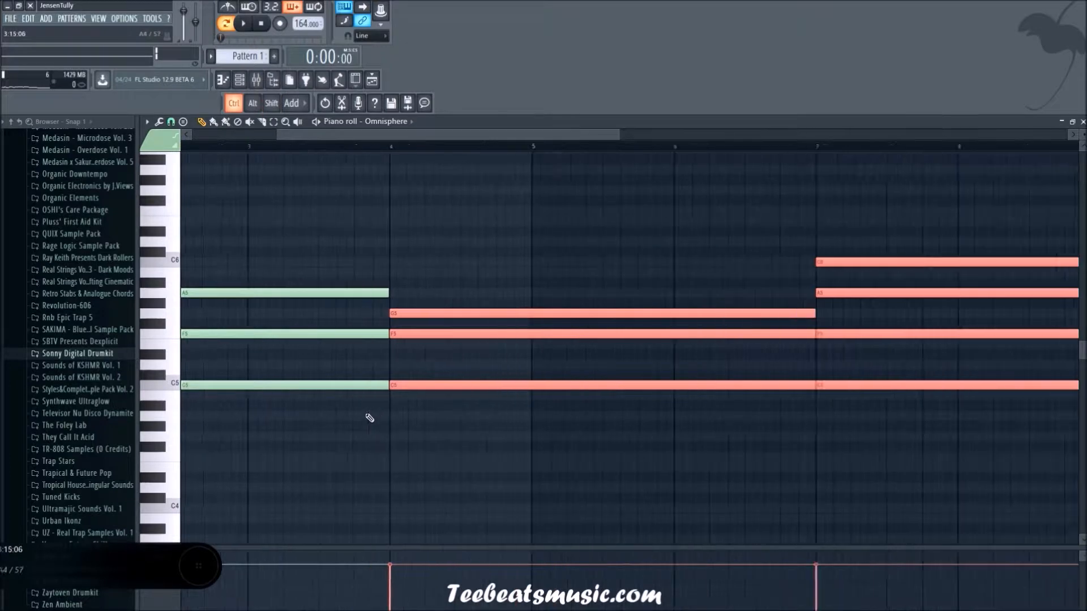
scroll(375, 413, "up", 4)
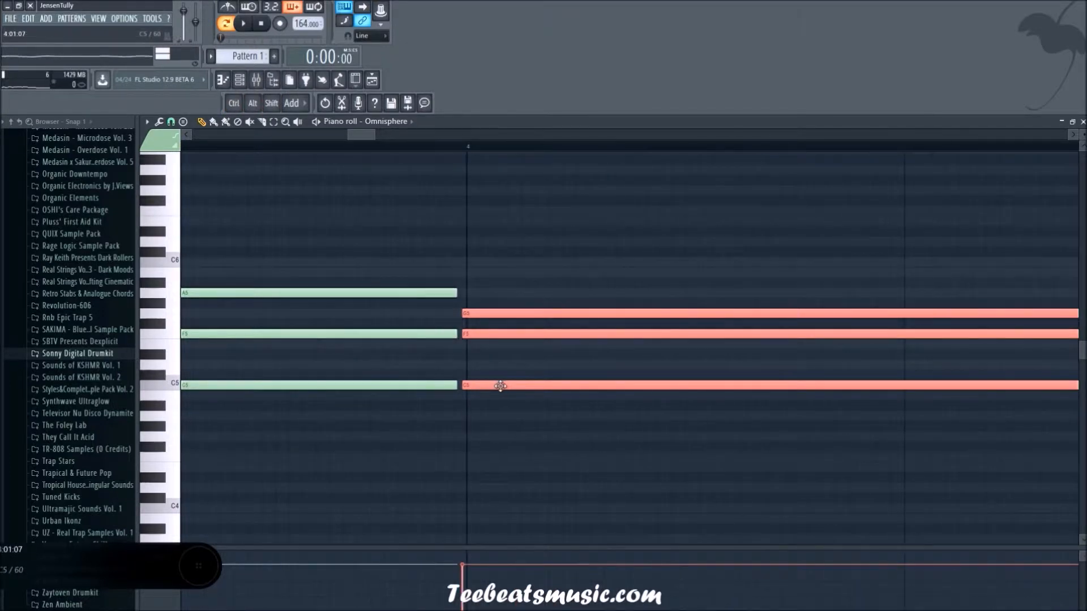
scroll(424, 422, "down", 6)
left_click(419, 423)
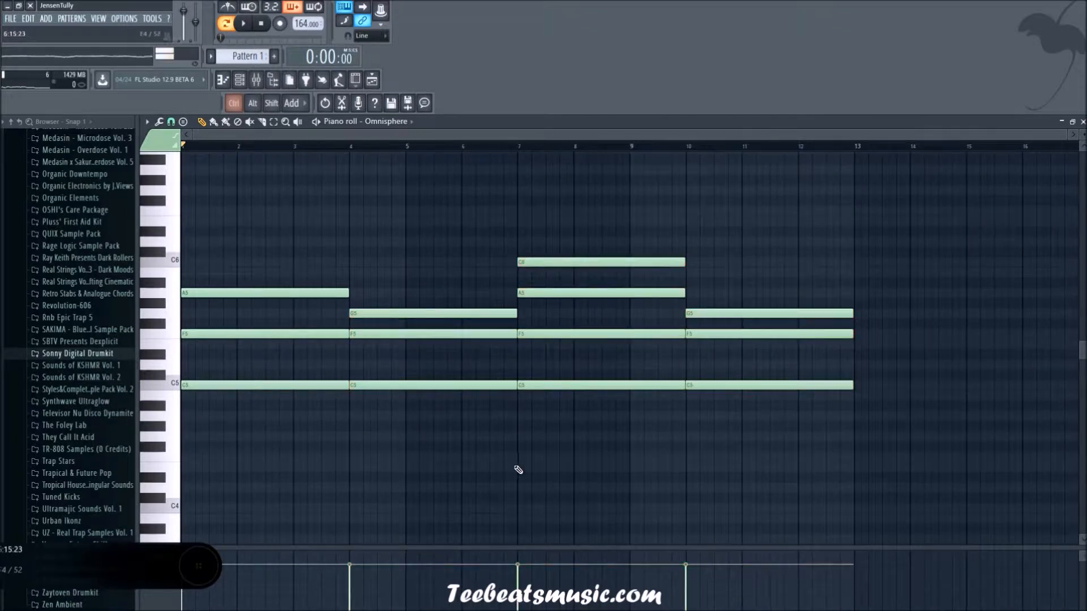
Step: Place Pattern 1 at bar 1 of the playlist's first track and open the channel rack
left_click(373, 84)
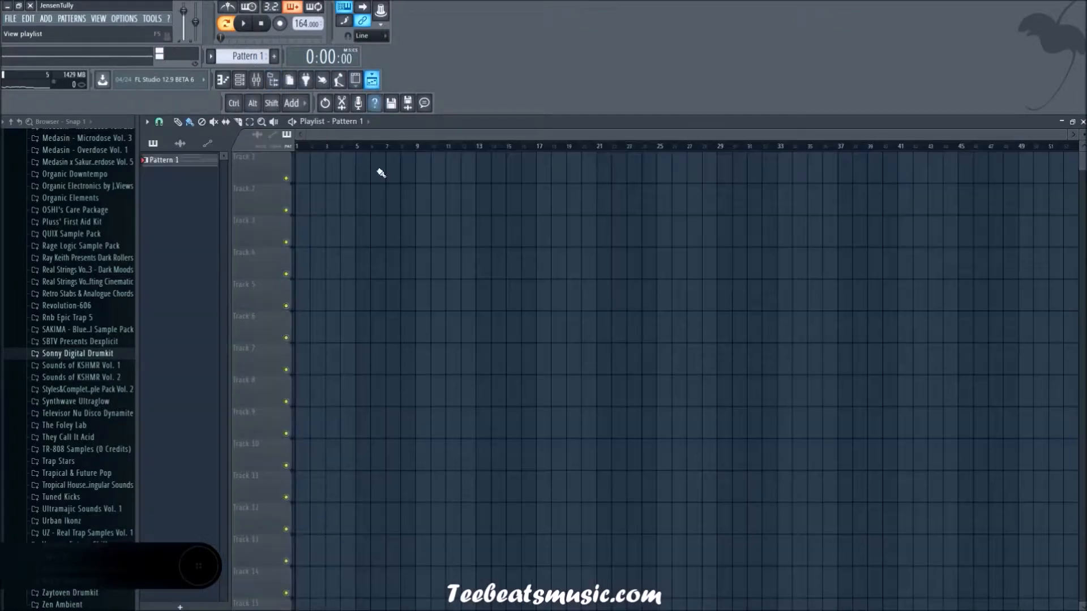
mouse_move(327, 187)
left_mouse_down()
mouse_move(346, 192)
mouse_move(326, 160)
left_mouse_up()
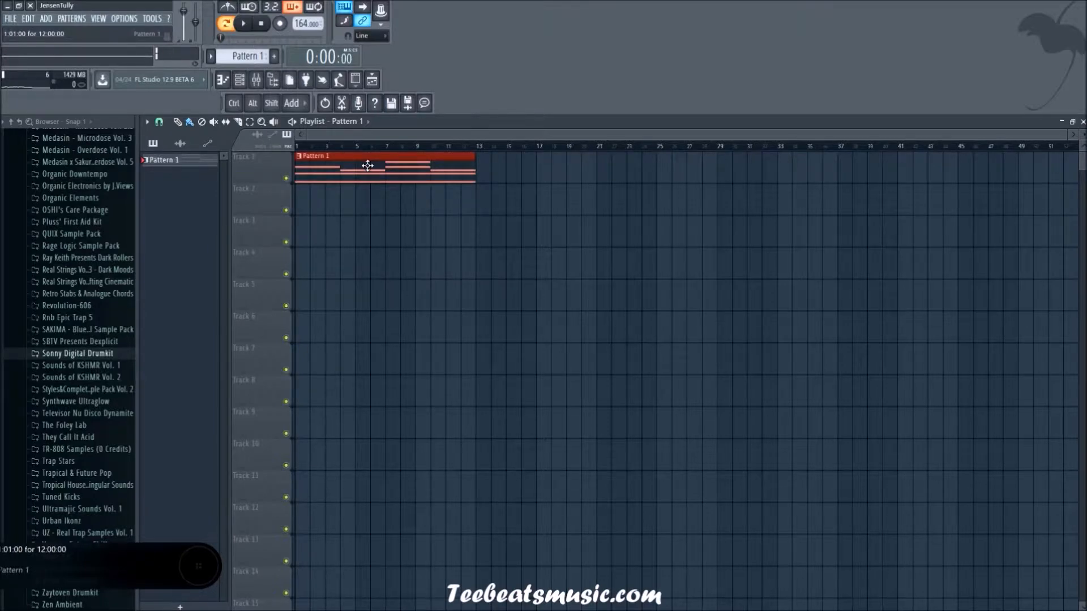
left_click(241, 82)
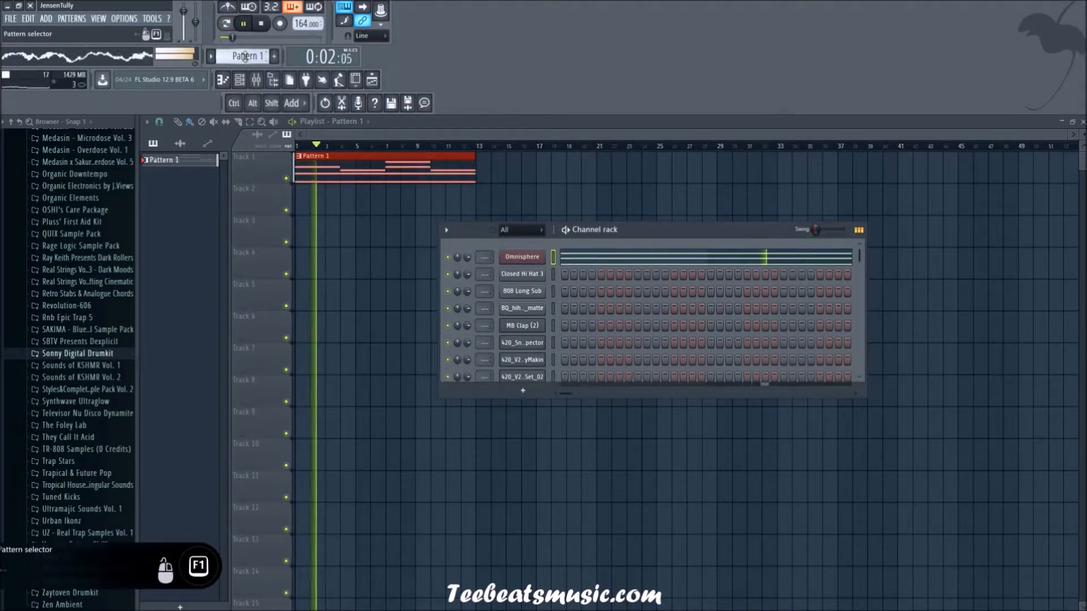
Step: In Pattern 2, fill the Closed Hi Hat 3 channel every 4 steps across 32 steps
scroll(244, 56, "up", 1)
right_click(526, 275)
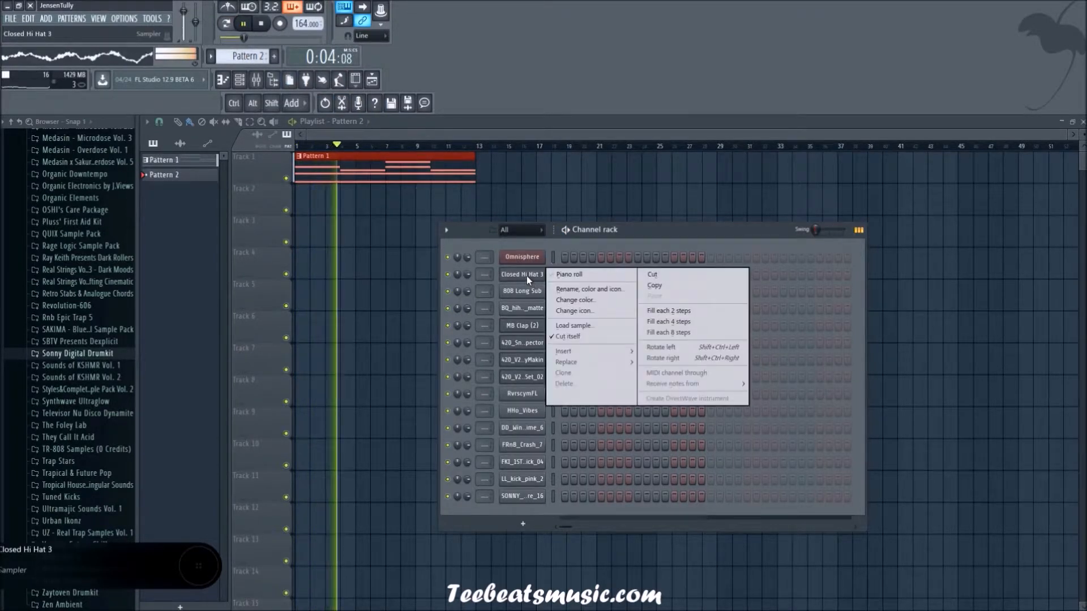
left_click(670, 321)
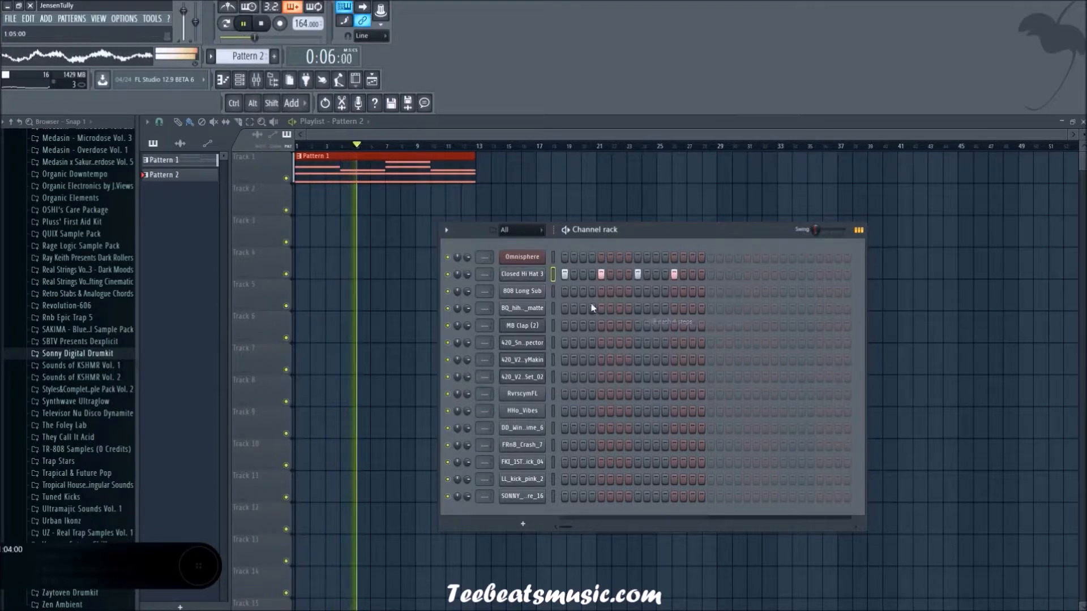
left_click(714, 276)
right_click(542, 279)
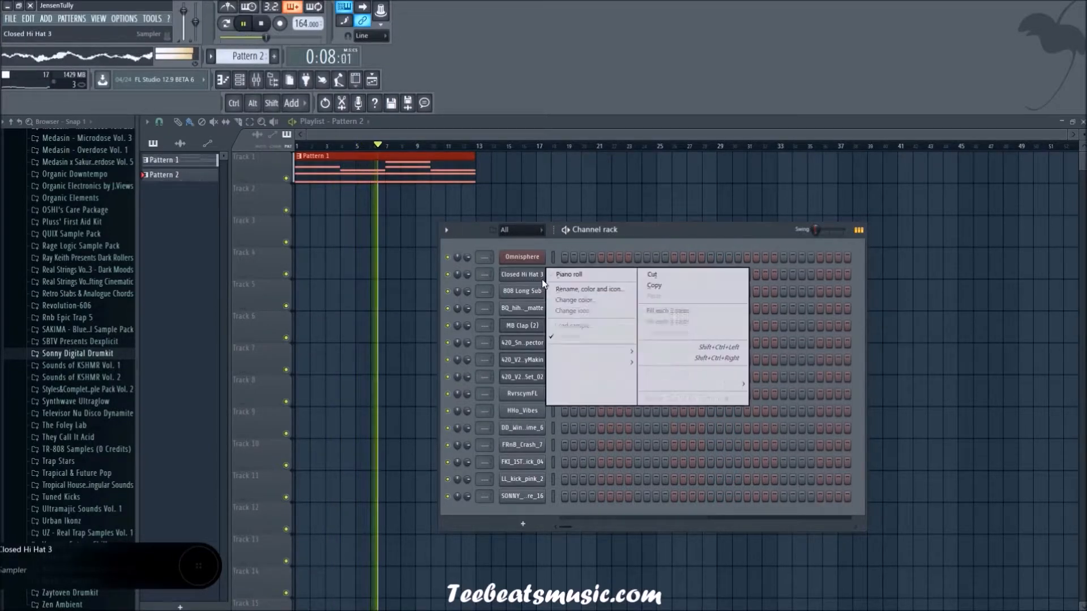
left_click(673, 322)
Step: Fill playlist track 2 with Pattern 2 clips through bar 12, and duplicate both tracks' clips through bar 24
left_click(306, 204)
left_click_drag(322, 206, 448, 201)
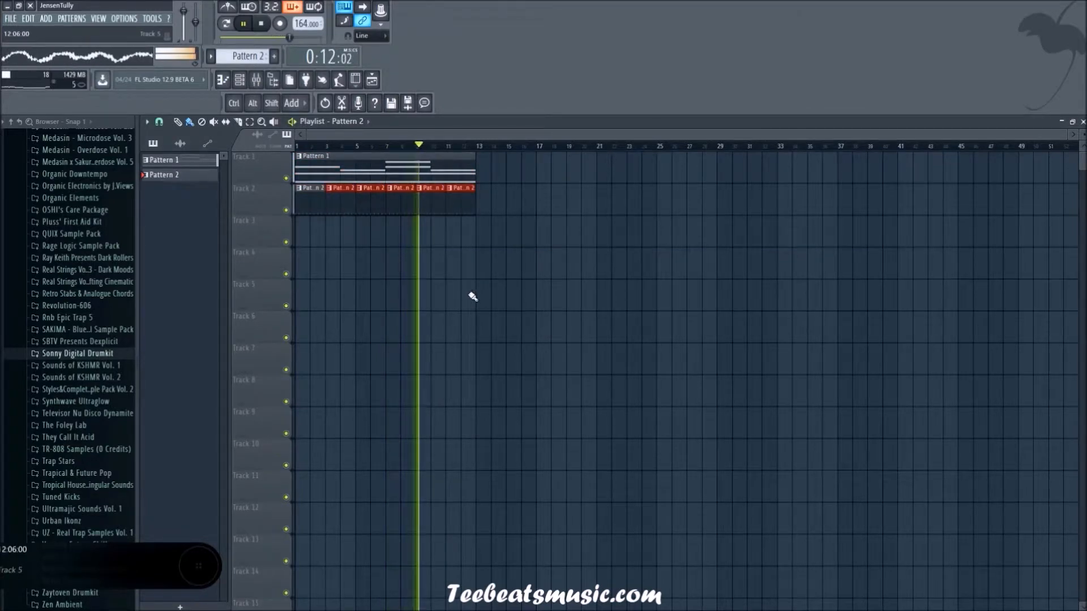
mouse_move(616, 341)
left_mouse_down()
mouse_move(302, 188)
mouse_move(300, 166)
mouse_move(487, 165)
left_mouse_up()
left_click(567, 277, "ctrl")
Step: Select all channels in the channel rack and route them to consecutive mixer tracks starting from Insert 1
left_click(247, 83)
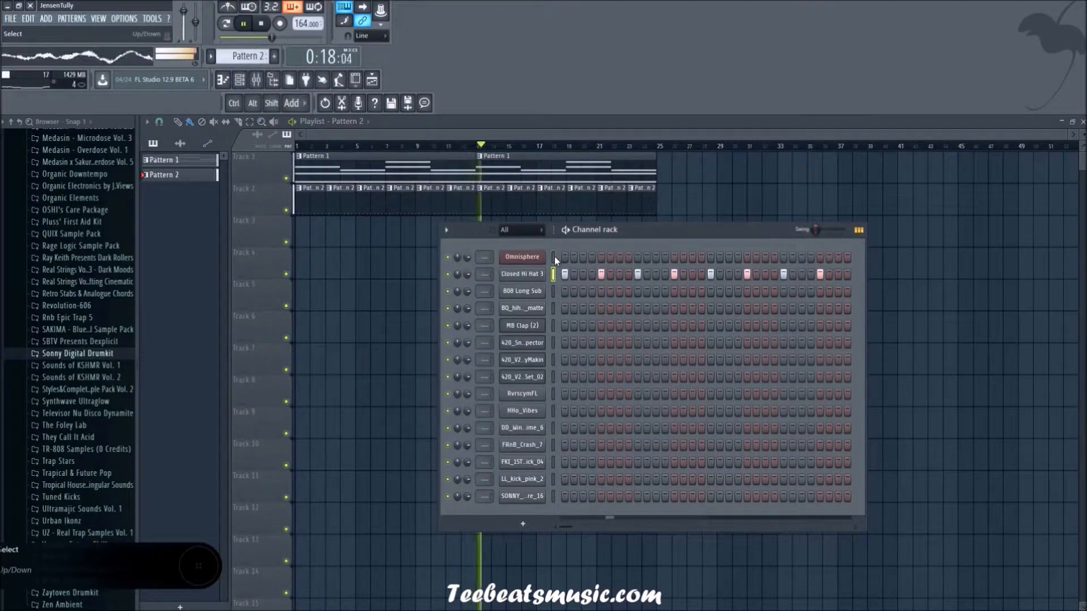
right_click(554, 258)
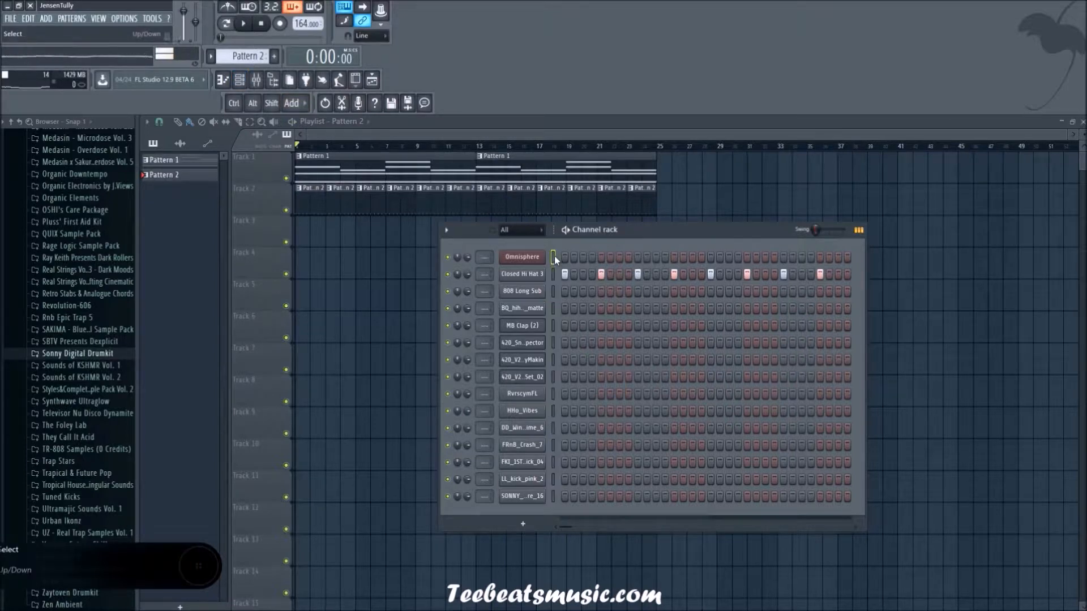
left_click(243, 80)
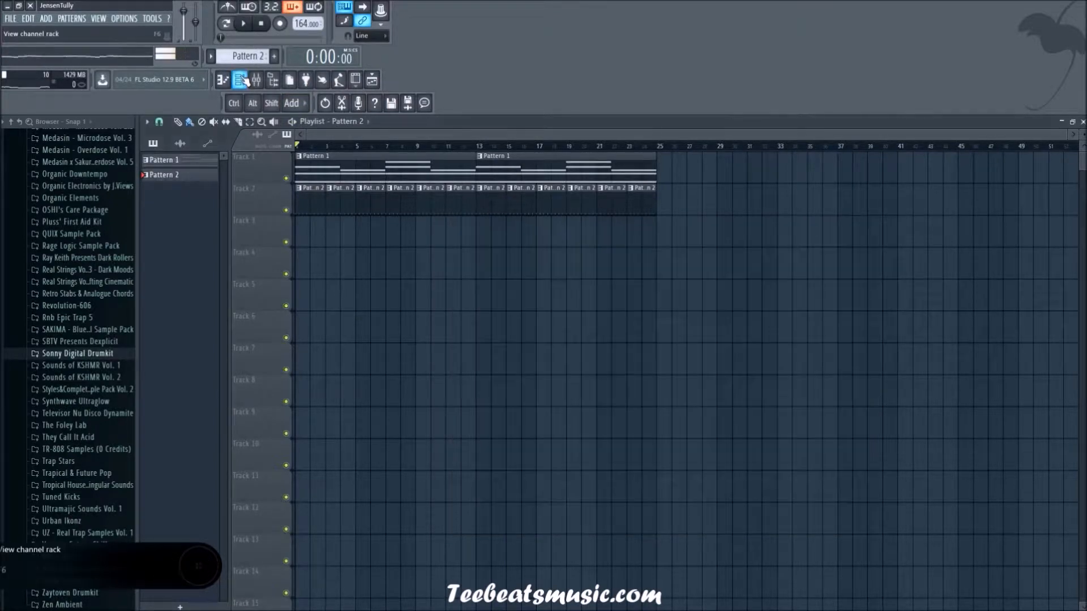
left_click(252, 81)
left_click(256, 81)
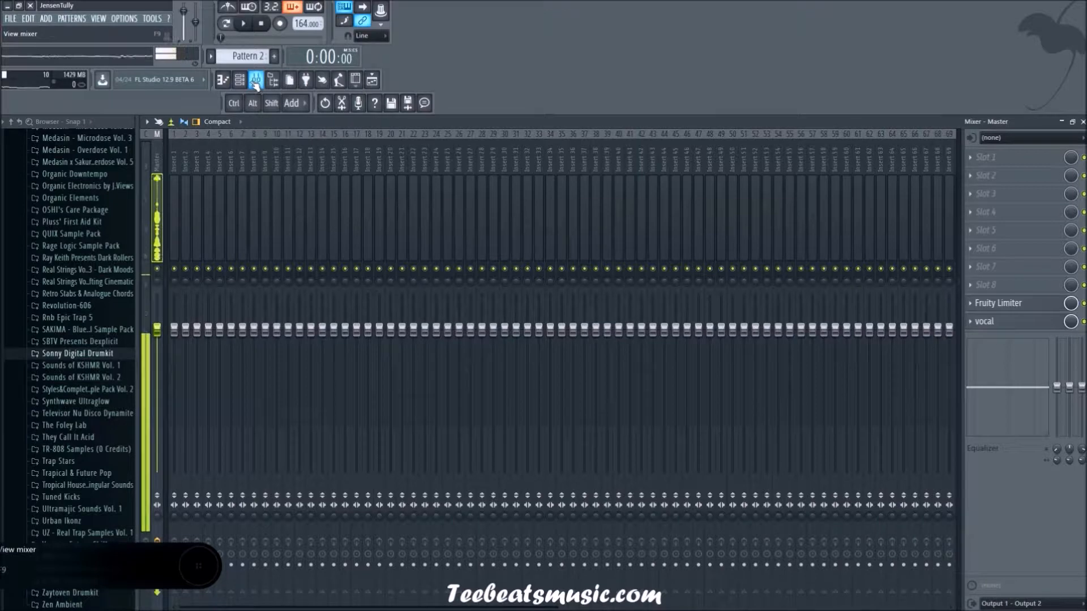
left_click(251, 85)
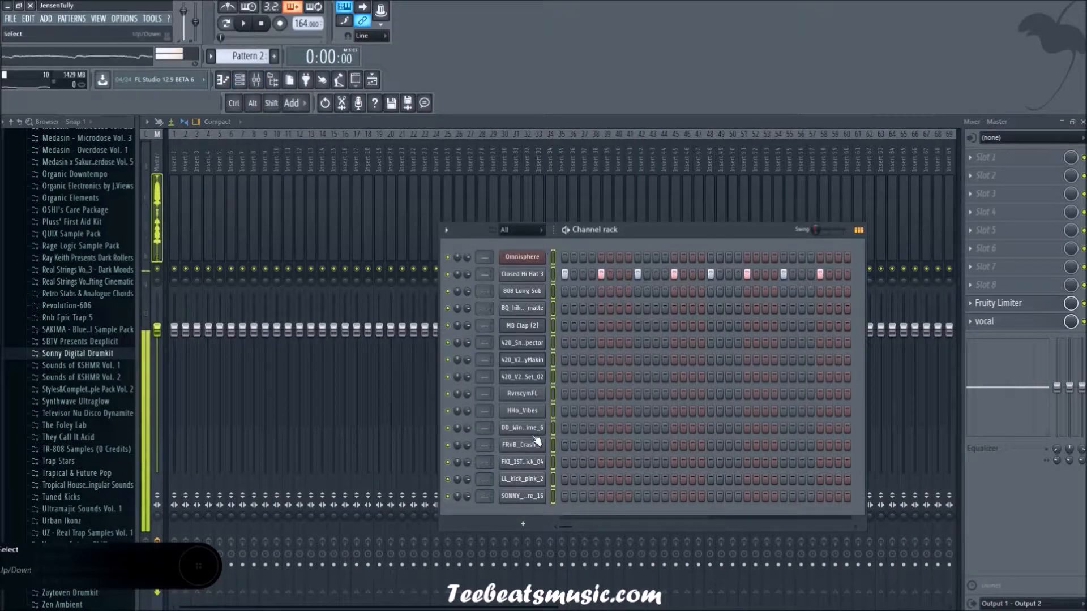
right_click(178, 154)
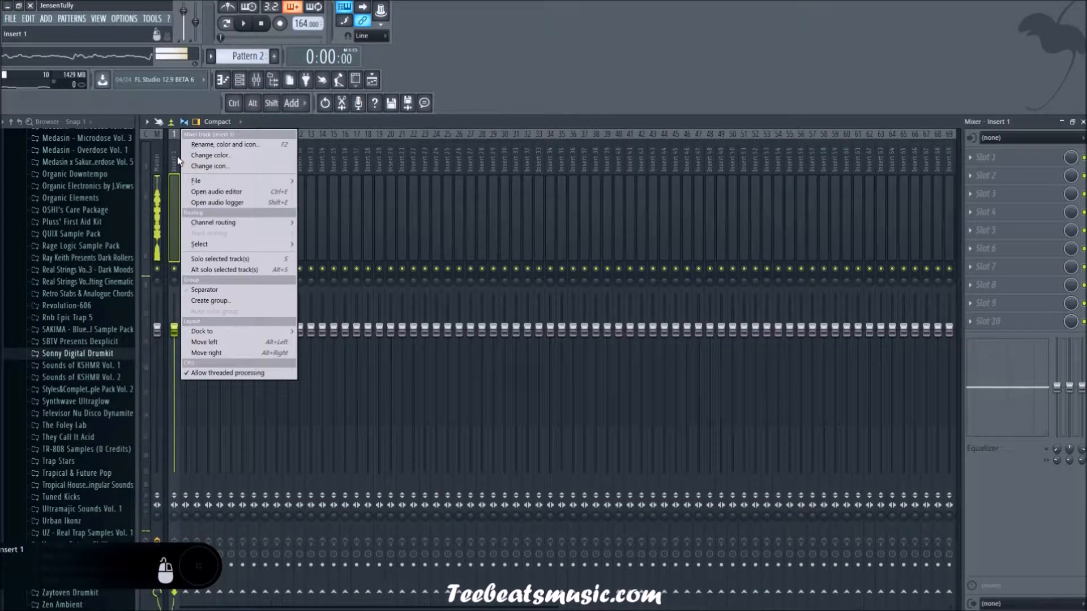
mouse_move(228, 222)
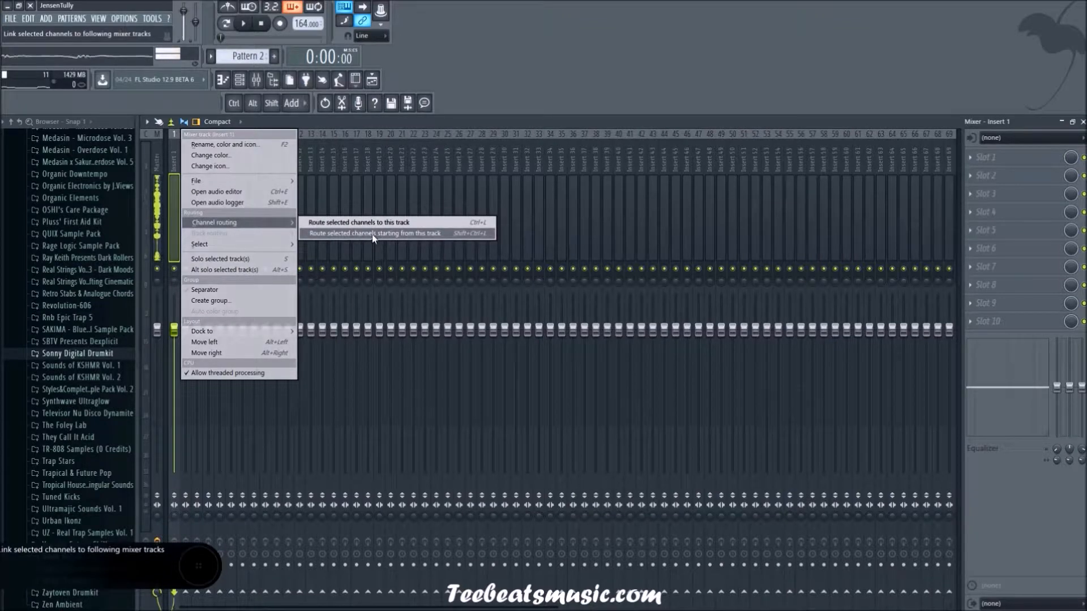
left_click(399, 235)
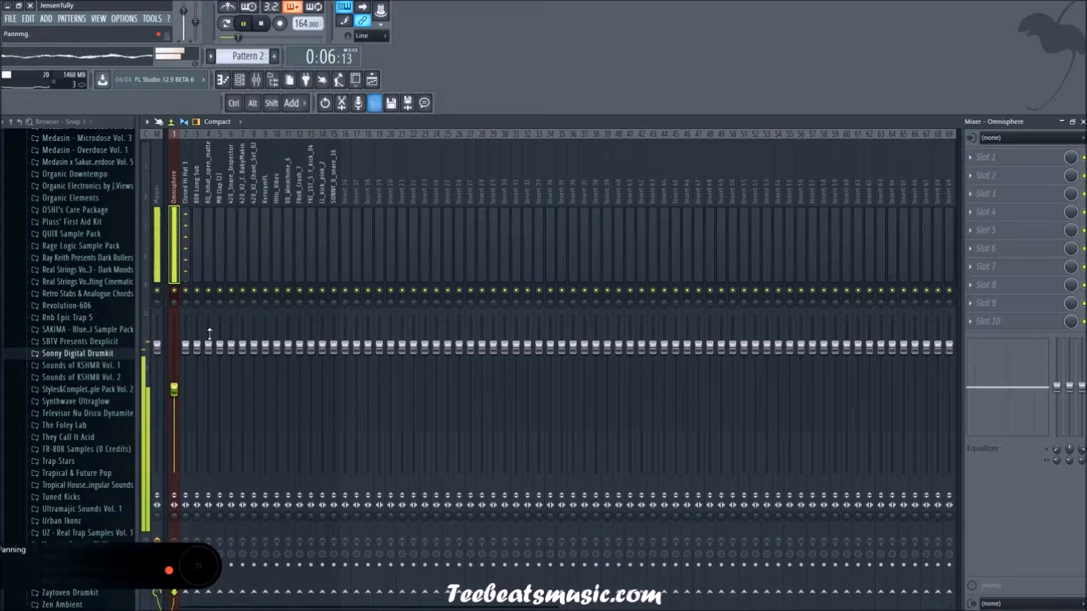
Step: In Pattern 3, add MB Clap (2) hits on steps 9 and 25
left_click(372, 79)
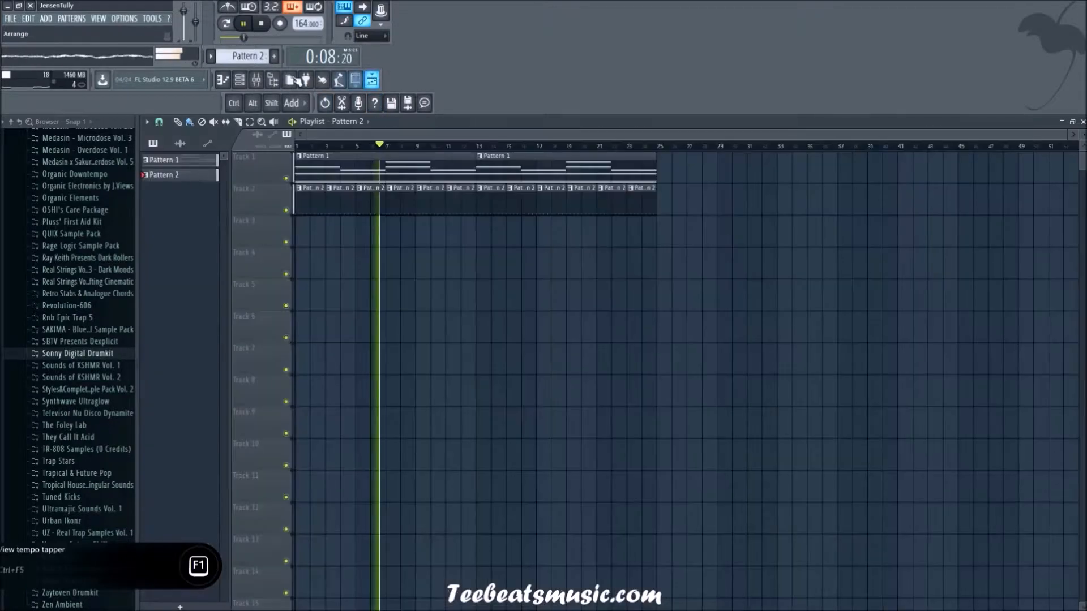
scroll(244, 56, "up", 1)
left_click(241, 80)
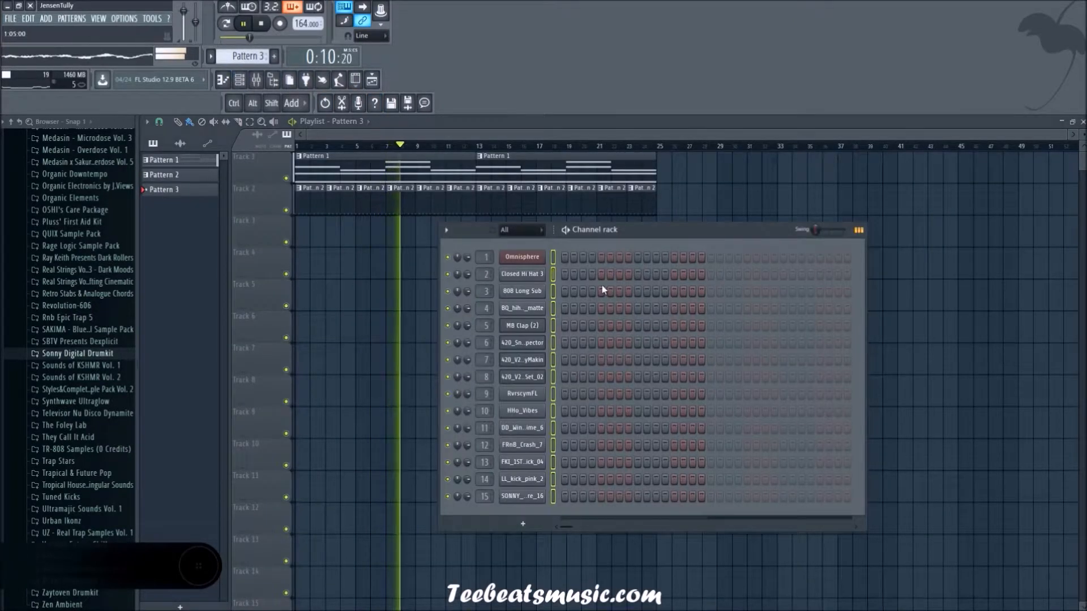
key("space")
key("space")
left_click(554, 327)
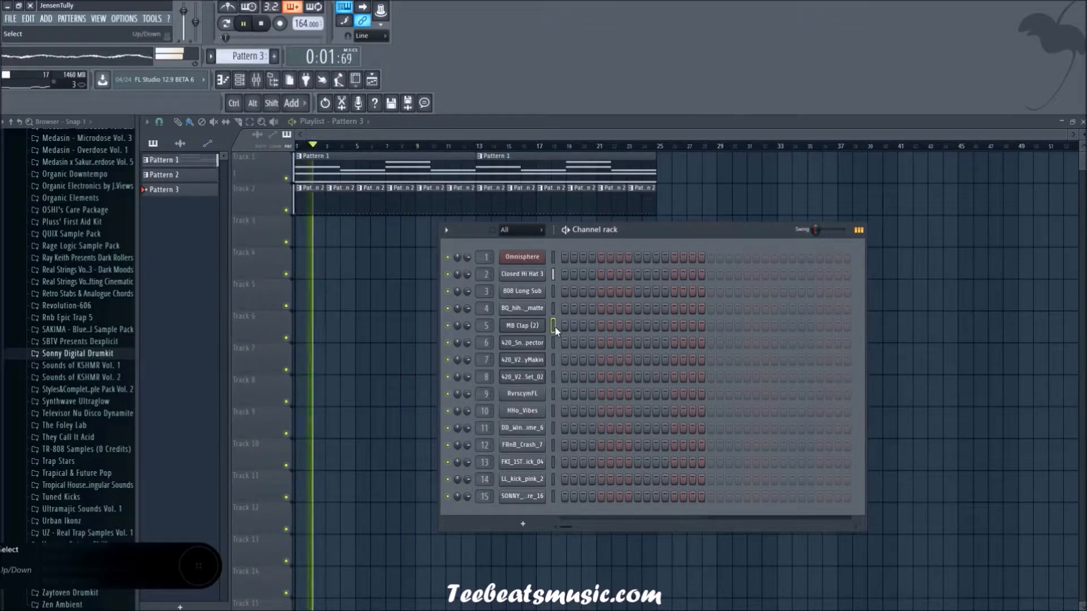
left_click(637, 326)
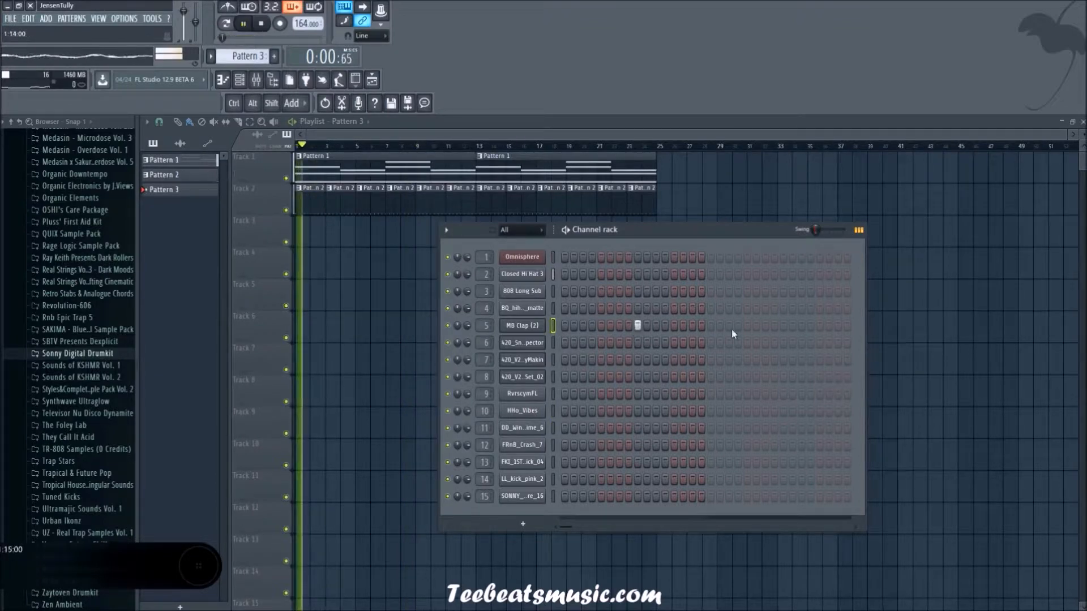
left_click(784, 326)
Step: Fill playlist track 3 with back-to-back Pattern 3 clips from bar 1 to past bar 24 while the arrangement plays
left_click(383, 259)
left_click(299, 234)
key("space")
left_click(333, 238)
mouse_move(422, 278)
left_mouse_down()
mouse_move(298, 217)
mouse_move(378, 240)
left_mouse_up()
mouse_move(497, 311)
left_mouse_down()
mouse_move(320, 249)
mouse_move(295, 218)
mouse_move(428, 237)
left_mouse_up()
mouse_move(662, 342)
left_mouse_down()
mouse_move(315, 250)
mouse_move(308, 233)
mouse_move(558, 238)
mouse_move(548, 238)
left_mouse_up()
Step: Delete the four surplus Pattern 3 clips beyond bar 24 on track 3
right_click(762, 227)
right_click(733, 230)
right_click(703, 235)
right_click(673, 233)
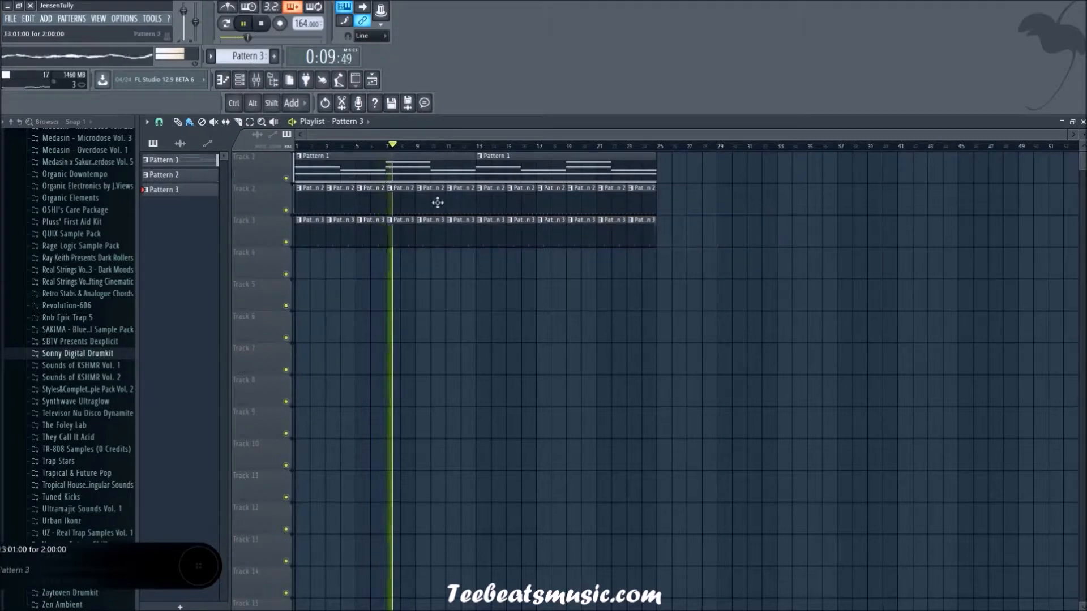
Step: Delete the Pattern 3 clips from bars 7 to 12 and the Pattern 2 clips at bars 1 to 6 and bar 13
right_click(399, 223)
right_click(429, 233)
right_click(459, 229)
right_click(490, 190)
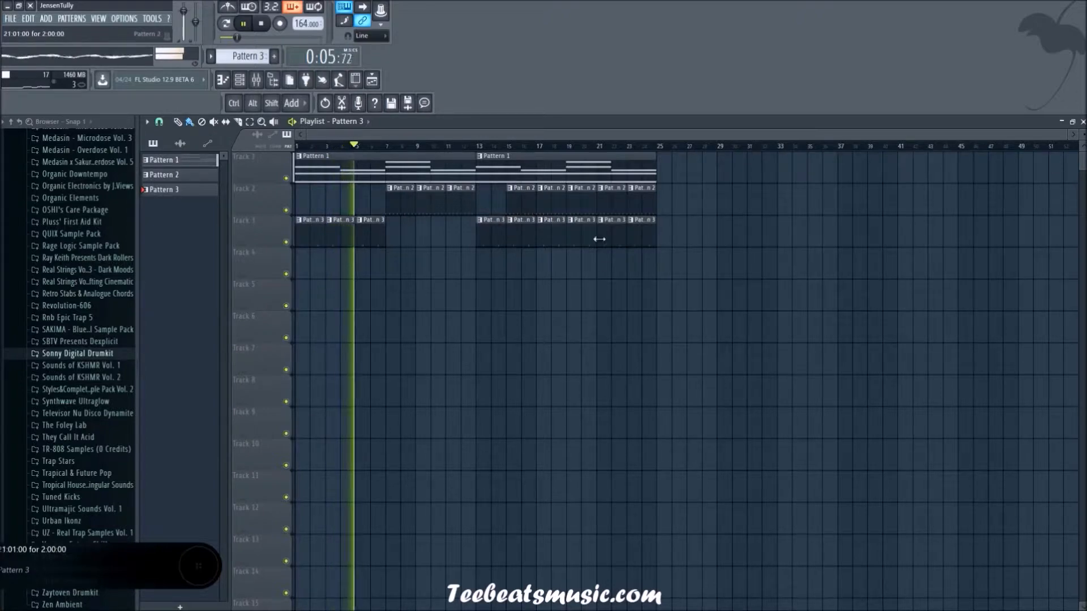
Step: Audition the drum samples in the channel rack against the playing arrangement
left_click(242, 81)
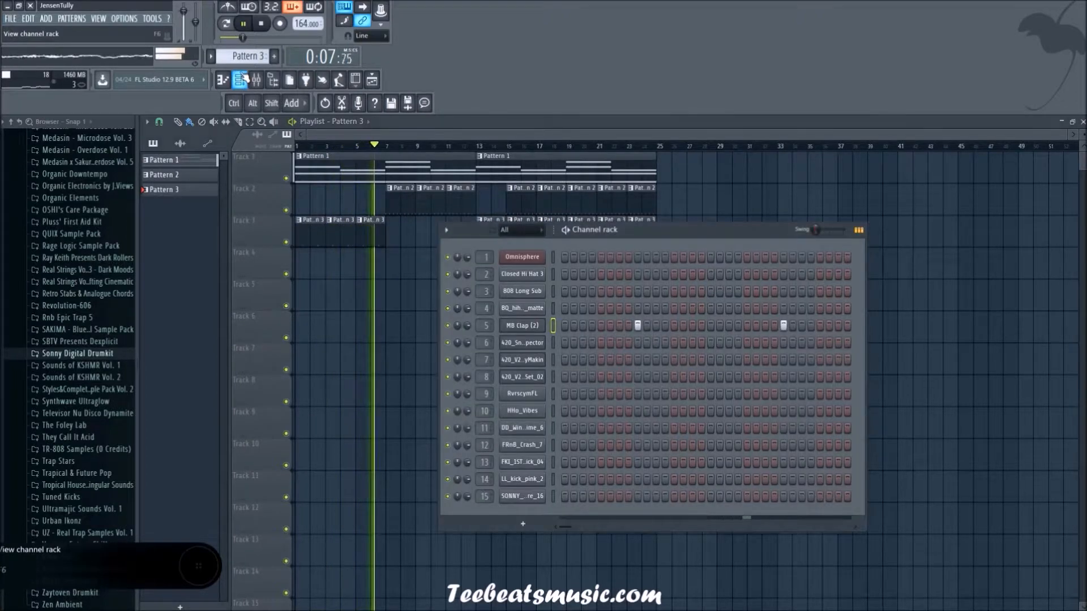
left_click(553, 360)
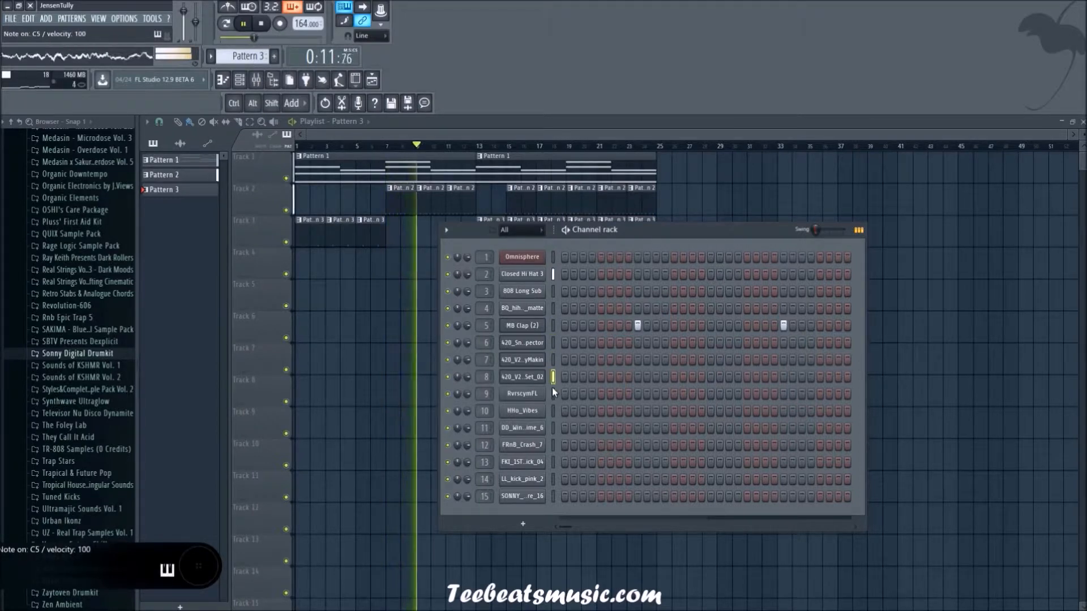
left_click(553, 429)
left_click(553, 462)
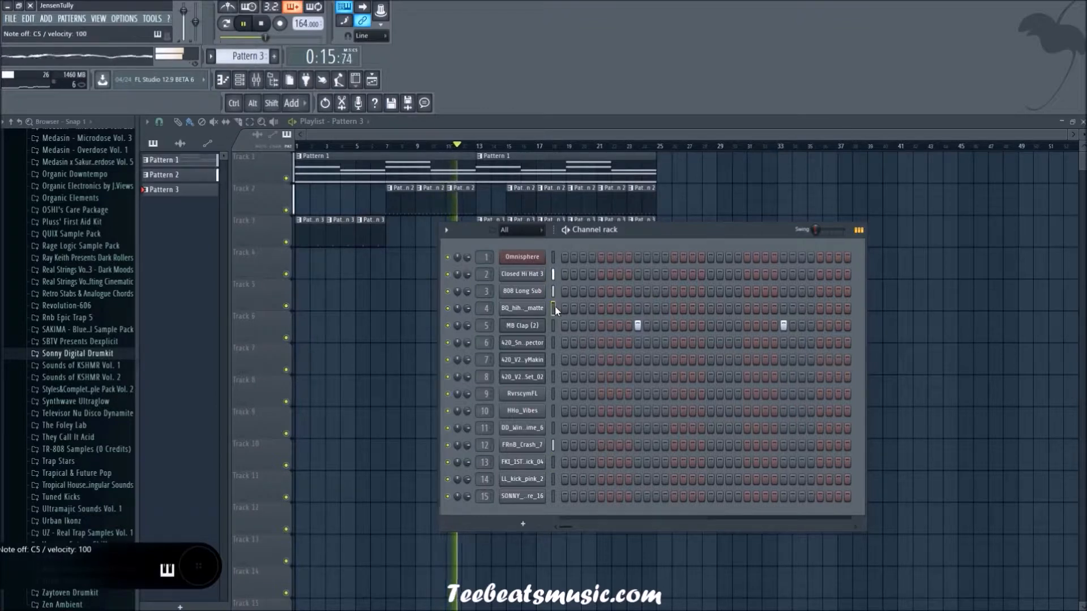
left_click(553, 326)
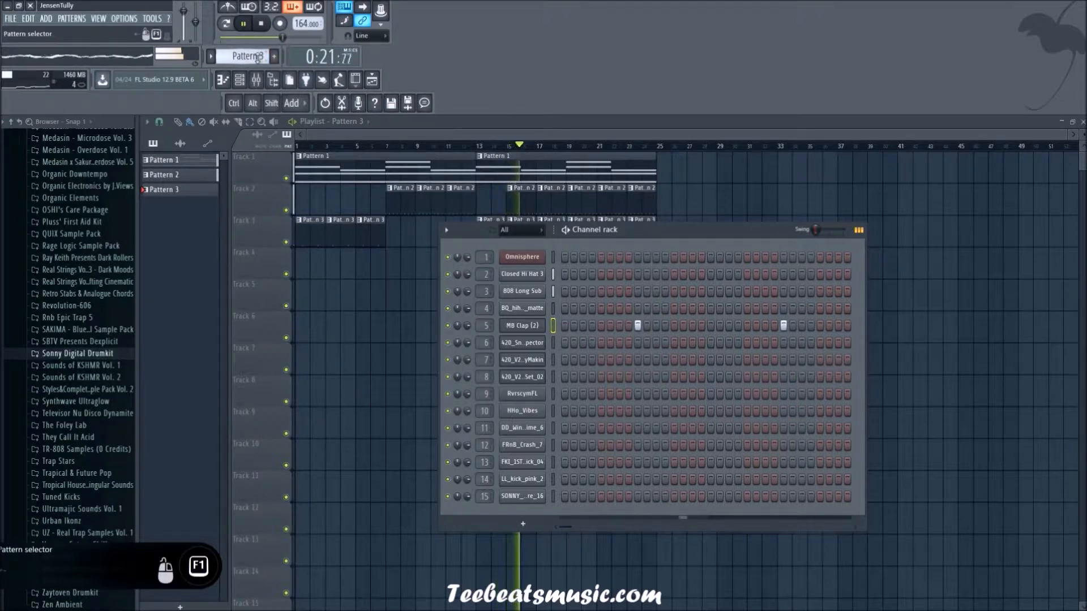
Step: Start Pattern 4 and add an LL_kick_pink_2 hit on step 1
scroll(257, 58, "down", 1)
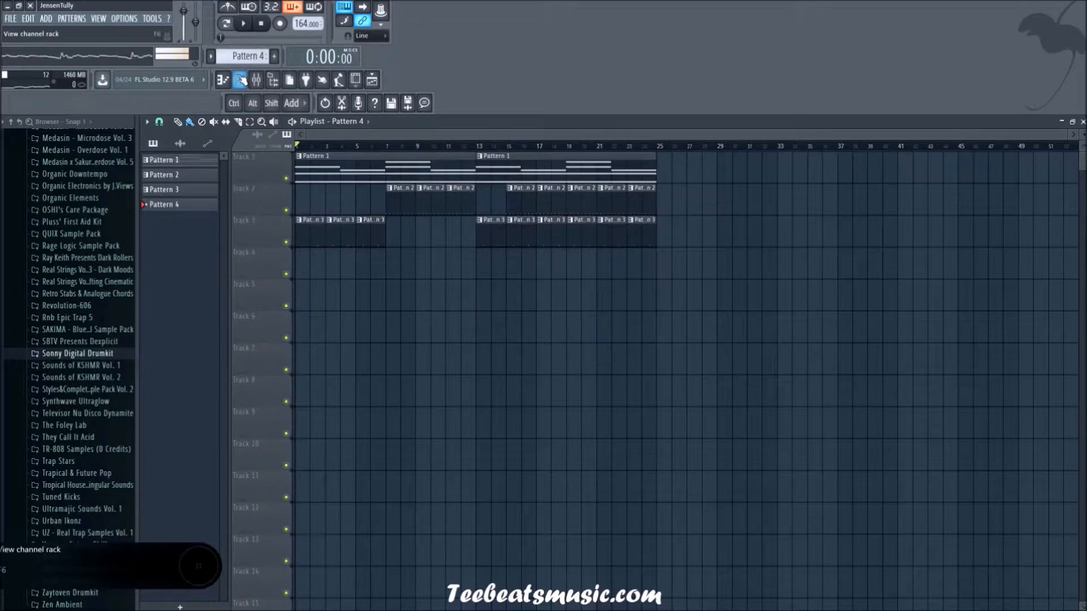
left_click(247, 78)
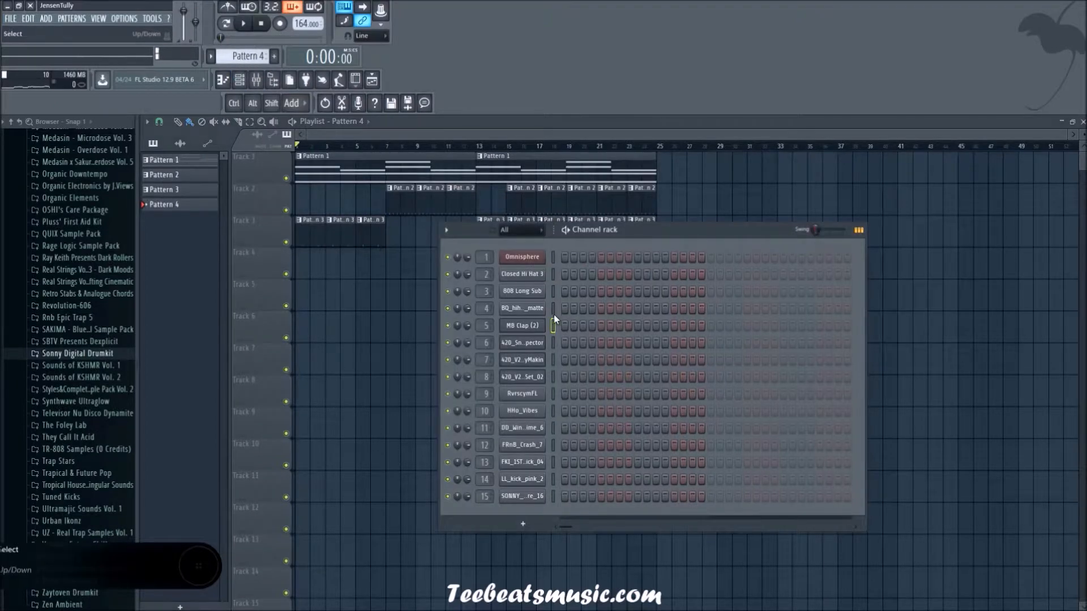
left_click(552, 482)
Step: Place two-bar Pattern 4 clips on playlist track 4 at bars 1, 3 and 7
left_click(331, 282)
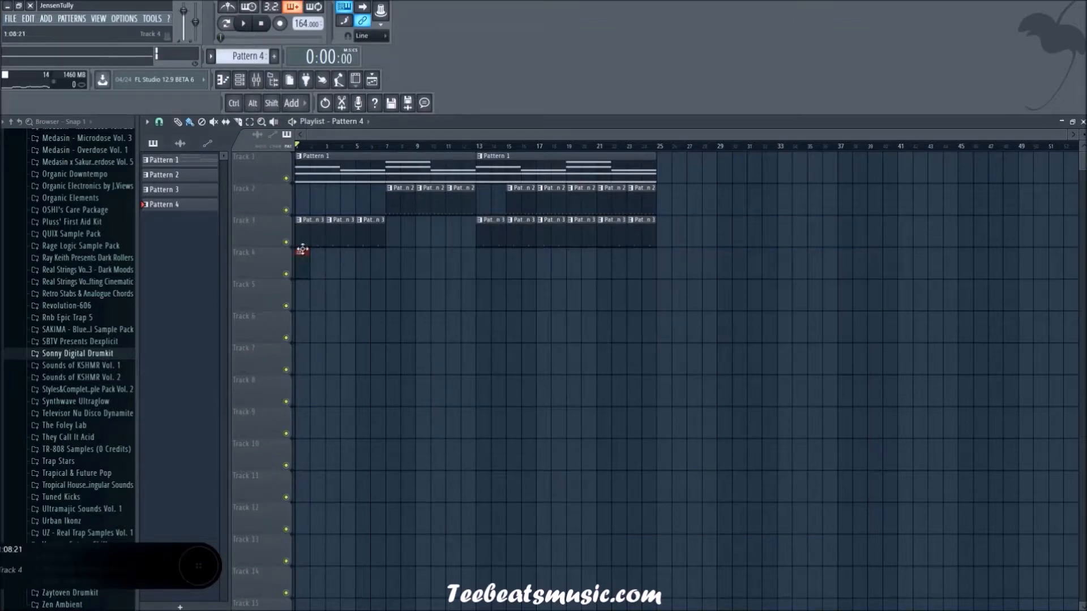
left_click_drag(309, 265, 323, 265)
key("F6")
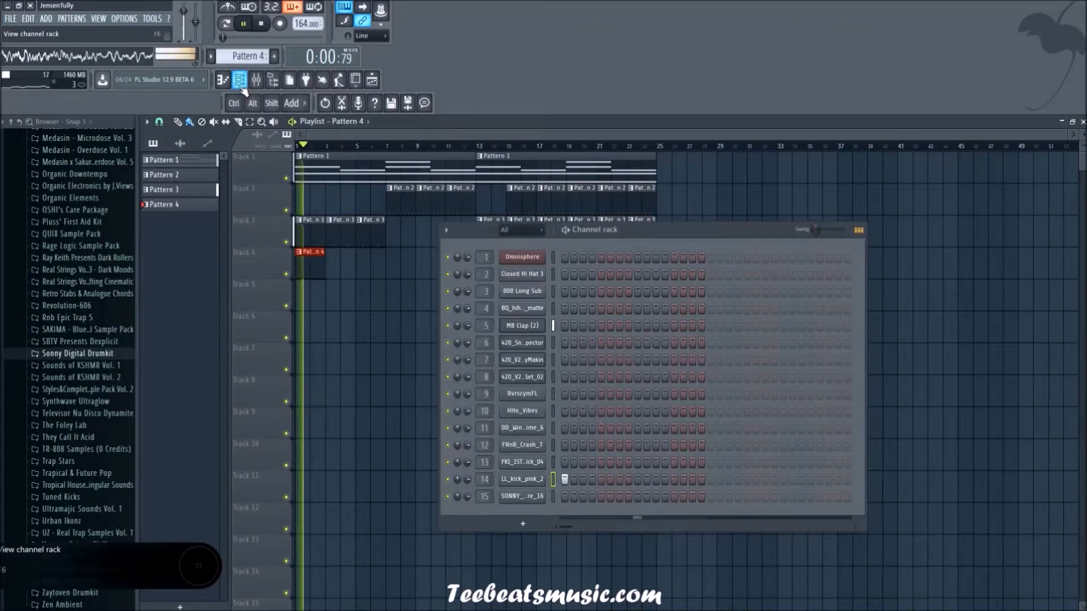
key("F6")
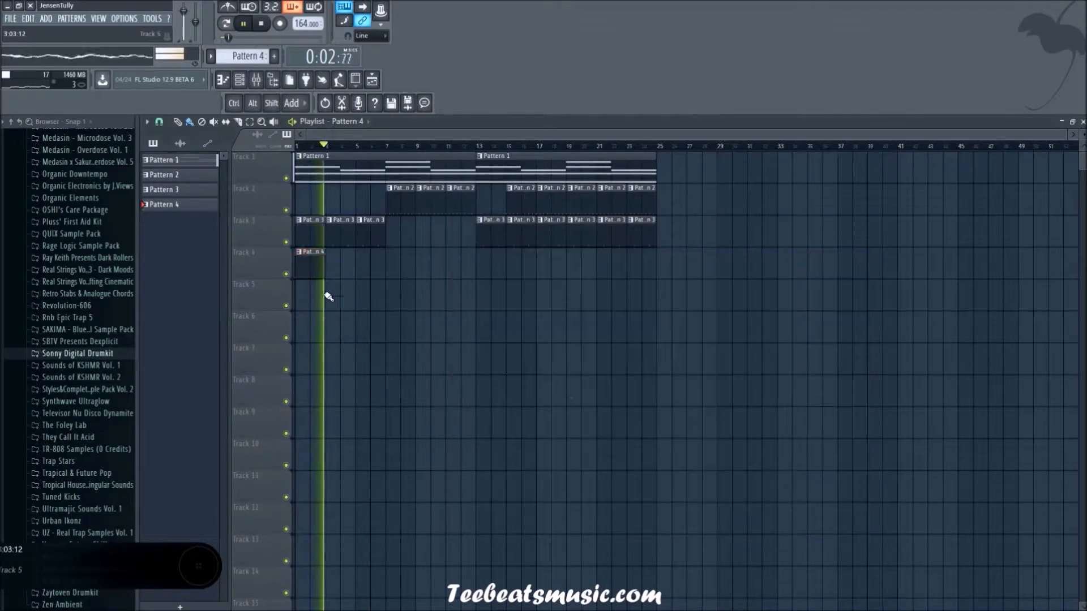
key("space")
left_click_drag(318, 264, 411, 269)
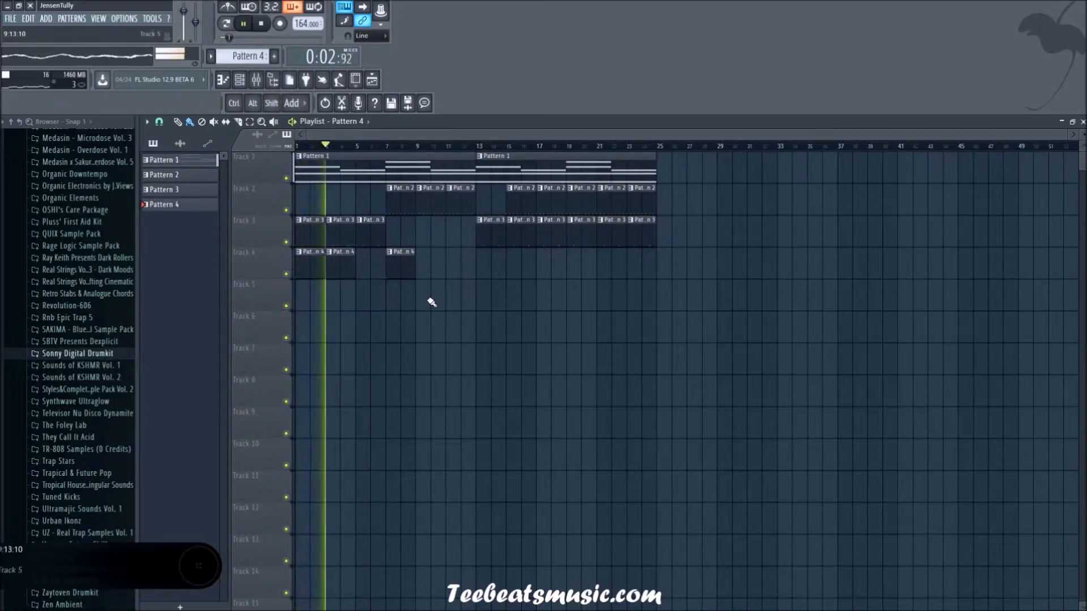
key("space")
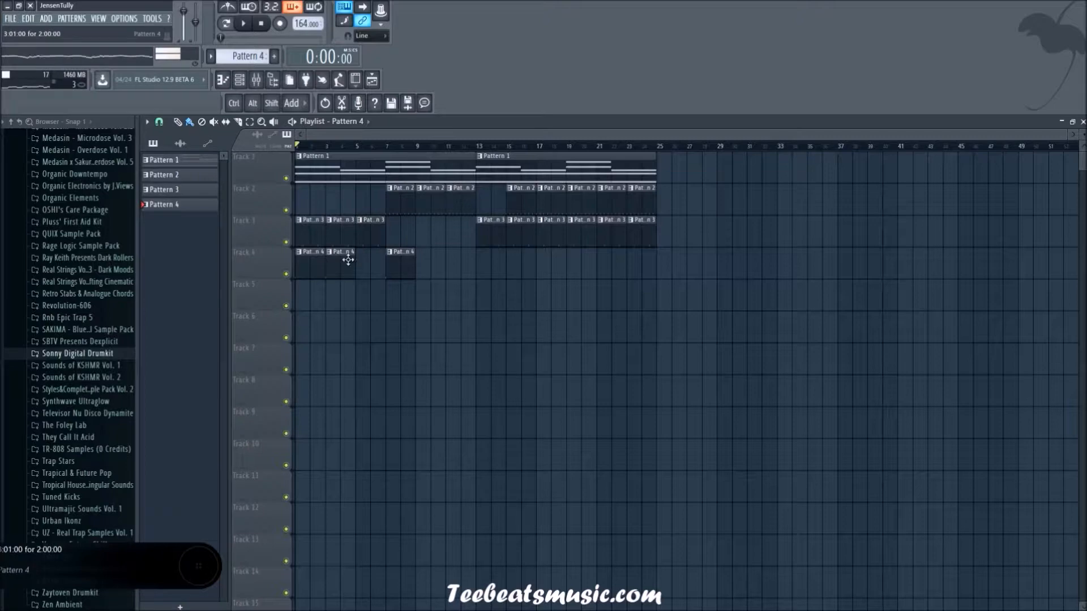
Step: Make the Pattern 4 clip at bar 7 on track 4 unique
scroll(318, 345, "up", 1, "ctrl")
scroll(338, 294, "up", 1, "ctrl")
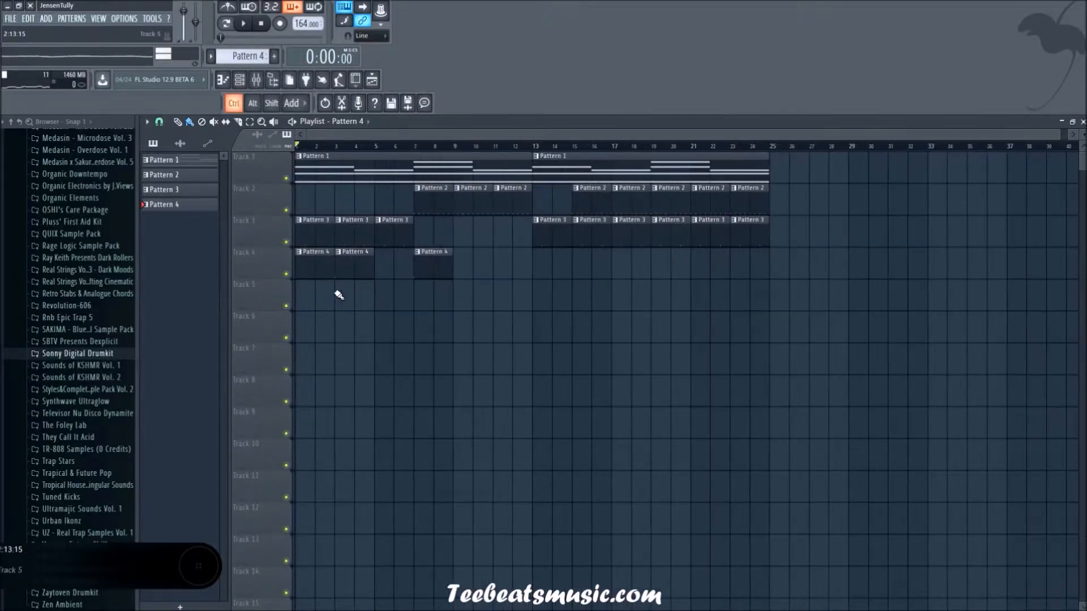
left_click(419, 256)
left_click(455, 326)
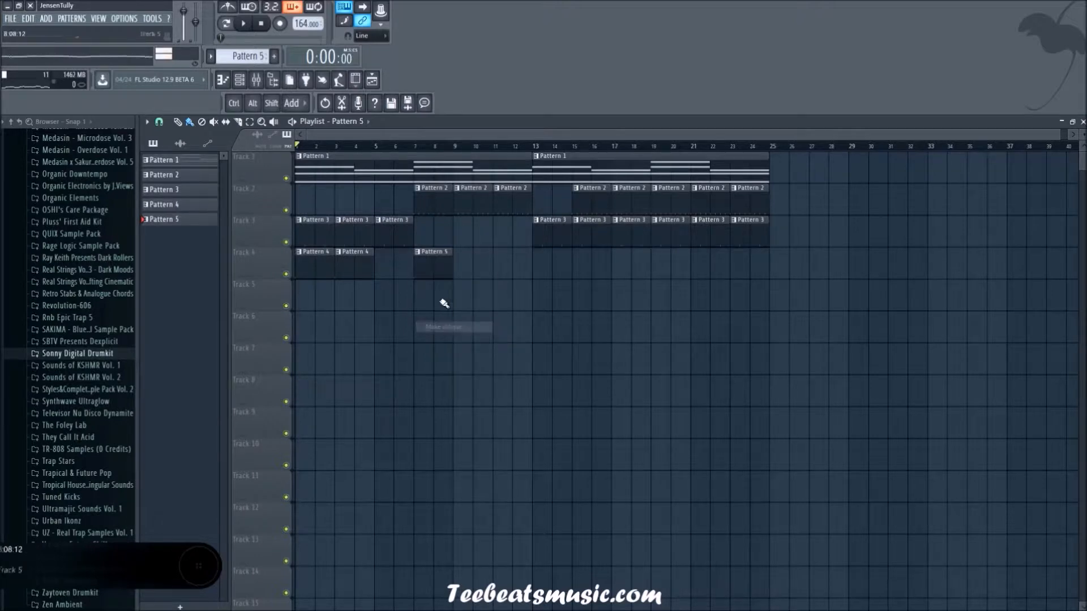
Step: Set the playback start to bar 7 and listen to the section with Pattern 5's kick steps open
left_click(247, 85)
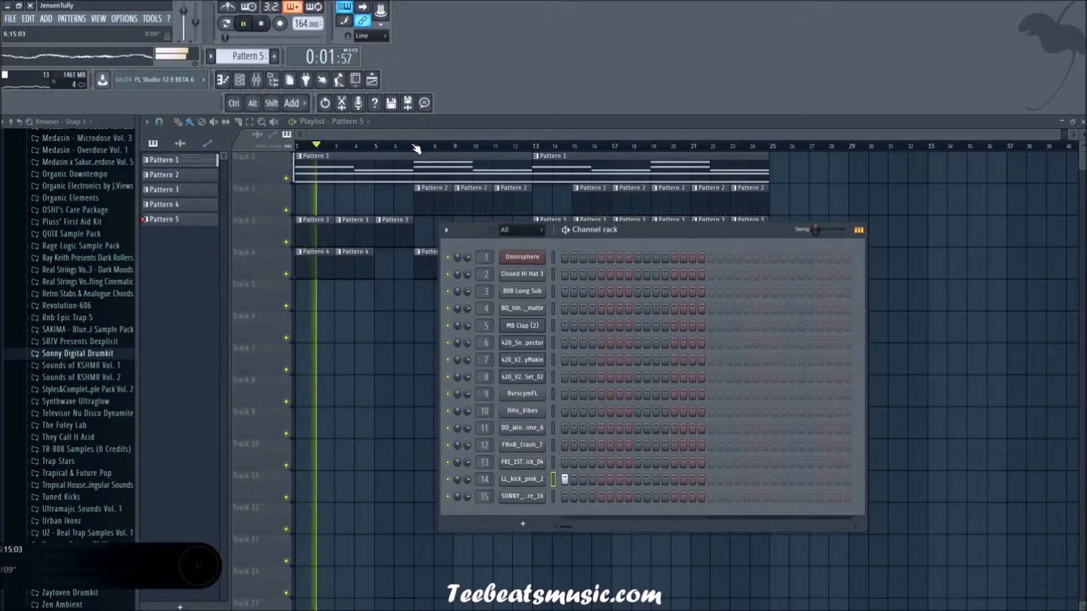
left_click(416, 148)
key("space")
left_click(244, 83)
key("space")
key("space")
key("space")
key("space")
key("space")
Step: Add LL_kick_pink_2 hits on steps 13, 19 and 21 of Pattern 5
left_click(673, 479)
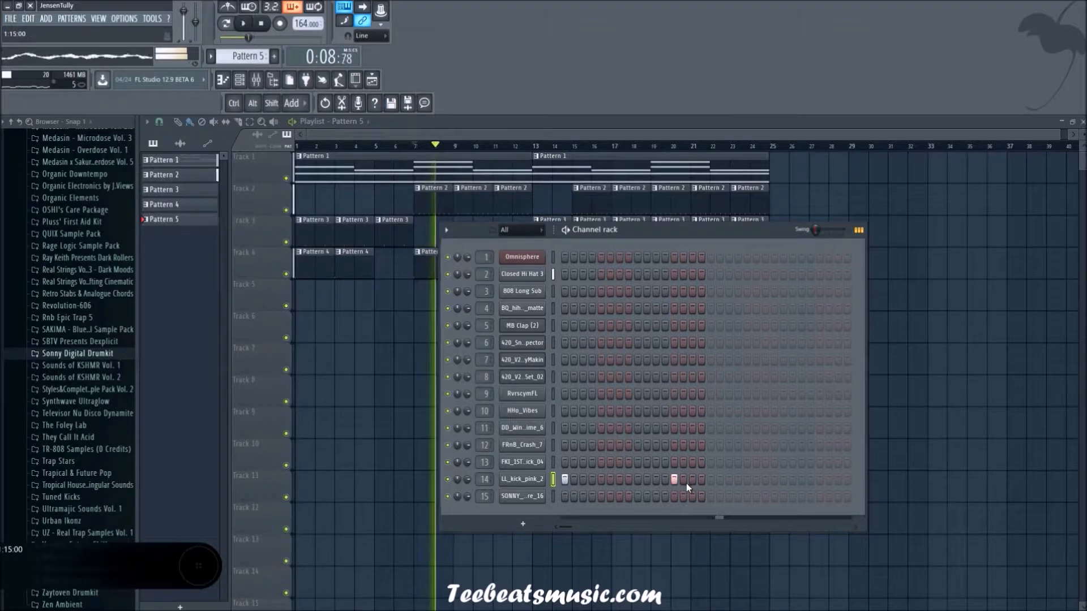
left_click(710, 480)
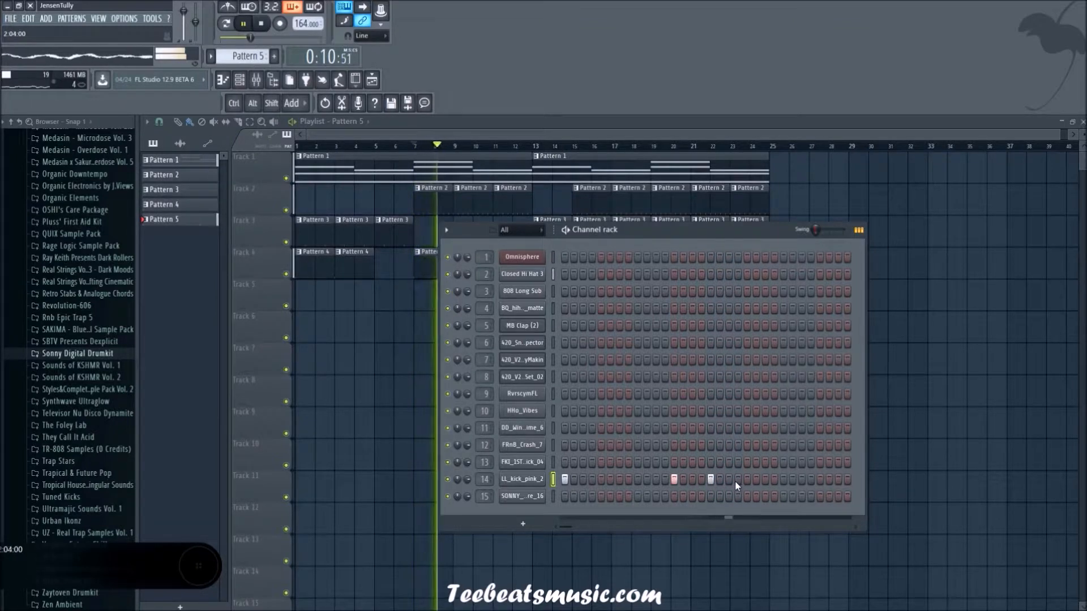
right_click(713, 484)
left_click(728, 482)
left_click(747, 481)
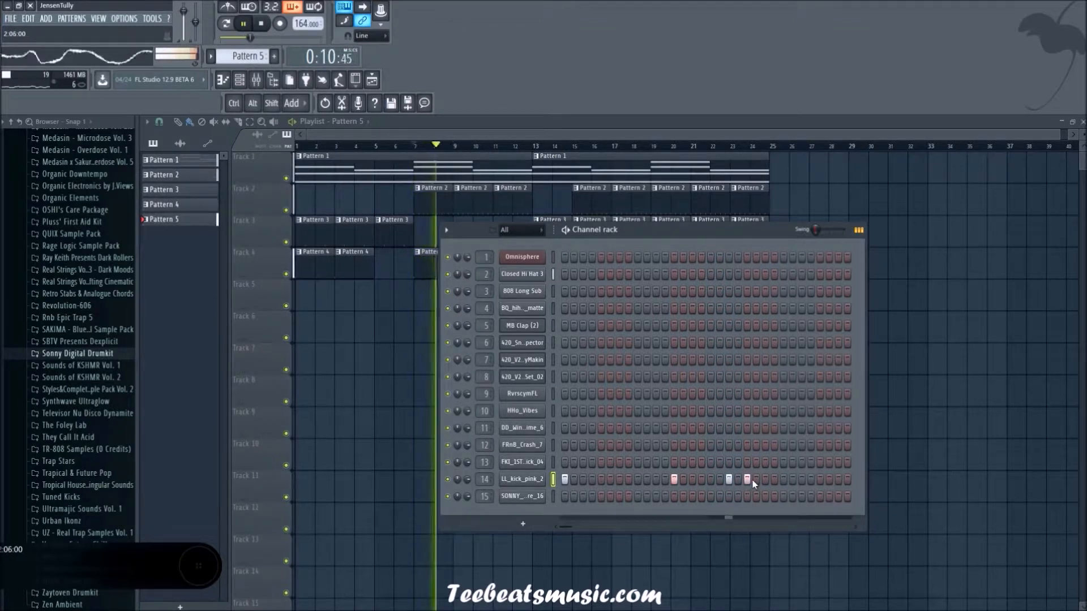
key("F6")
Step: Place Pattern 5 clips on track 4 at bars 9 and 11
mouse_move(491, 335)
left_mouse_down("ctrl")
mouse_move(428, 253)
mouse_move(464, 266)
left_mouse_up("ctrl")
key("space")
key("space")
double_click(468, 266)
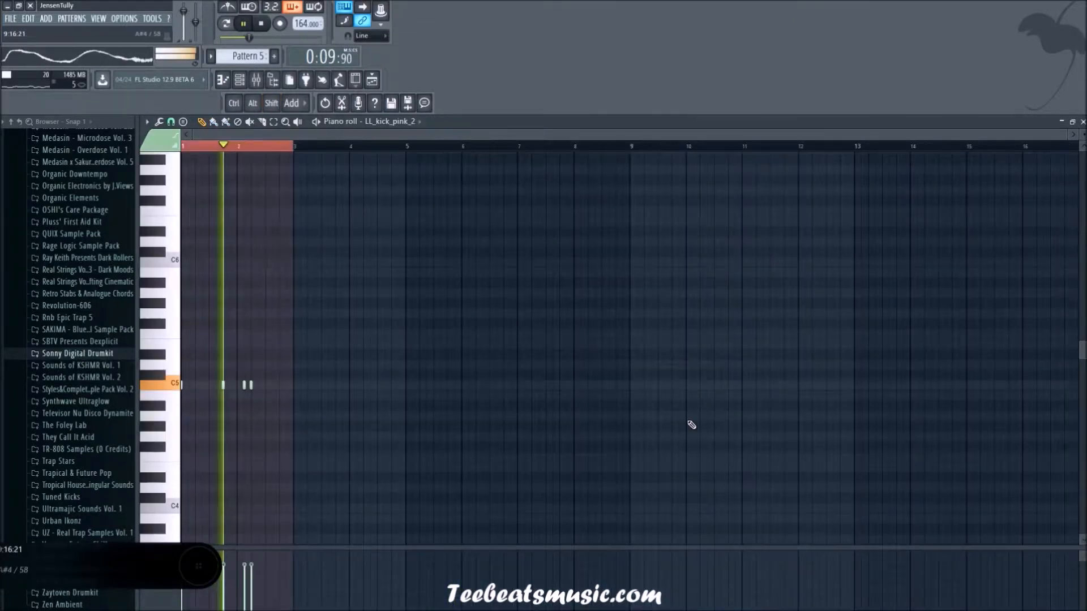
left_click(372, 81)
left_click(487, 274)
left_click_drag(487, 272, 520, 270, "shift")
Step: Shorten the Pattern 5 clip at bar 11 on track 4 to one bar
key("space")
key("space")
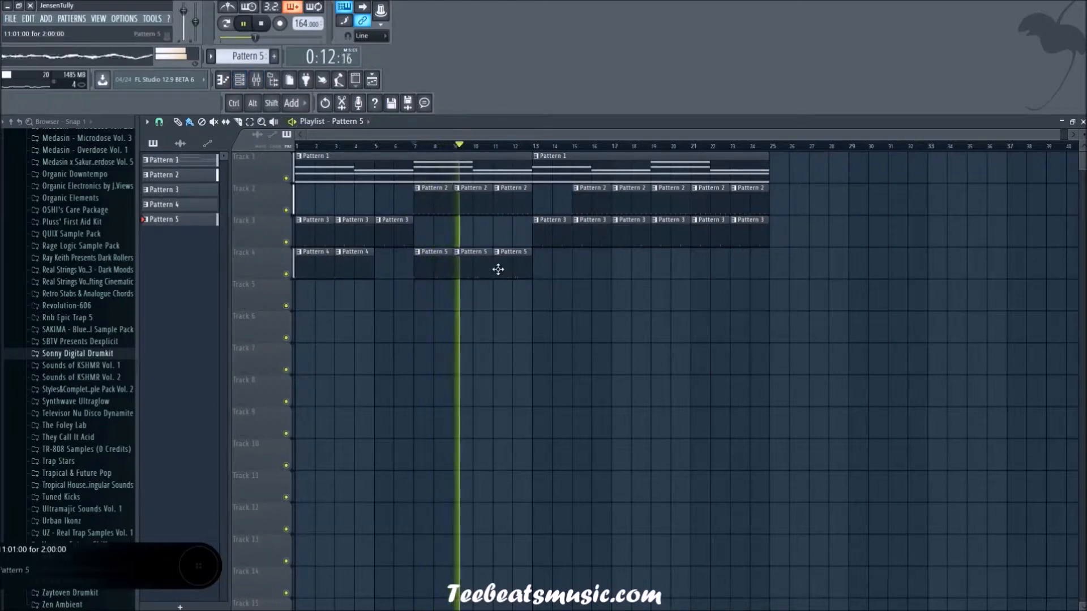
left_click_drag(498, 268, 512, 266)
key("space")
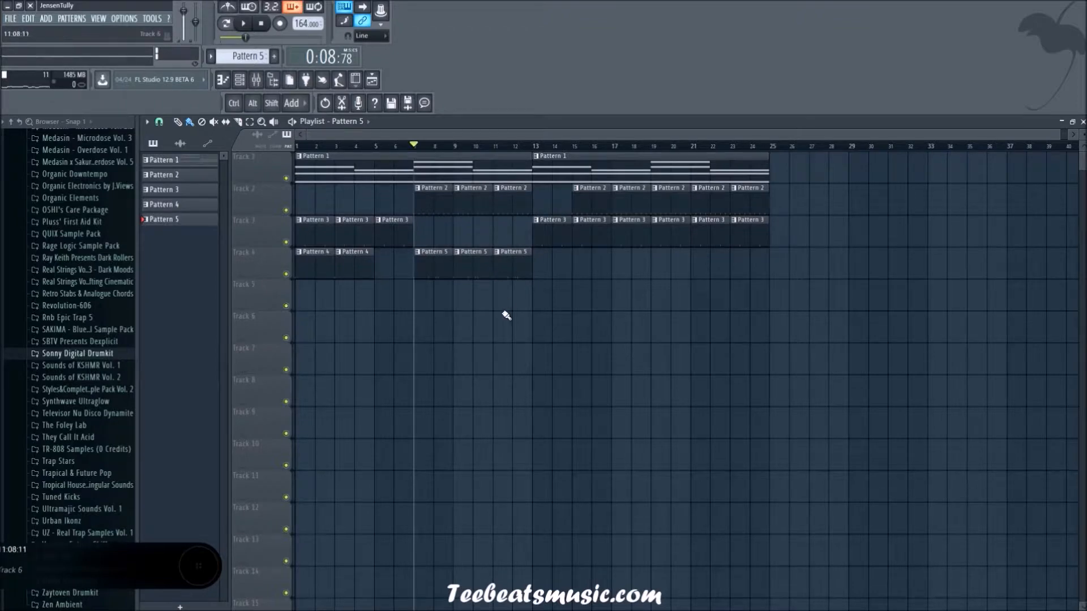
scroll(507, 315, "up", 5, "ctrl")
scroll(500, 313, "down", 2, "ctrl")
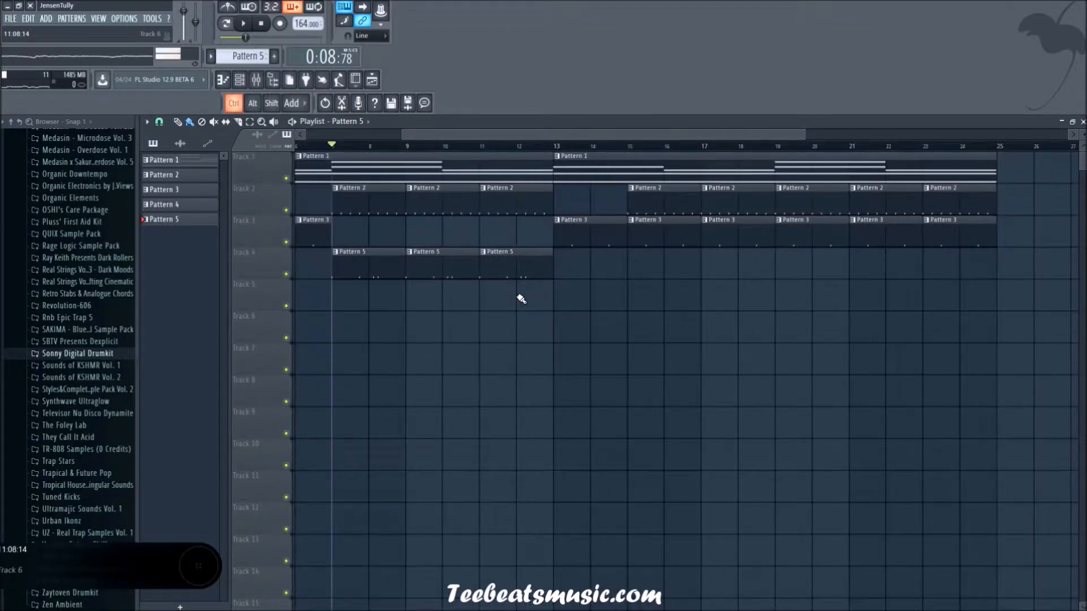
key("space")
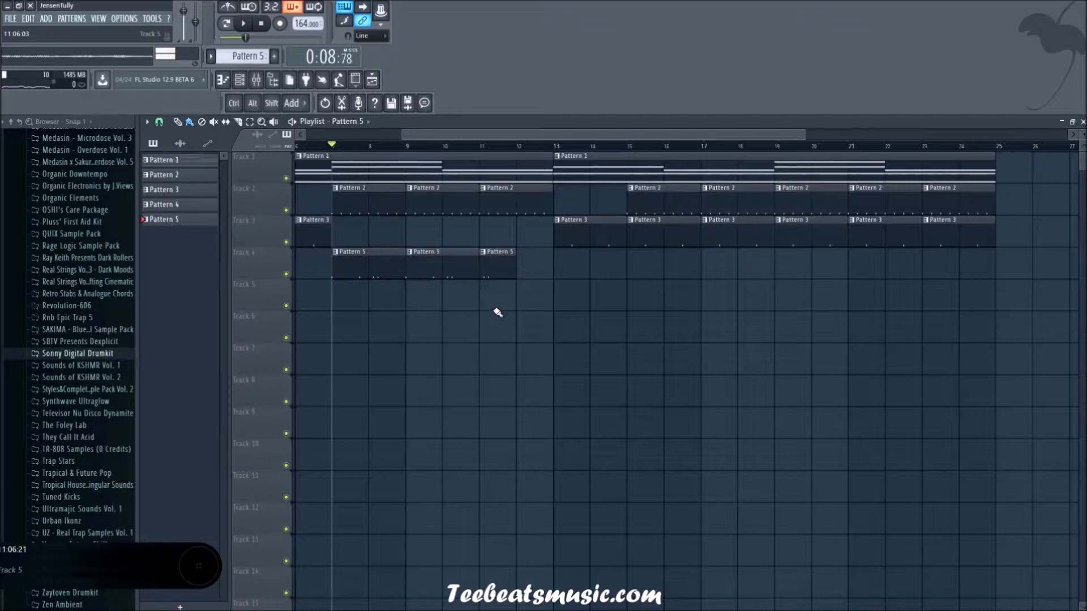
Step: Replay the arrangement from bar 7 to check the kicks around the shortened Pattern 5 clip
key("space")
key("space")
key("space")
key("space")
key("space")
key("space")
key("space")
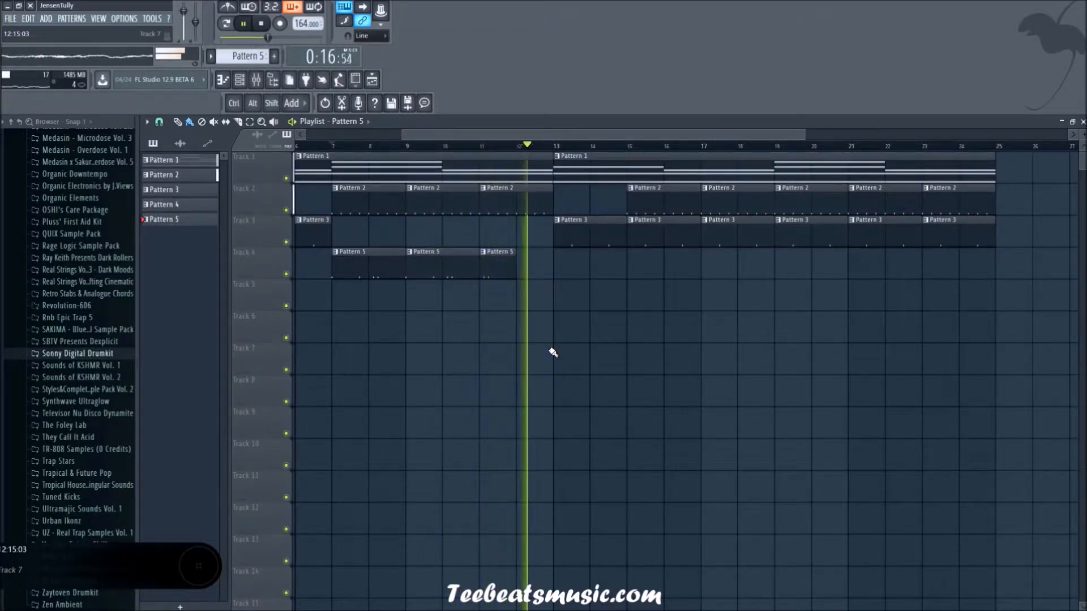
Step: Add a one-bar Pattern 5 clip at bar 12 on track 4
key("space")
key("space")
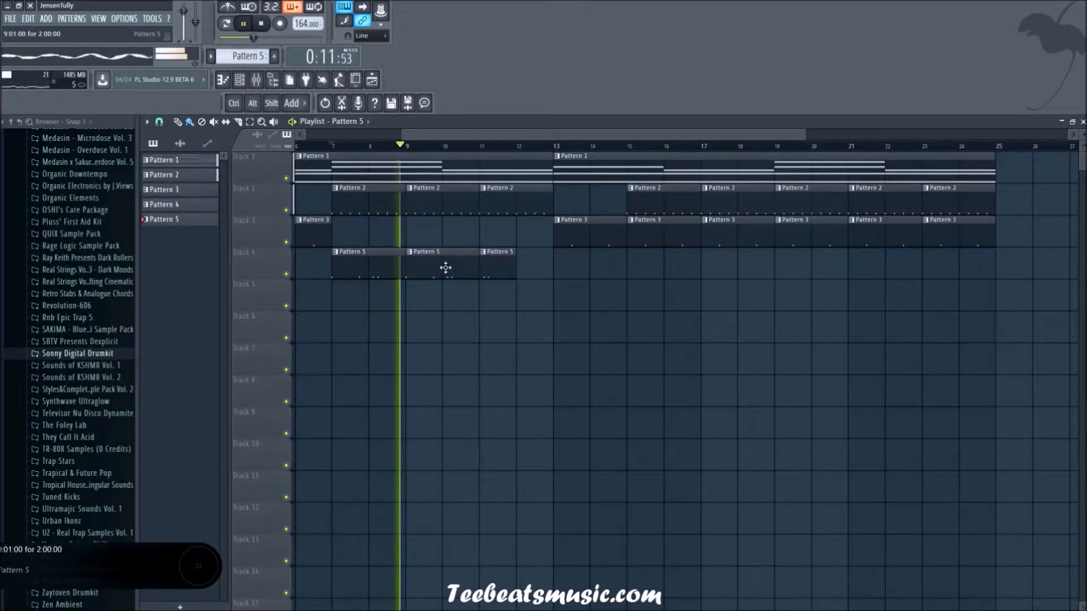
key("space")
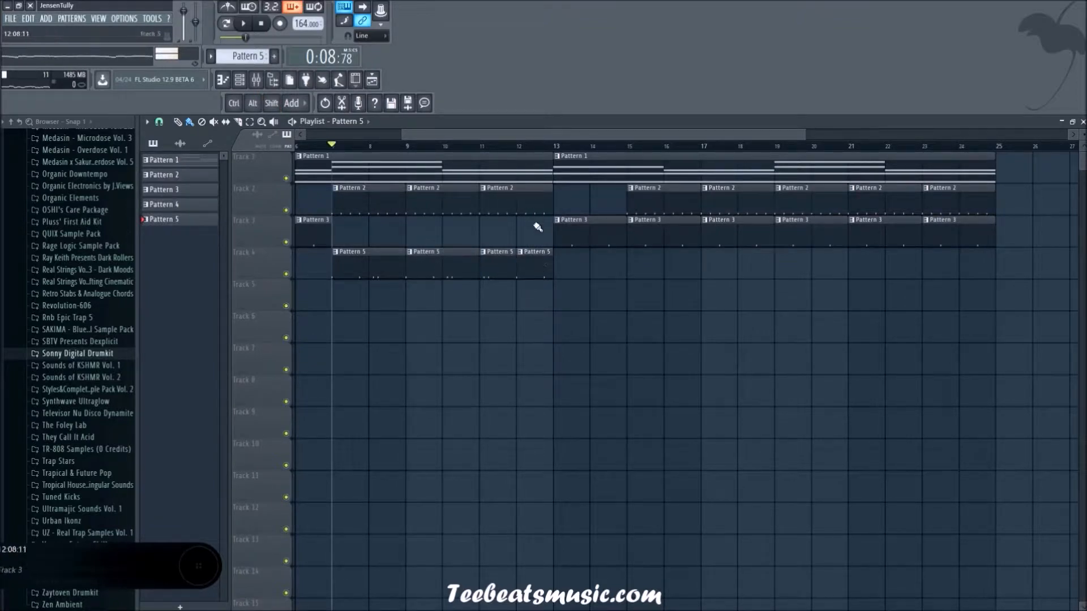
Step: Play the arrangement from bar 7 past bar 13 and review the Pattern 5 kick steps
key("space")
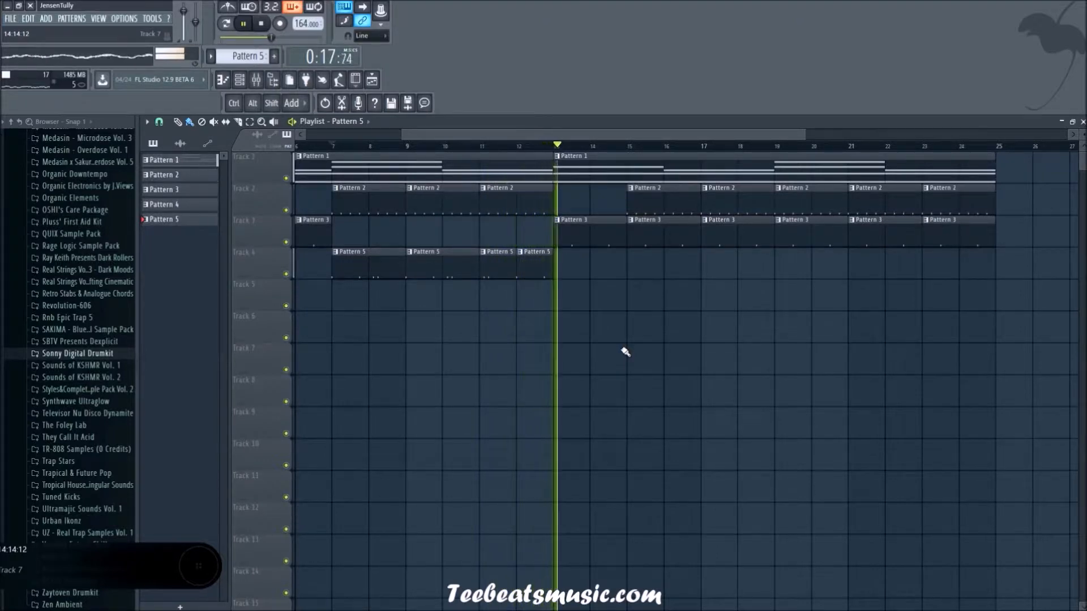
key("space")
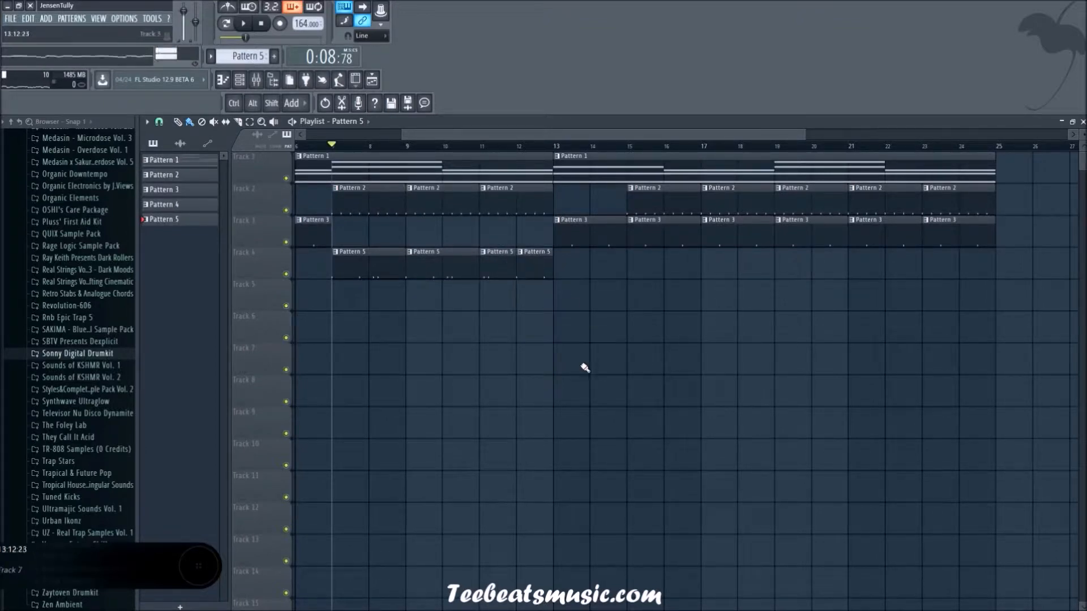
scroll(522, 433, "down", 3)
key("space")
scroll(425, 360, "down", 1)
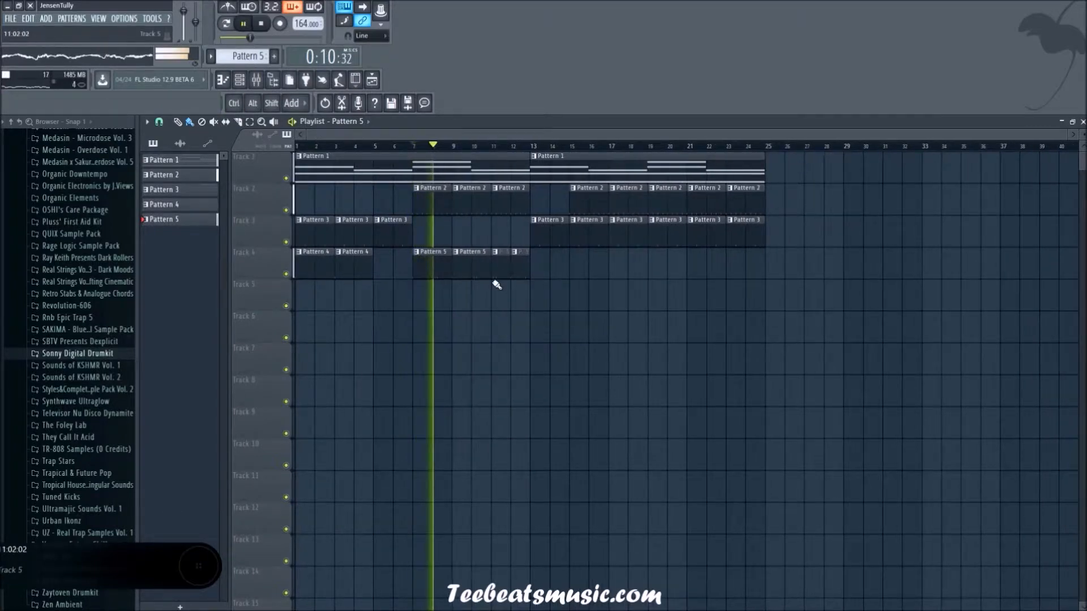
key("F6")
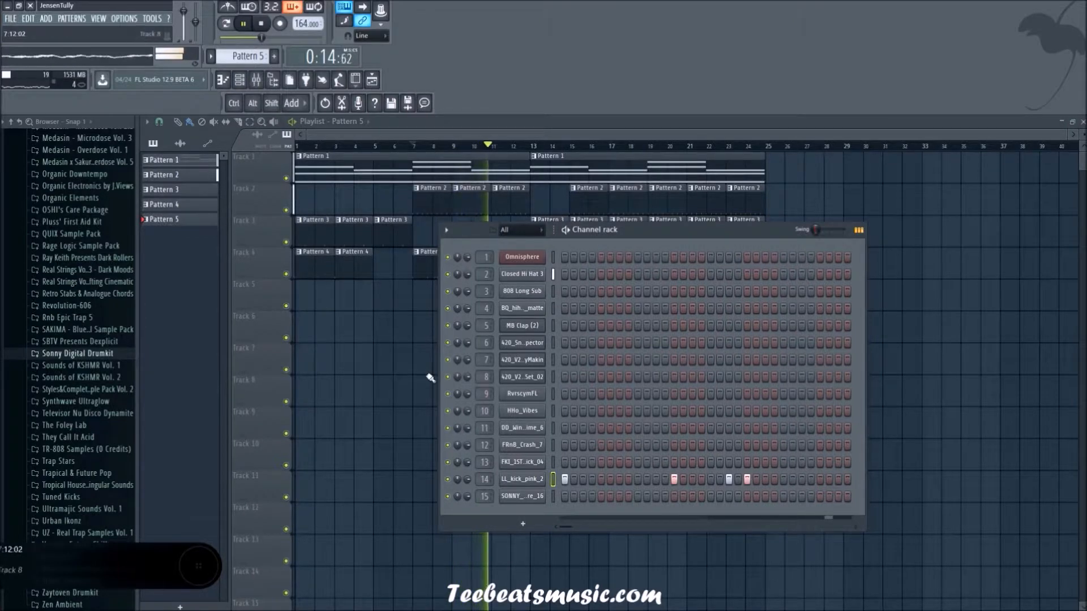
key("F6")
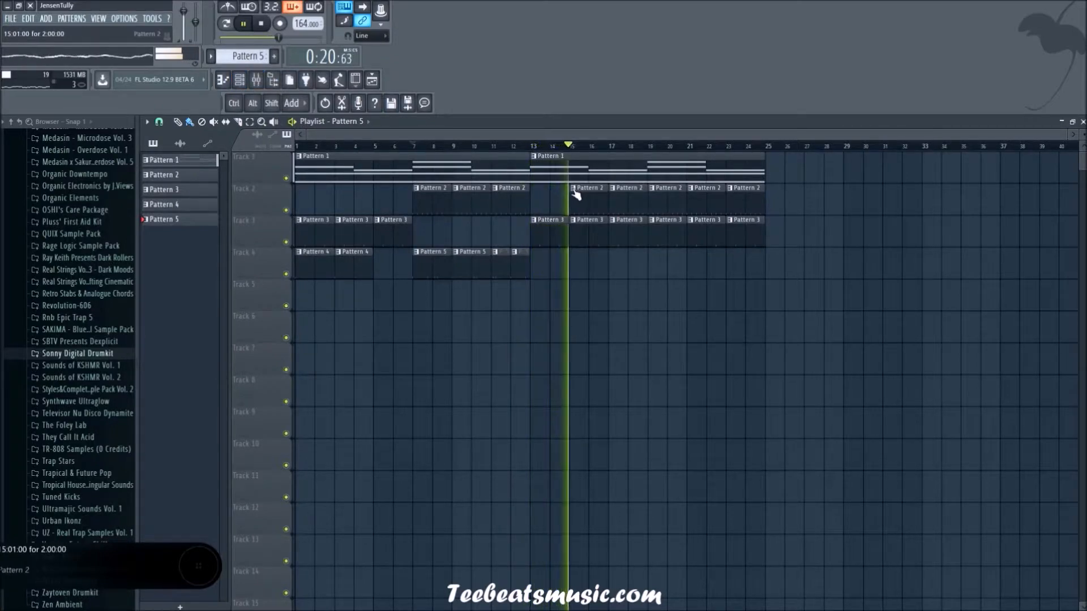
Step: Place a two-bar Pattern 5 clip at bar 15 on track 4 and make it unique
key("space")
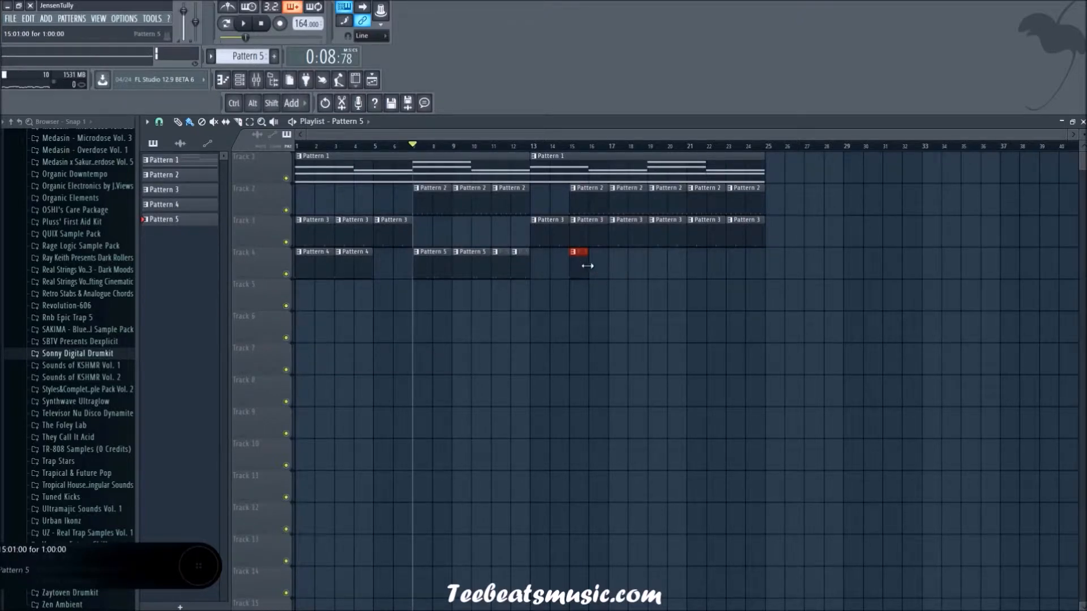
right_click(574, 253)
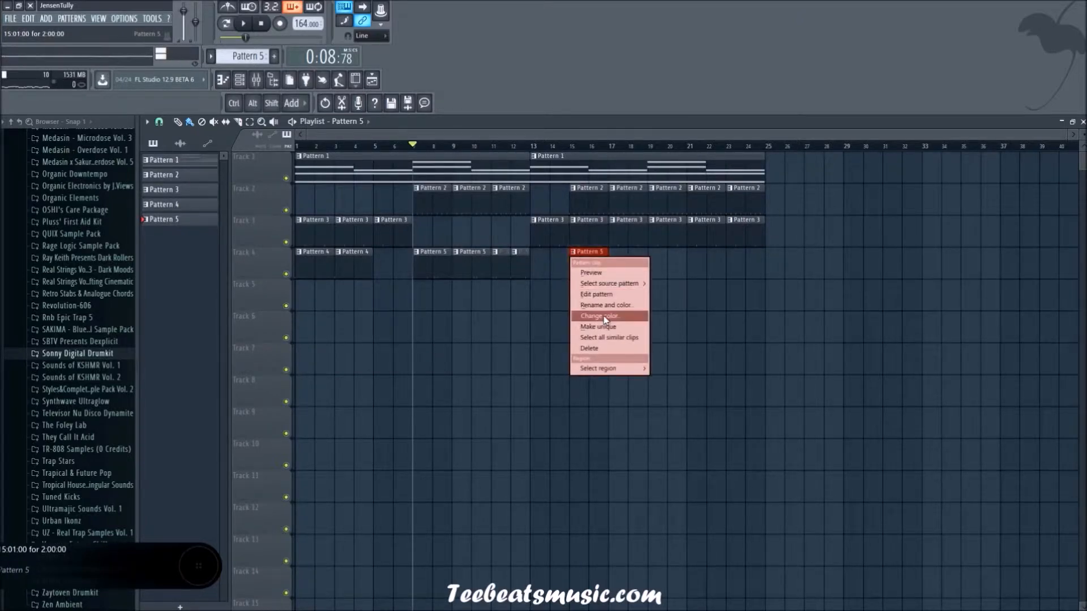
left_click(607, 327)
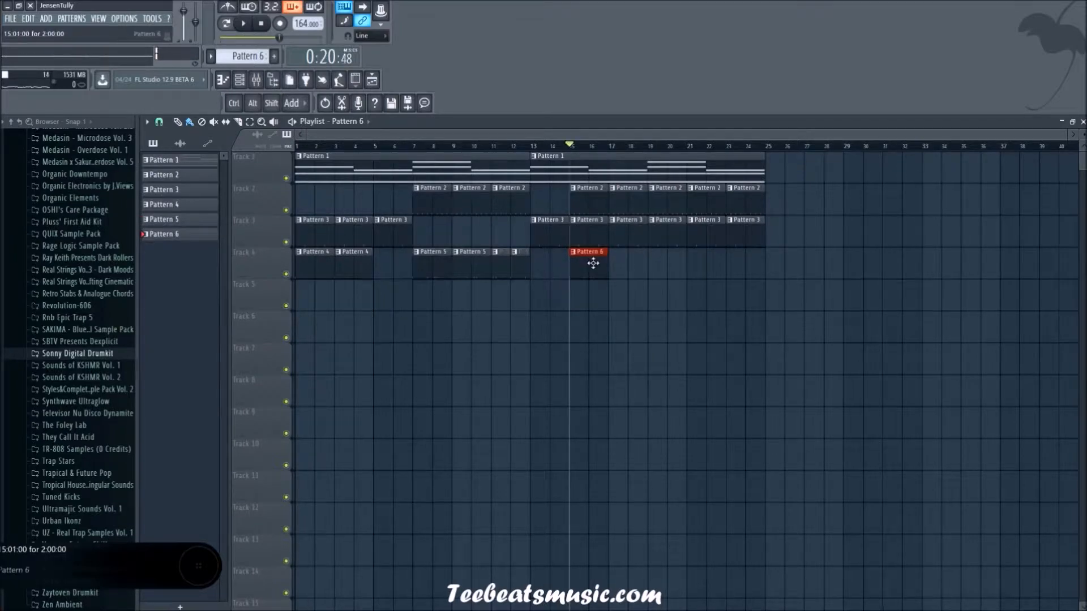
Step: Clear the LL_kick_pink_2 hits on steps 13, 19 and 21 of Pattern 6, keeping only the first step
double_click(593, 264)
left_click_drag(355, 131, 175, 134)
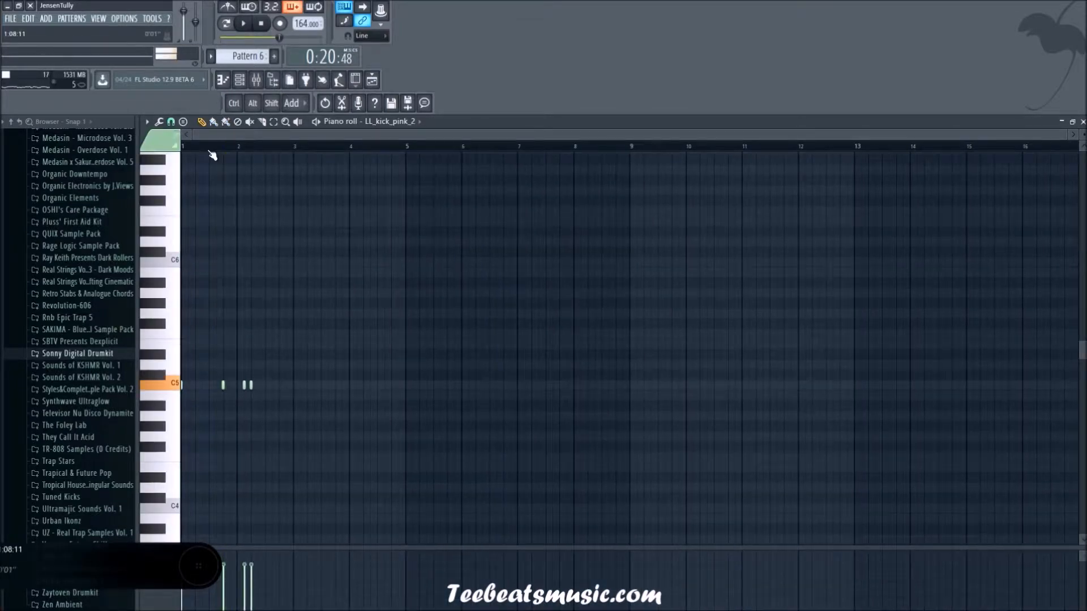
key("space")
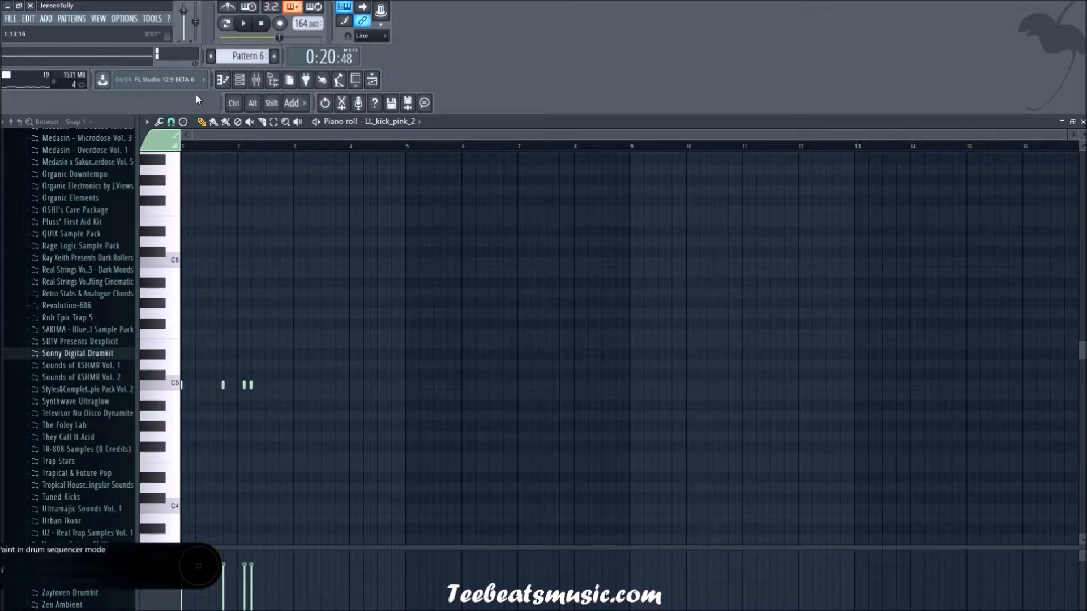
left_click(240, 81)
right_click(747, 480)
right_click(729, 479)
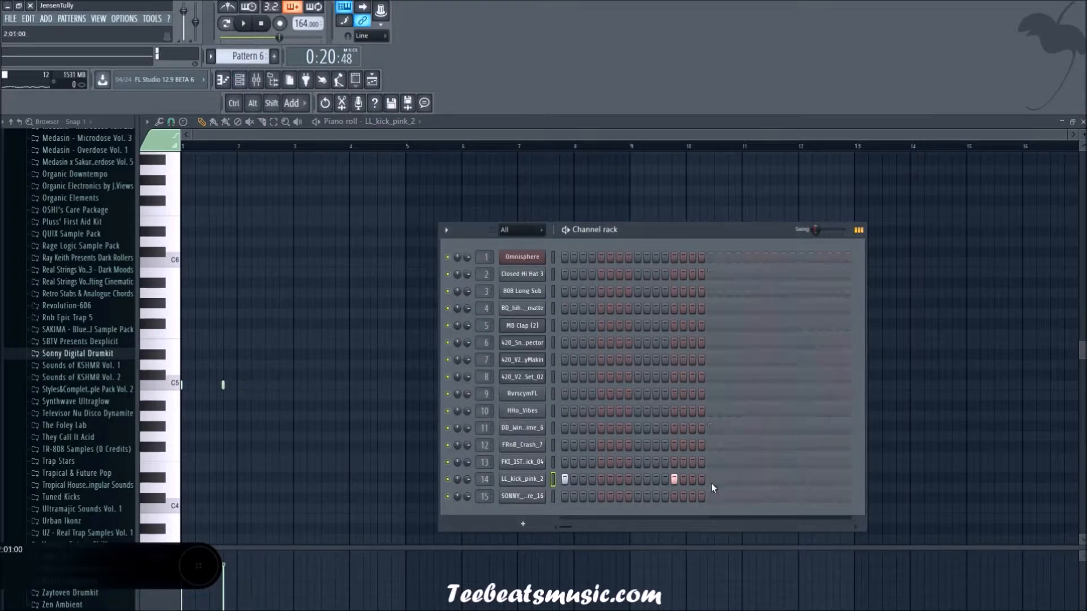
right_click(676, 479)
Step: Place LL_kick_pink_2 hits on steps 13, 15 and 21 of Pattern 6 while the arrangement plays
key("space")
left_click(673, 479)
left_click(691, 479)
left_click(747, 479)
right_click(747, 480)
left_click(765, 480)
right_click(765, 479)
left_click(747, 479)
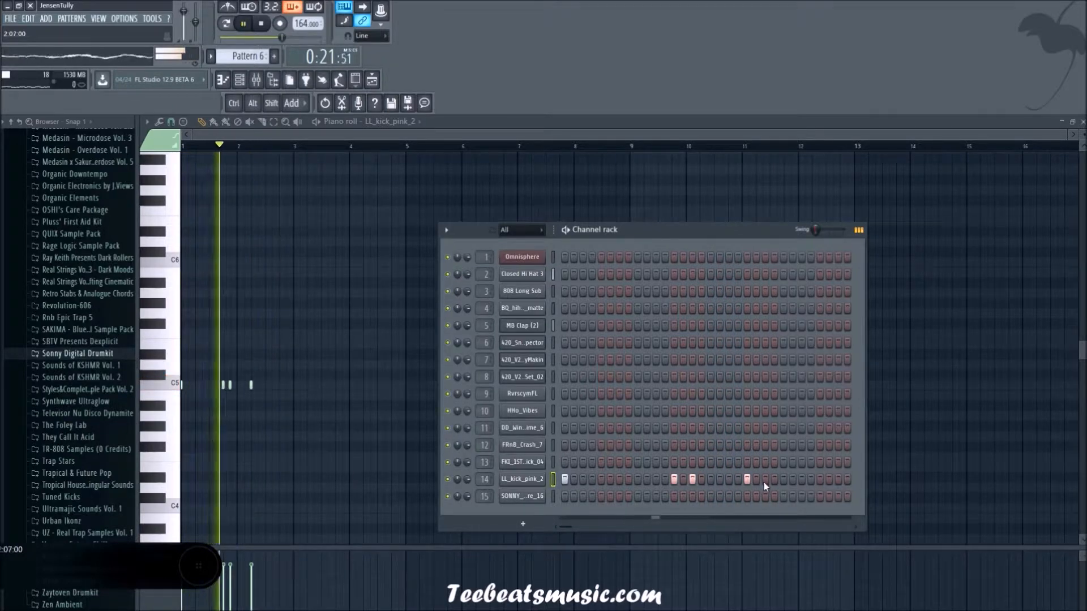
Step: Add a closing LL_kick_pink_2 hit on step 27 of Pattern 6, trying step 29 first, and stop playback
left_click(819, 480)
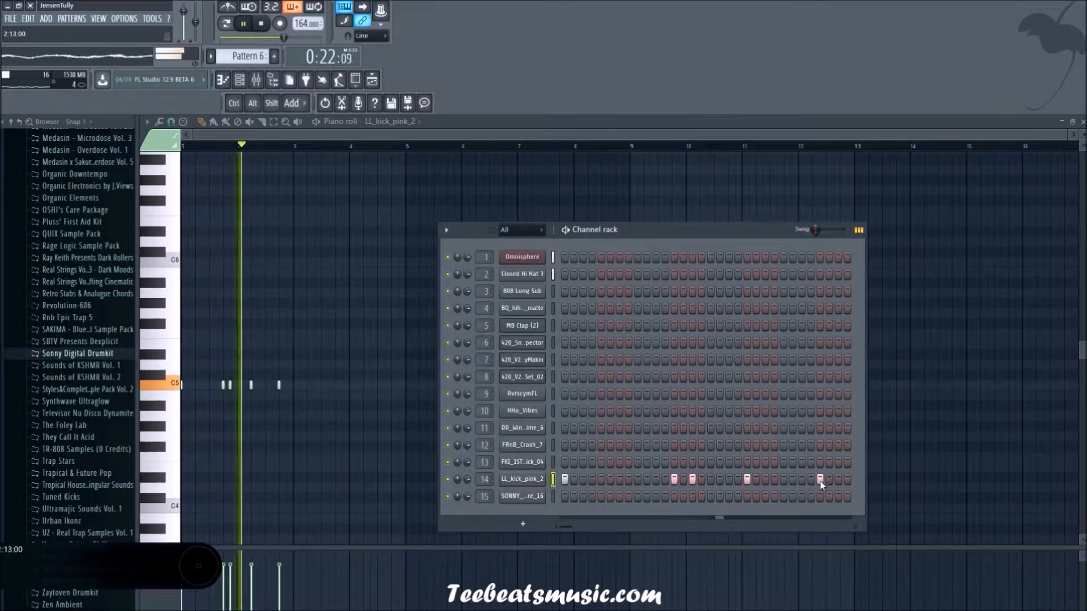
left_click(819, 479)
left_click(801, 480)
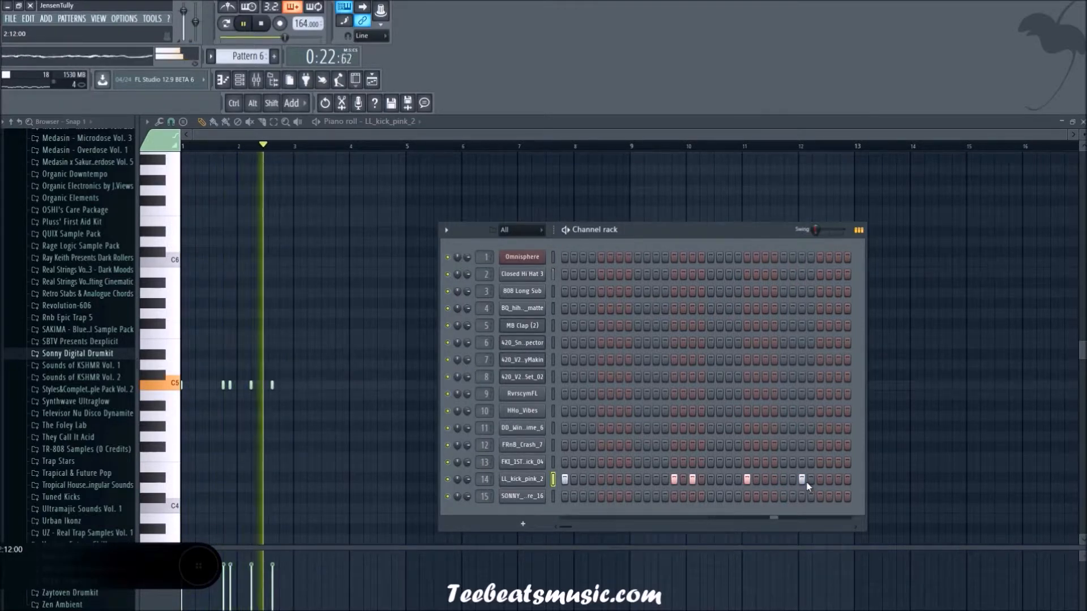
left_click(172, 302)
key("space")
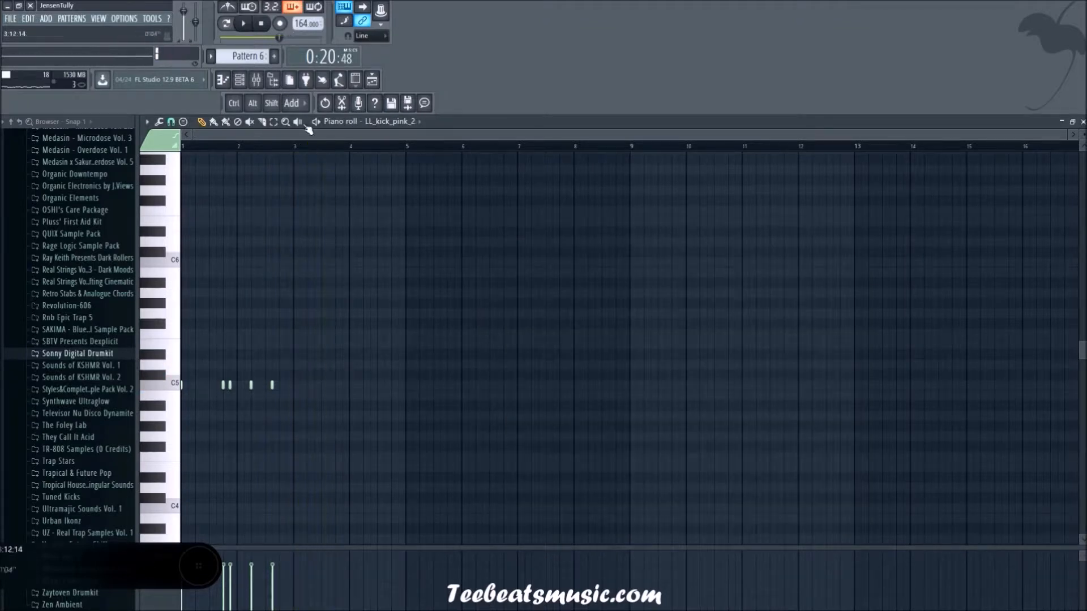
Step: Create Pattern 7, place its clip at bar 17 on track 4 and start its kick on step 1
left_click(372, 80)
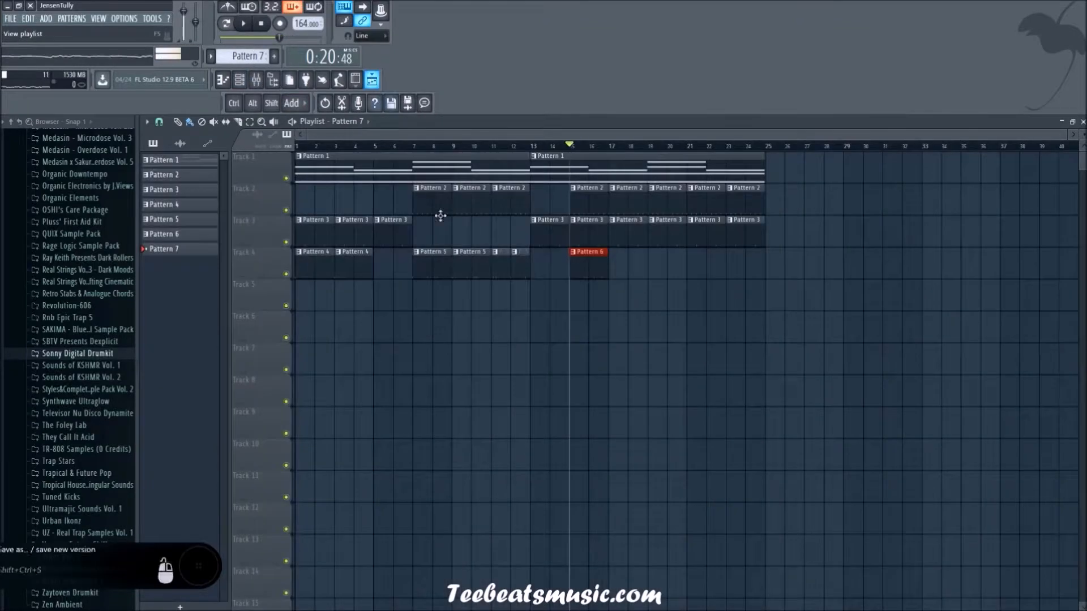
key("space")
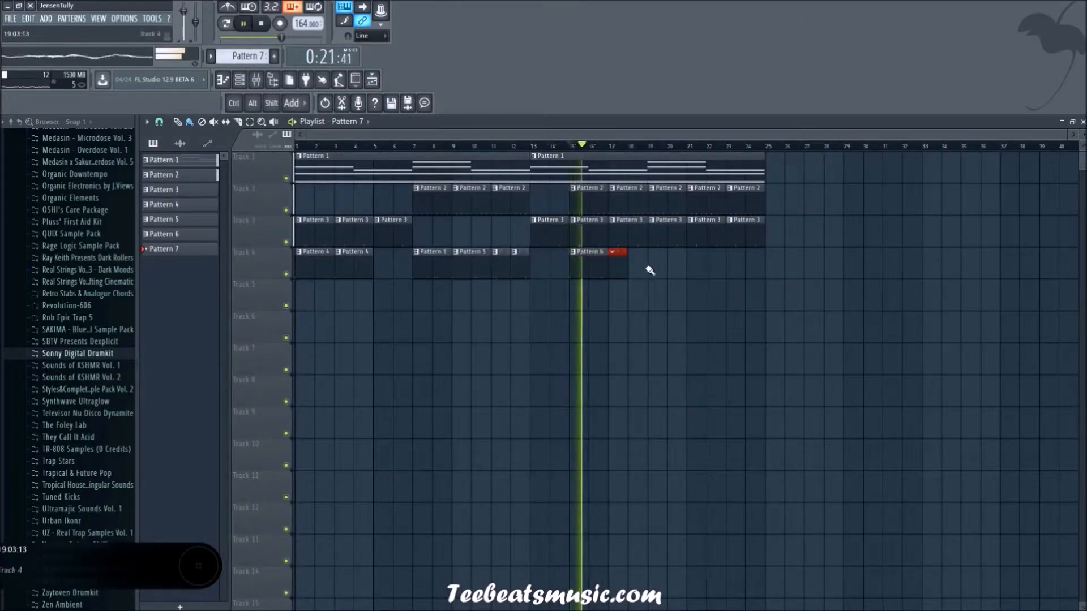
left_click(623, 264)
key("F6")
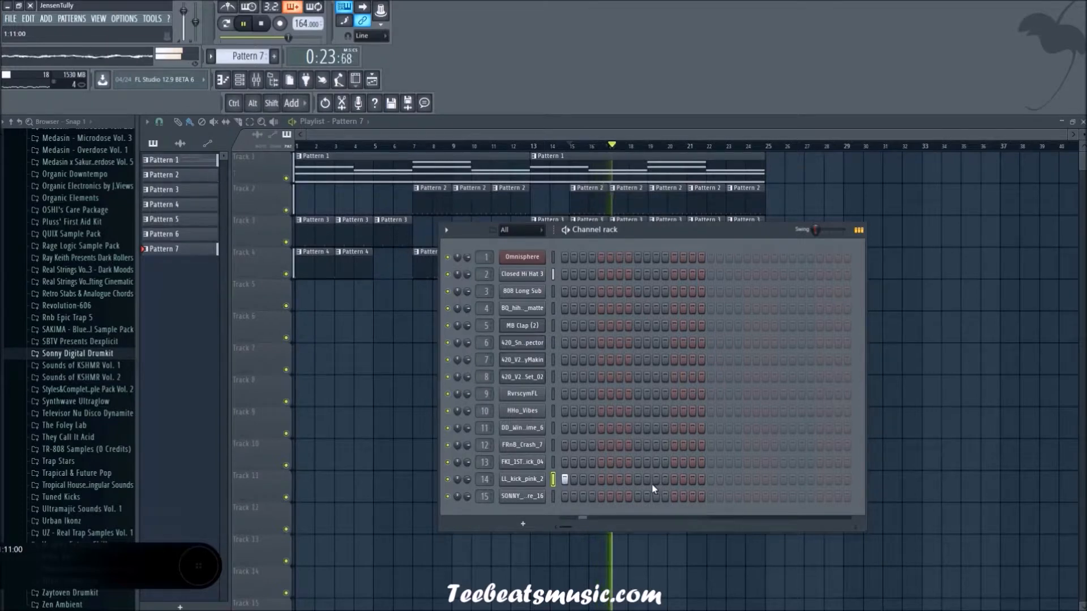
Step: Try kick positions in Pattern 7 during playback and place LL_kick_pink_2 hits on steps 11 and 15
left_click(692, 479)
left_click(690, 481)
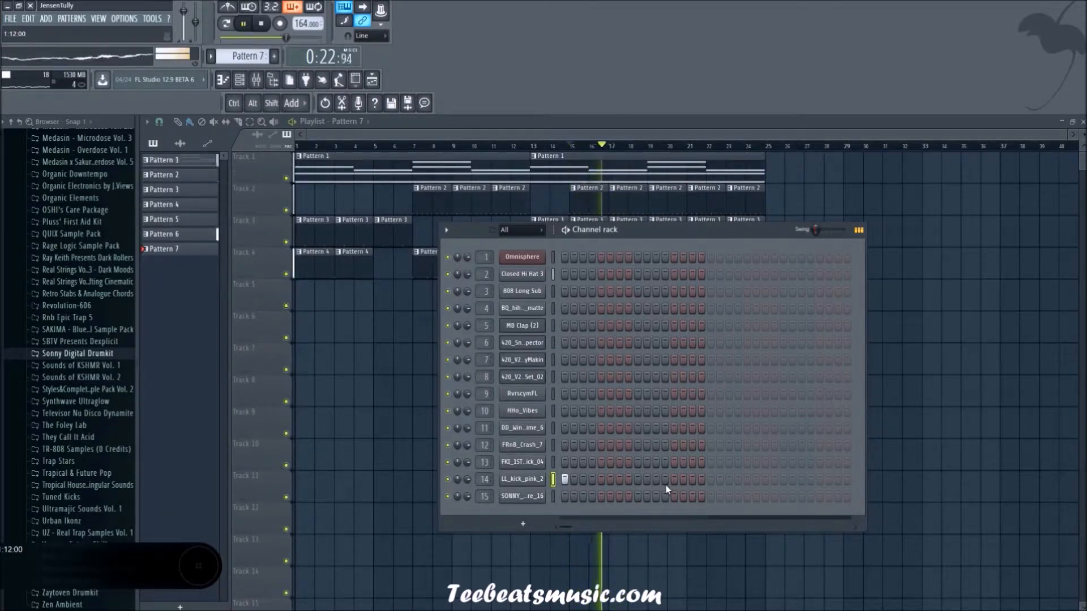
left_click(673, 479)
key("space")
left_click(673, 480)
key("space")
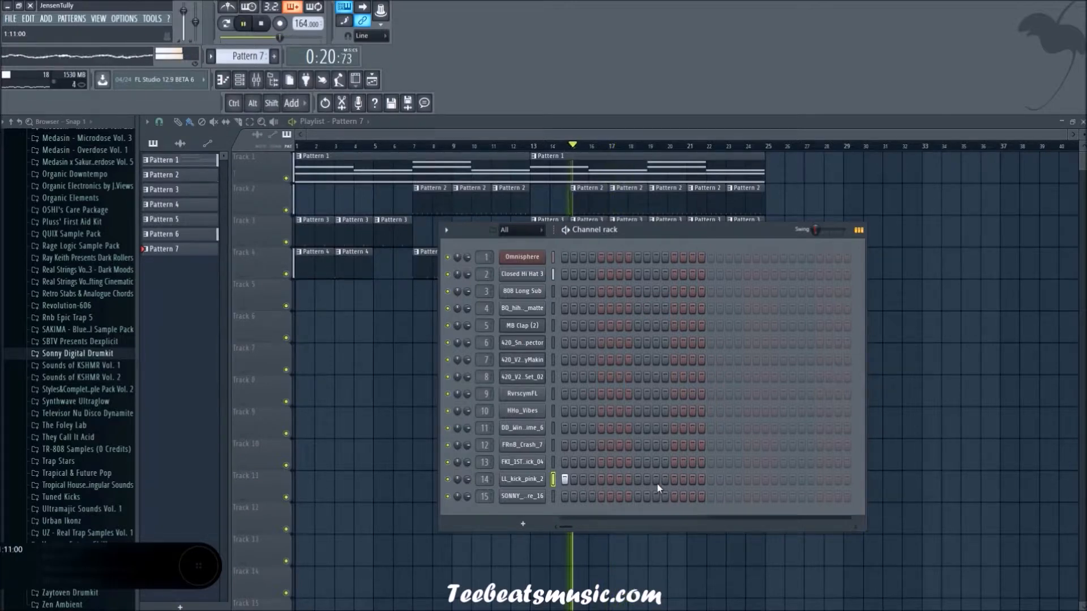
left_click(691, 480)
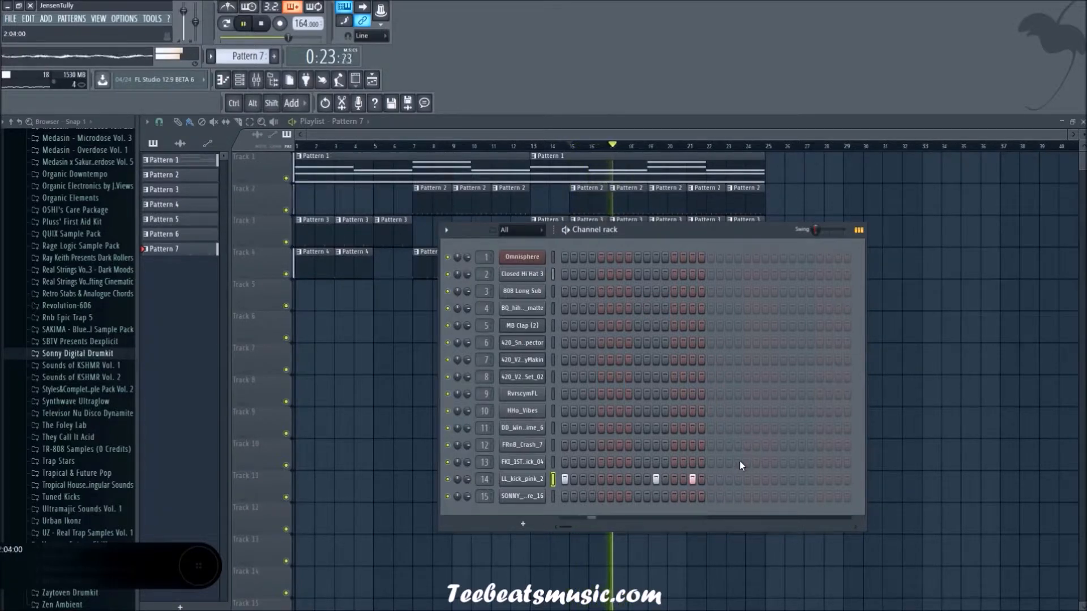
Step: Add LL_kick_pink_2 hits on steps 19 and 23 of Pattern 7 and remove the hit on step 11
key("space")
key("space")
left_click(728, 480)
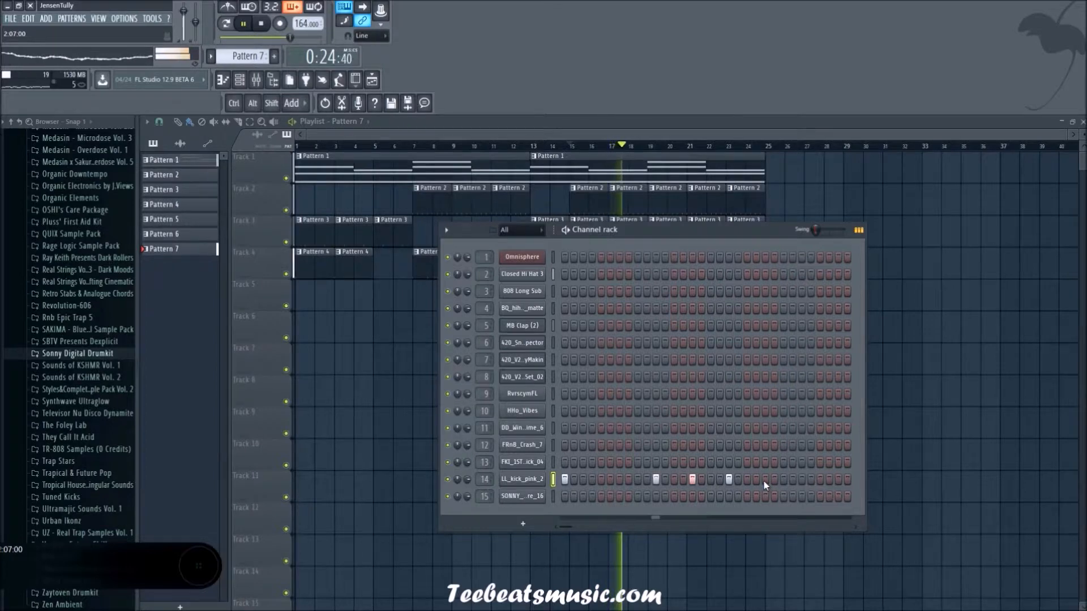
key("space")
key("space")
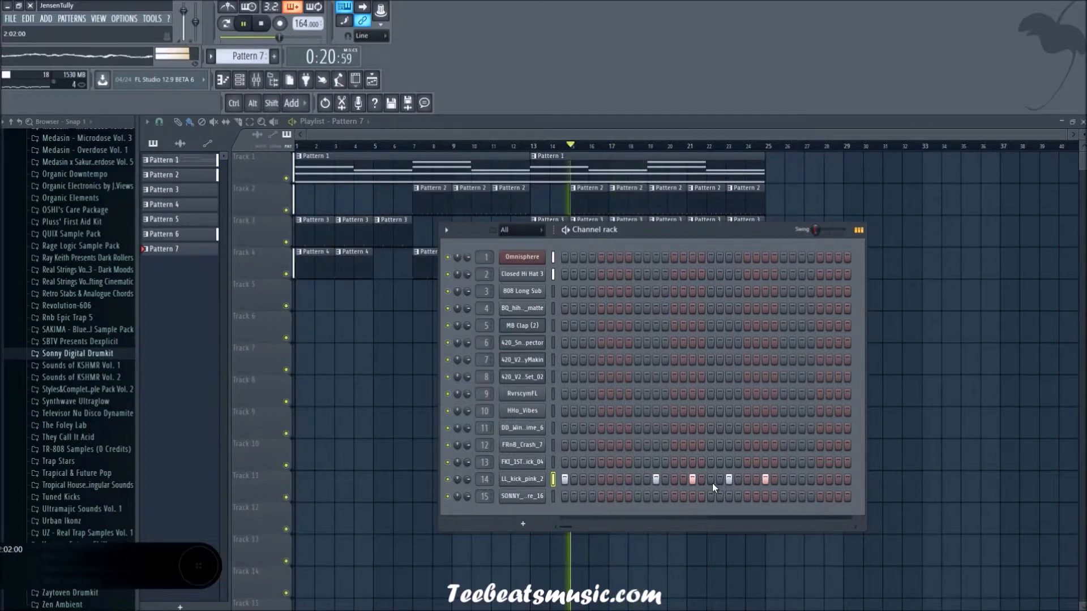
left_click(656, 479)
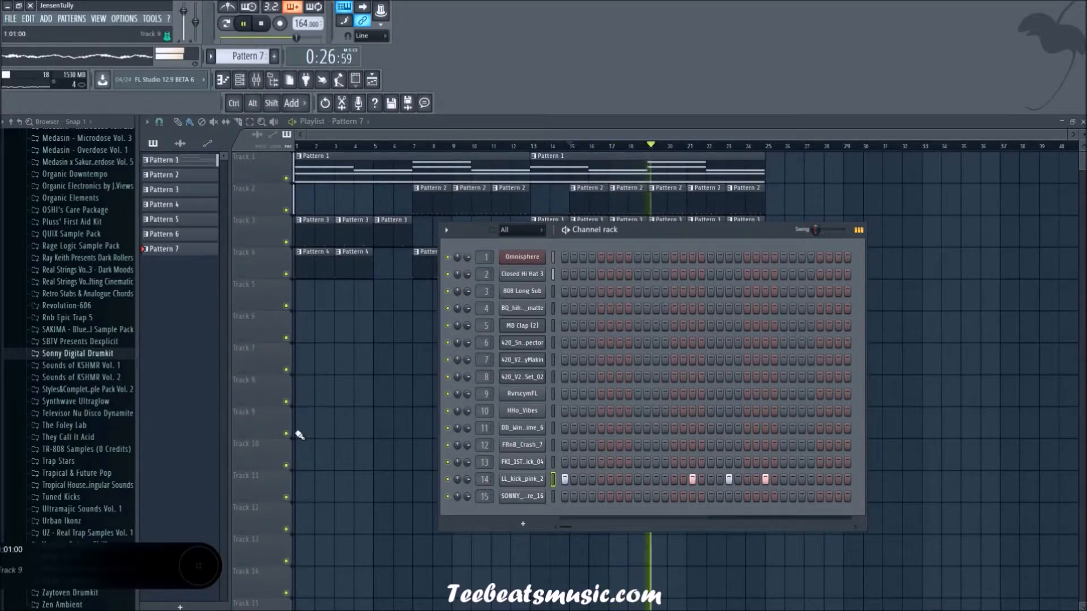
key("F6")
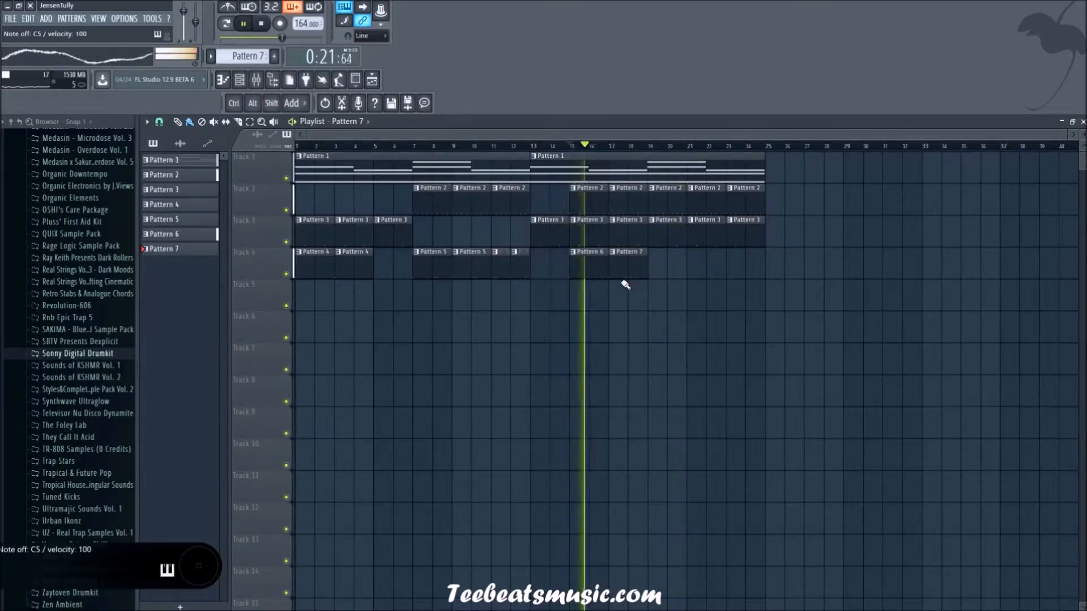
Step: Play through the section from bar 15 and duplicate the Pattern 6 and Pattern 7 clips to bar 19 on track 4
key("space")
left_click(650, 150)
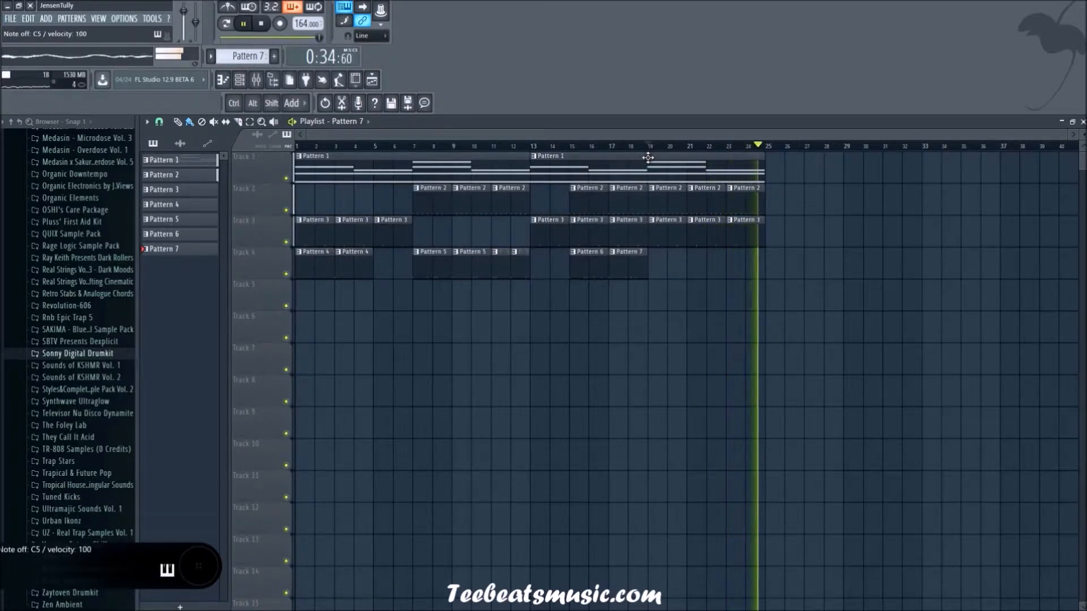
left_click(572, 146)
mouse_move(762, 344)
left_mouse_down()
mouse_move(588, 267)
mouse_move(657, 269)
left_mouse_up()
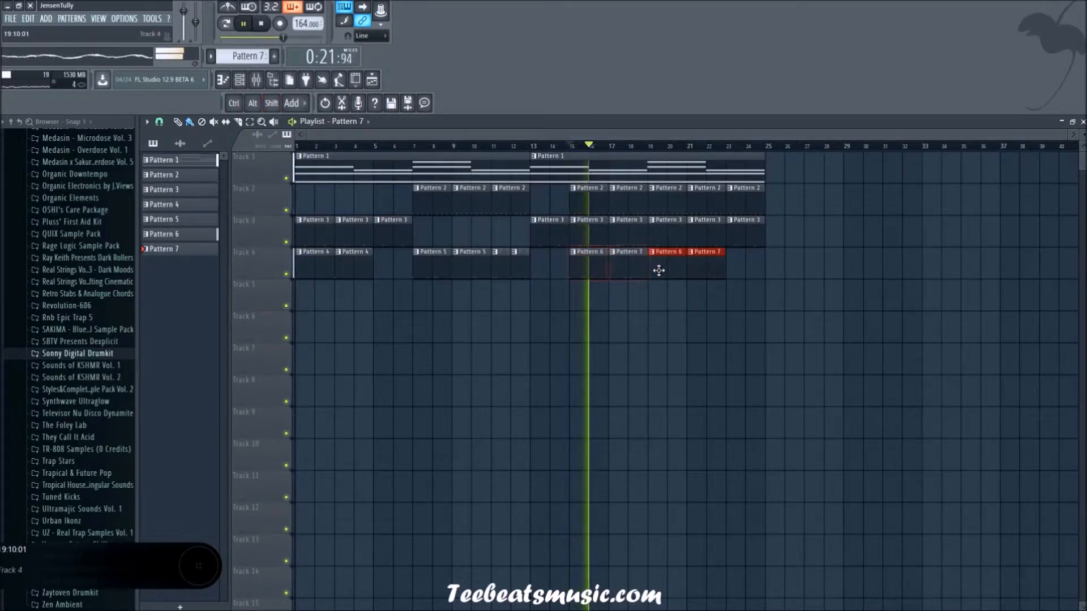
left_click(708, 283, "ctrl")
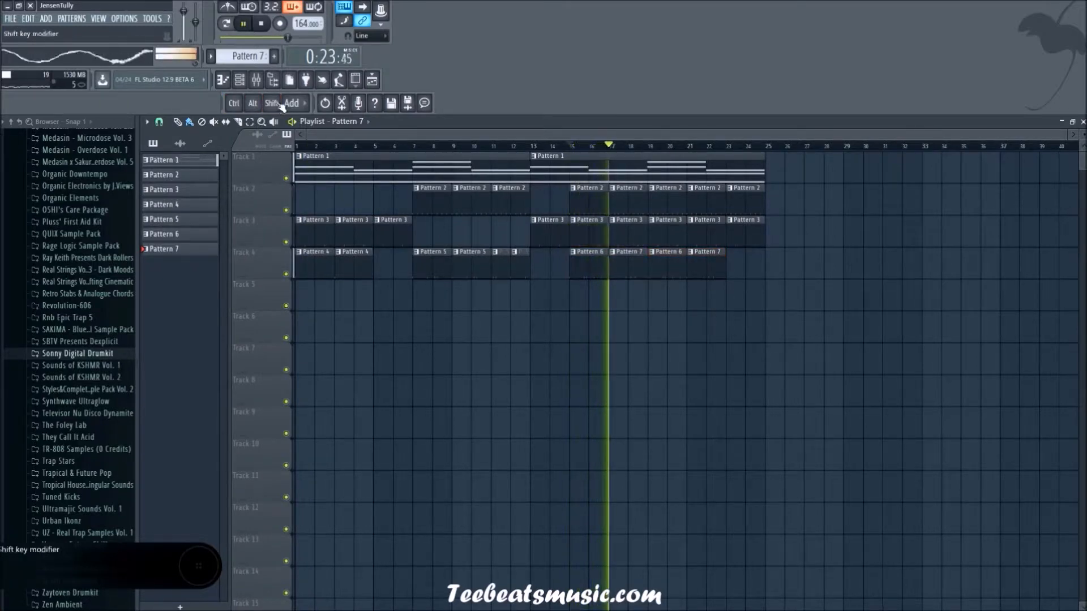
Step: Audition the percussion and effect channels from 808 Long Sub down to channel 15 over the playing arrangement
left_click(240, 80)
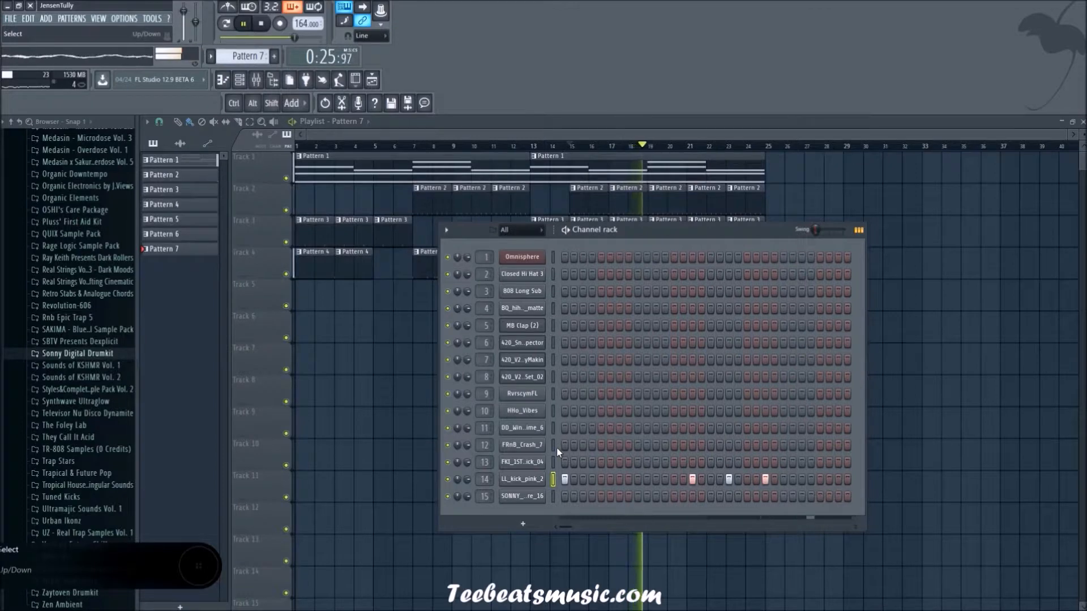
left_click(553, 412)
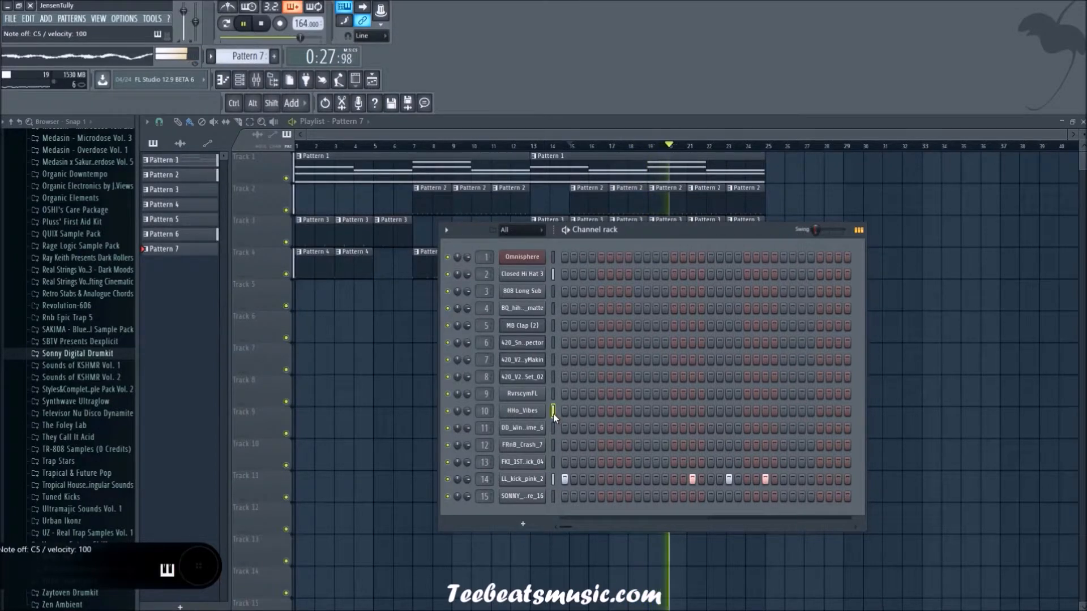
left_click(552, 309)
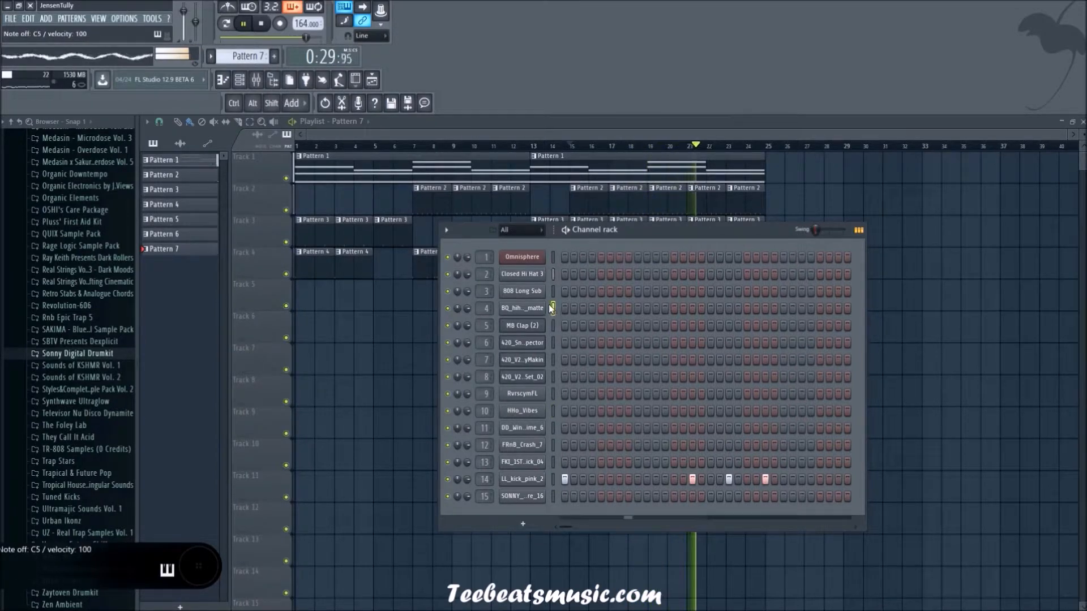
left_click(553, 292)
left_click(552, 327)
left_click(552, 358)
left_click(553, 377)
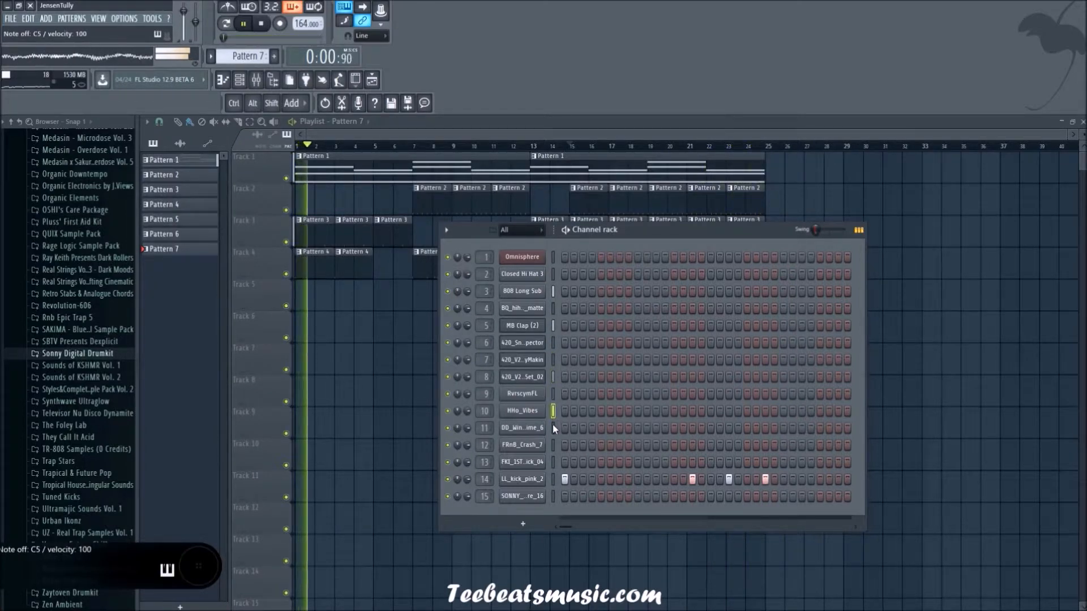
left_click(553, 412)
left_click(553, 431)
left_click(554, 446)
double_click(552, 465)
left_click(552, 476)
left_click(552, 495)
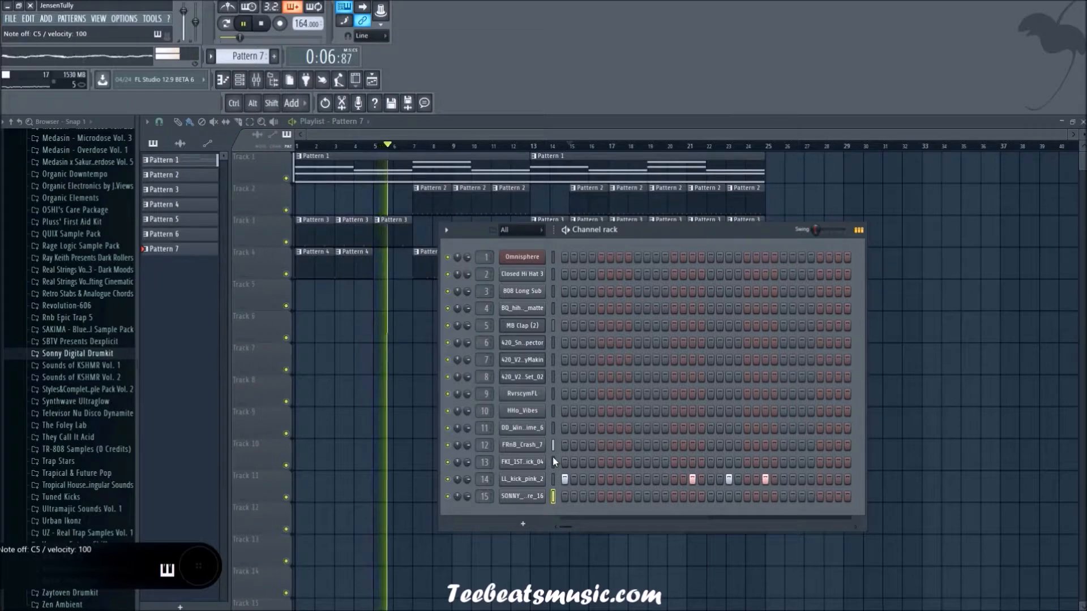
Step: Compare HHo_Vibes, the two 420 samples on channels 6 and 7 and the channel 4 hi-hat, ending on the channel 7 cymbal
left_click(552, 412)
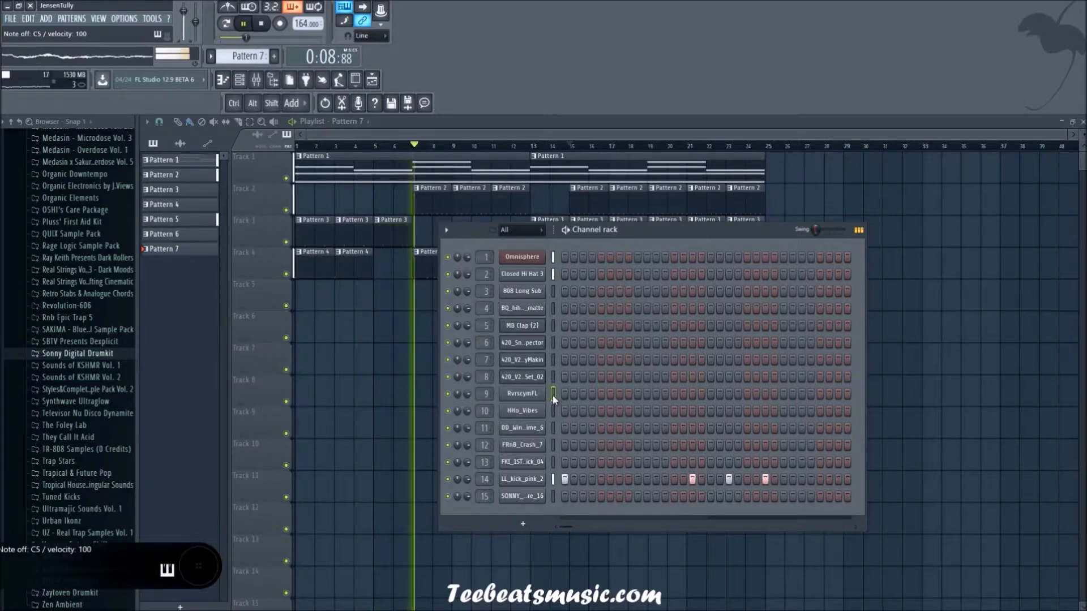
left_click(552, 360)
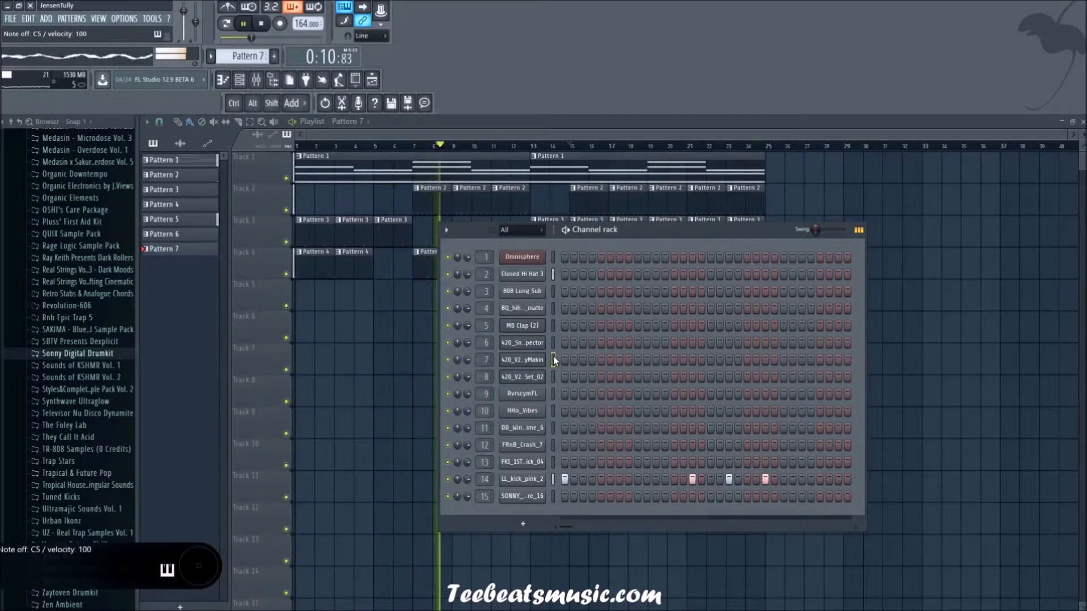
left_click(553, 343)
left_click(552, 308)
left_click(553, 360)
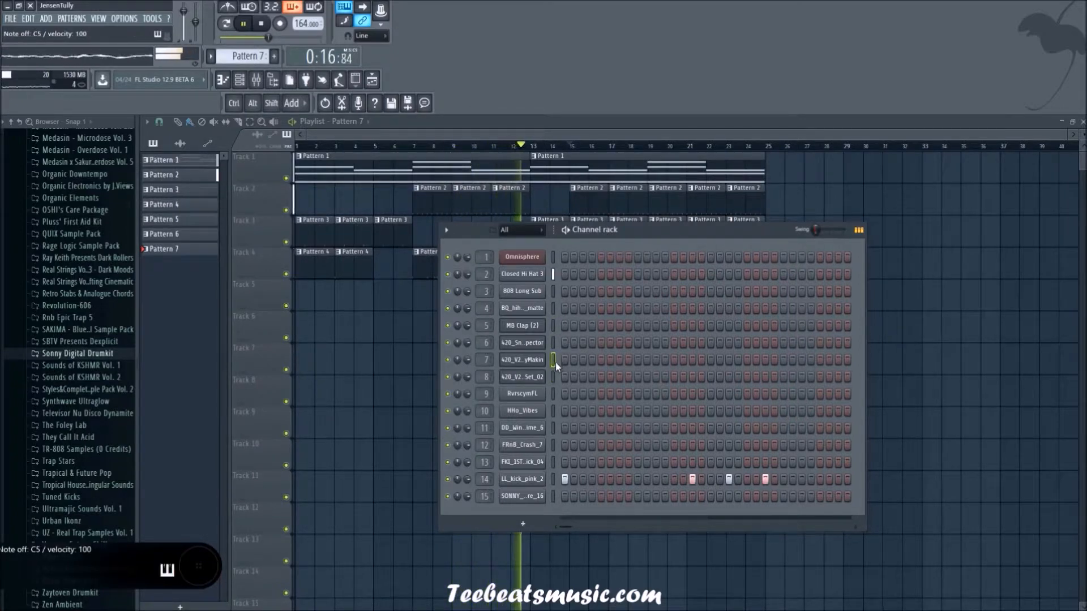
Step: Set the pitch range of 420_V2_Cymbal_BabyMakin to 1 and raise its channel pitch slightly while auditioning it
left_click(542, 361)
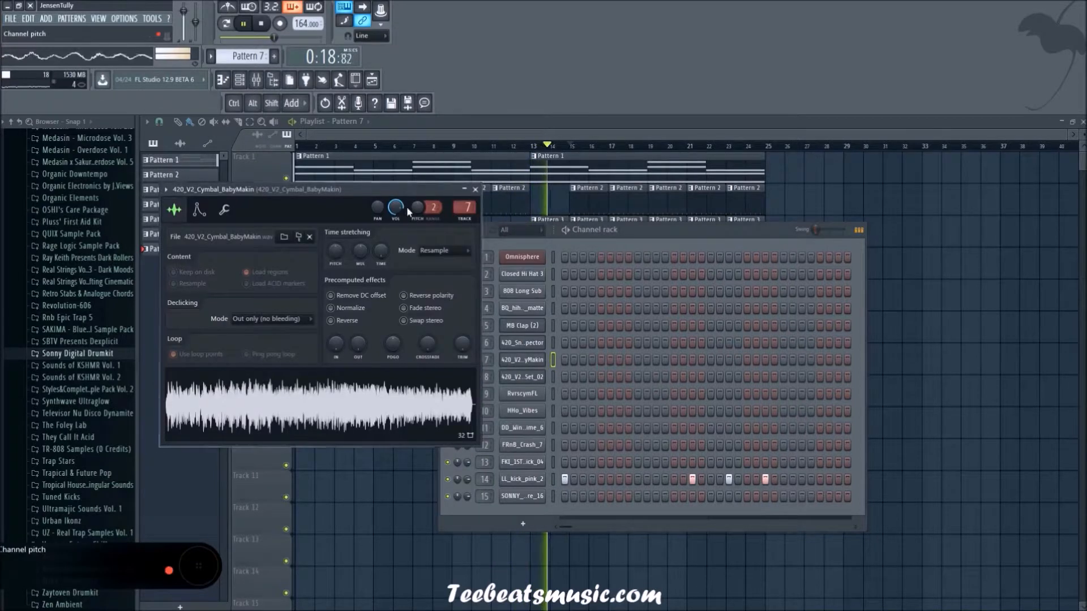
left_click_drag(434, 207, 434, 211)
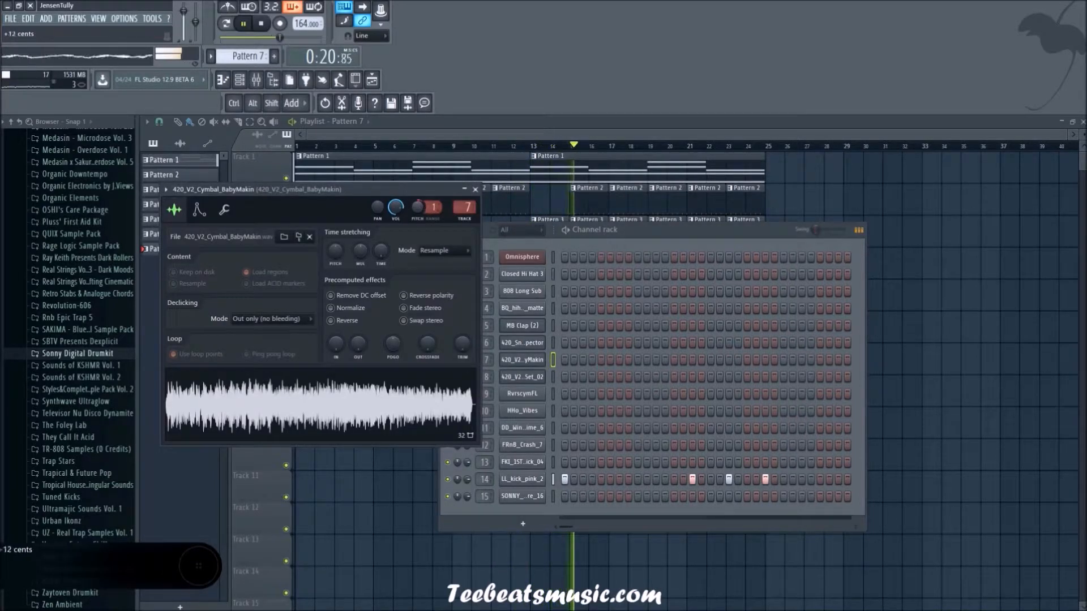
key("q")
left_click_drag(419, 210, 418, 207)
key("q")
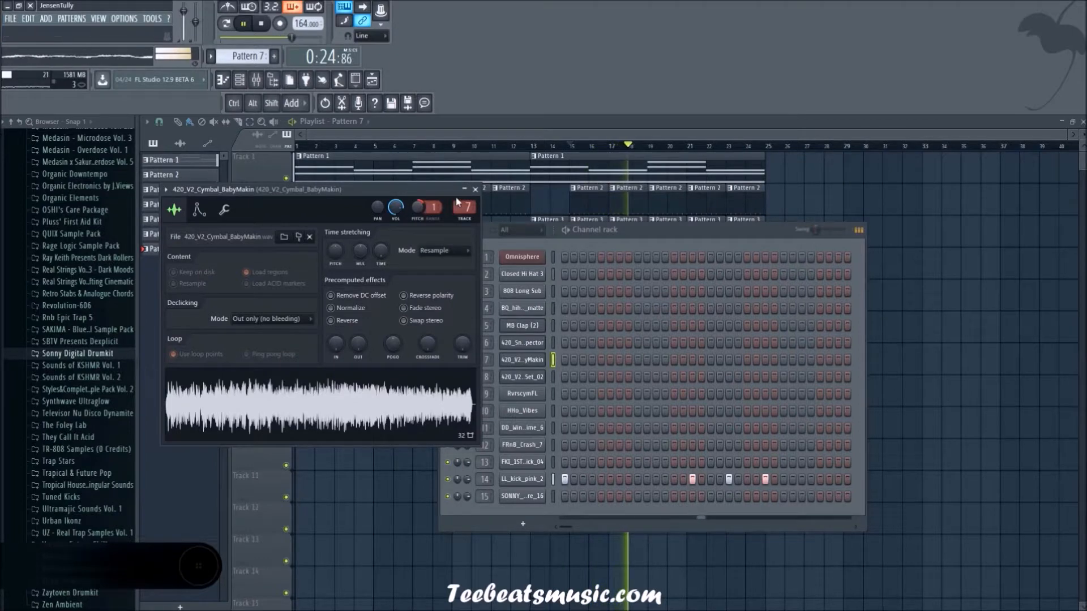
left_click(476, 189)
Step: Replay from bar 15, create Pattern 8, place its clip at bar 15 on track 5 and show its channel steps
key("space")
key("space")
key("F6")
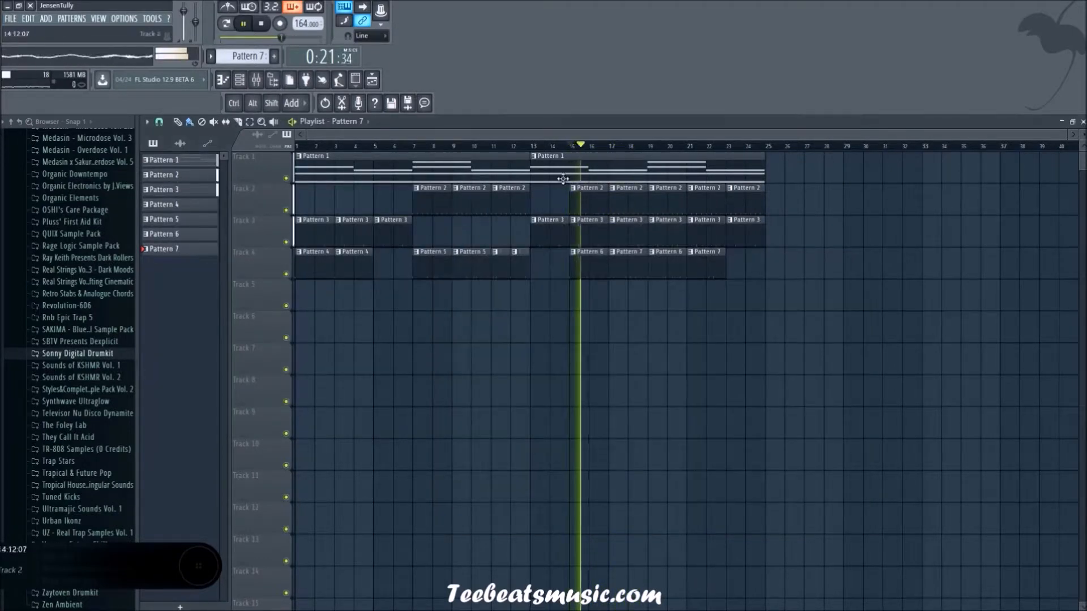
key("space")
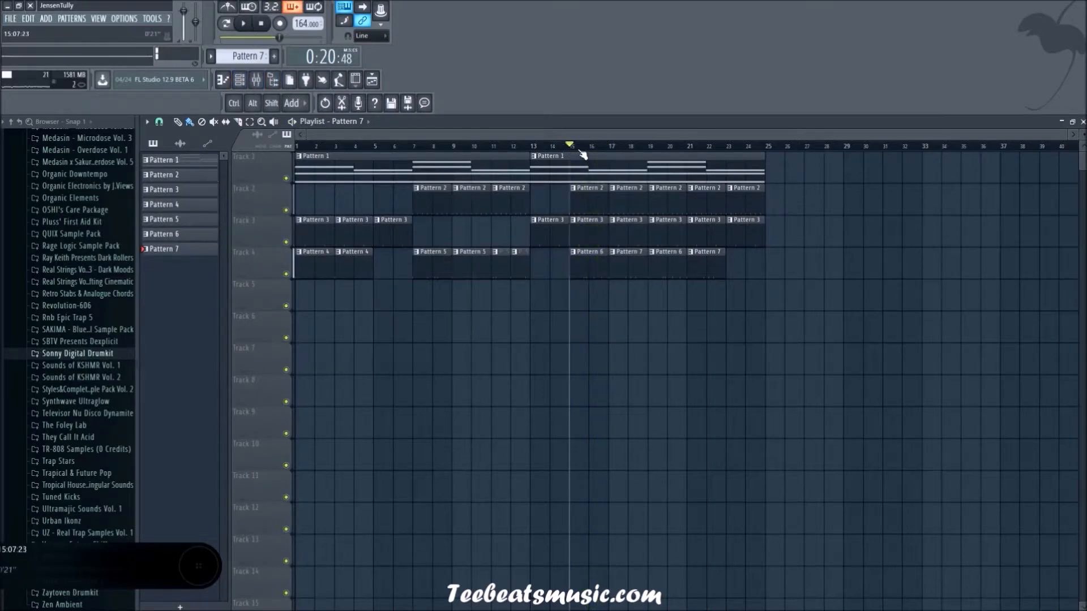
left_click(274, 57)
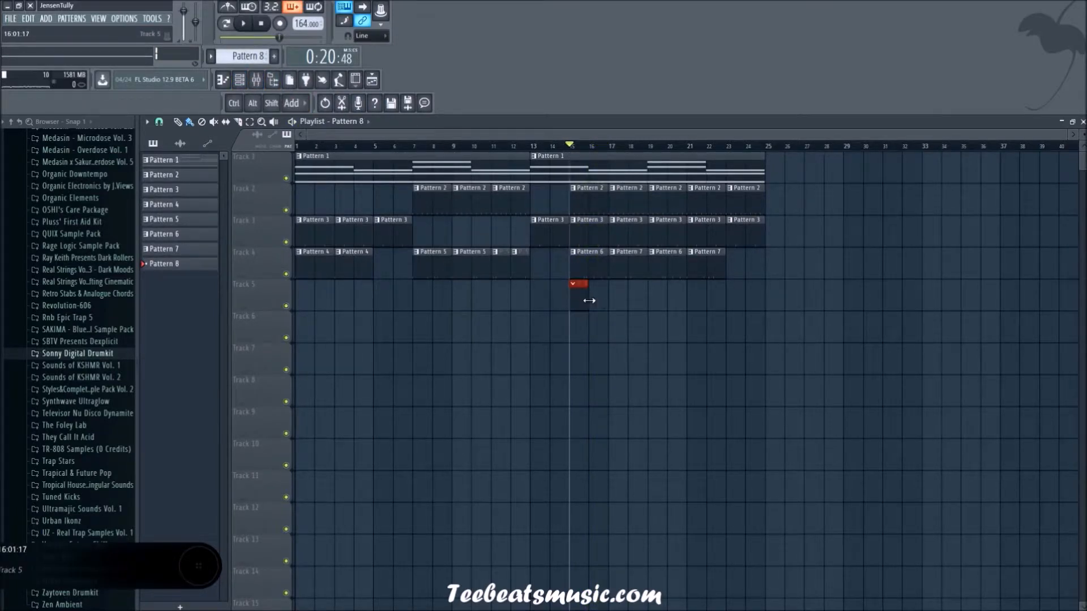
key("space")
key("F6")
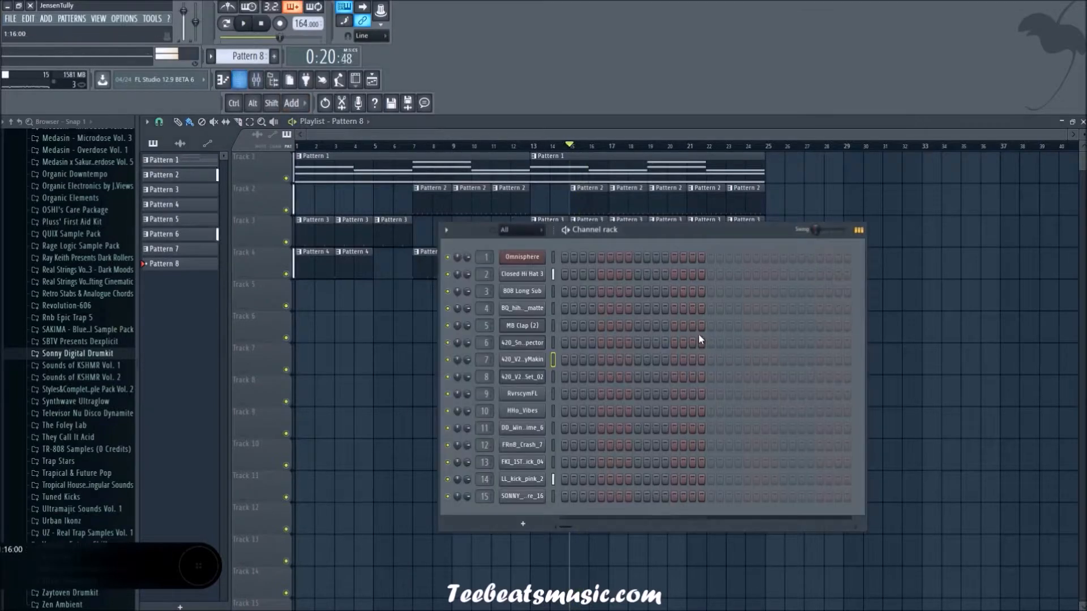
Step: Try HHo_Vibes hits in Pattern 8 against the playback, keep one on step 9 and check the sample's channel settings
left_click(668, 463)
right_click(667, 466)
key("space")
key("space")
left_click(554, 410)
left_click(675, 411)
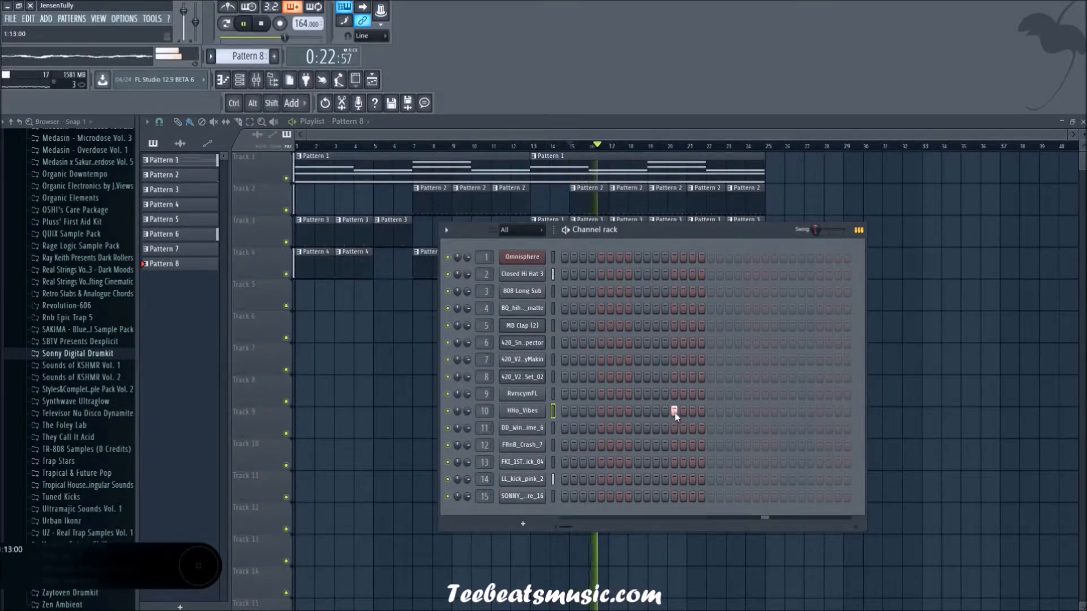
left_click(674, 412)
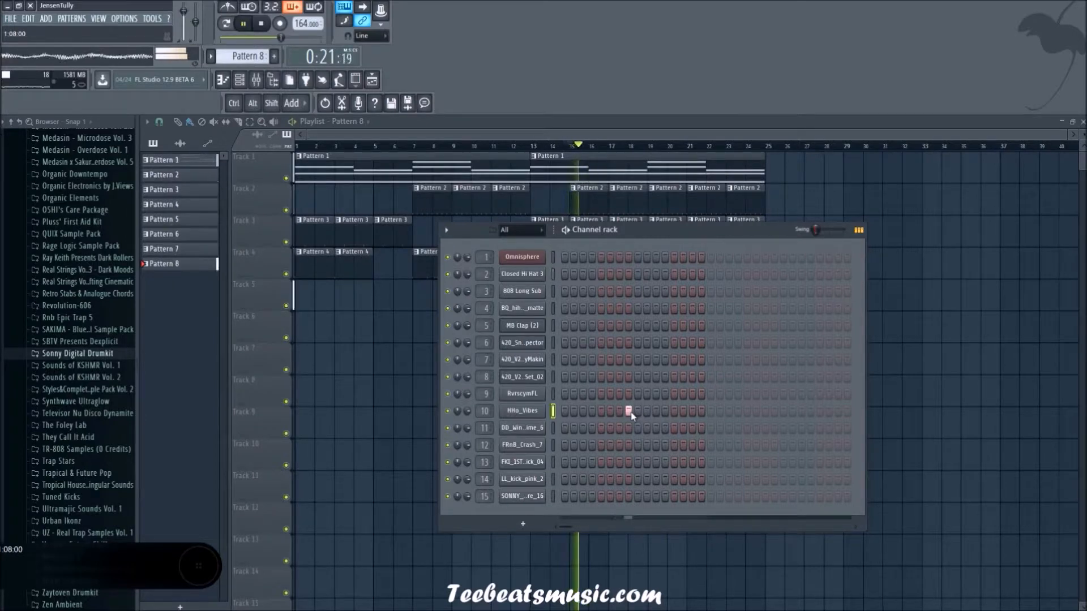
left_click(534, 415)
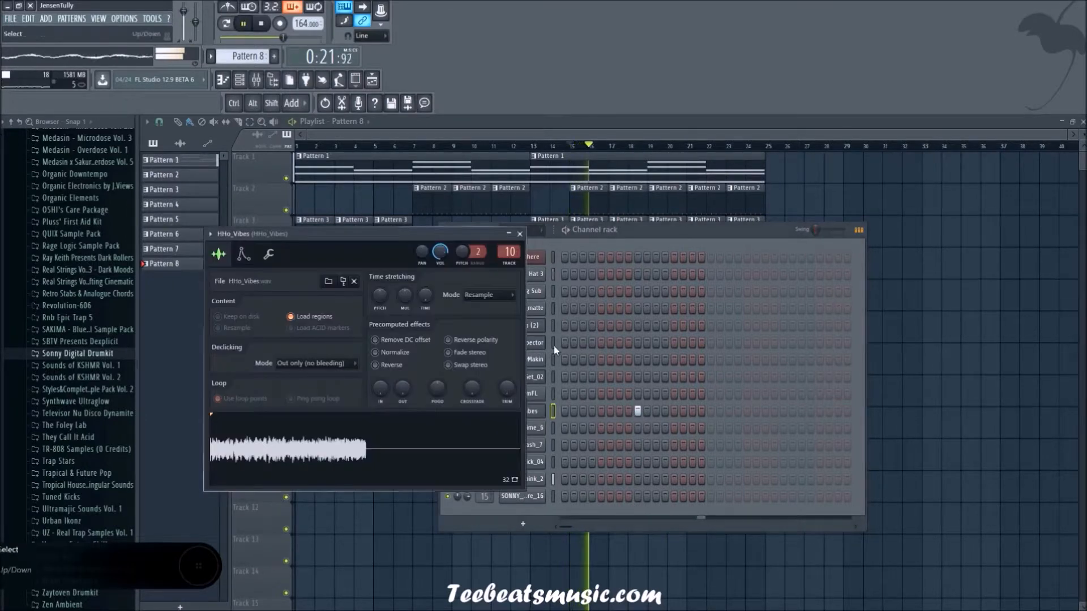
left_click(520, 233)
key("F6")
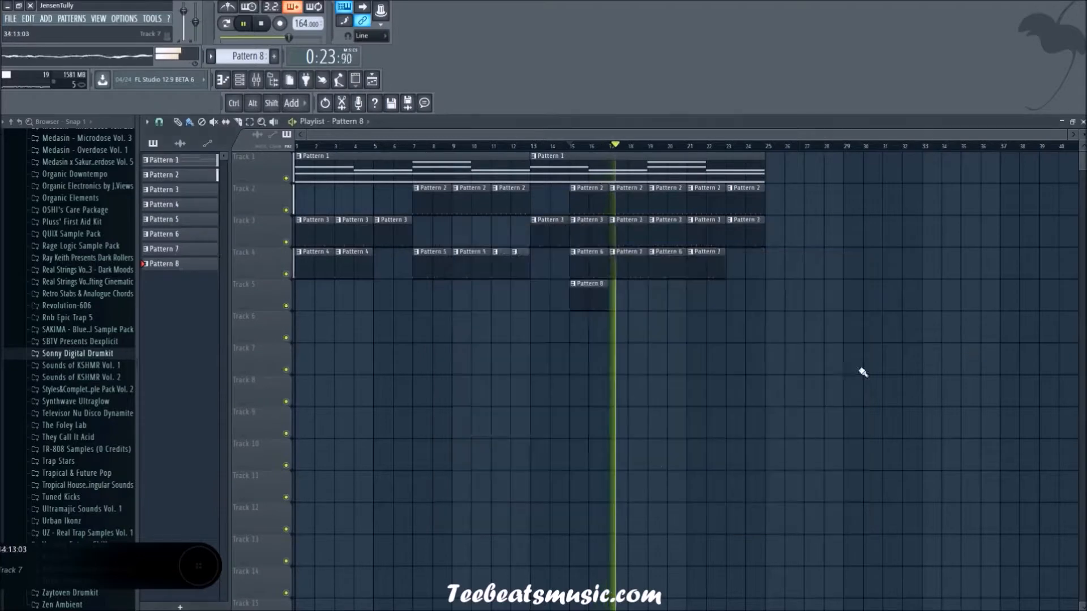
Step: Repeat the Pattern 8 clip on track 5 at bars 17, 19 and 21, and show the channel steps of Pattern 9
left_click(586, 302)
left_click_drag(587, 302, 708, 305)
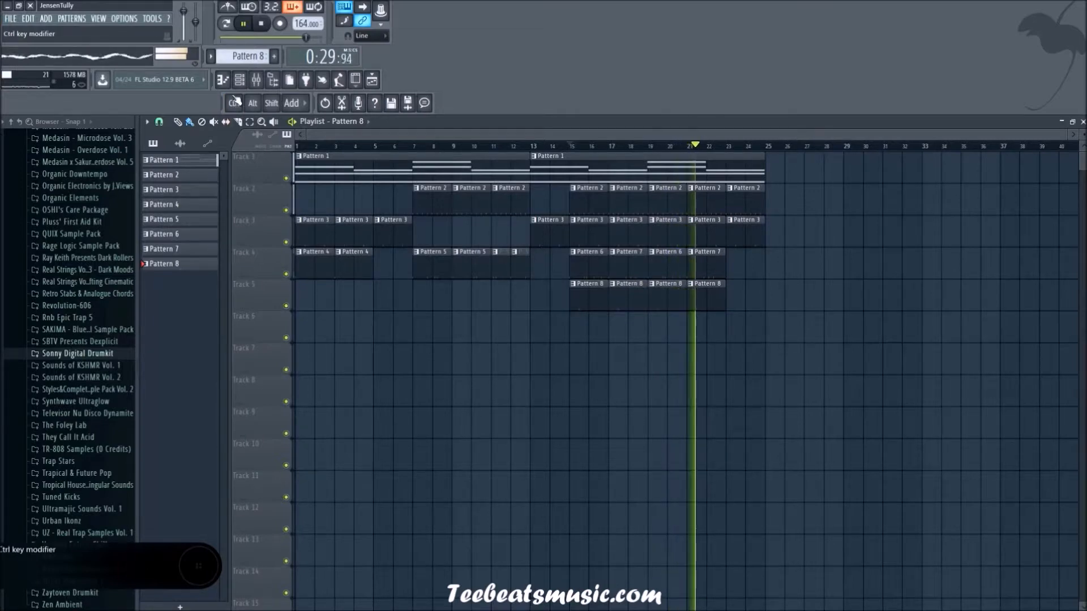
scroll(251, 63, "up", 1)
left_click(241, 81)
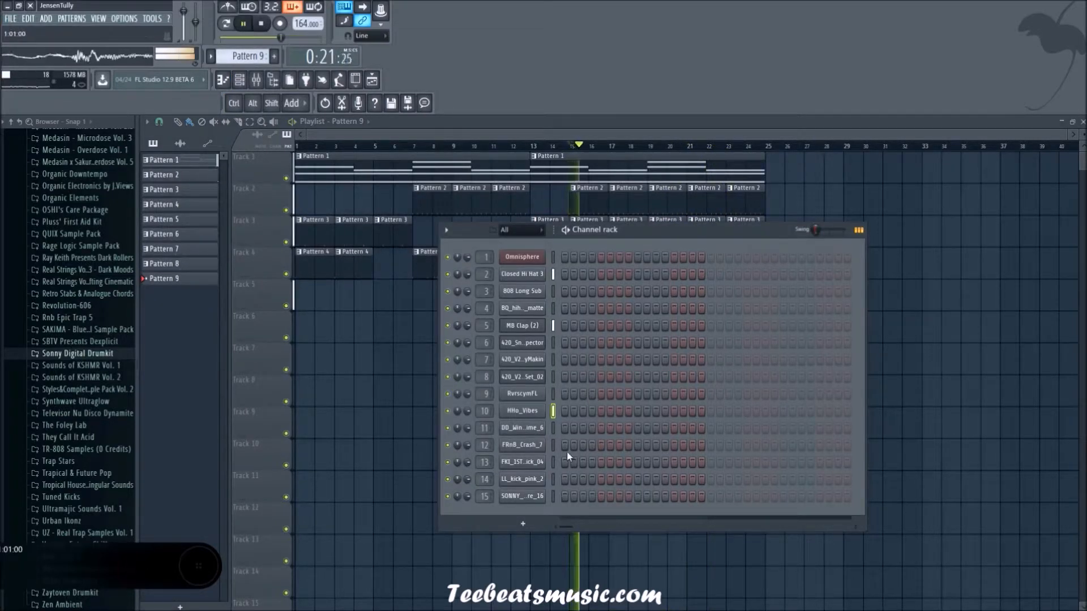
Step: Audition FRnB_Crash_7, the channel 4 hi-hat, 808 Long Sub, MB Clap and channel 6 over the playing arrangement
left_click(553, 445)
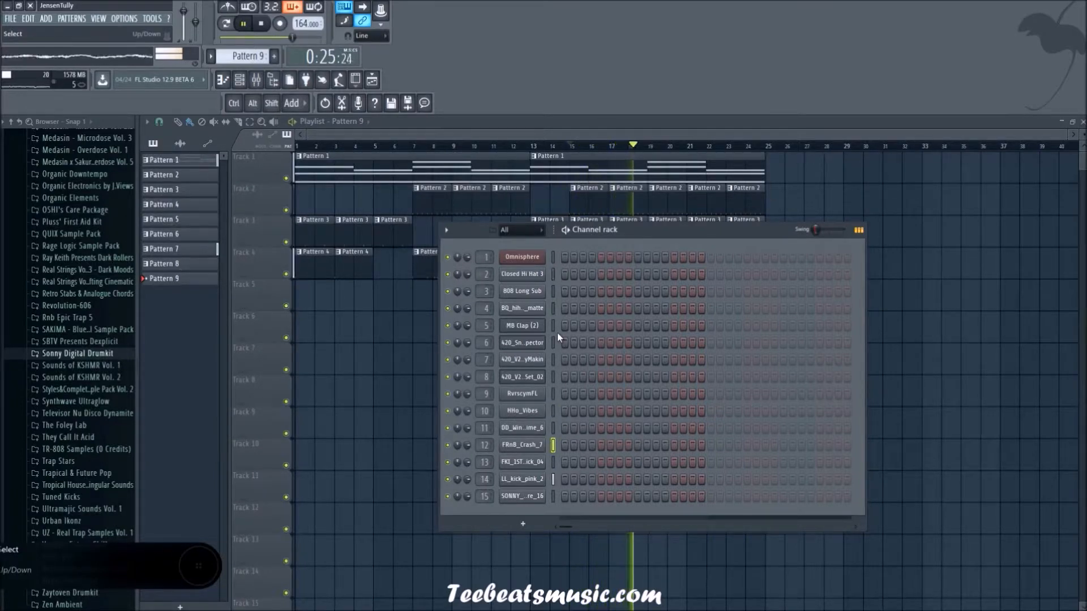
left_click(552, 310)
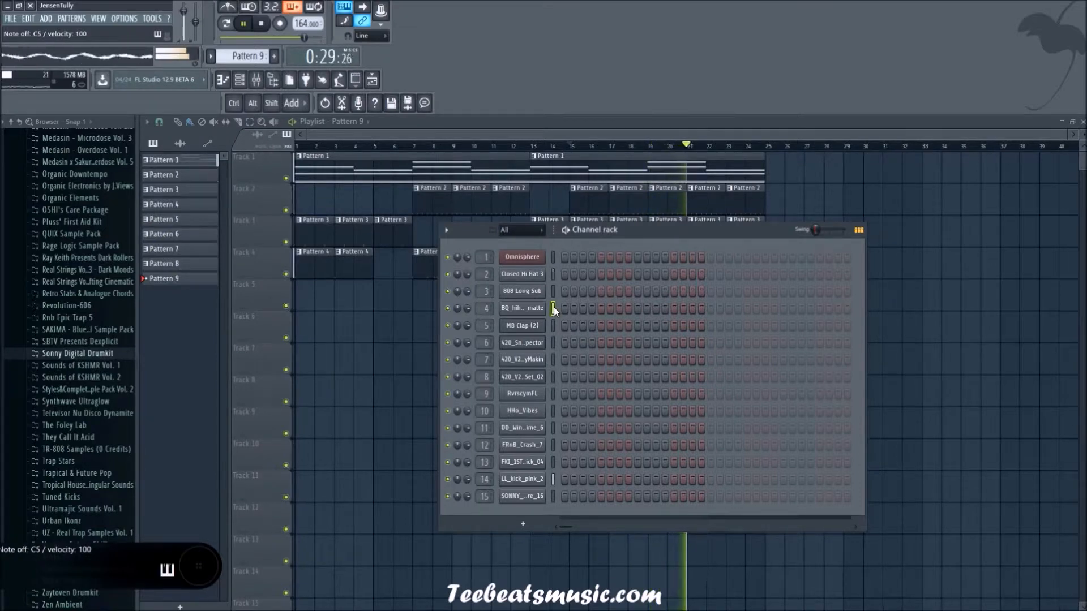
left_click(554, 296)
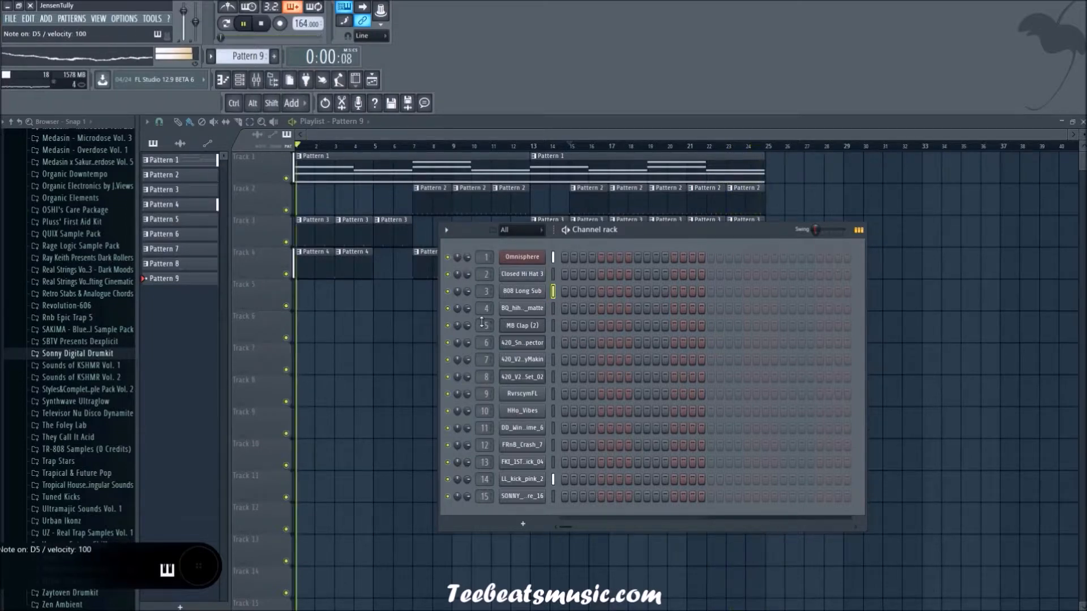
left_click(553, 308)
key("x")
left_click(552, 321)
left_click(551, 343)
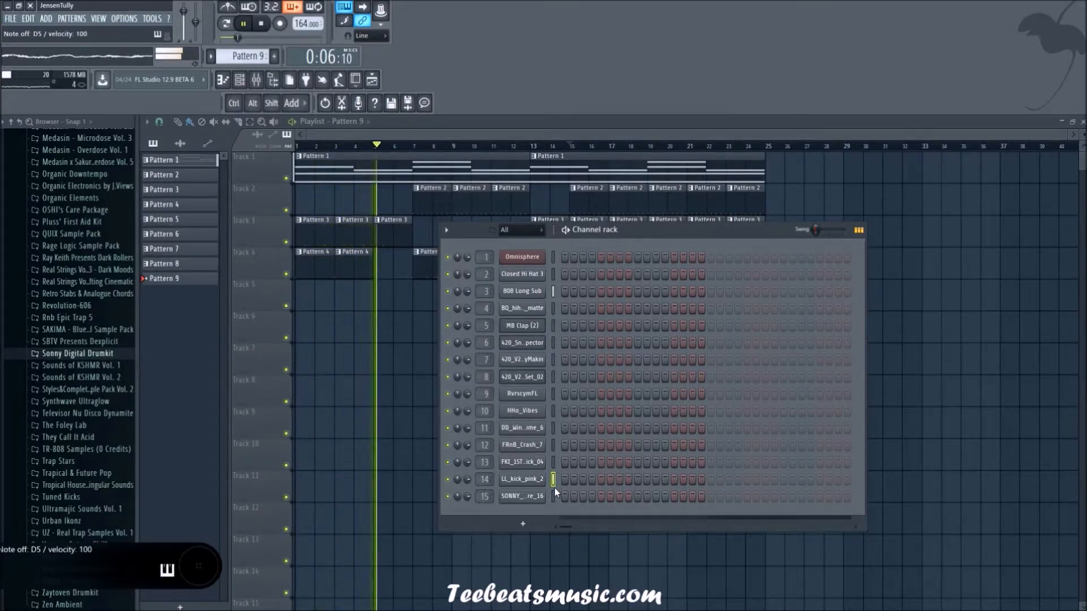
Step: Audition channels 13 down to 8 over the arrangement, replaying from bar 15 for the 420 sample on channel 8
left_click(553, 463)
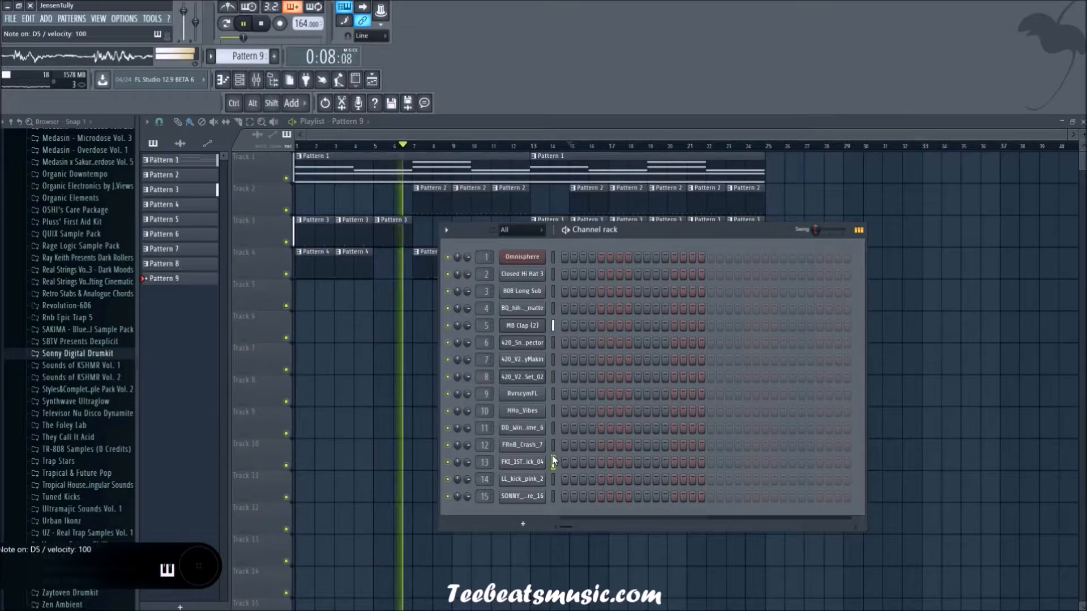
left_click(553, 446)
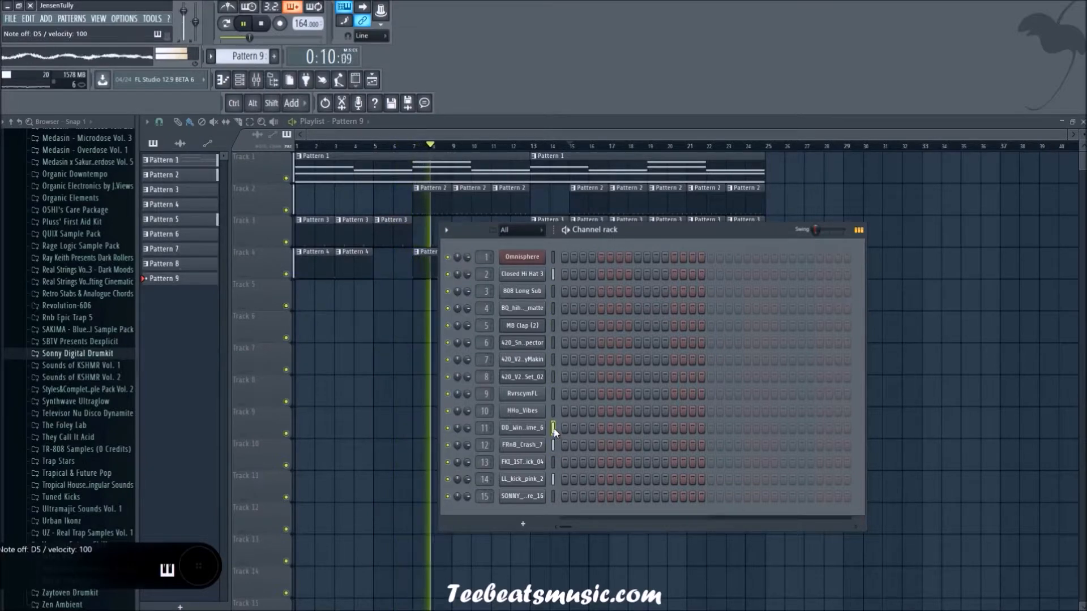
left_click(553, 412)
left_click(552, 396)
key("space")
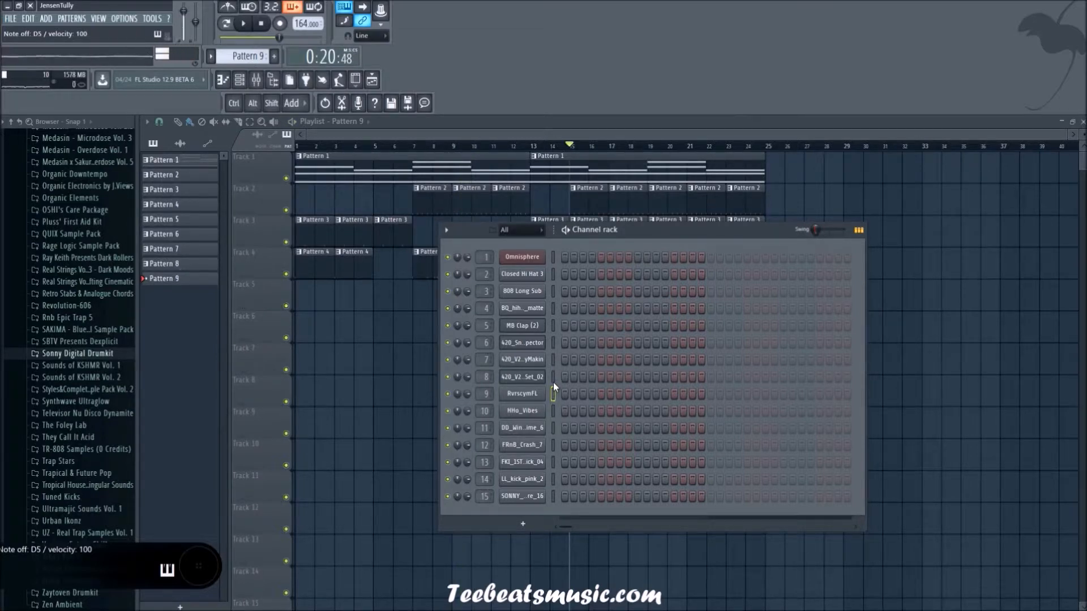
left_click(553, 377)
key("space")
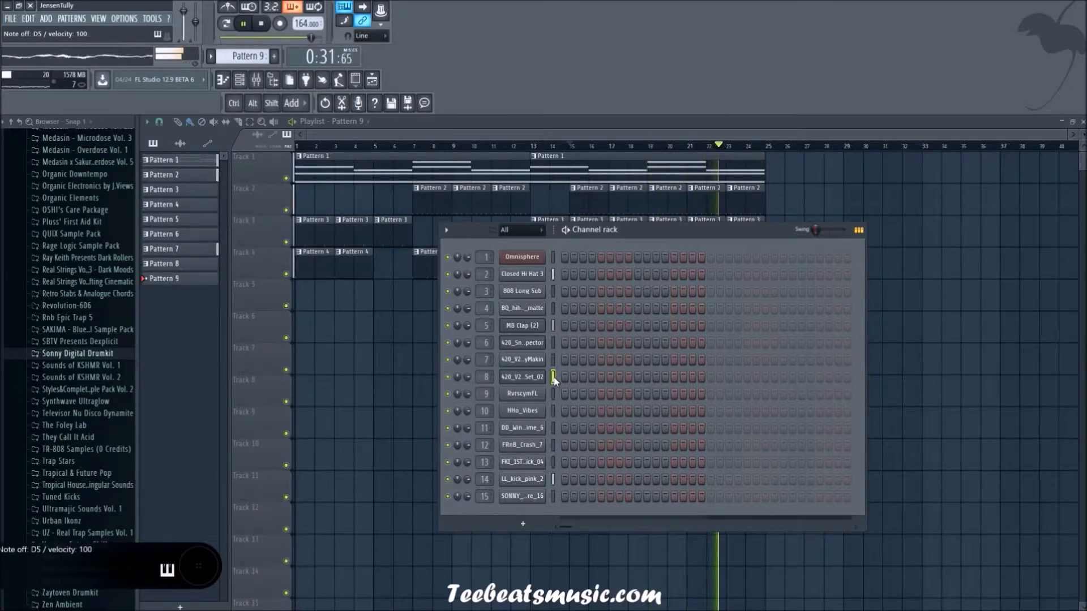
key("x")
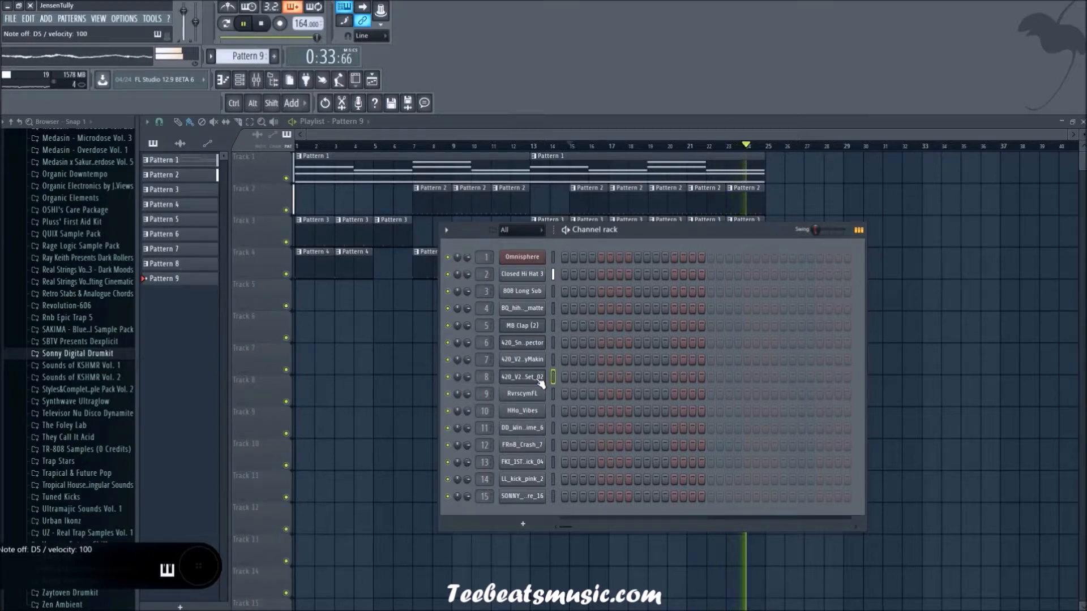
right_click(533, 378)
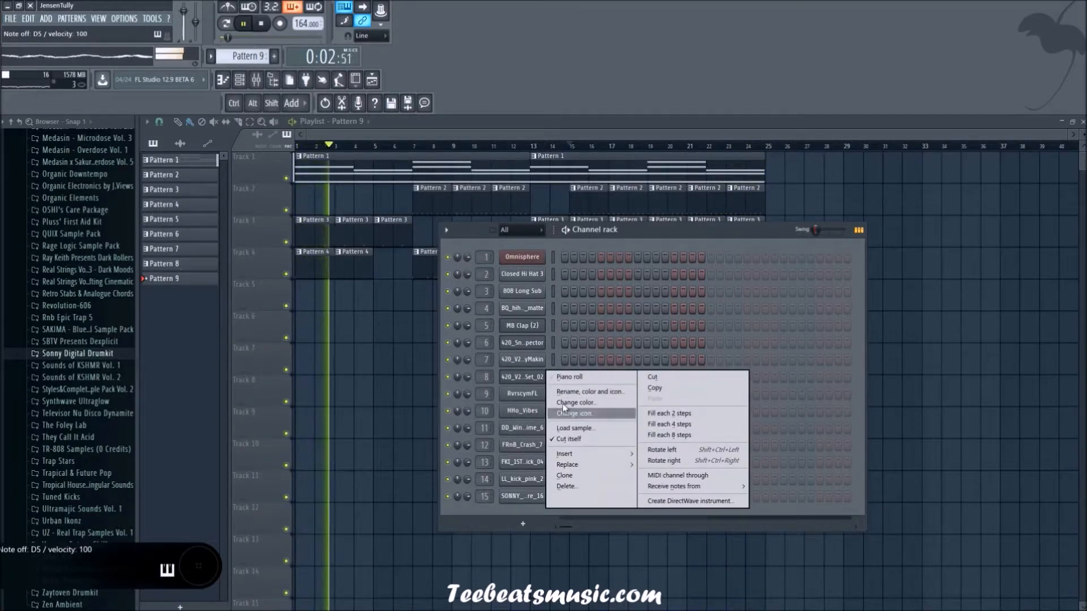
right_click(370, 327)
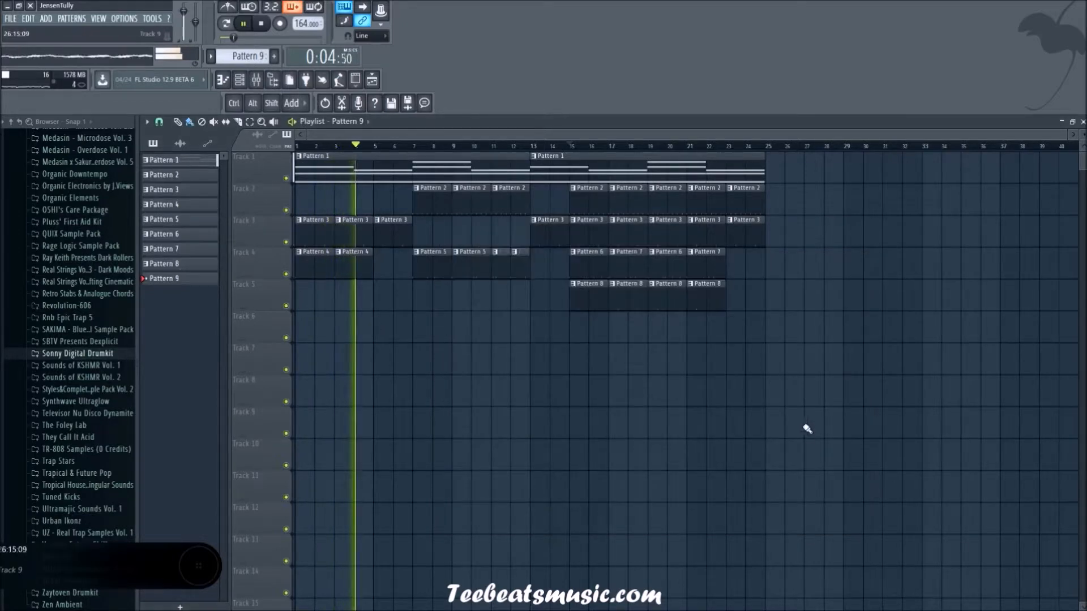
Step: Preview the 23D1KC7 and 058_50S1 samples in the 808 kicks folder of Urban Drum Samples
scroll(60, 324, "down", 6)
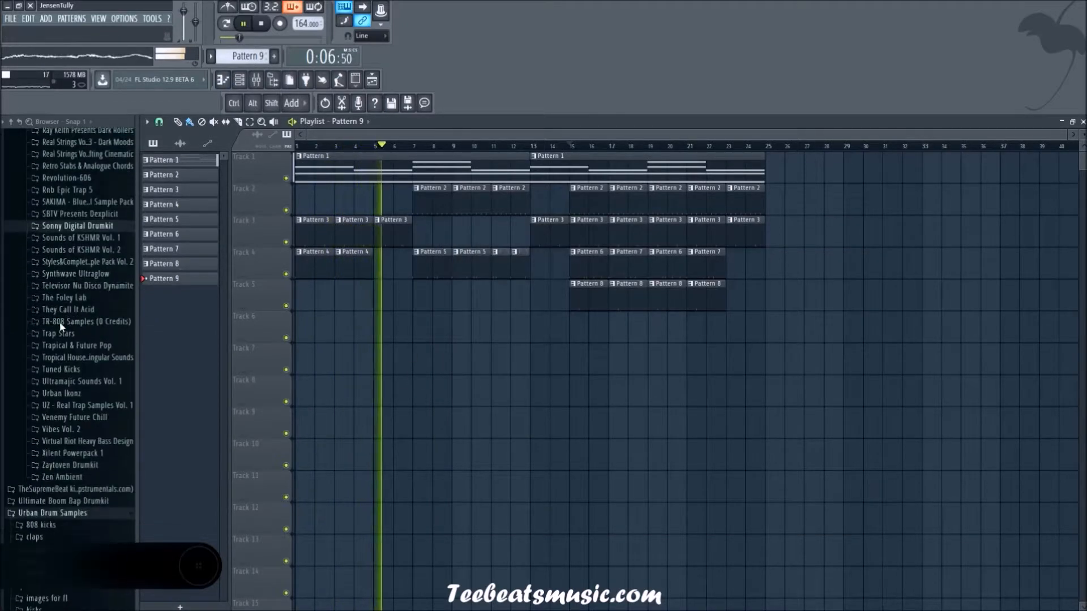
left_click(45, 451)
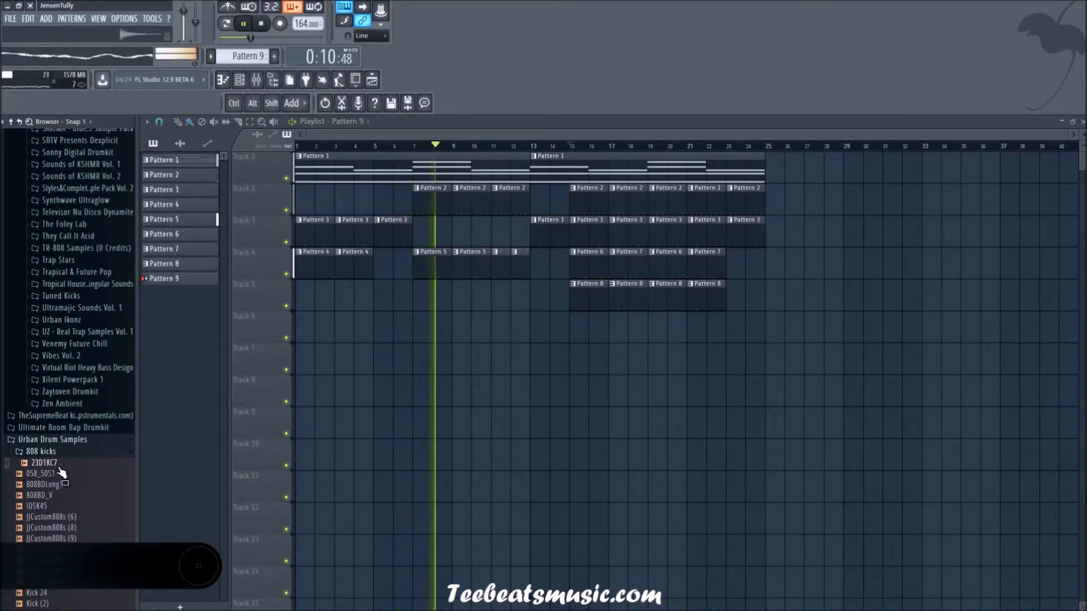
left_click(57, 478)
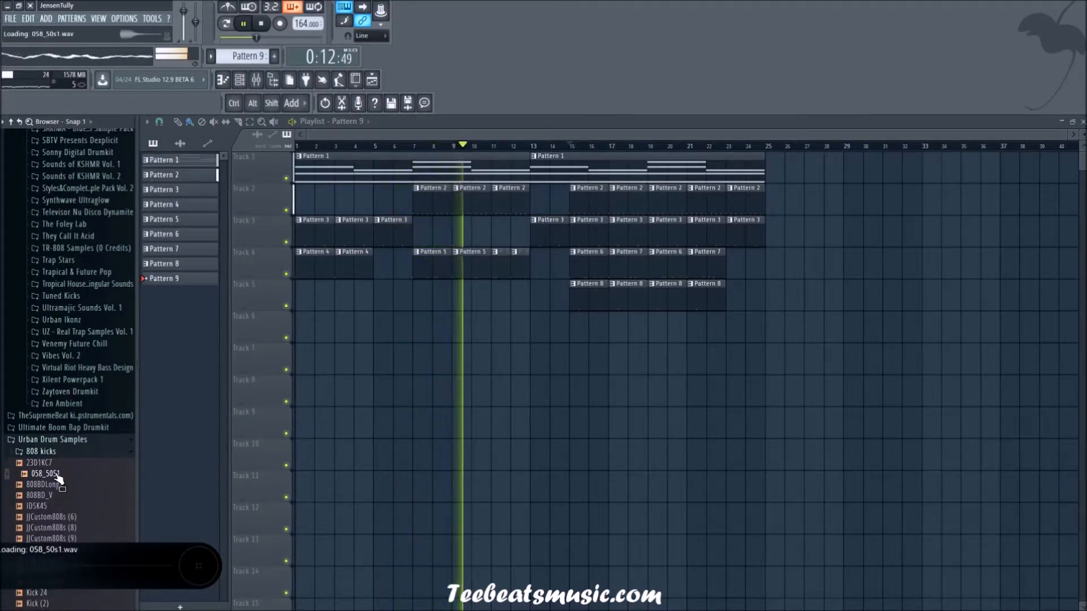
left_click(53, 465)
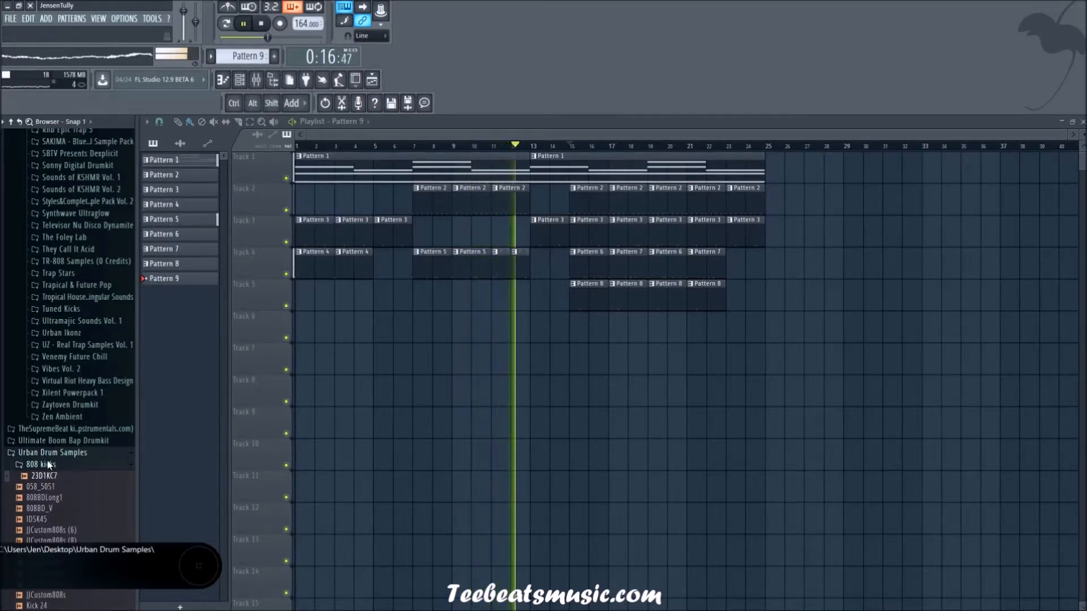
Step: Open the SONNY_D_808s folder of the Sonny Digital Drumkit and preview its first 808 samples, including SONNY_D_808_07_C
scroll(57, 447, "up", 7)
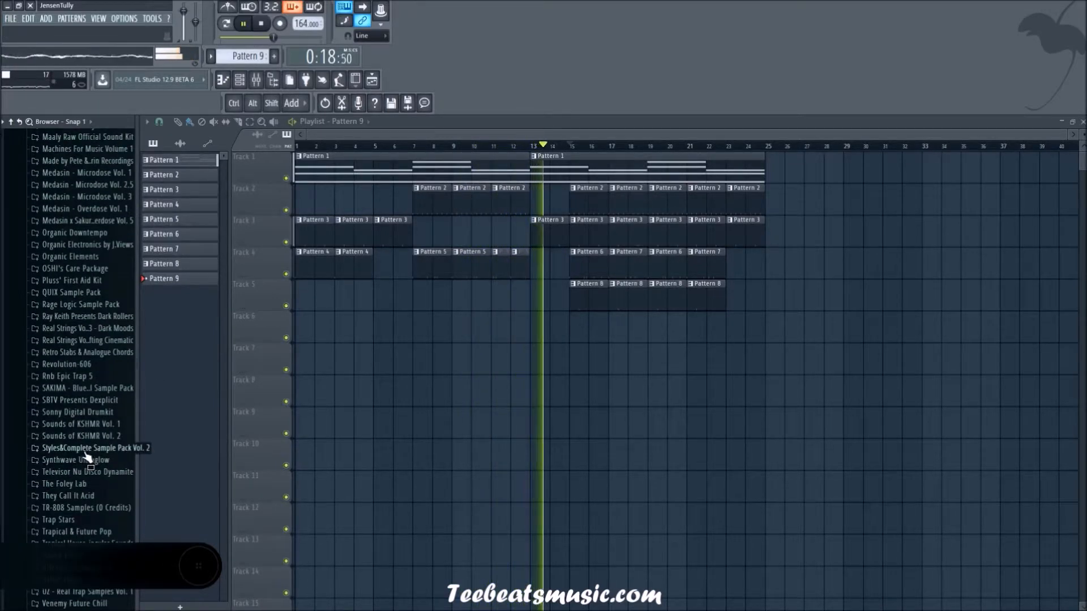
left_click(88, 413)
left_click(89, 449)
left_click(89, 459)
scroll(91, 460, "down", 4)
left_click(105, 385)
left_click(105, 375)
left_click(105, 364)
key("Up")
key("Up")
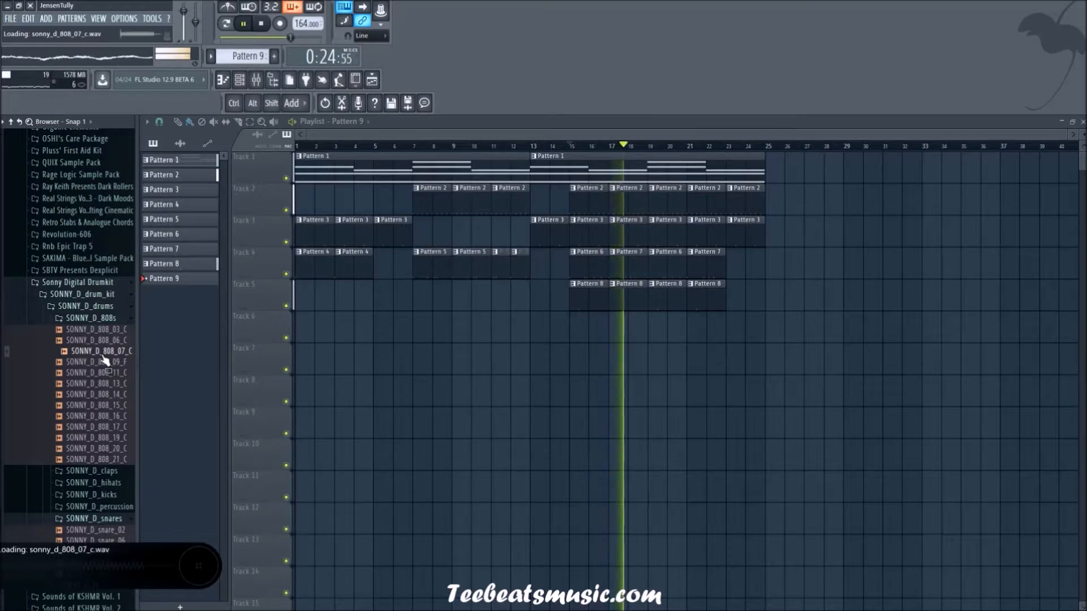
Step: Preview the 808 samples from SONNY_D_808_11_C to SONNY_D_808_17_C, comparing the last one with playback from bar 15
left_click(105, 372)
left_click(105, 383)
left_click(109, 395)
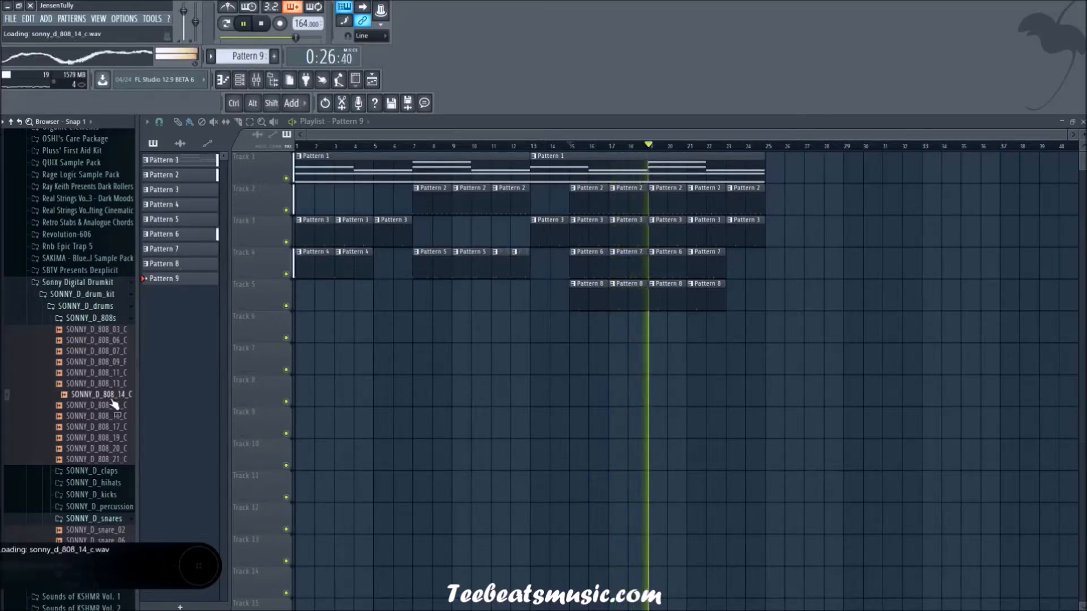
left_click(114, 408)
key("space")
key("Up")
left_click(116, 417)
left_click(117, 428)
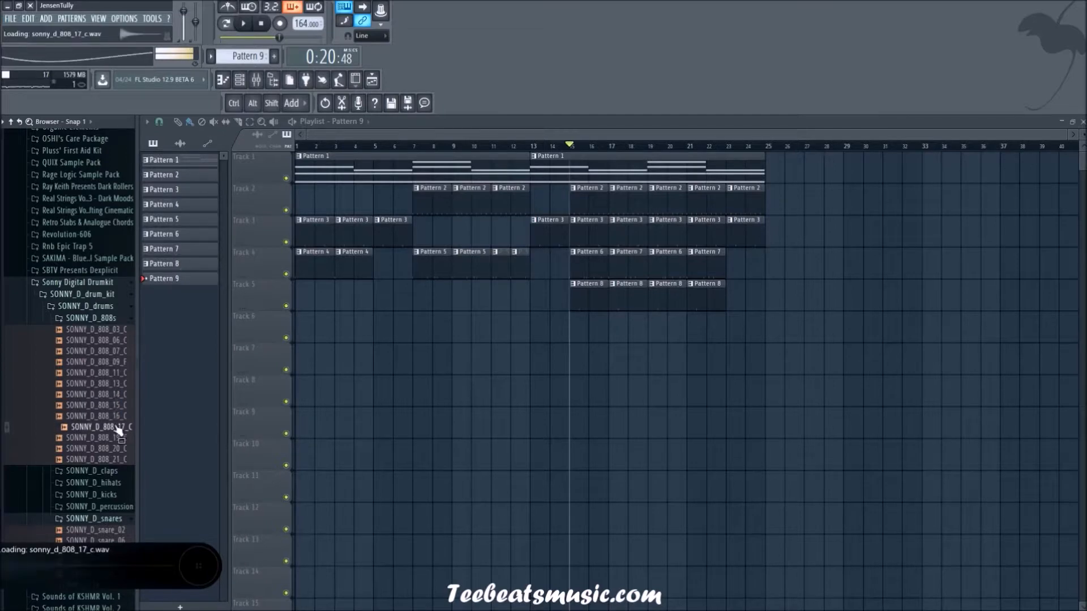
key("space")
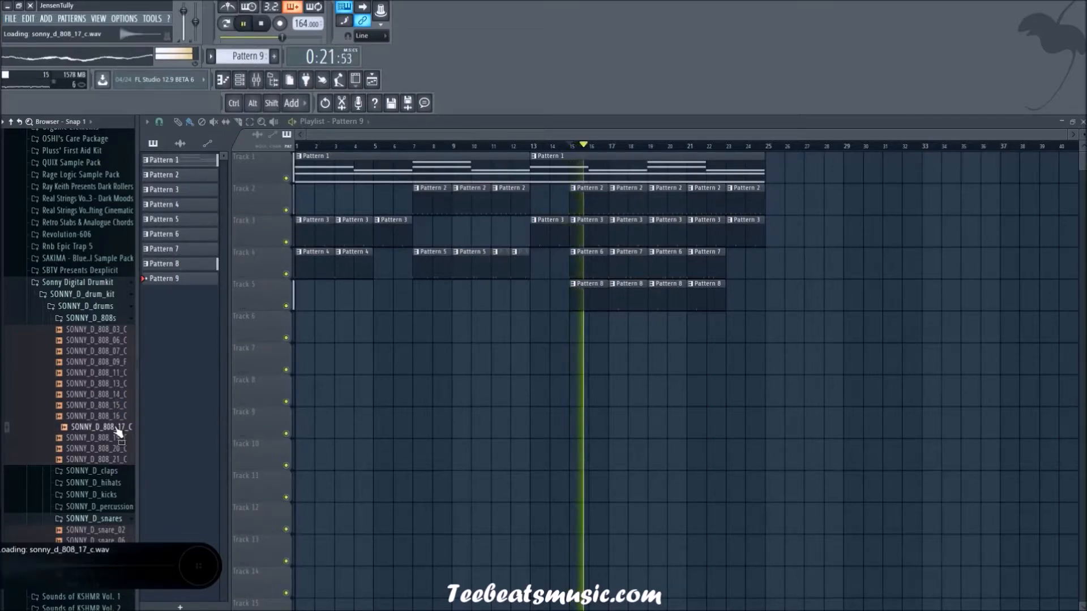
key("space")
Step: Load SONNY_D_808_17_C into a new channel and close its sampler settings
right_click(118, 429)
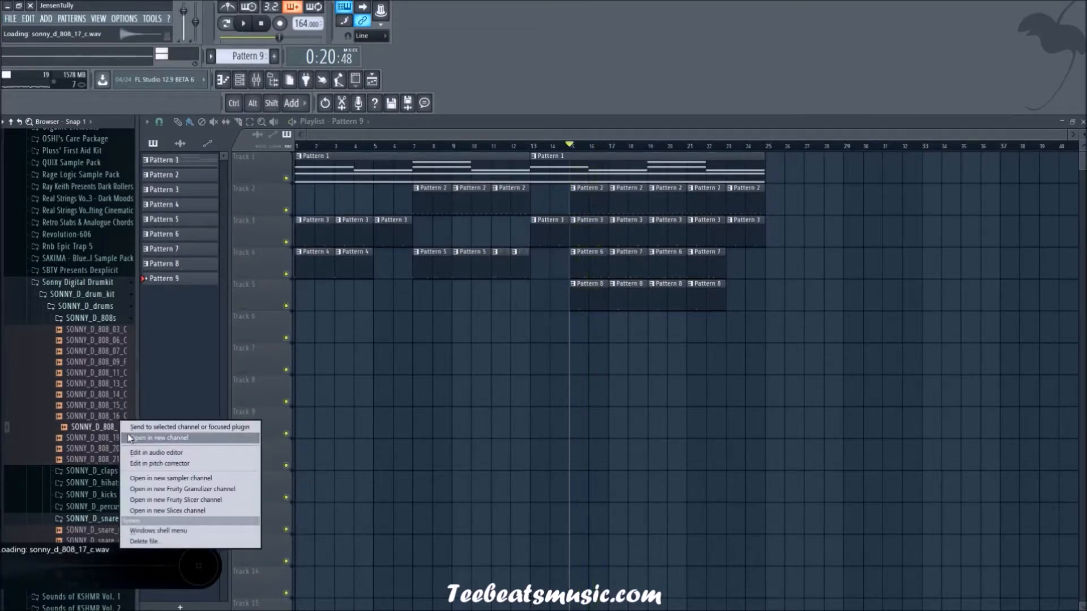
left_click(136, 439)
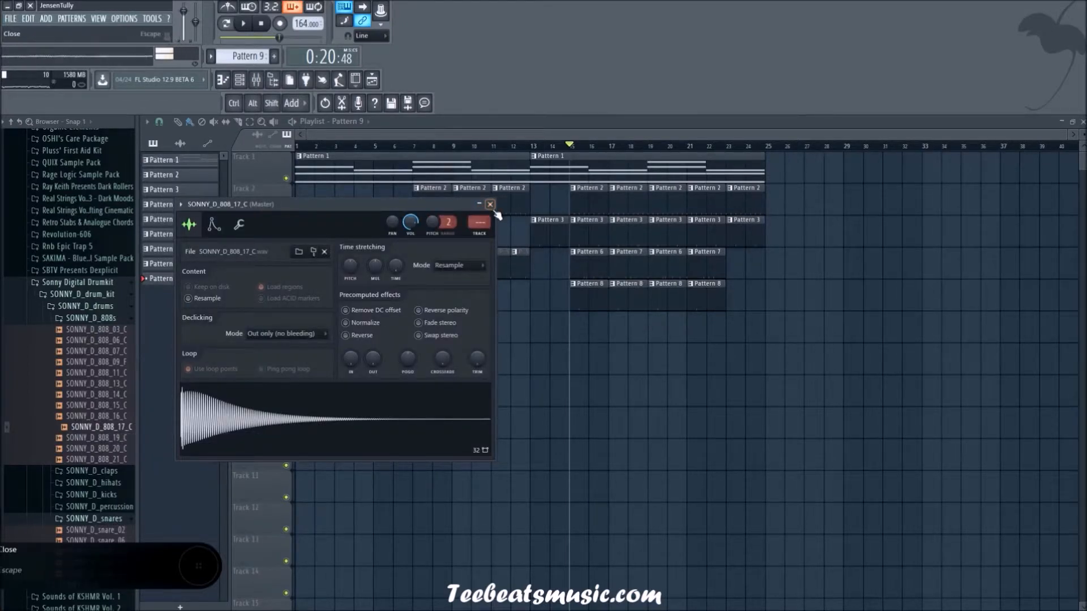
left_click(490, 206)
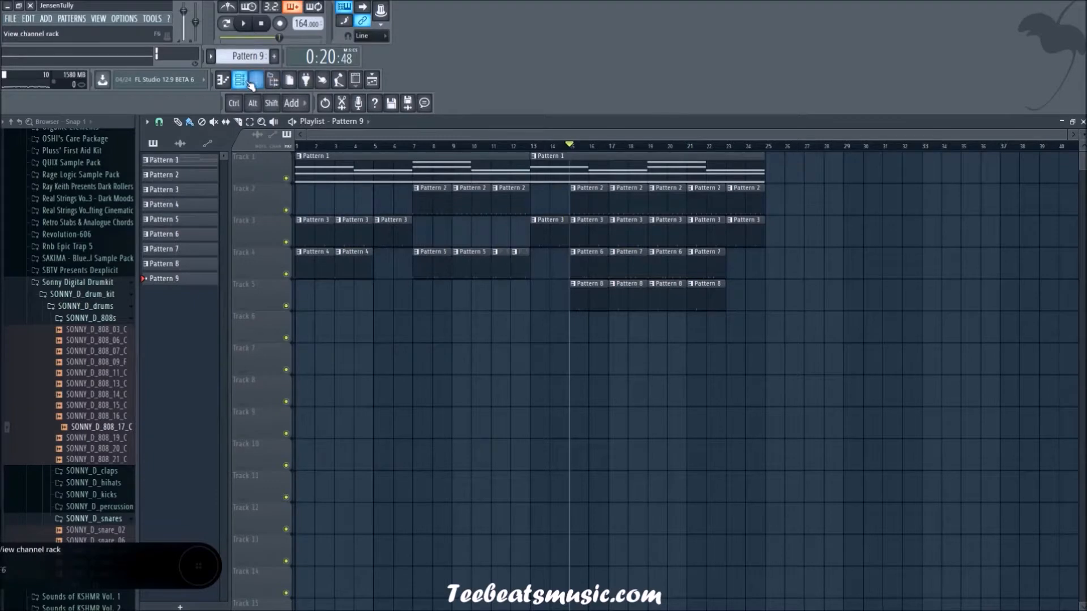
Step: Open the piano roll of the SONNY_D_808_17_C channel in Pattern 9
left_click(252, 84)
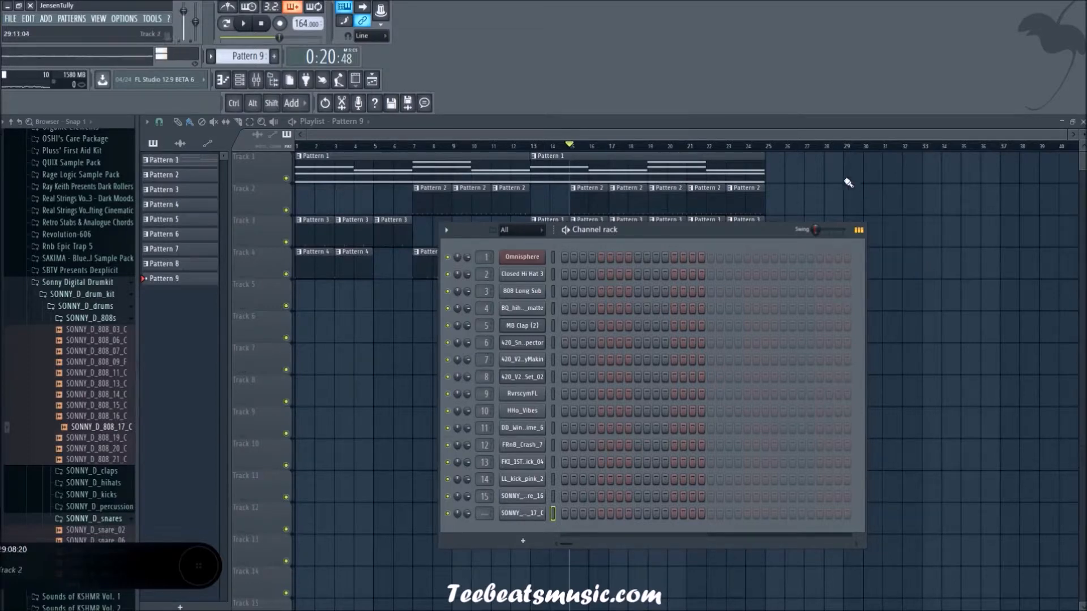
key("F6")
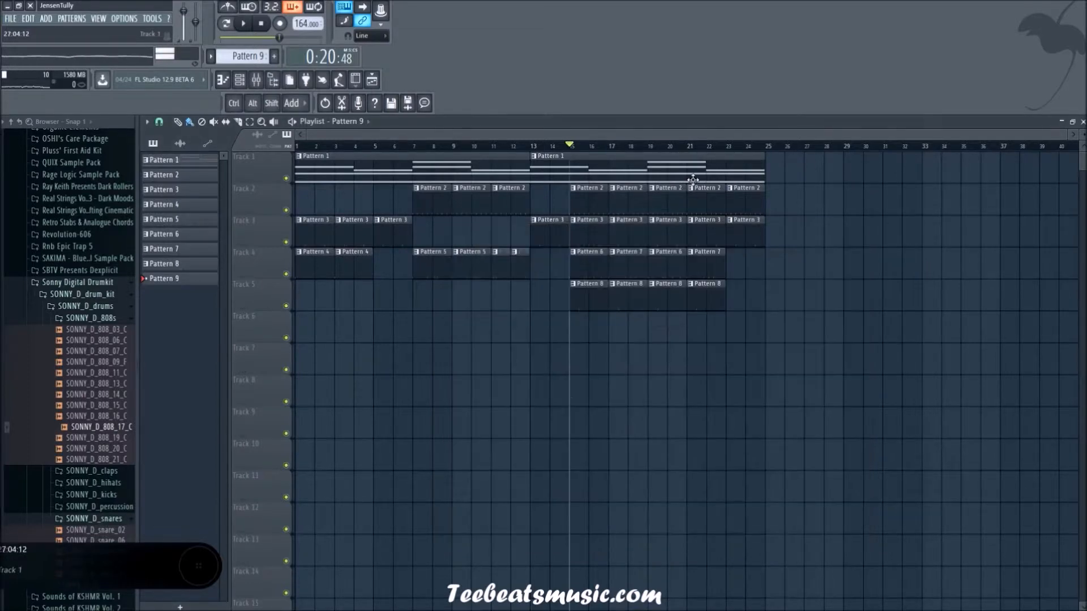
left_click(248, 84)
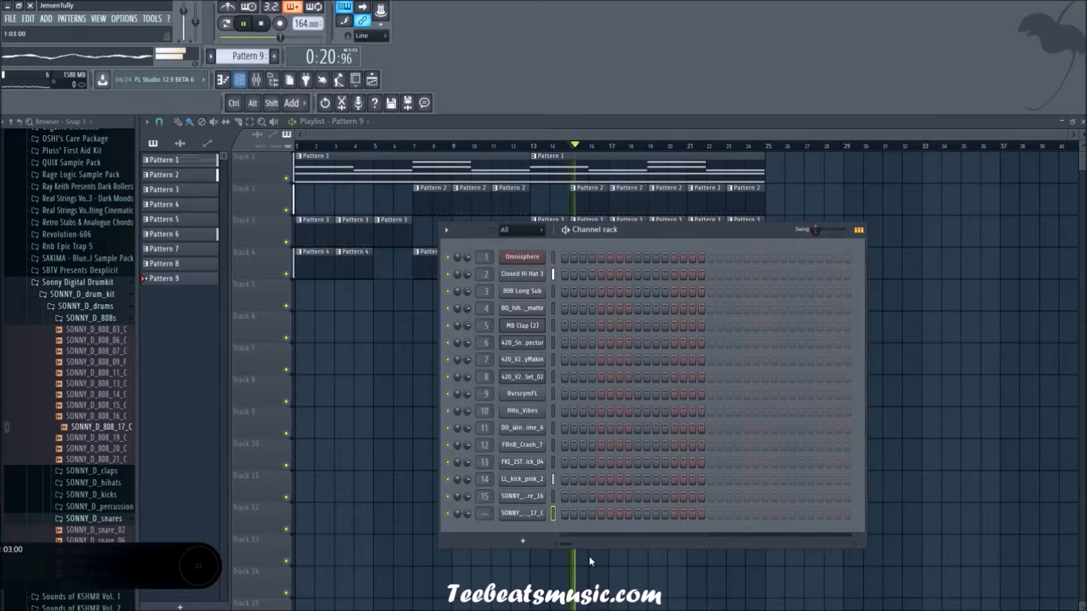
right_click(543, 513)
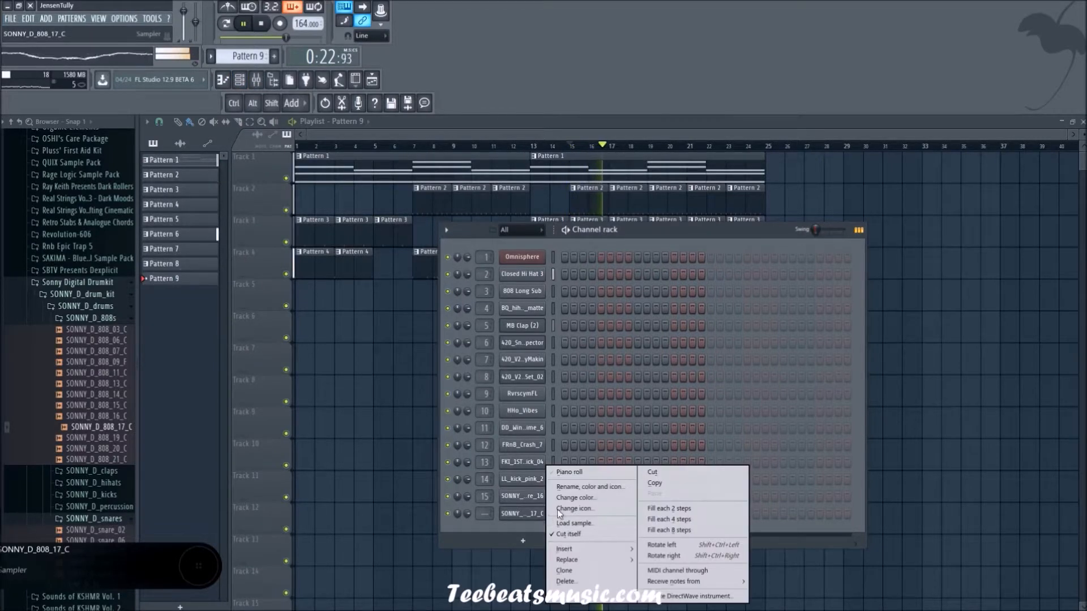
left_click(569, 473)
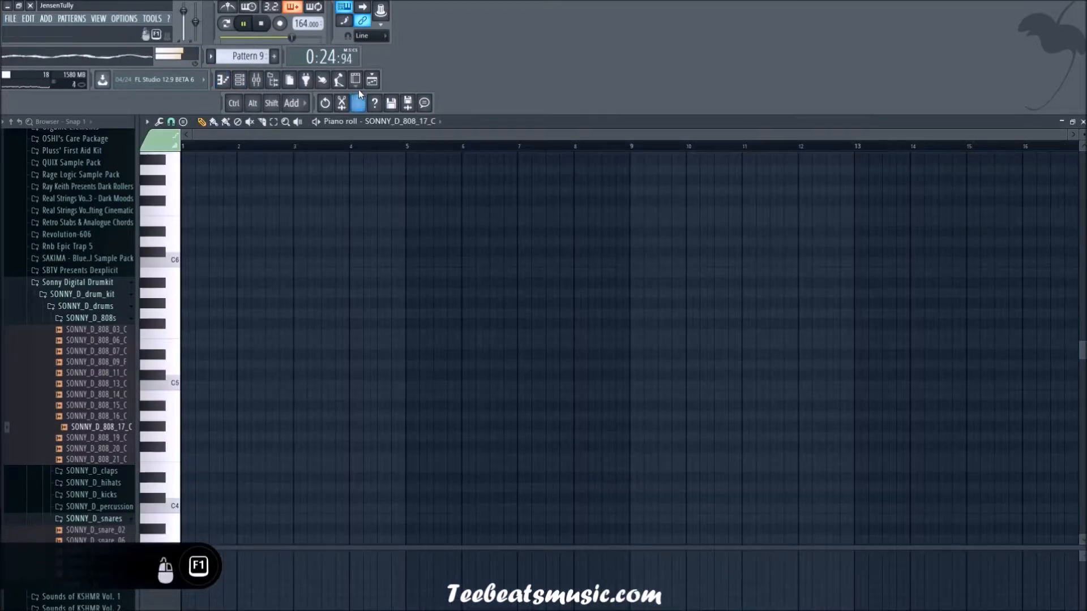
Step: Place a Pattern 9 clip at bar 15 on track 6 of the playlist and restart playback from there
left_click(372, 82)
left_click_drag(576, 333, 598, 334)
left_click(571, 146)
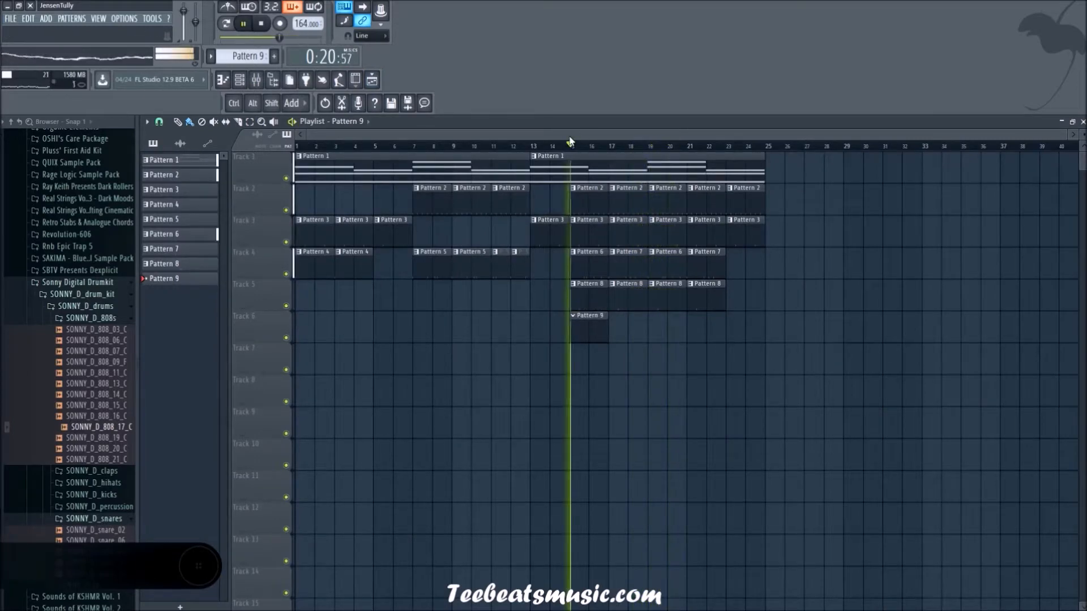
Step: Restart playback from bar 1, open the SONNY_D_808_17_C piano roll in Pattern 9 and audition keys for the bass note
left_click(296, 146)
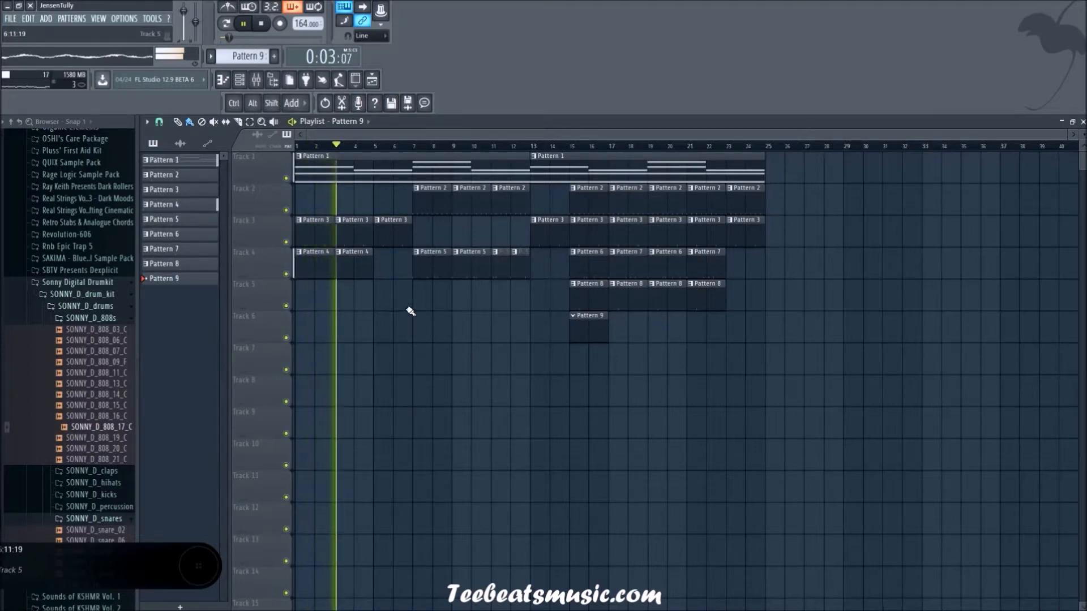
left_click(240, 80)
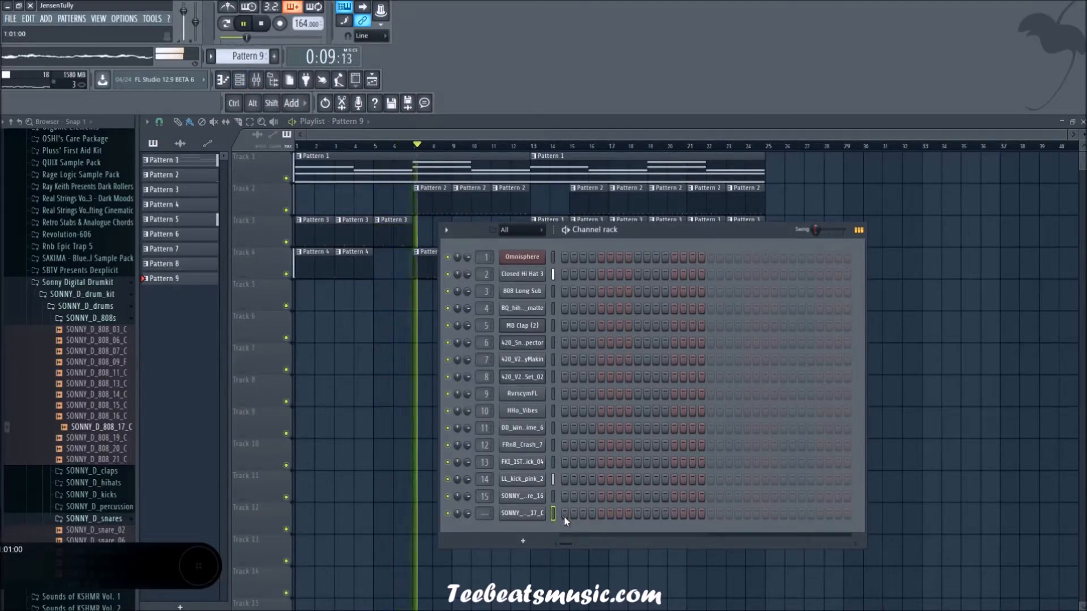
right_click(539, 512)
right_click(539, 512)
right_click(538, 513)
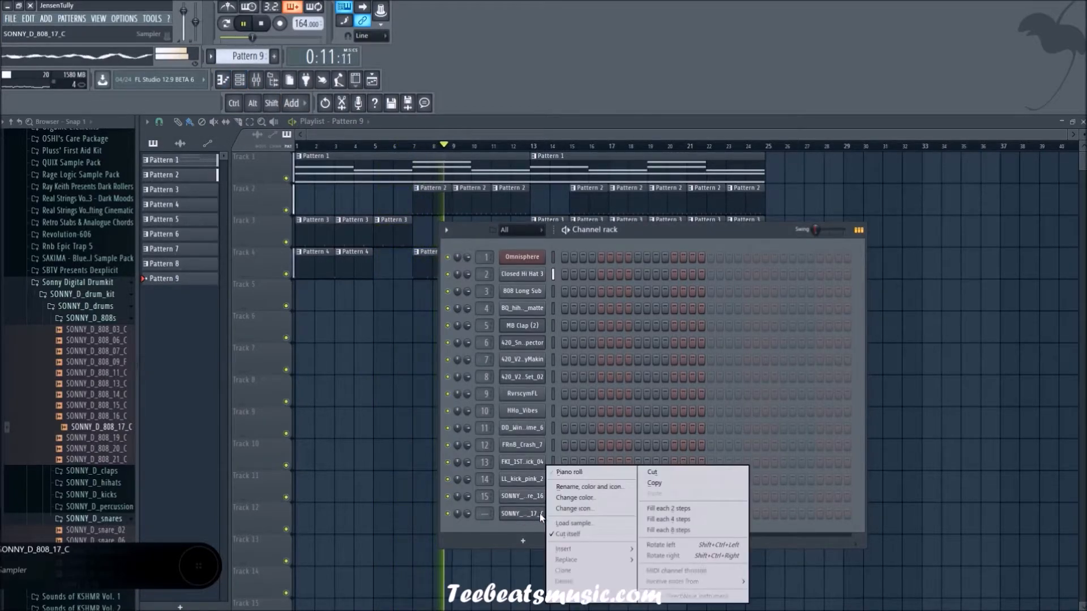
left_click(569, 473)
mouse_move(140, 365)
left_mouse_down()
mouse_move(155, 331)
mouse_move(157, 351)
left_mouse_up()
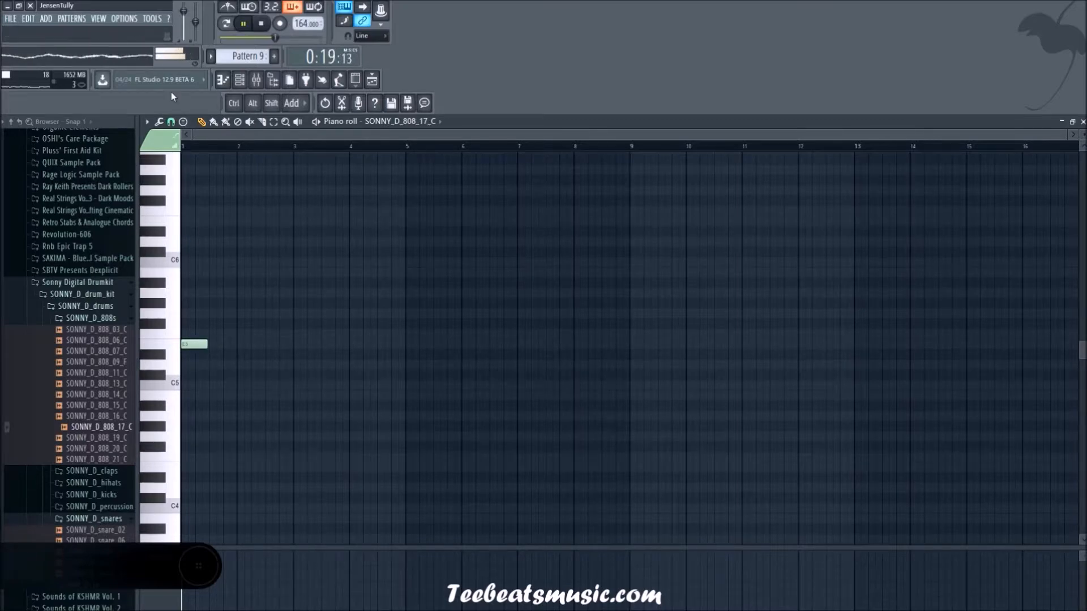
Step: Try adding a second E5 note at bar 2 of the 808 pattern while changing the note snap
left_click(170, 122)
left_click(180, 284)
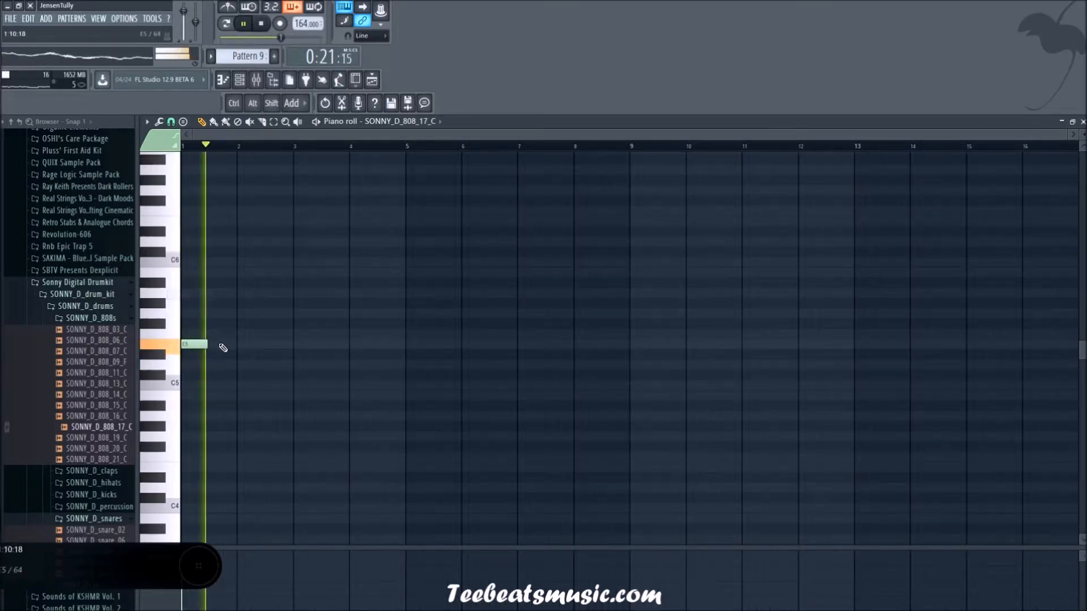
left_click(252, 347)
key("space")
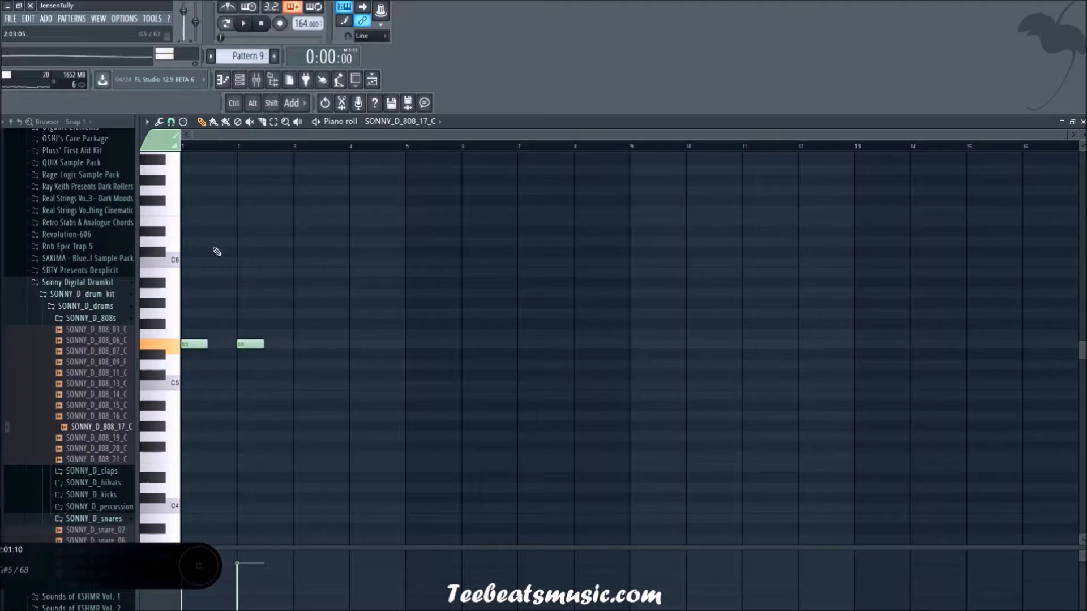
left_click(172, 122)
left_click(194, 274)
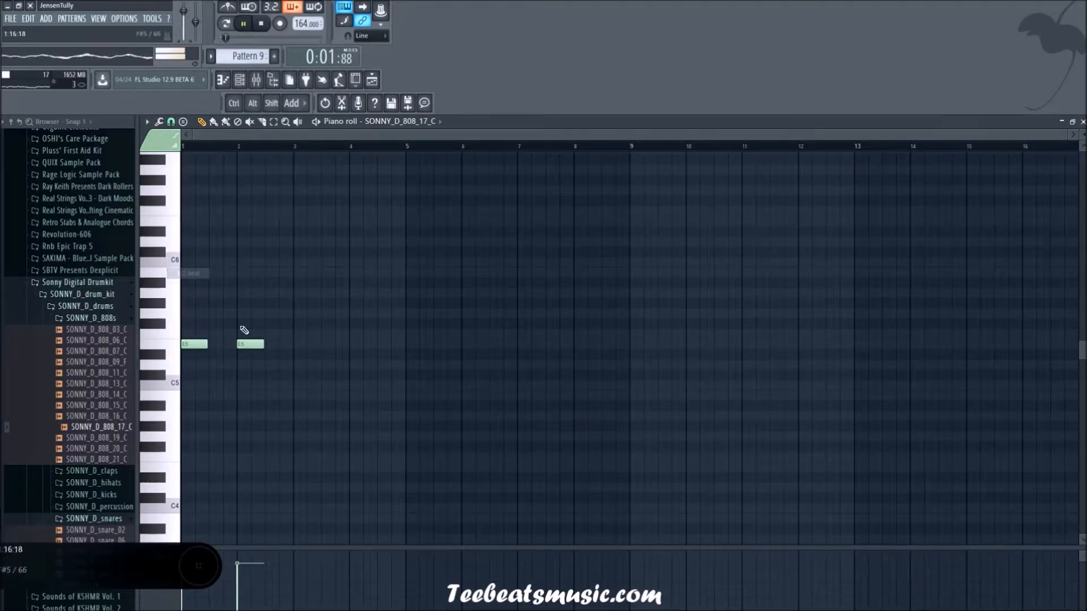
Step: Set a new note snap for the 808 piano roll and delete the trial notes in bar 1
scroll(254, 345, "up", 4)
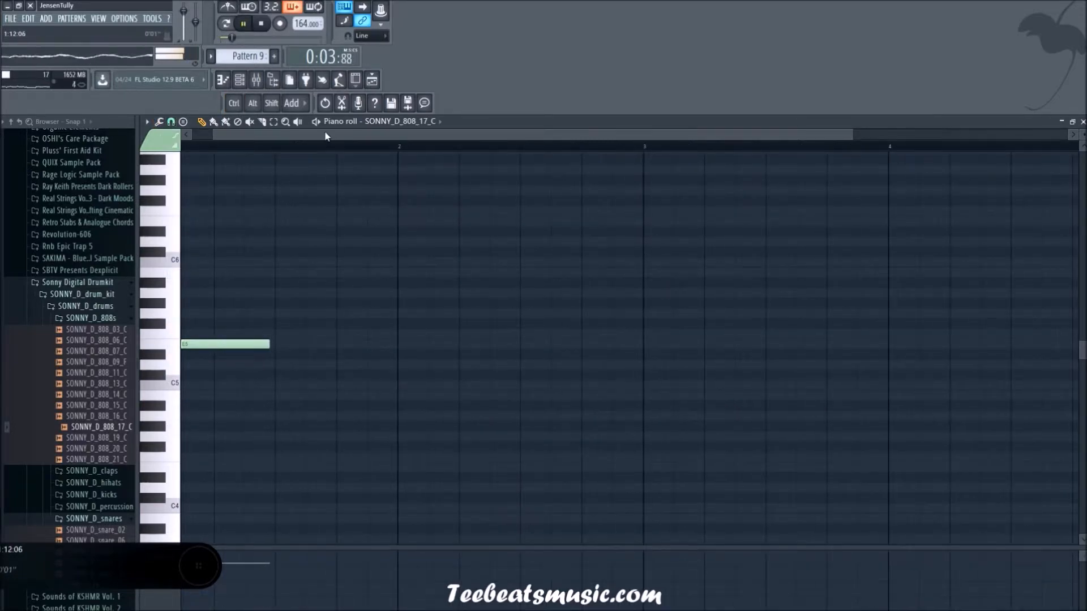
left_click_drag(325, 137, 301, 136)
left_click(171, 122)
left_click(193, 274)
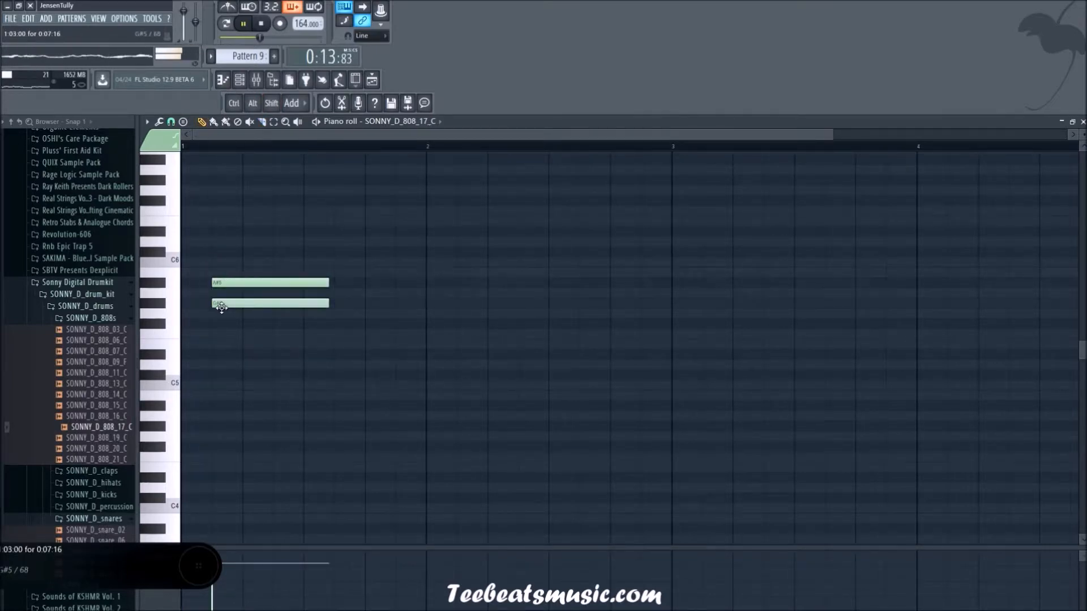
right_click(264, 283)
right_click(272, 314)
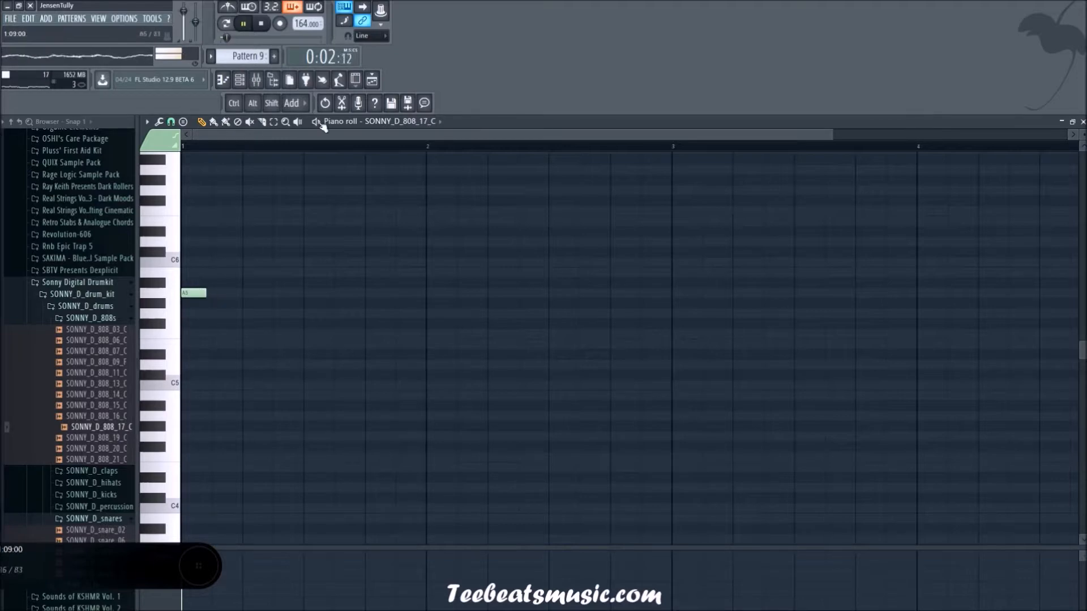
Step: Play the arrangement from bar 15 in the playlist to hear the 808 against the other patterns
left_click(372, 80)
key("space")
left_click(569, 146)
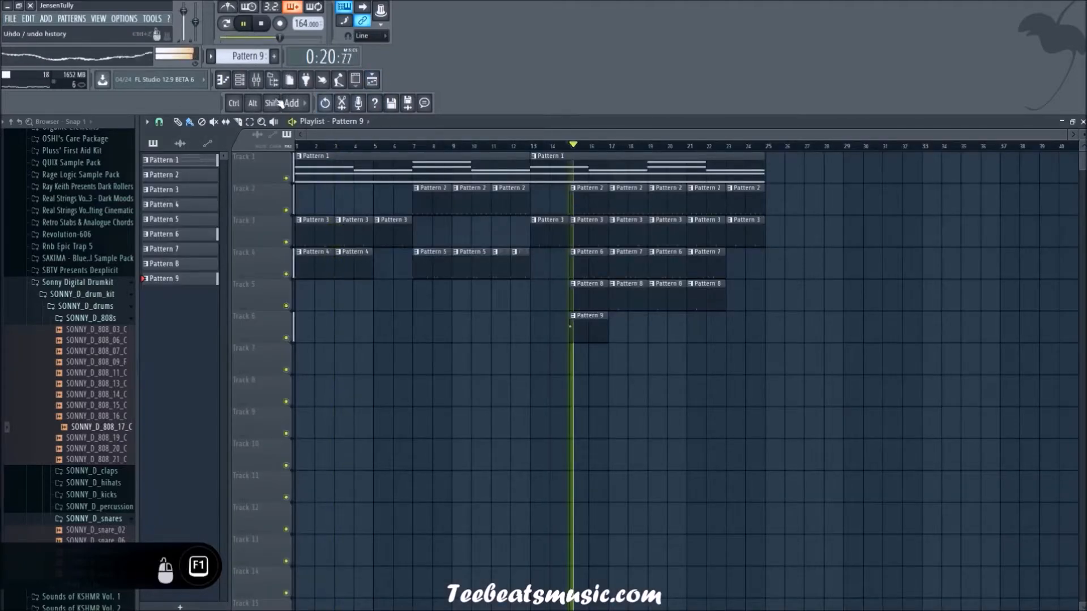
left_click(243, 85)
left_click(242, 85)
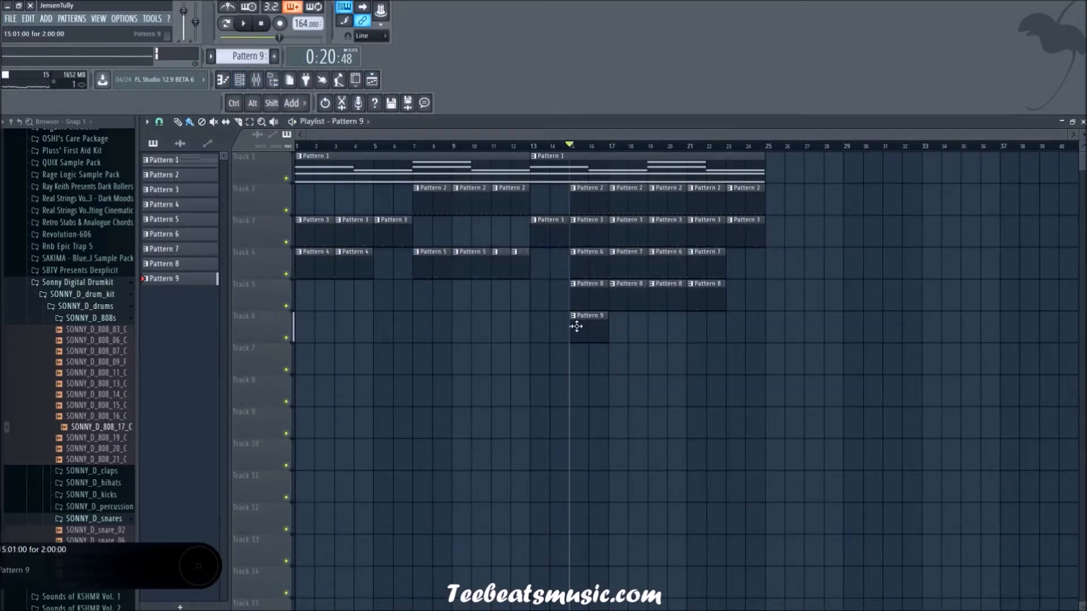
Step: Reopen Pattern 9's 808 notes and set the opening note at bar 1 to E5 with playback running
double_click(576, 326)
left_click(192, 325)
key("space")
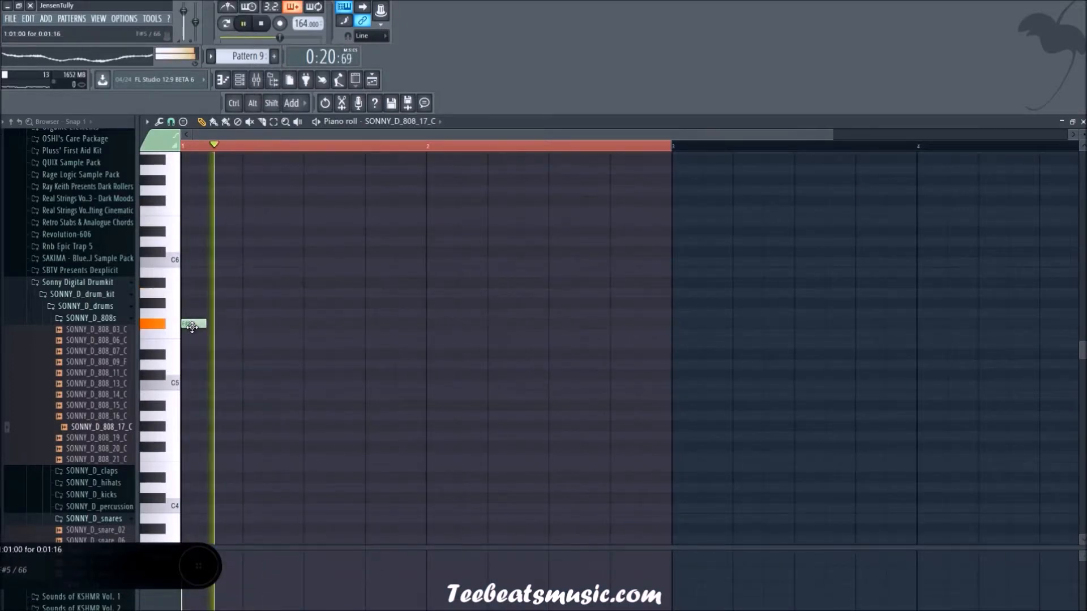
left_click_drag(191, 325, 192, 343)
Step: Remove the trial E5 note at bar 2 and add two E5 notes half a beat apart, starting on beat 4 of bar 1
scroll(278, 345, "down", 1)
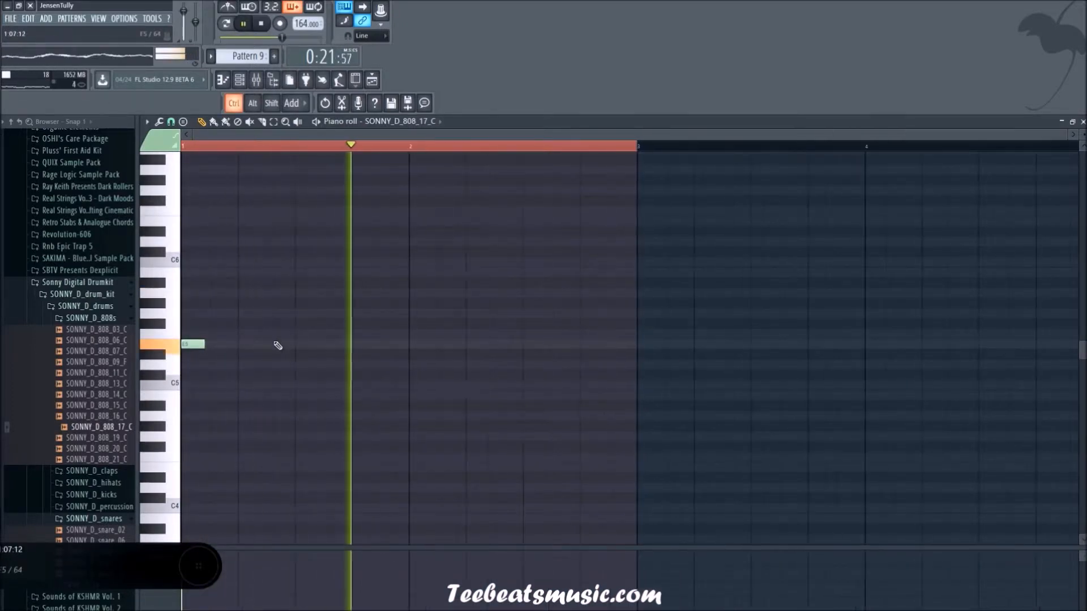
scroll(263, 350, "down", 1)
left_click(369, 343)
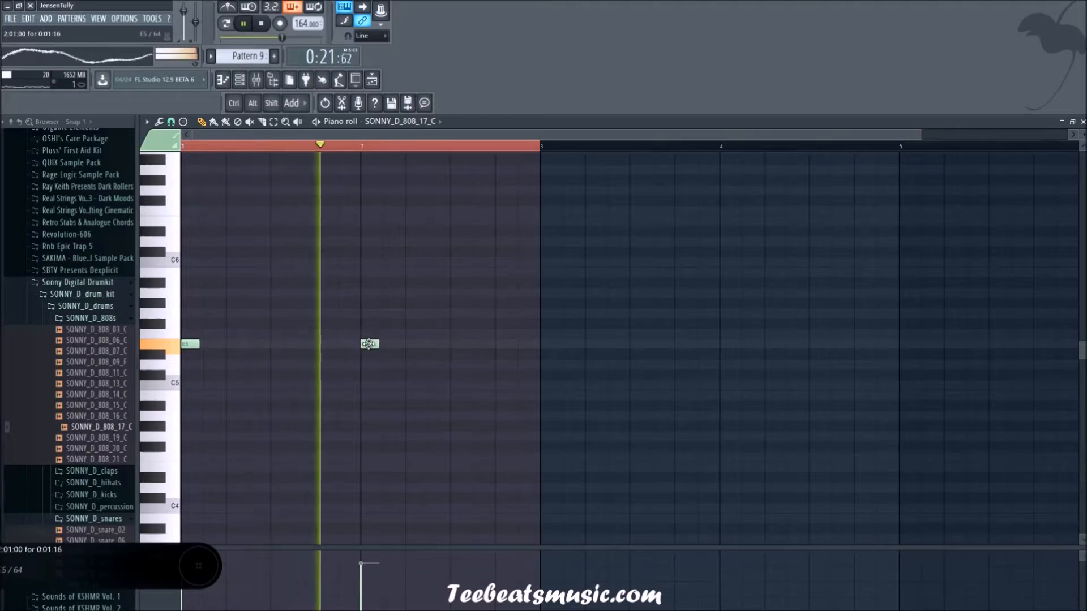
key("space")
right_click(372, 343)
key("space")
left_click(330, 344)
left_click(349, 344)
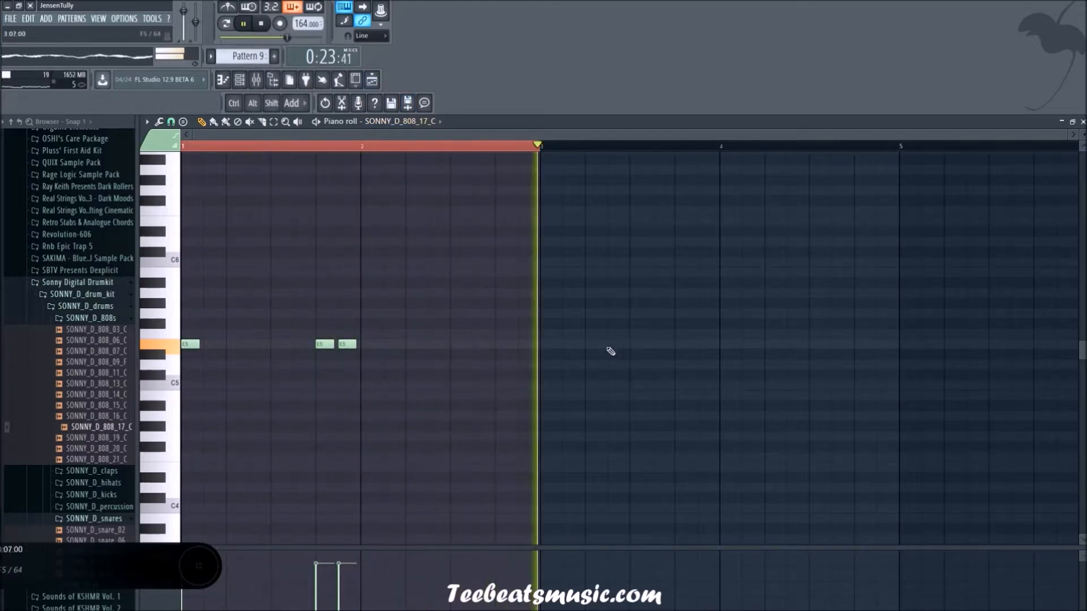
Step: Copy the Pattern 9 clip on track 6 of the playlist to bars 19 and 23
left_click(374, 81)
left_click_drag(582, 325, 739, 336)
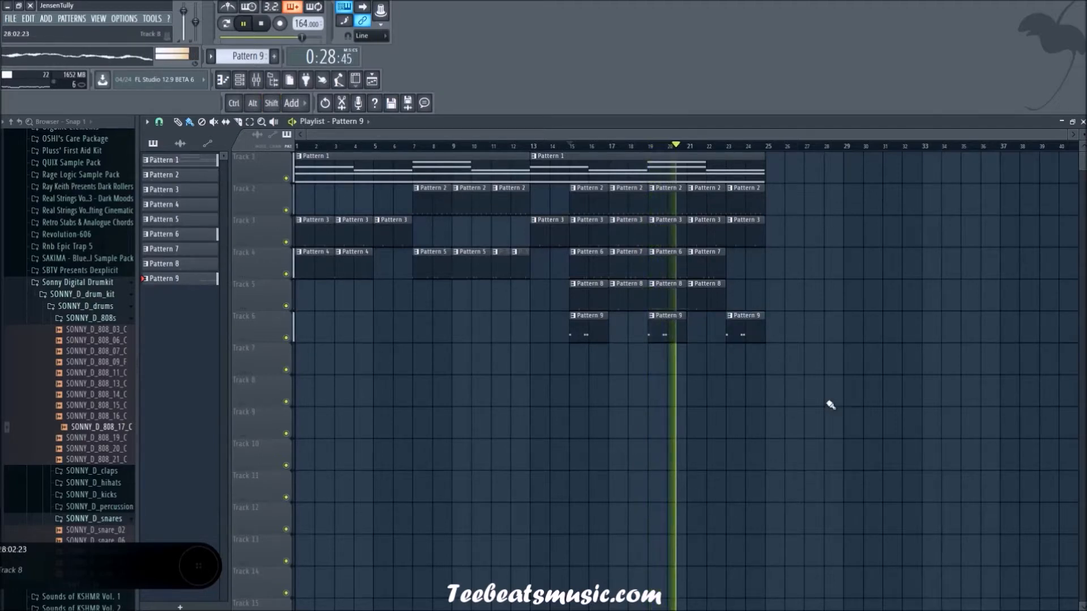
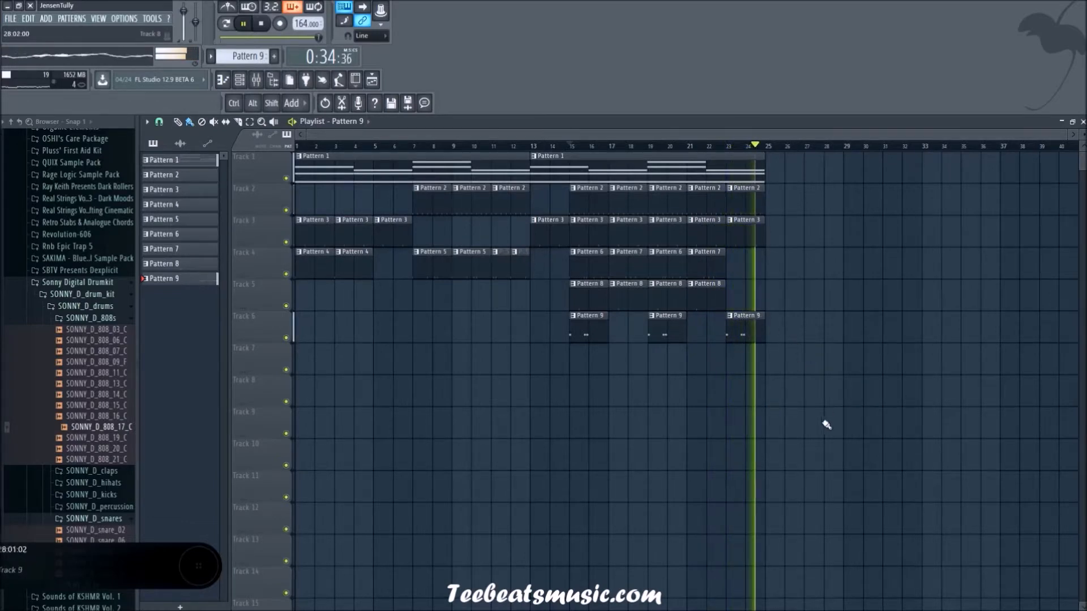
Step: Duplicate all playlist clips from bars 13 to 24 so the copies start at bar 25
left_click_drag(934, 470, 597, 153)
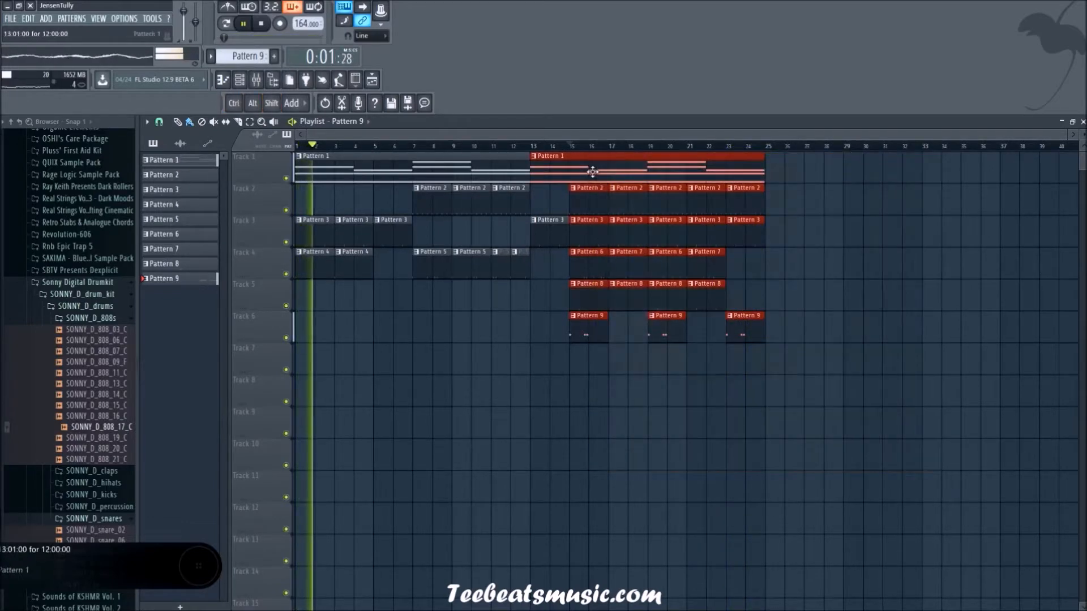
left_click_drag(892, 469, 541, 153)
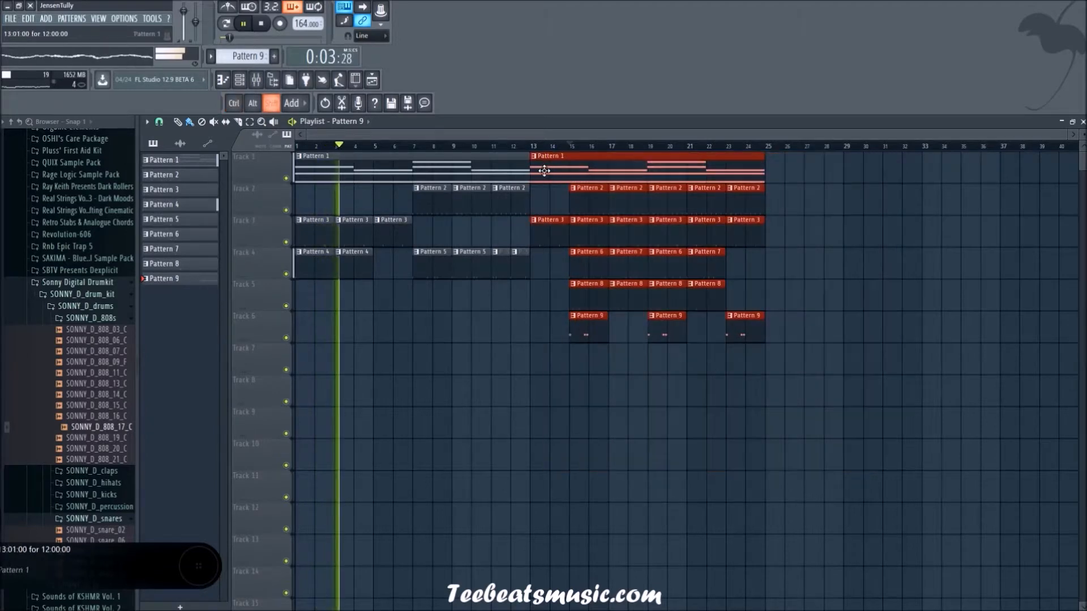
key("ctrl+b")
left_click(546, 441, "ctrl")
scroll(523, 442, "down", 2)
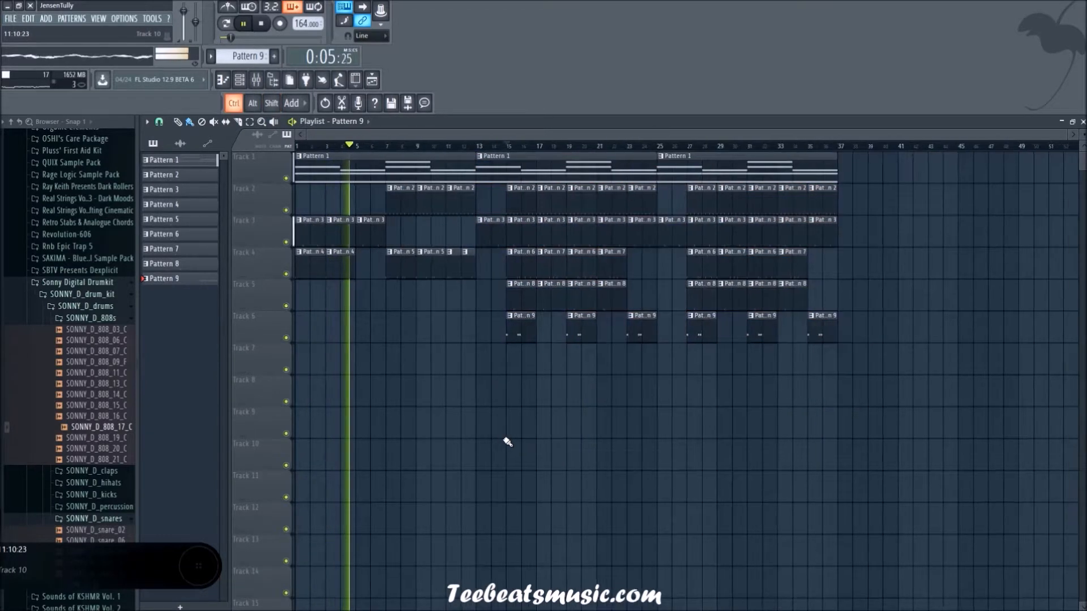
Step: Create a new empty pattern following Pattern 9 and return to the playlist
left_click(239, 79)
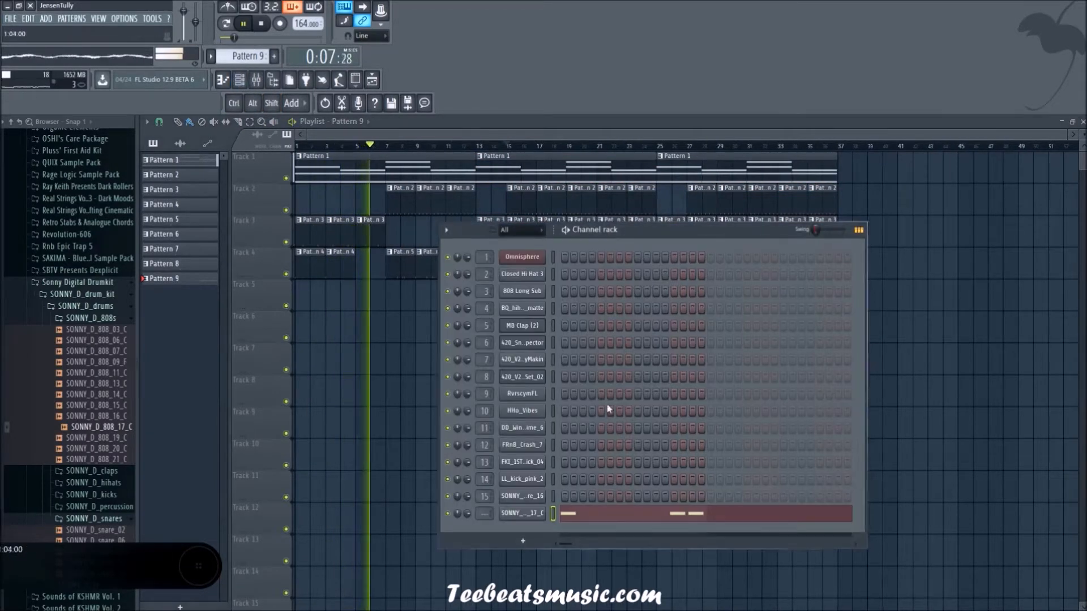
key("q")
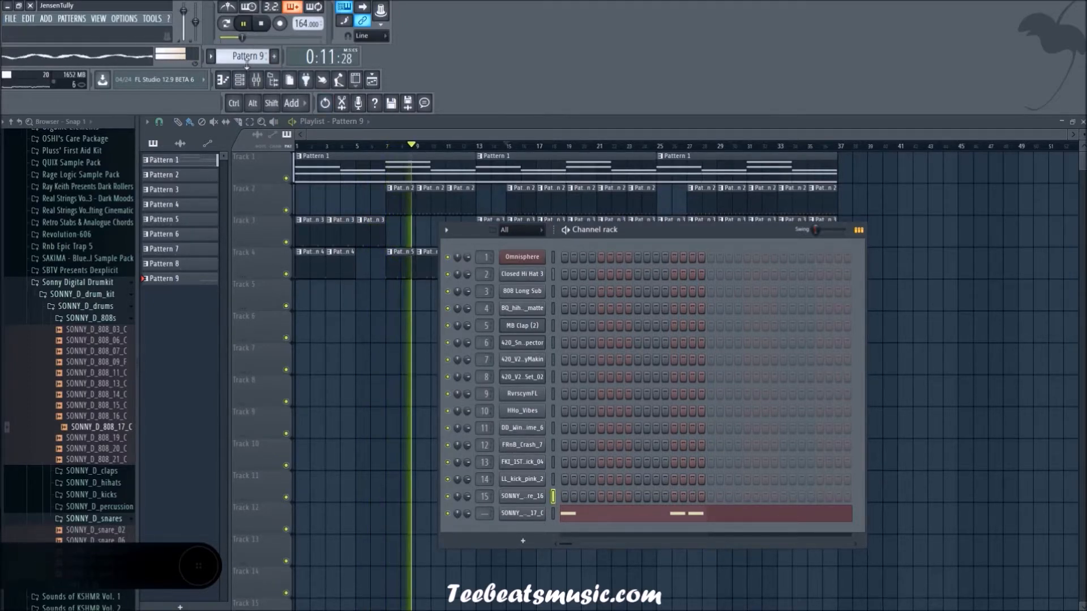
key("F4")
key("F6")
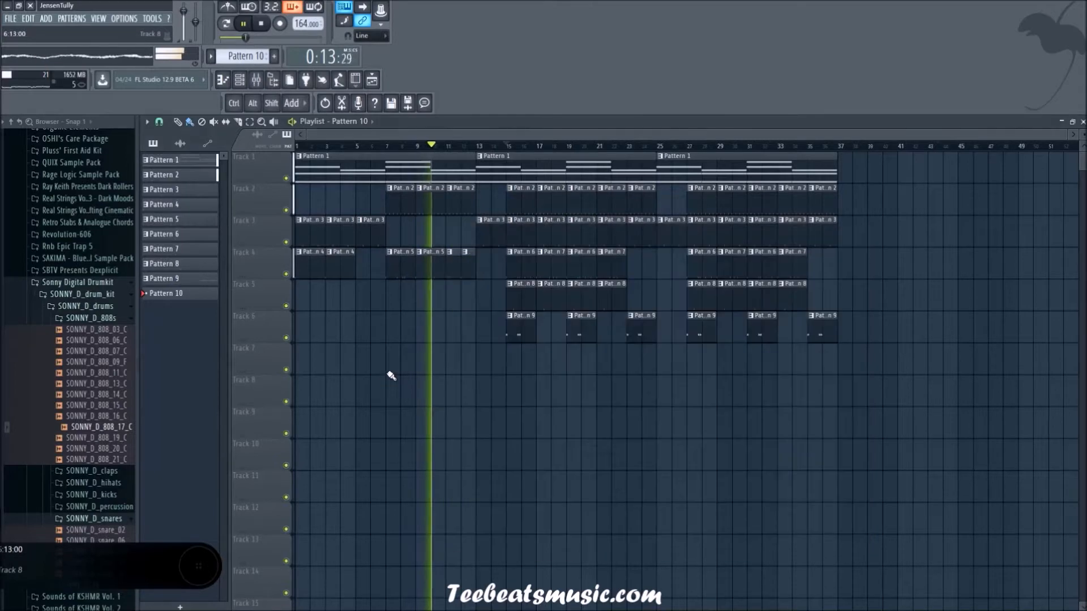
Step: Place a Pattern 10 clip on track 7 at bar 15 and restart playback from that bar
left_click(507, 146)
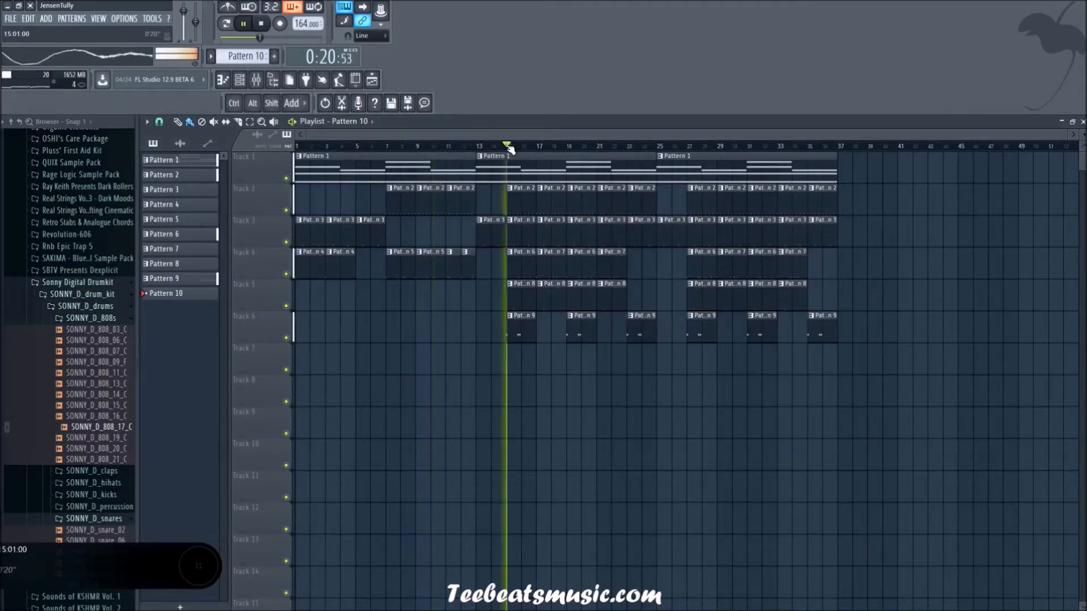
left_click(239, 79)
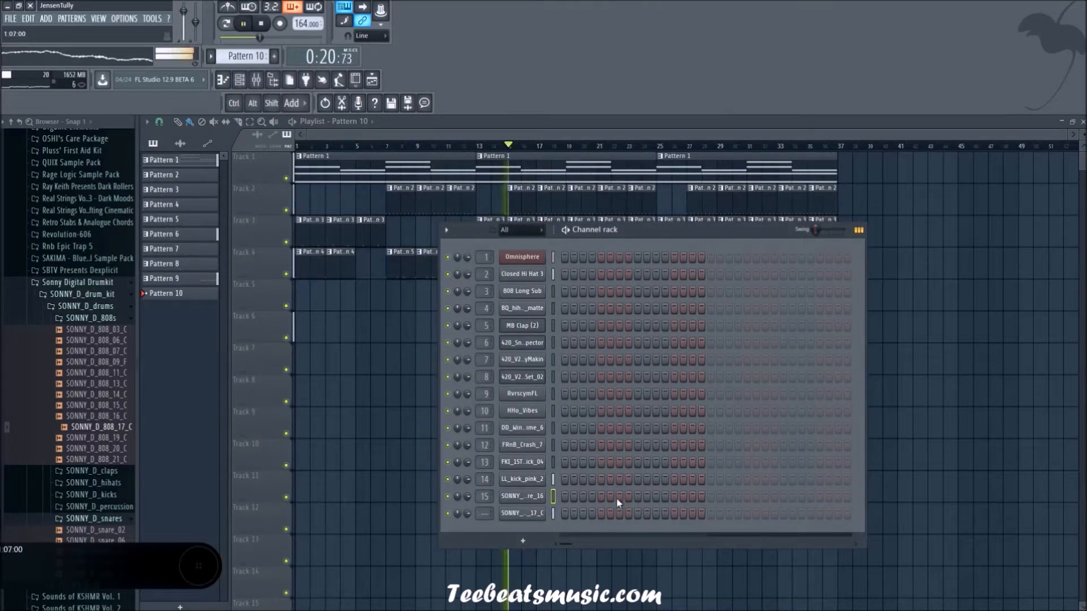
key("F6")
left_click(513, 364)
left_click_drag(519, 365, 534, 366)
key("space")
key("space")
Step: Test hit positions on the SONNY snare 16 channel of Pattern 10 during playback and keep one hit on step 13
left_click(240, 79)
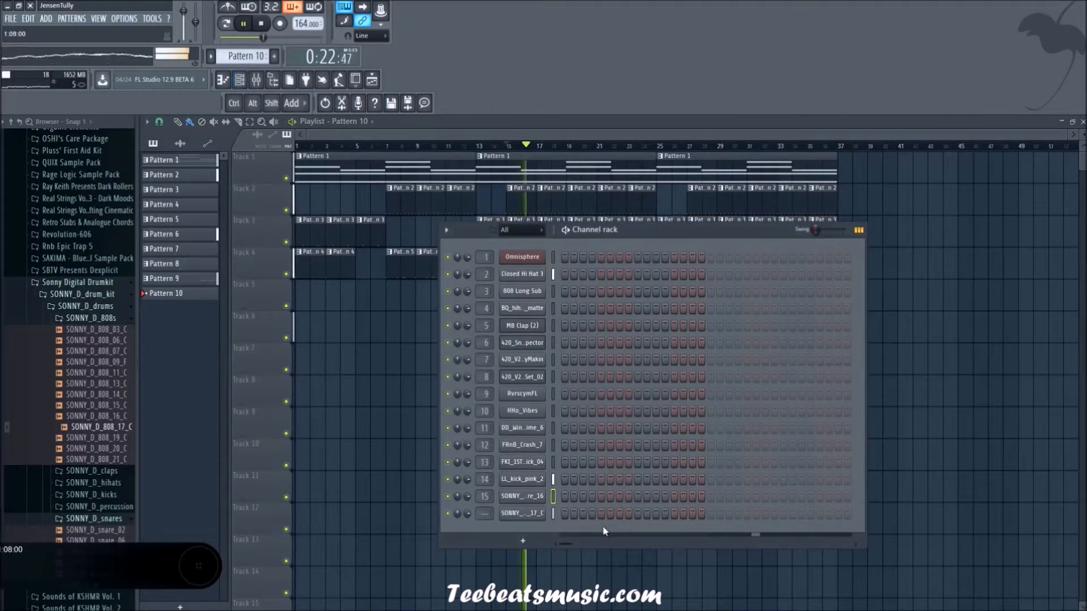
key("space")
key("space")
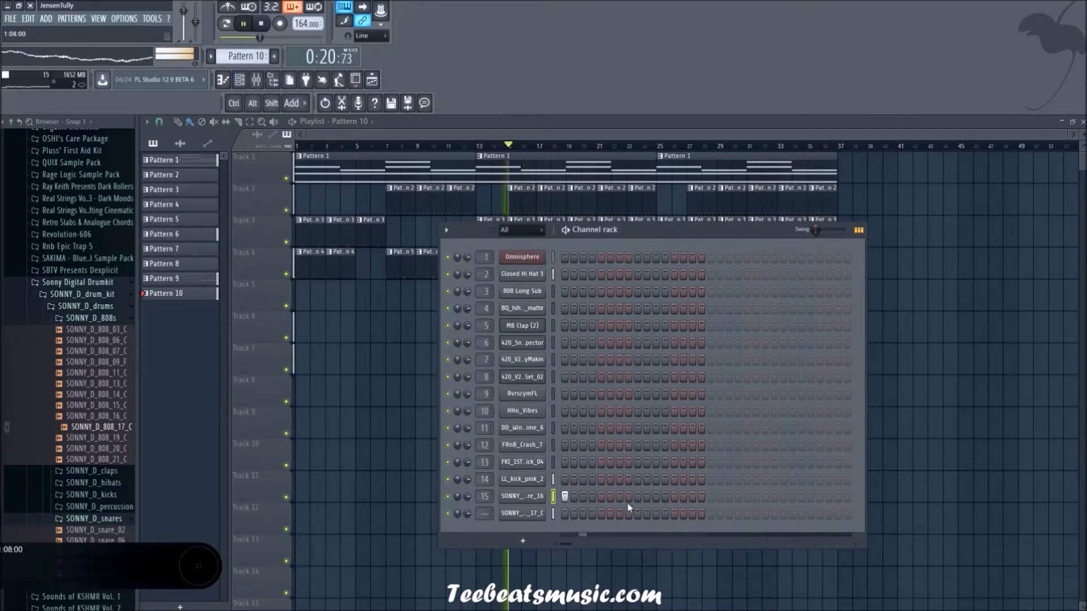
left_click(564, 496)
key("space")
key("space")
left_click(638, 496)
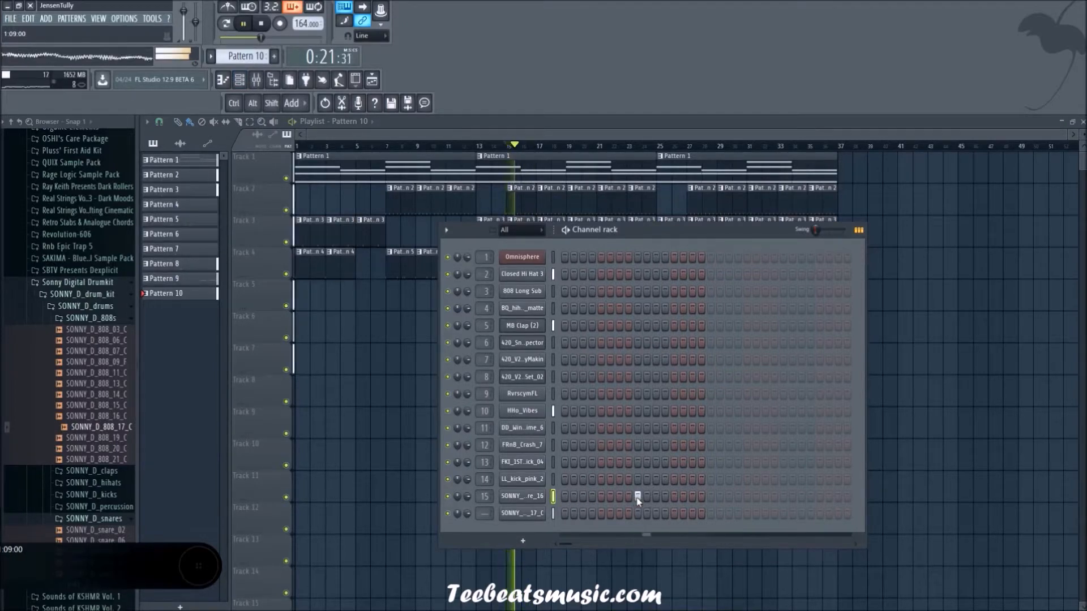
left_click(673, 497)
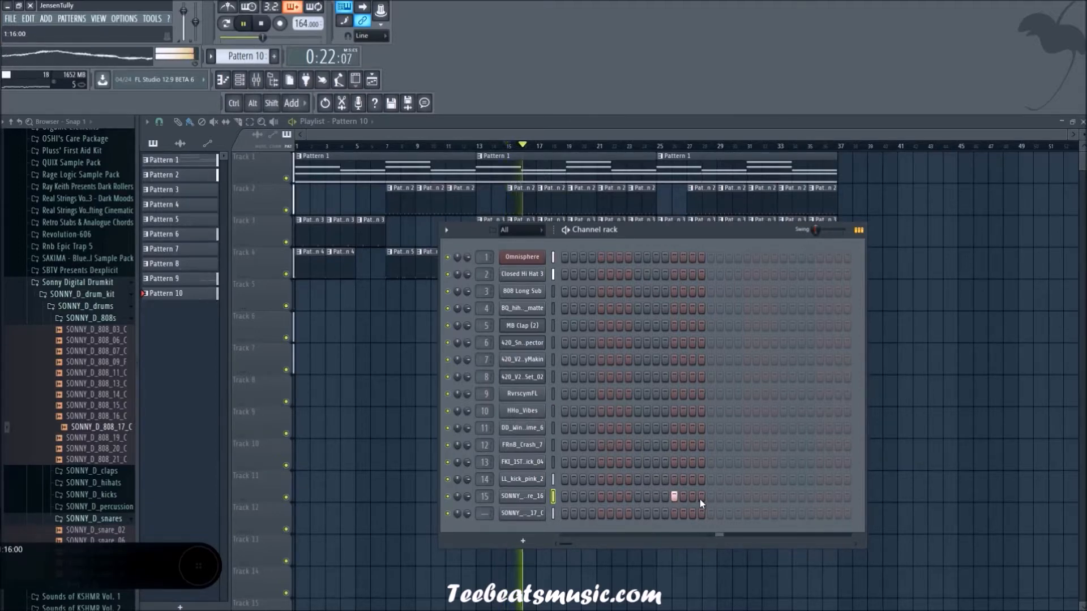
Step: Try second-bar positions for another SONNY snare 16 hit in Pattern 10 and keep it on step 21
left_click(747, 497)
left_click(764, 496)
left_click(765, 496)
left_click(746, 496)
left_click(728, 496)
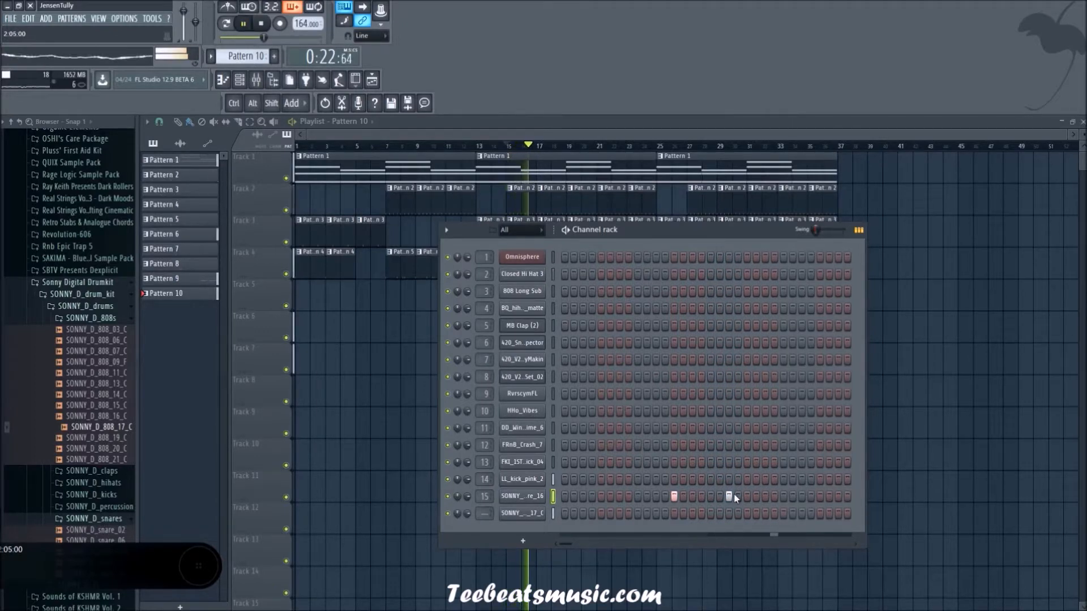
left_click(729, 496)
left_click(746, 496)
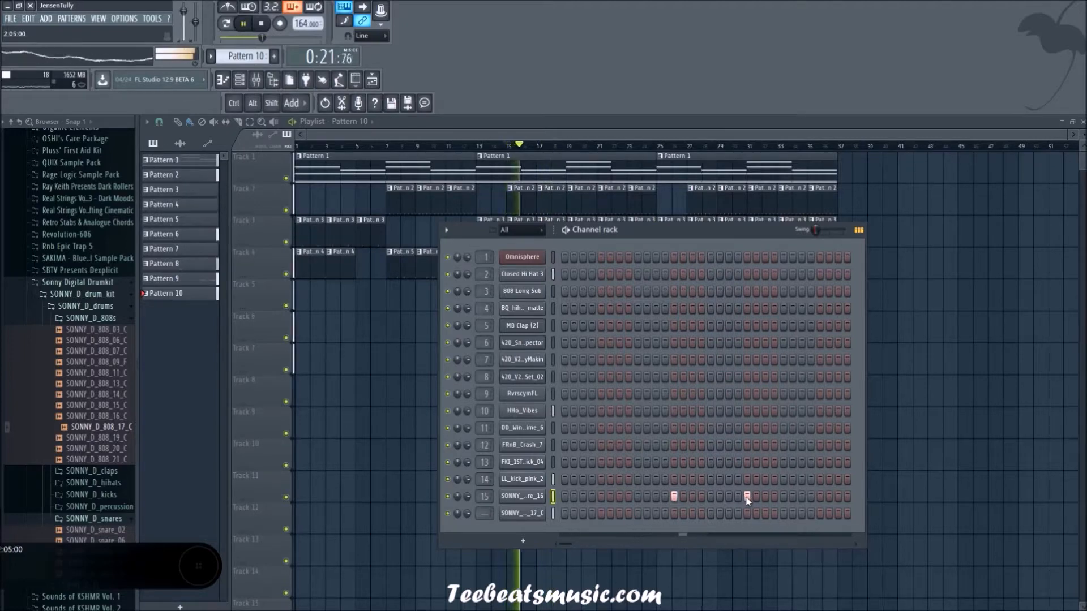
left_click(747, 497)
left_click(747, 497)
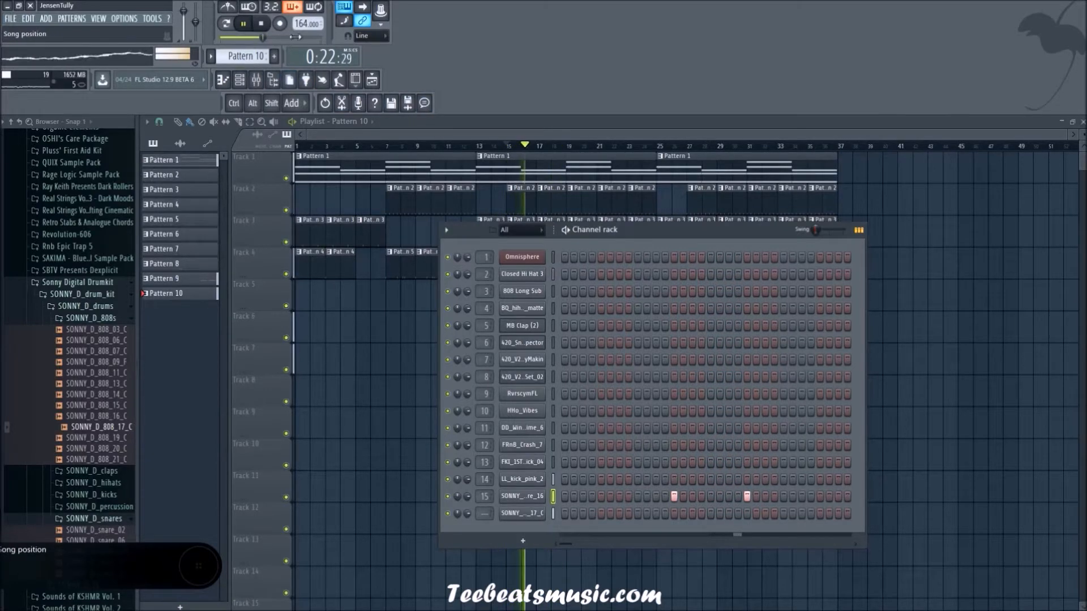
Step: Clone Pattern 10 and place the copy on track 7 of the playlist at bar 17
left_click(237, 57)
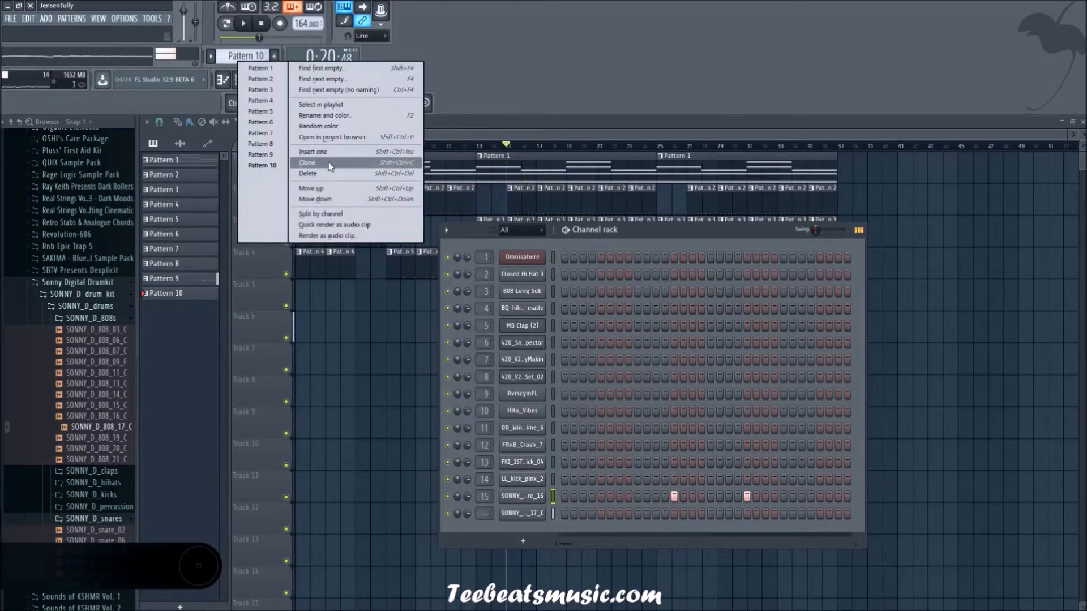
left_click(326, 165)
key("F6")
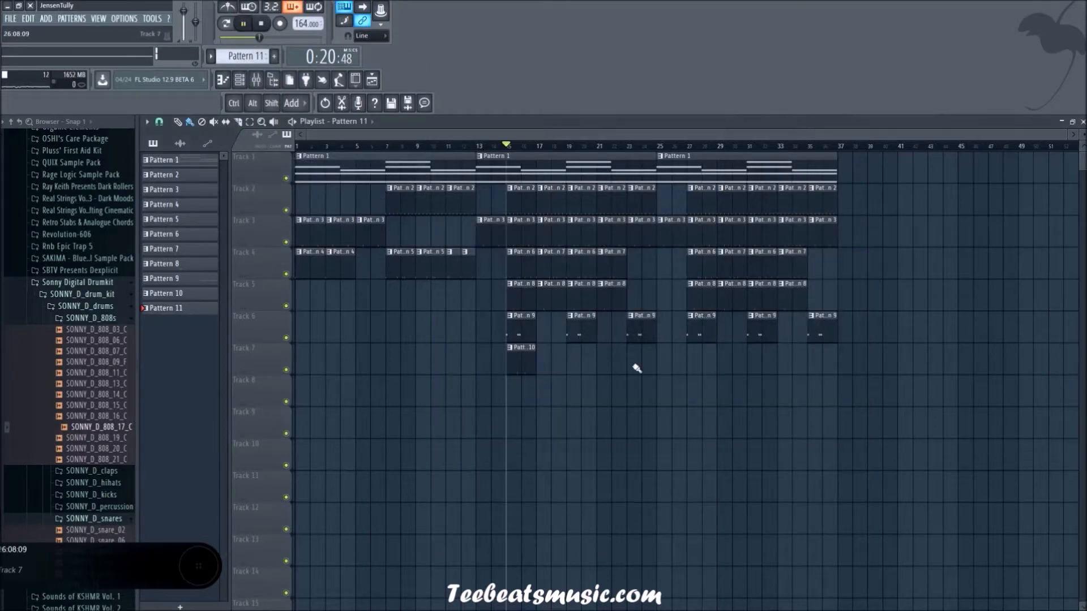
left_click(552, 368)
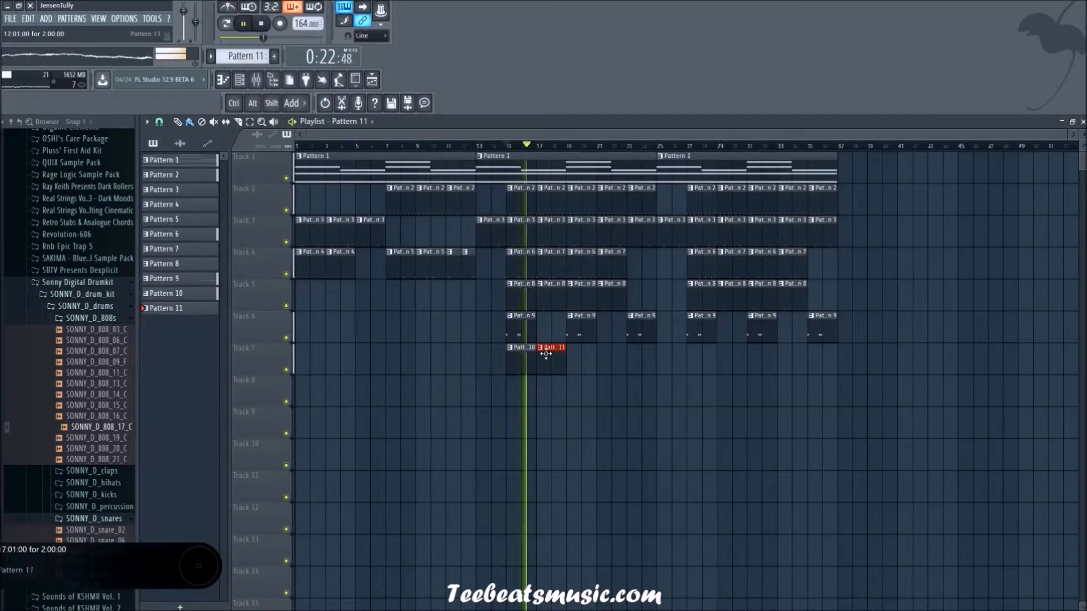
Step: Open Pattern 11's snare sequence and add SONNY snare 16 hits on steps 25, 28, 29 and 30
double_click(552, 365)
key("F6")
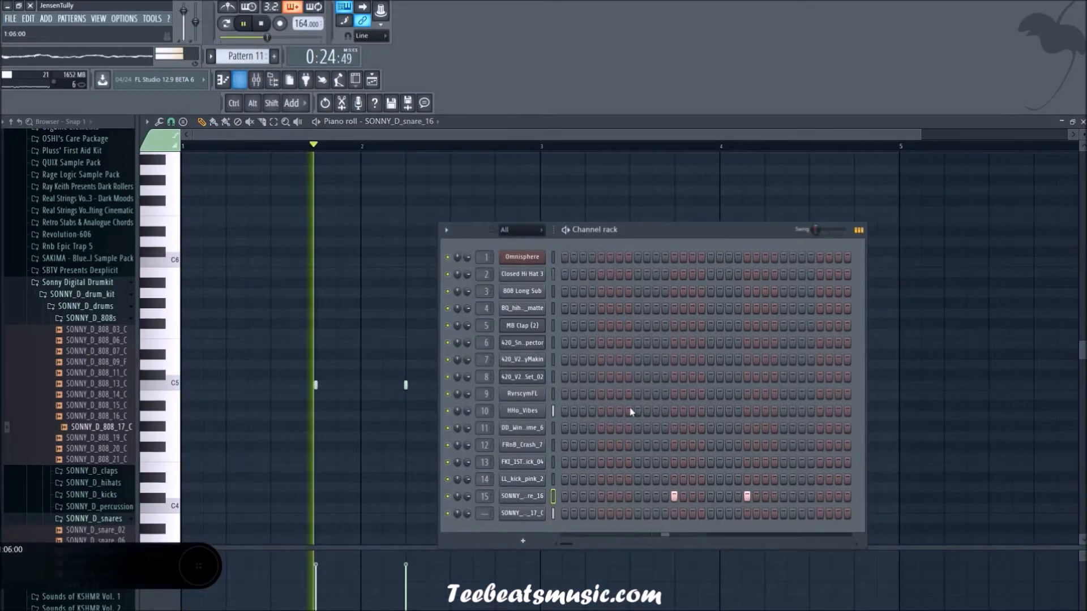
left_click(784, 497)
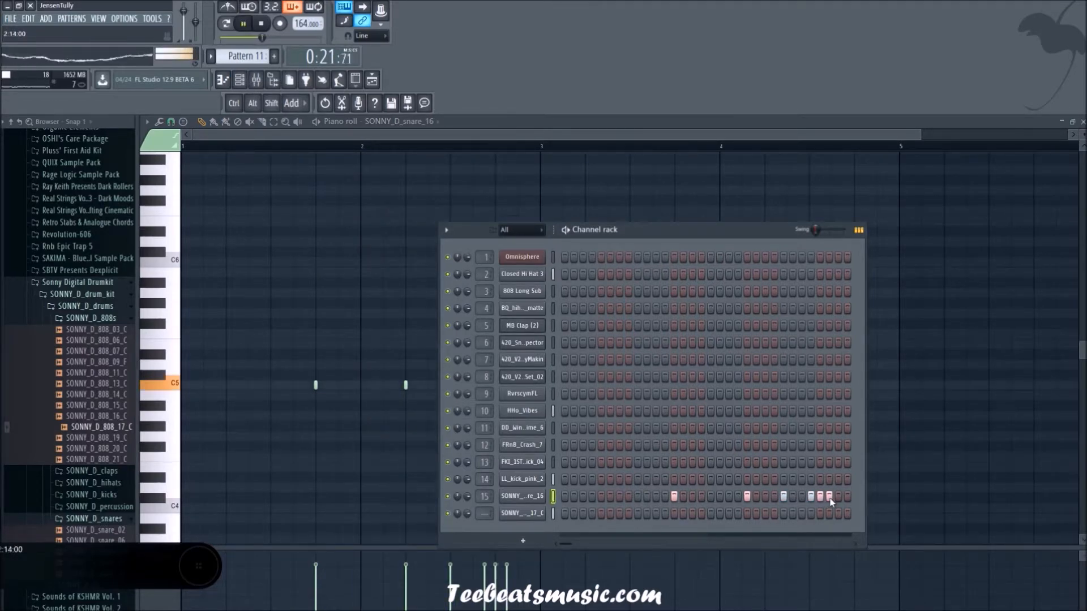
key("F6")
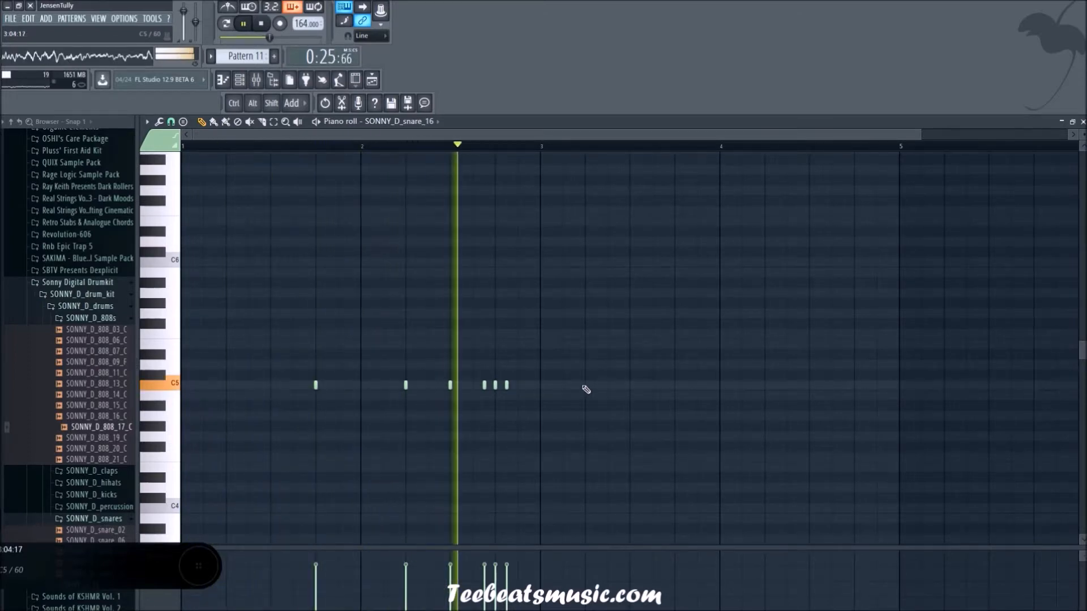
Step: Rework the end of Pattern 11's snare roll by removing the hits on steps 28 and 30 and adding one on step 31
left_click(373, 81)
left_click(371, 81)
left_click(371, 81)
left_click(241, 81)
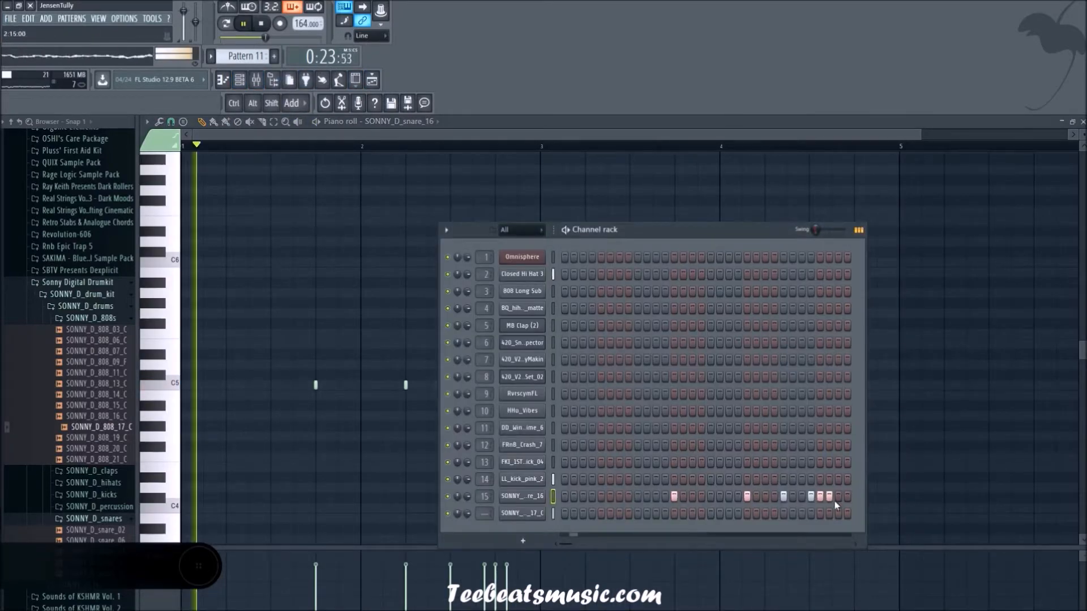
right_click(811, 497)
left_click(838, 497)
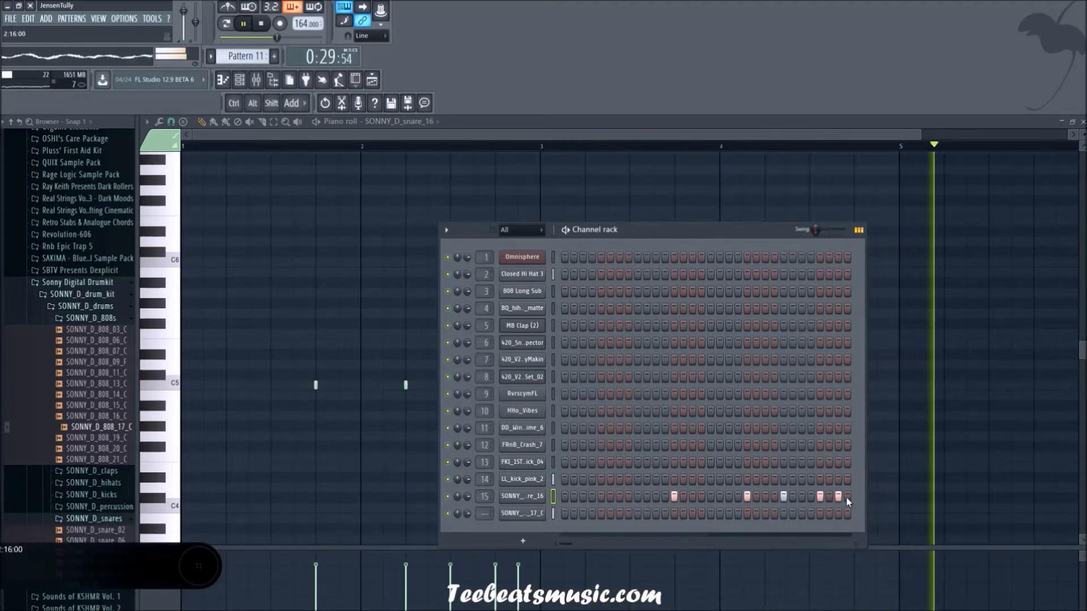
Step: Set the snap of the SONNY snare 16 piano roll to 1/6 step
key("F6")
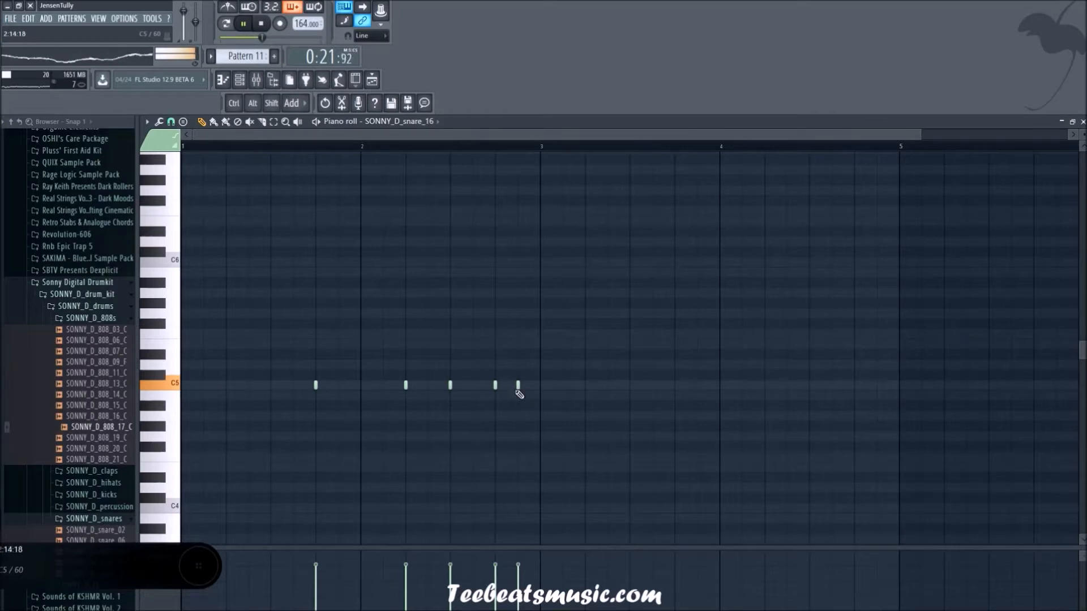
scroll(520, 394, "up", 3)
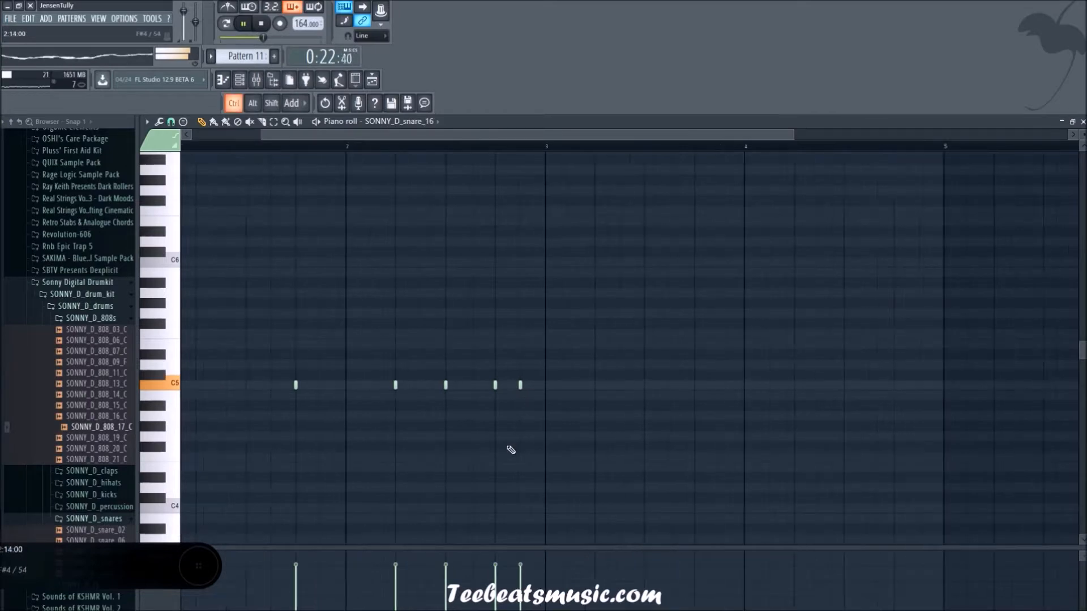
left_click(173, 123)
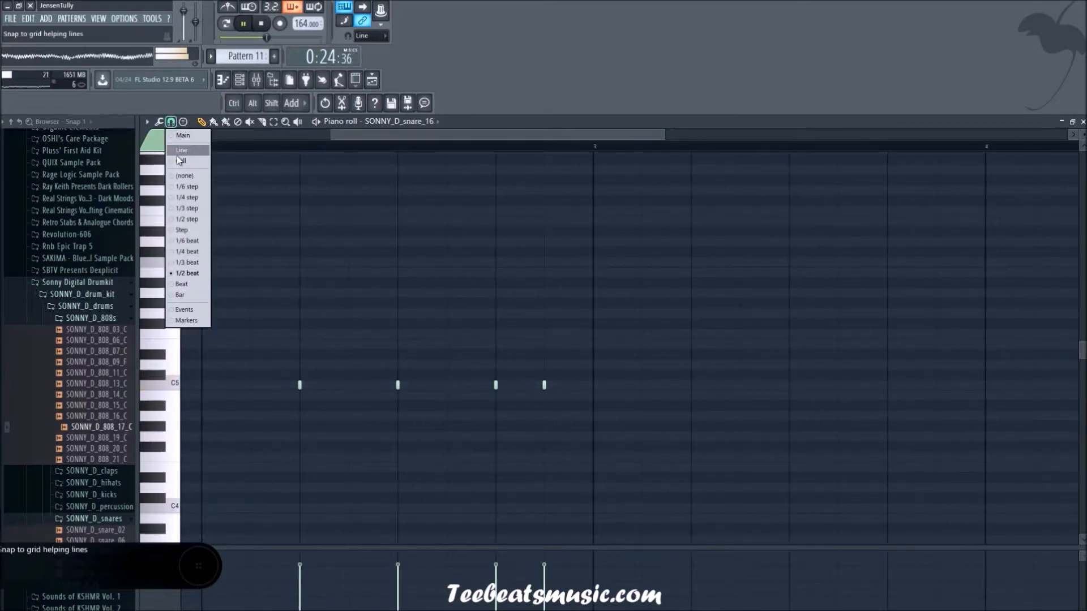
left_click(190, 186)
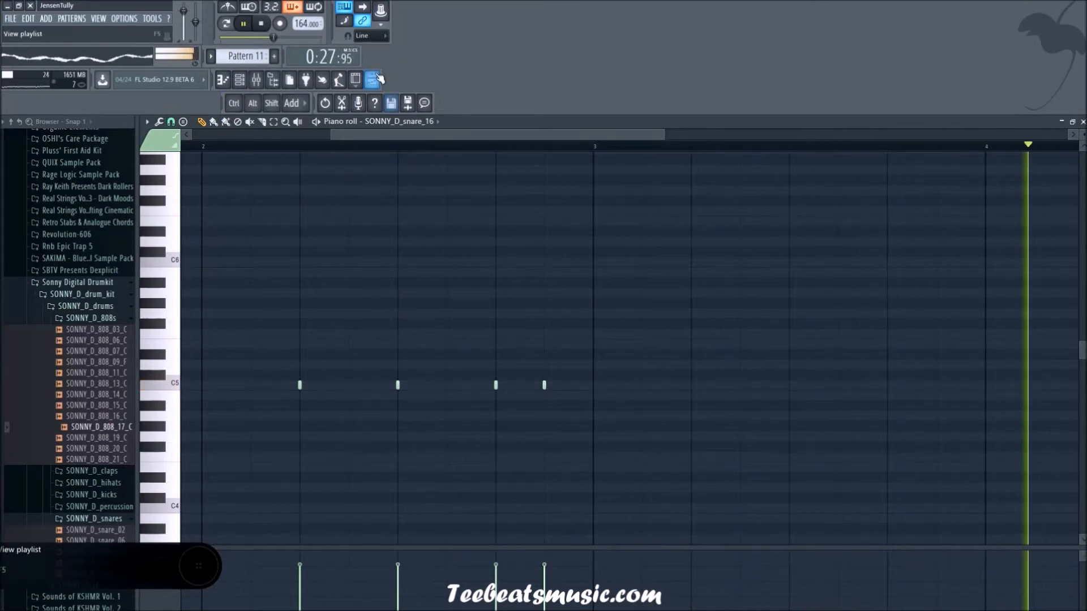
Step: Copy the Pattern 10 and Pattern 11 clips on track 7 of the playlist to bars 23 and 25
key("F5")
left_click_drag(690, 499, 641, 372)
left_click(704, 444)
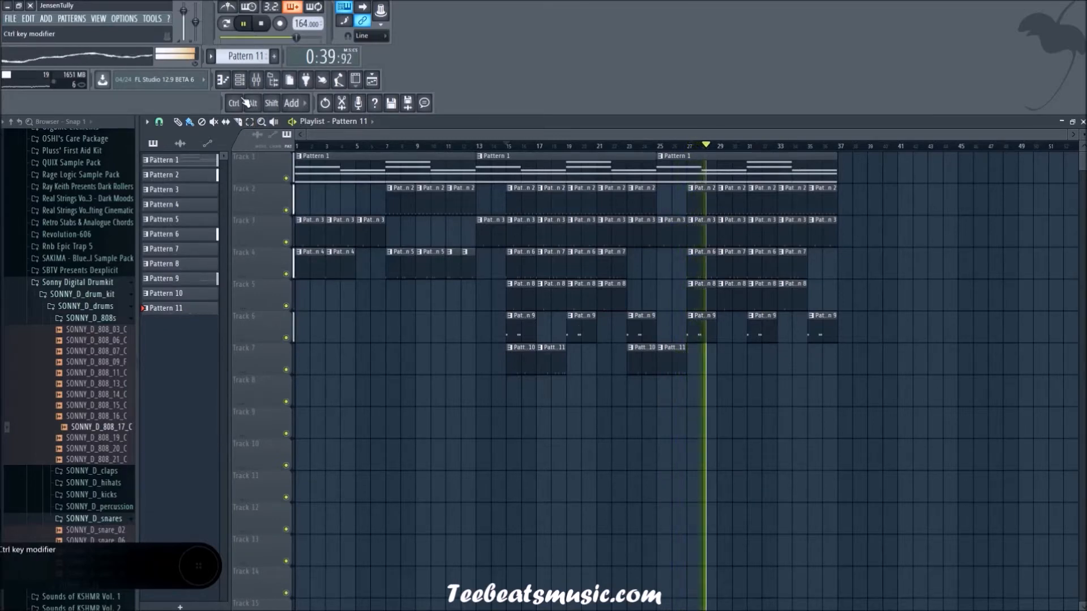
Step: Audition samples in the cymbals folder of Urban Drum Samples, including 18inch1barSwell and Hop_Crs
left_click(240, 80)
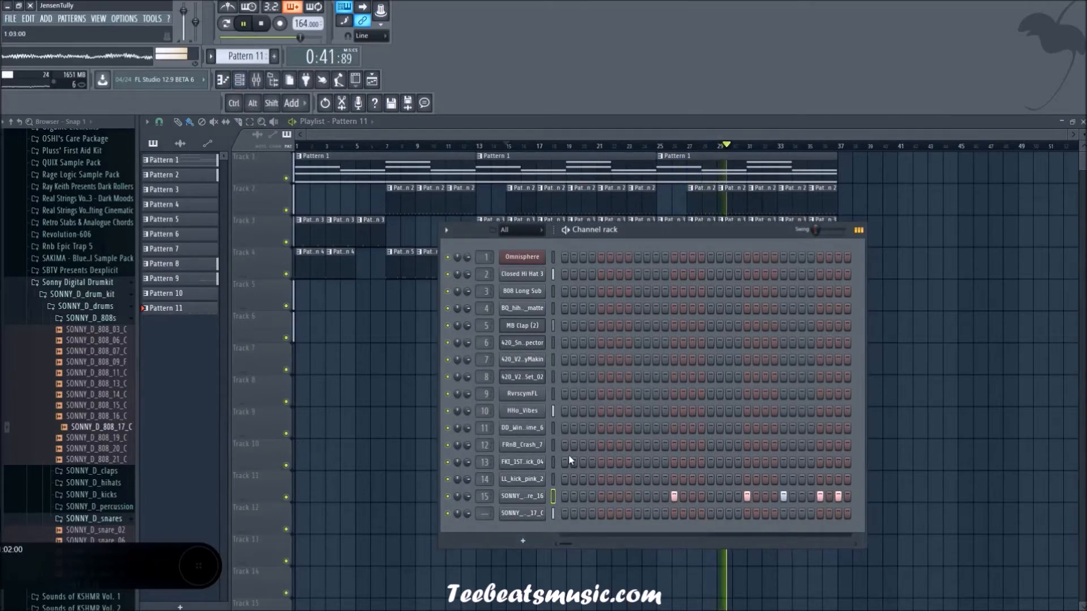
left_click(553, 445)
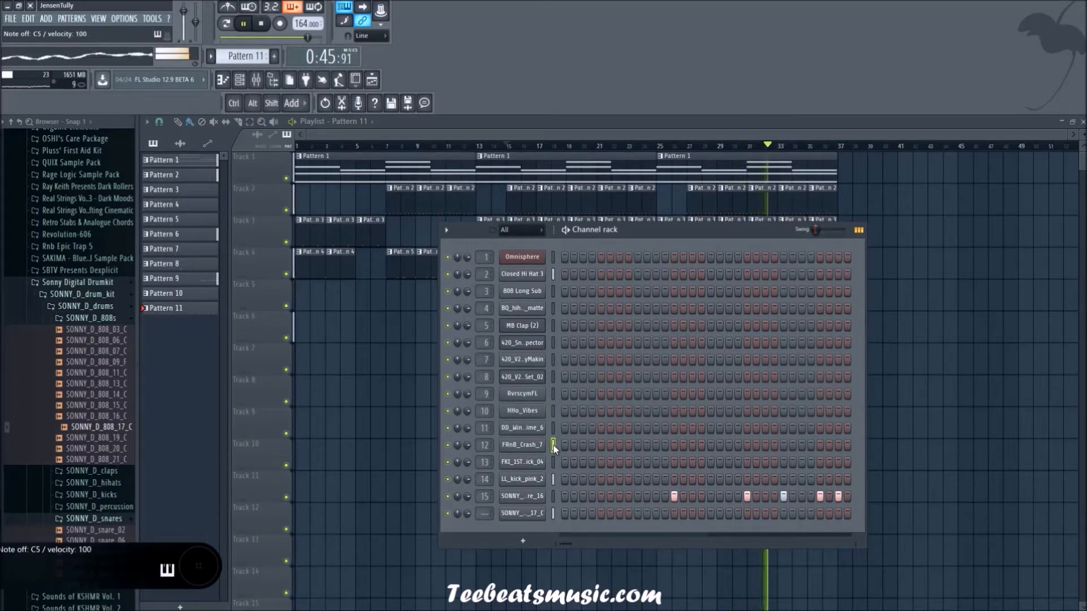
scroll(71, 381, "down", 15)
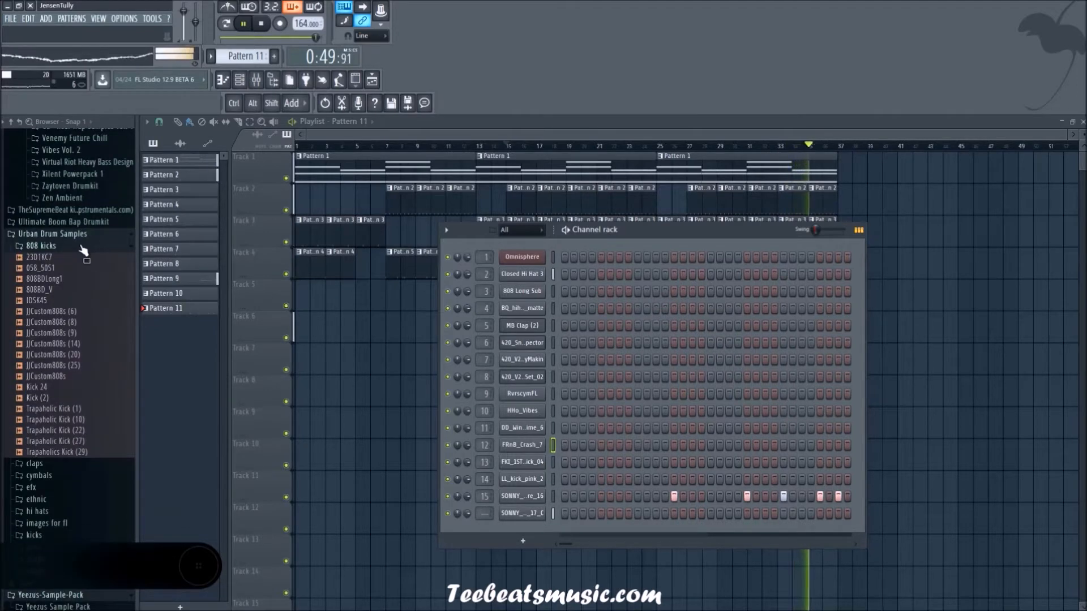
left_click(83, 250)
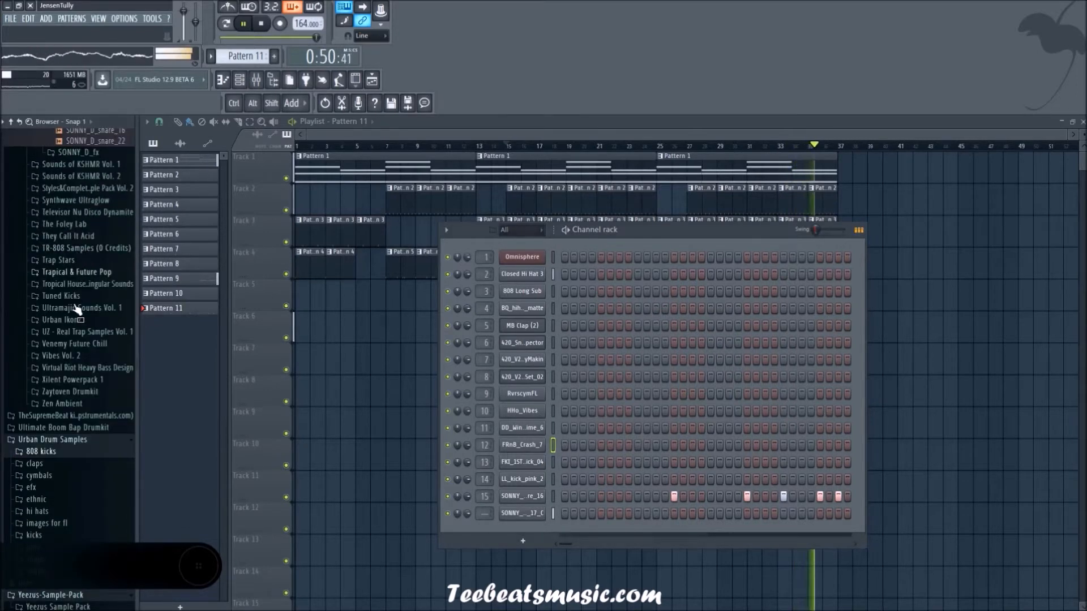
left_click(65, 487)
left_click(65, 476)
scroll(65, 472, "down", 4)
left_click(45, 306)
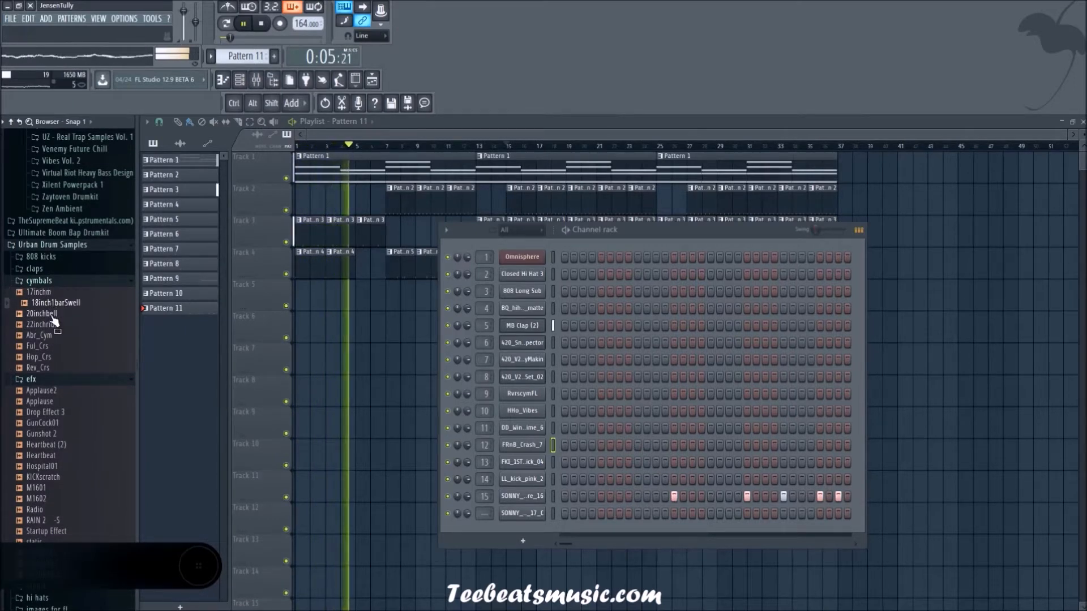
left_click(43, 345)
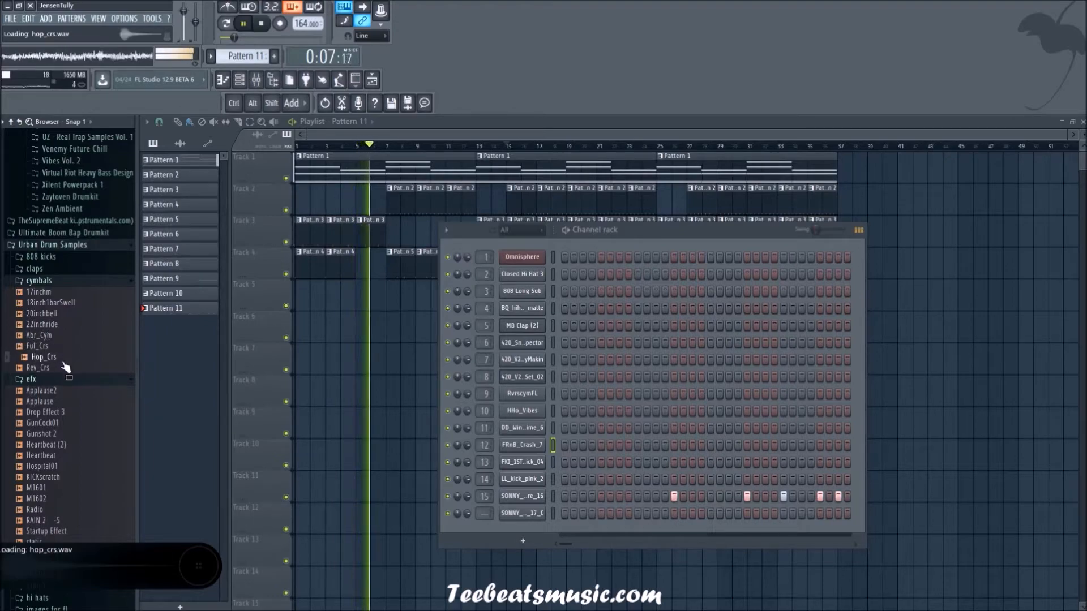
Step: Find the Fire Drum Kit's Cymbals folder and audition Cymbal 1 and Cymbal 2
scroll(70, 476, "up", 8)
scroll(70, 476, "down", 15)
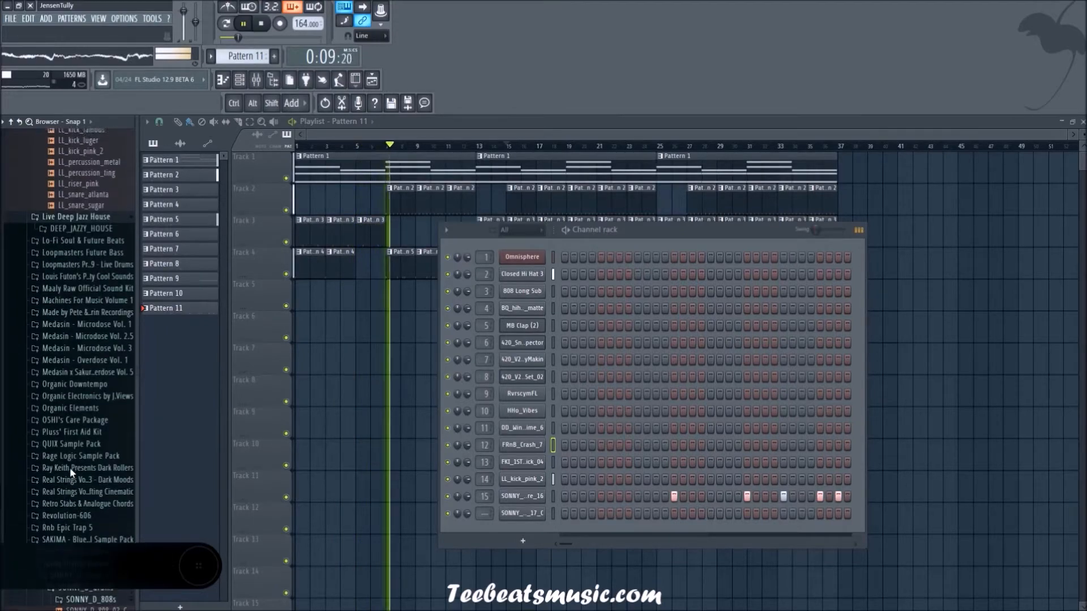
scroll(70, 460, "up", 15)
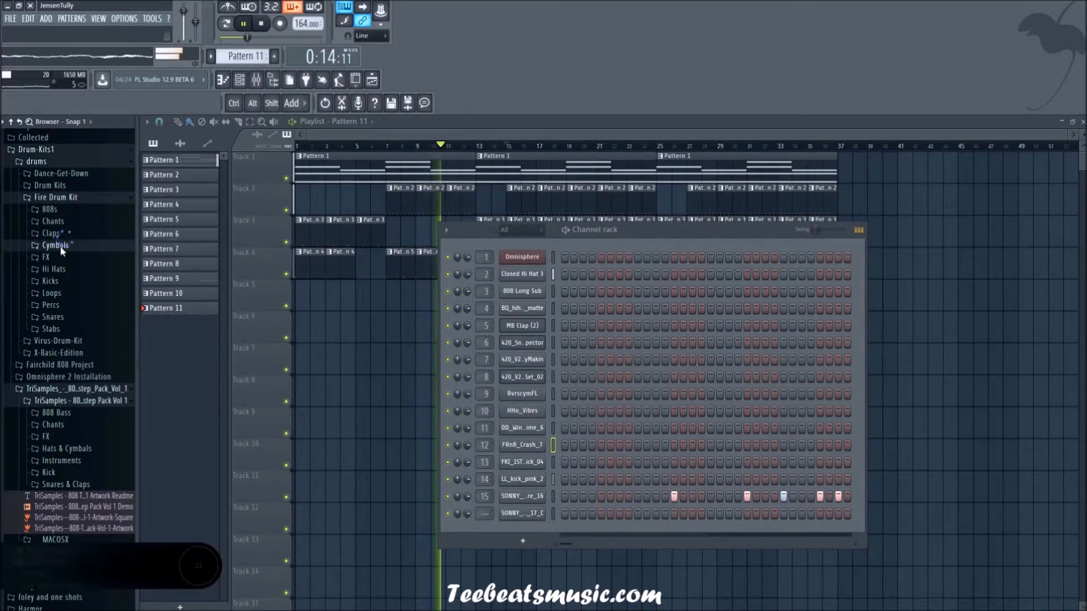
left_click(63, 249)
left_click(56, 257)
left_click(65, 268)
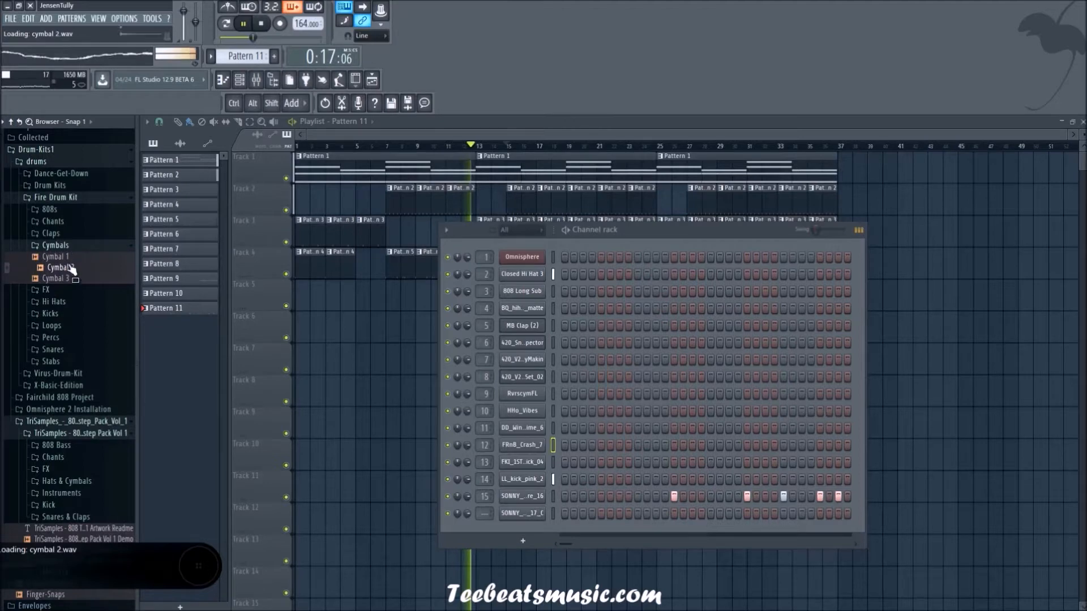
Step: Search the remaining sample packs for cymbals, expand the Cymbals folder of ProducerSpot-House-Drums and resume playback of the song
scroll(85, 368, "down", 8)
scroll(85, 396, "down", 6)
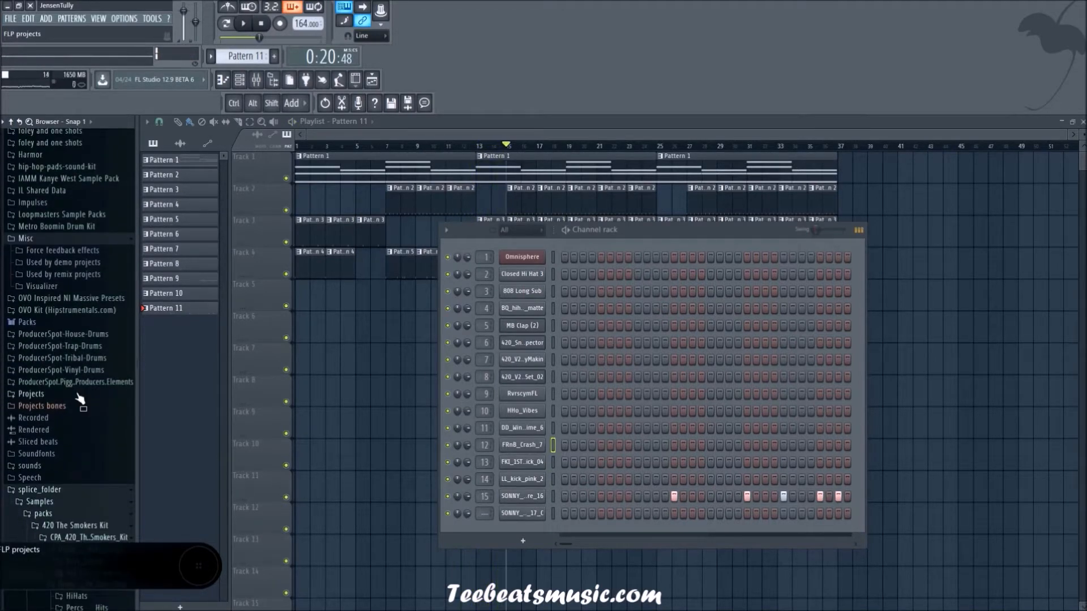
scroll(80, 398, "down", 4)
scroll(95, 451, "down", 4)
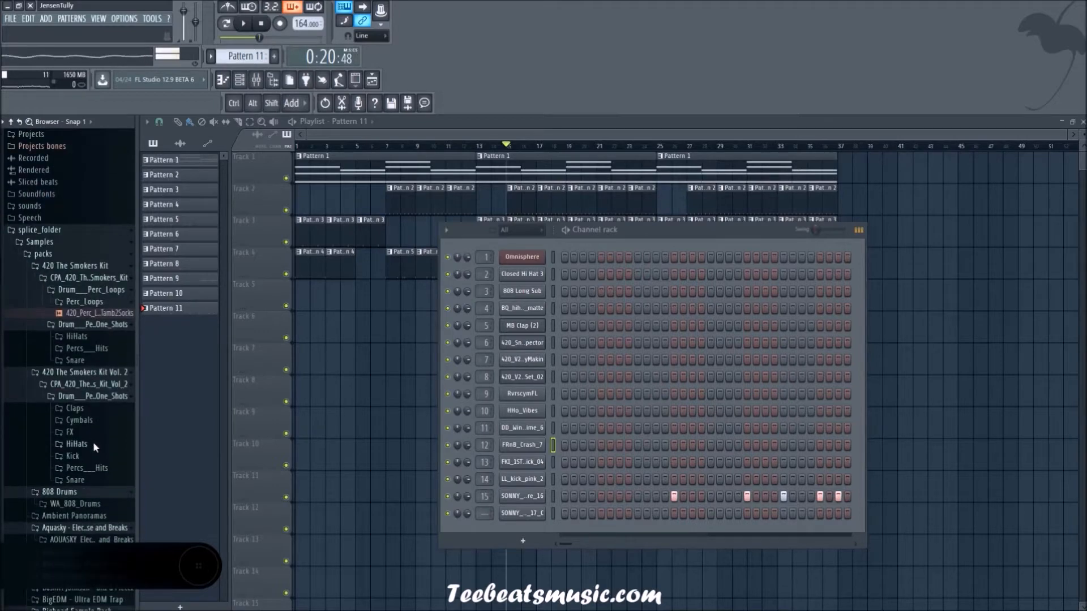
scroll(81, 436, "down", 4)
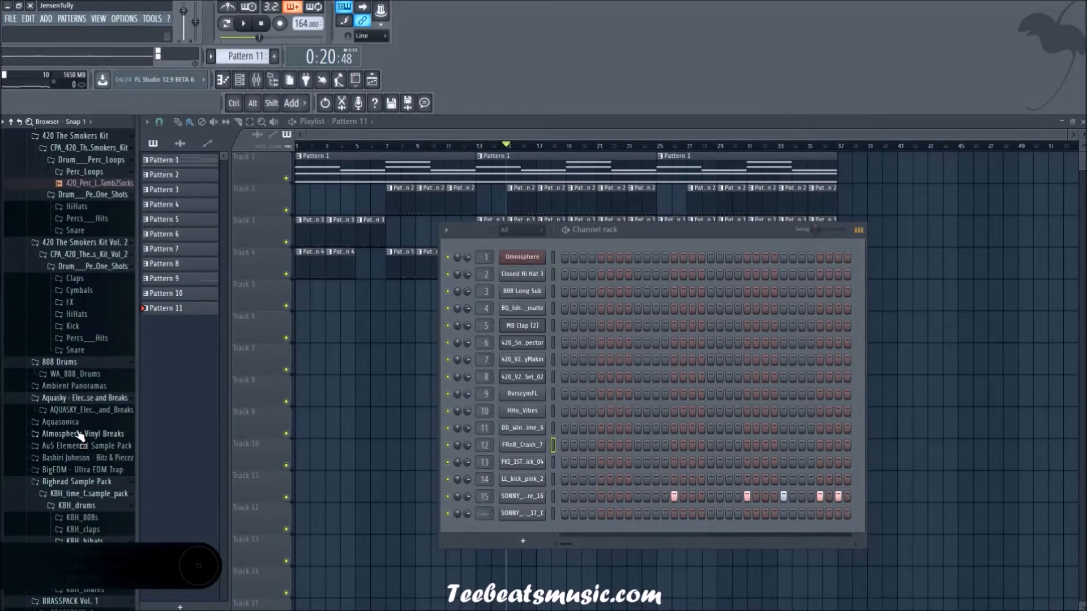
scroll(85, 368, "down", 14)
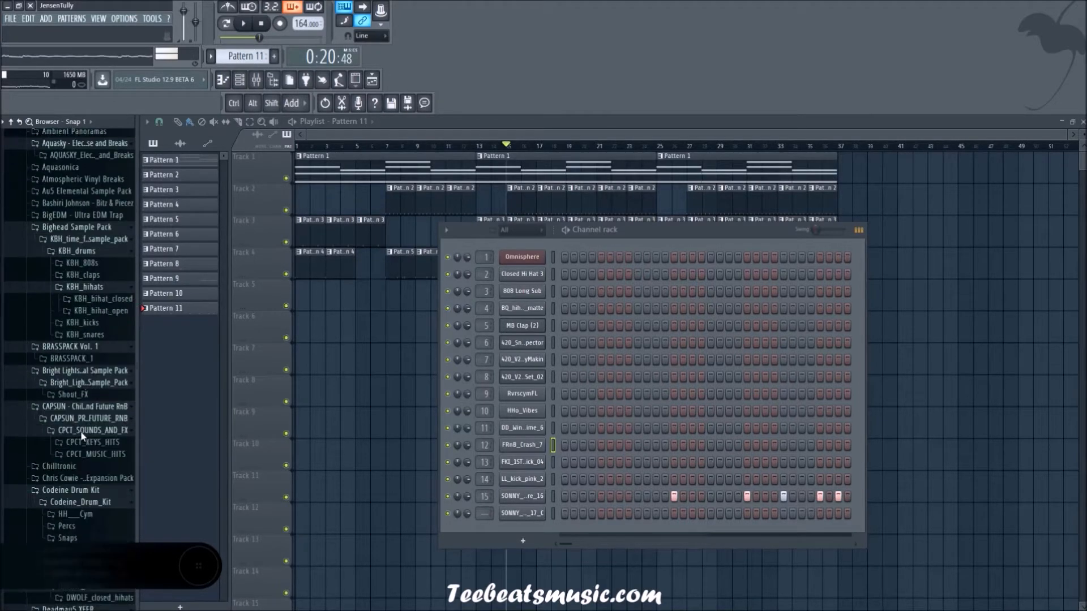
scroll(80, 428, "down", 15)
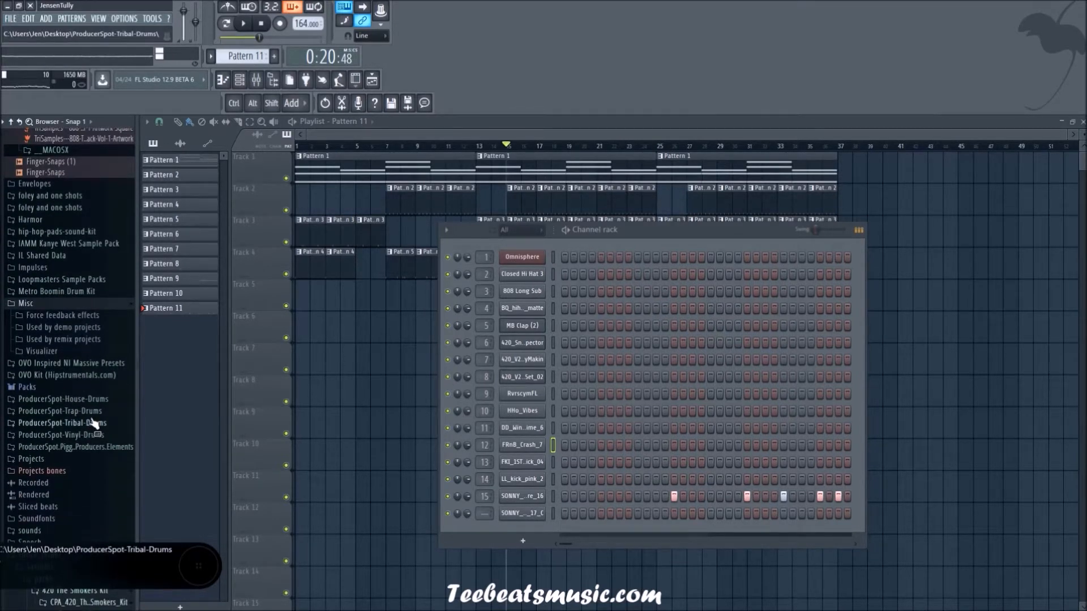
left_click(83, 399)
scroll(34, 340, "down", 4)
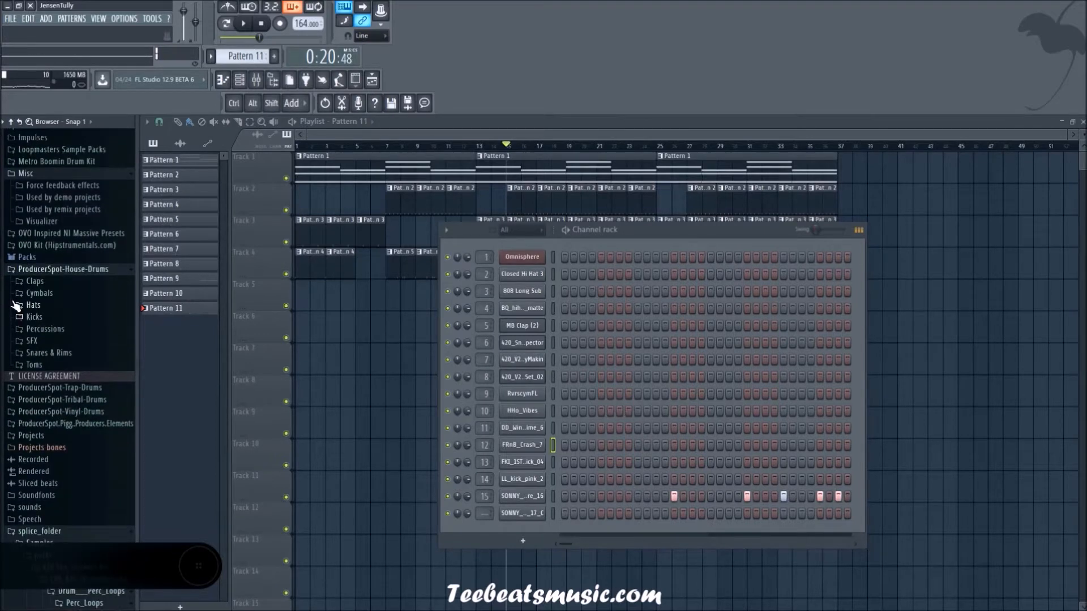
left_click(51, 293)
key("space")
Step: Audition the House Cymbal samples from House Cymbal 04 to House Cymbal 24 against the beat
left_click(67, 338)
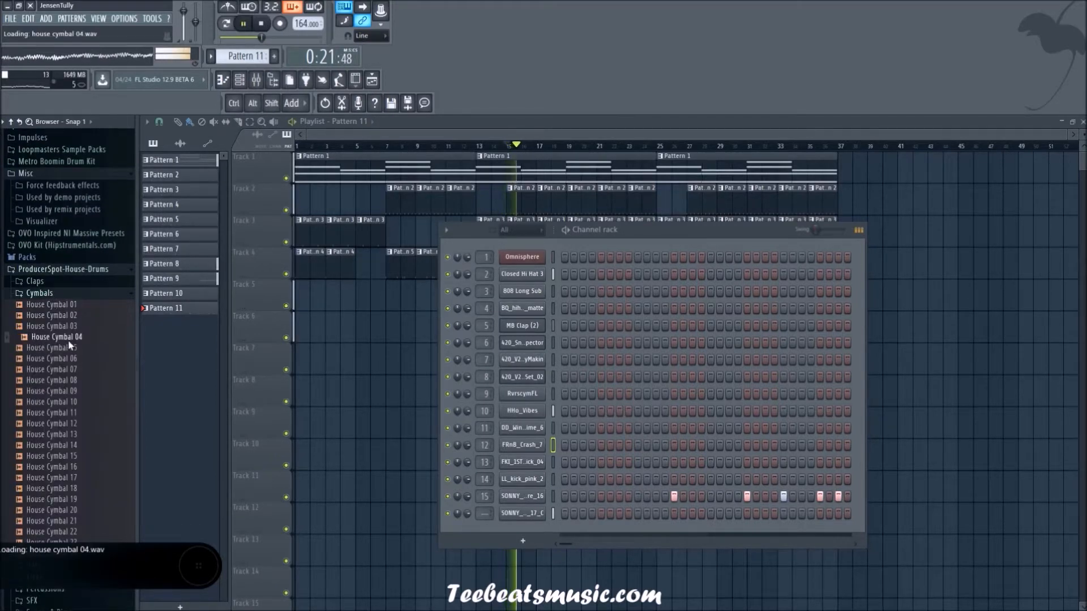
left_click(71, 359)
scroll(72, 355, "down", 2)
left_click(77, 348)
left_click(81, 359)
left_click(88, 382)
left_click(94, 403)
left_click(98, 414)
left_click(100, 423)
left_click(97, 445)
left_click(94, 477)
left_click(91, 488)
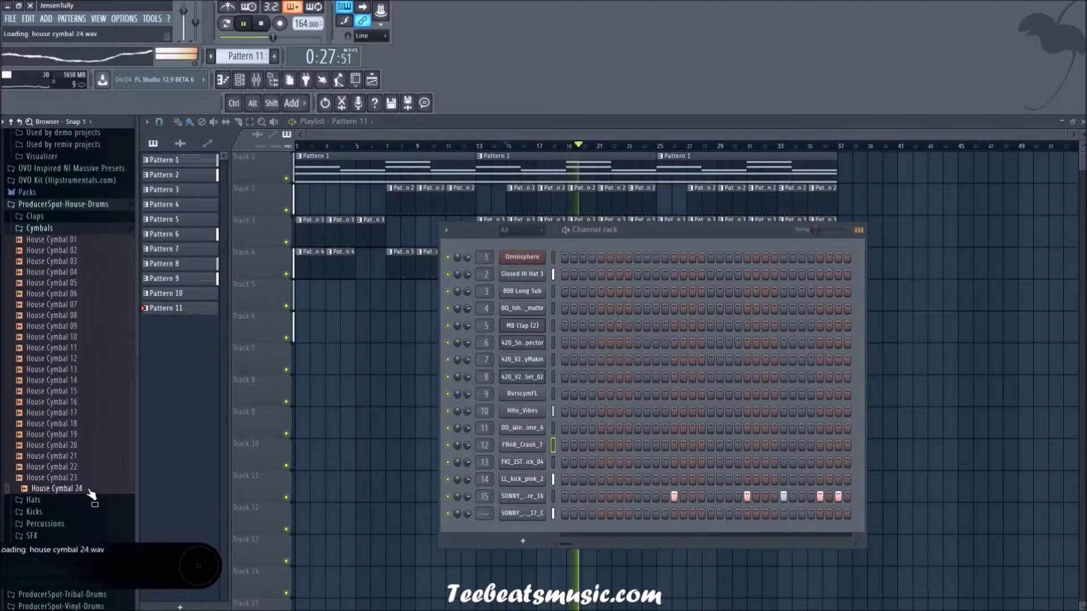
Step: Compare House Cymbals 22, 21 and 20, and add House Cymbal 20 to the channel rack as a new channel
left_click(75, 468)
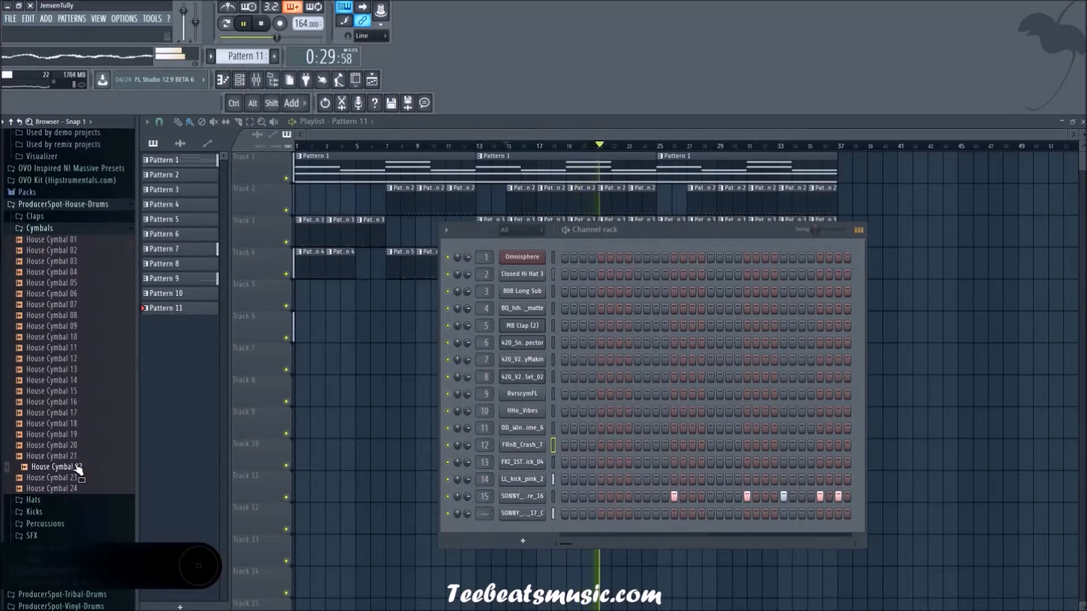
left_click(74, 457)
key("Up")
right_click(73, 448)
left_click(98, 456)
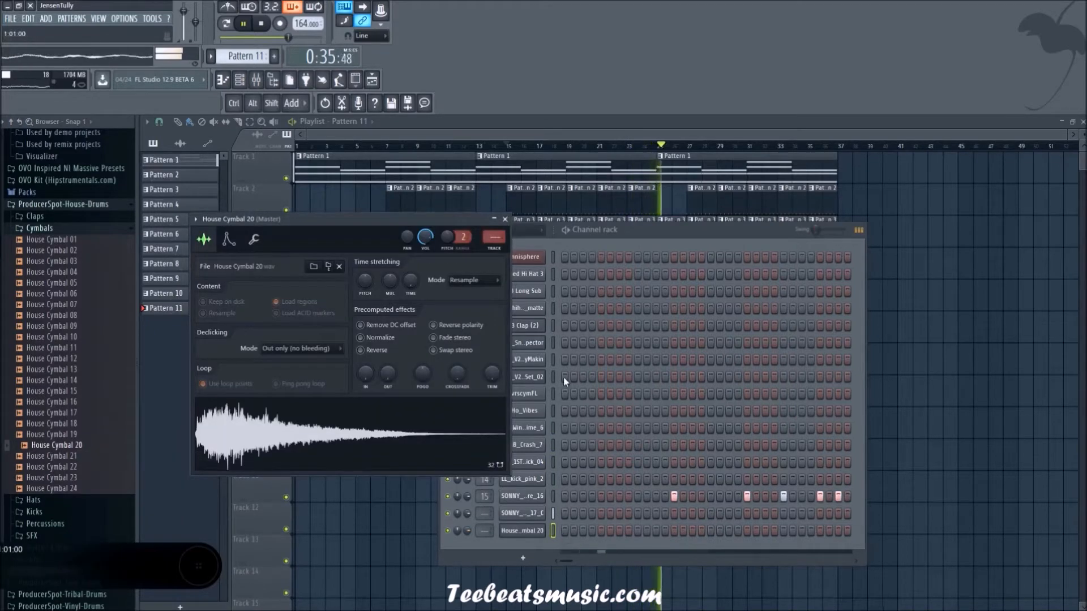
left_click(505, 219)
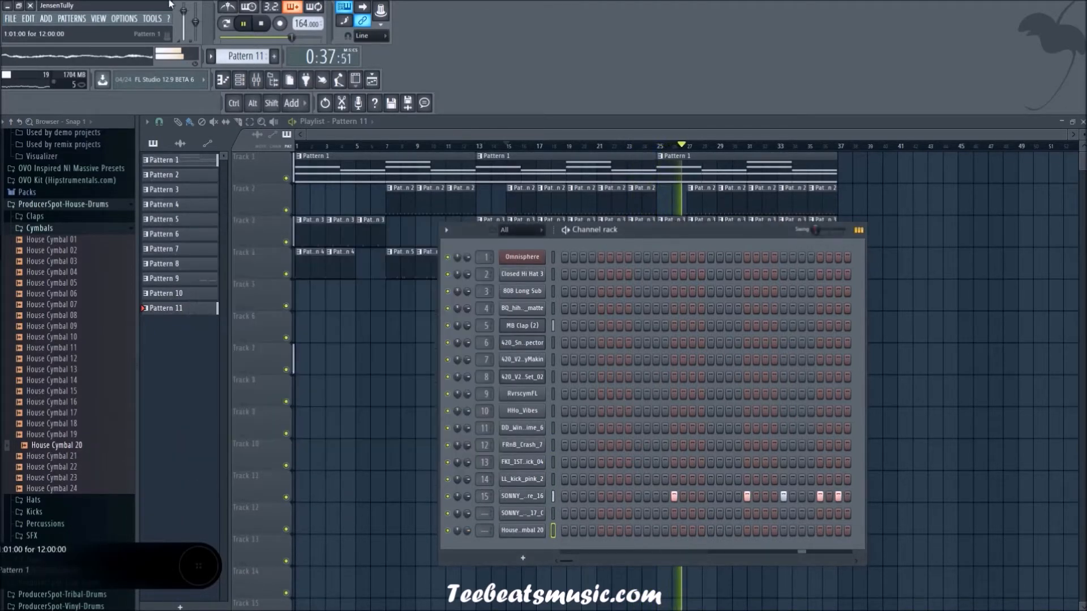
Step: Create Pattern 12 with a House Cymbal 20 hit on step 1 and place it on playlist track 8 at bars 15, 19 and 27
key("F4")
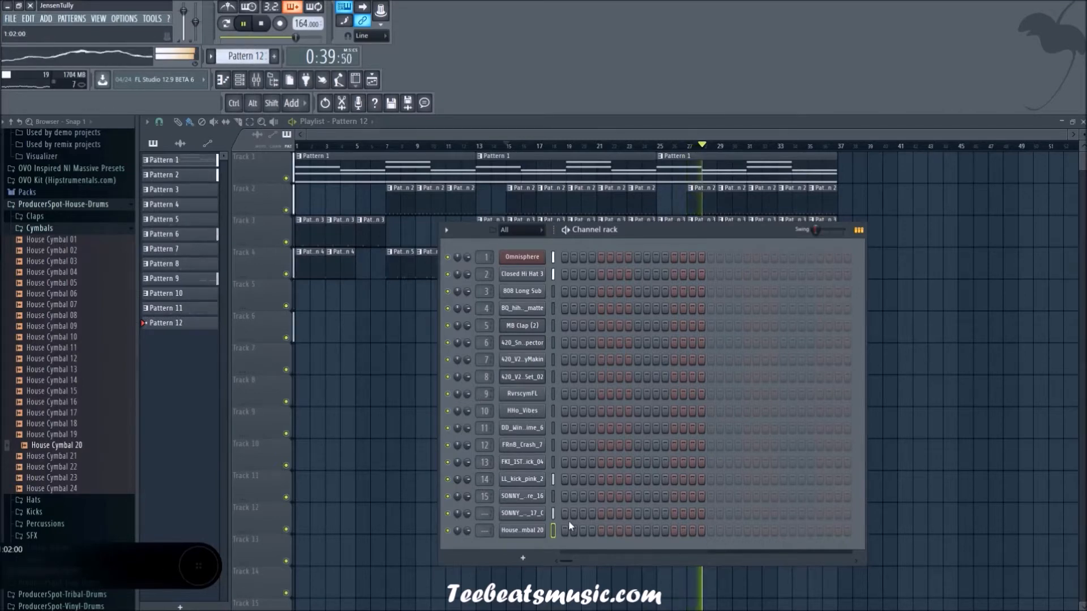
key("F6")
left_click(691, 380)
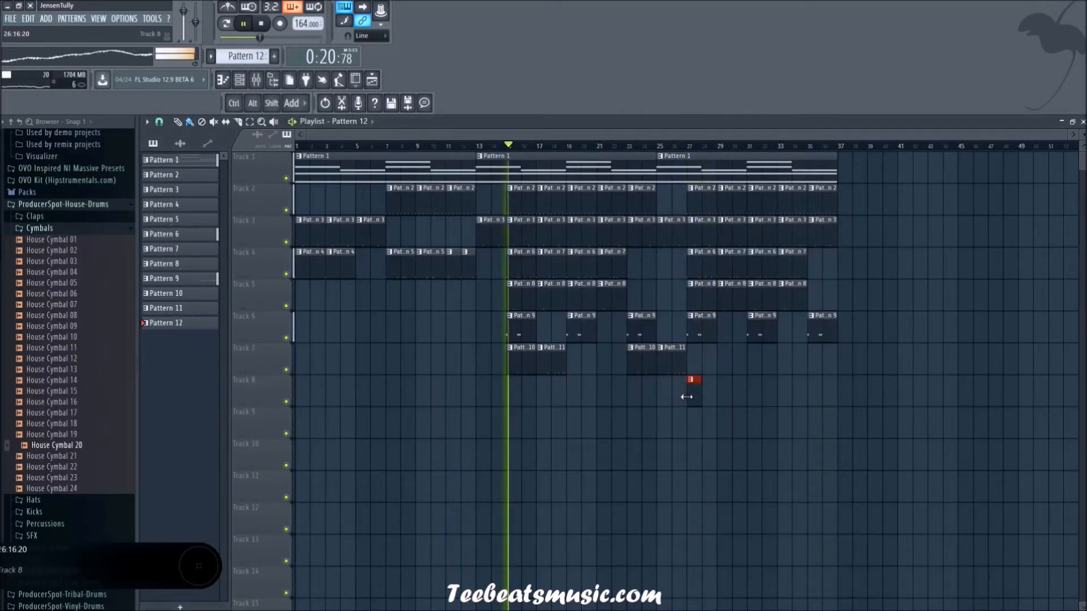
left_click_drag(691, 401, 608, 402)
right_click(603, 401)
left_click(571, 396)
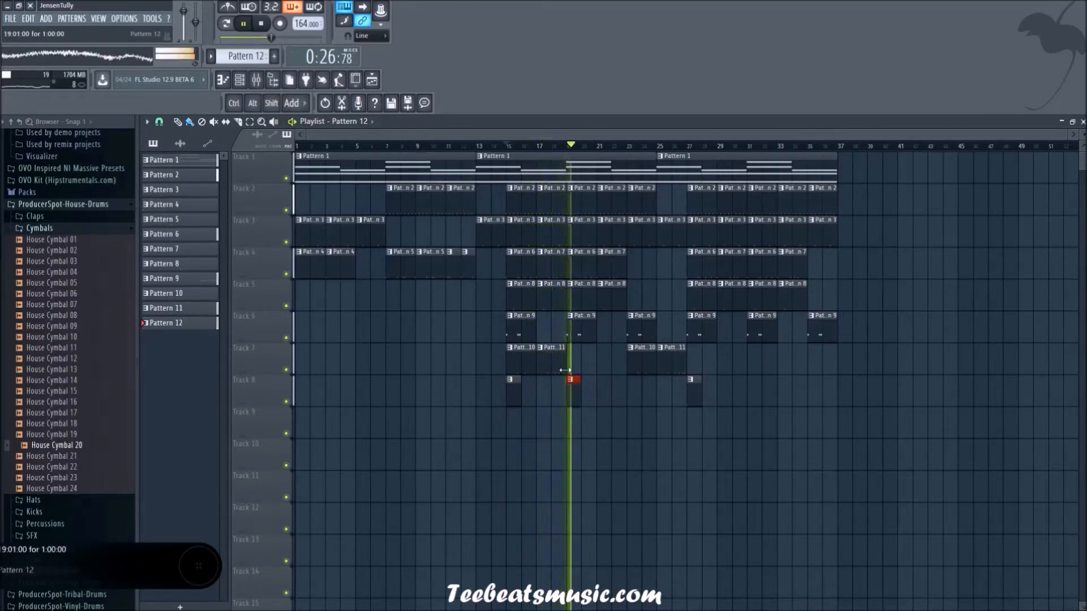
Step: Review the Closed Hi Hat 3 channel's cut group and other miscellaneous settings
left_click(240, 81)
key("space")
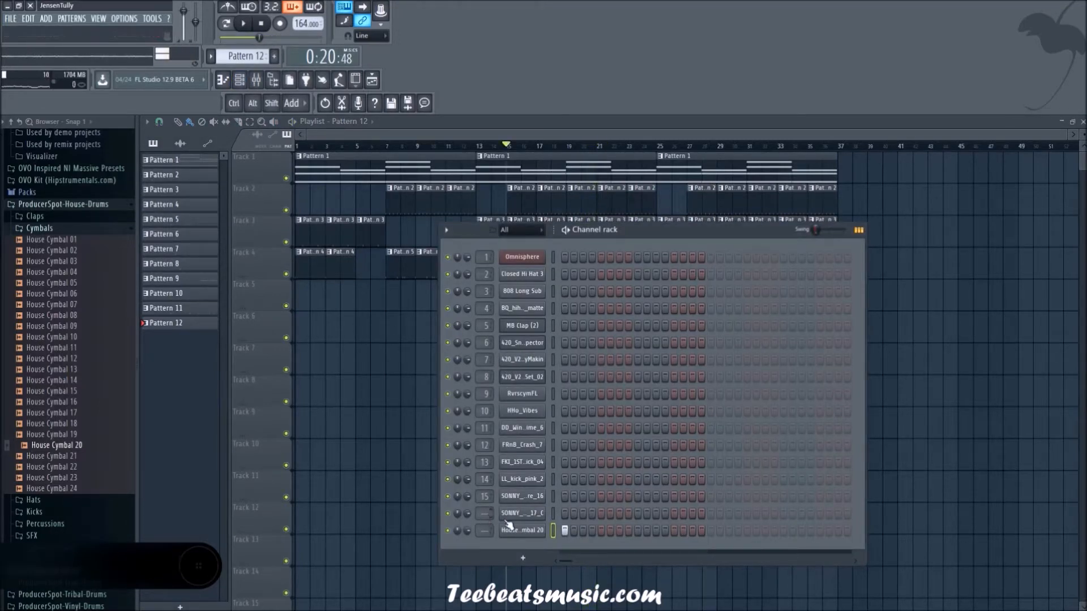
left_click(522, 277)
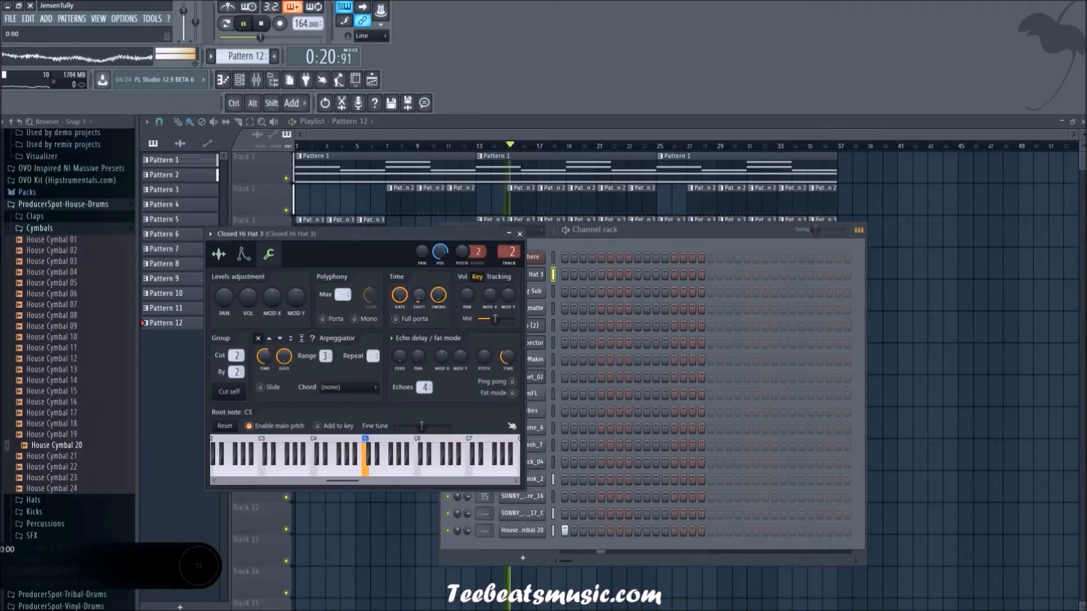
left_click(520, 234)
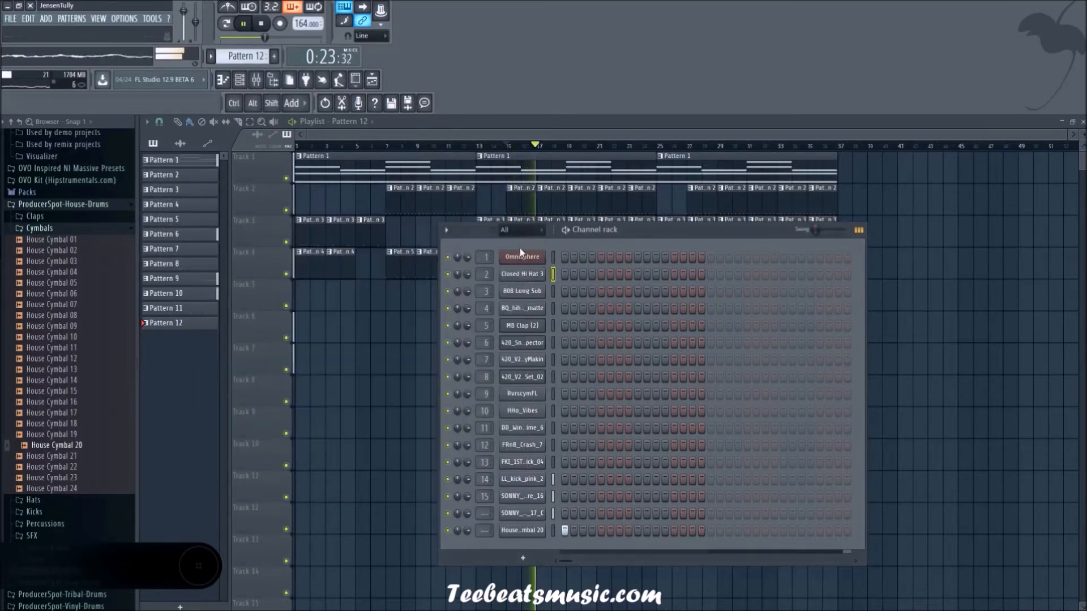
Step: Check the sample settings of the 808 Long Sub channel and delete that channel from the channel rack
left_click(520, 292)
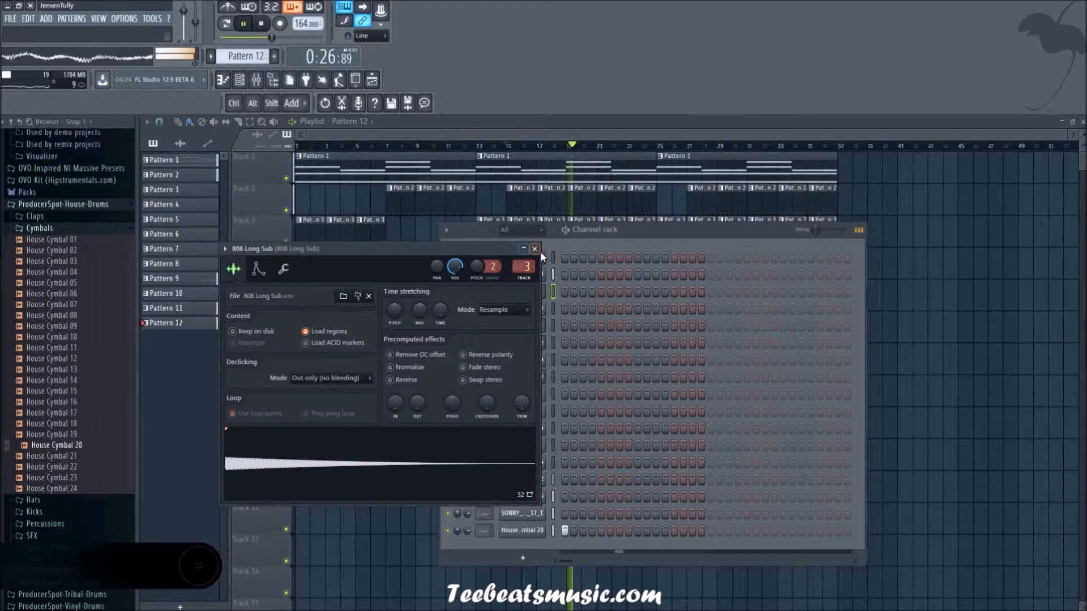
left_click(538, 251)
right_click(522, 292)
key("d")
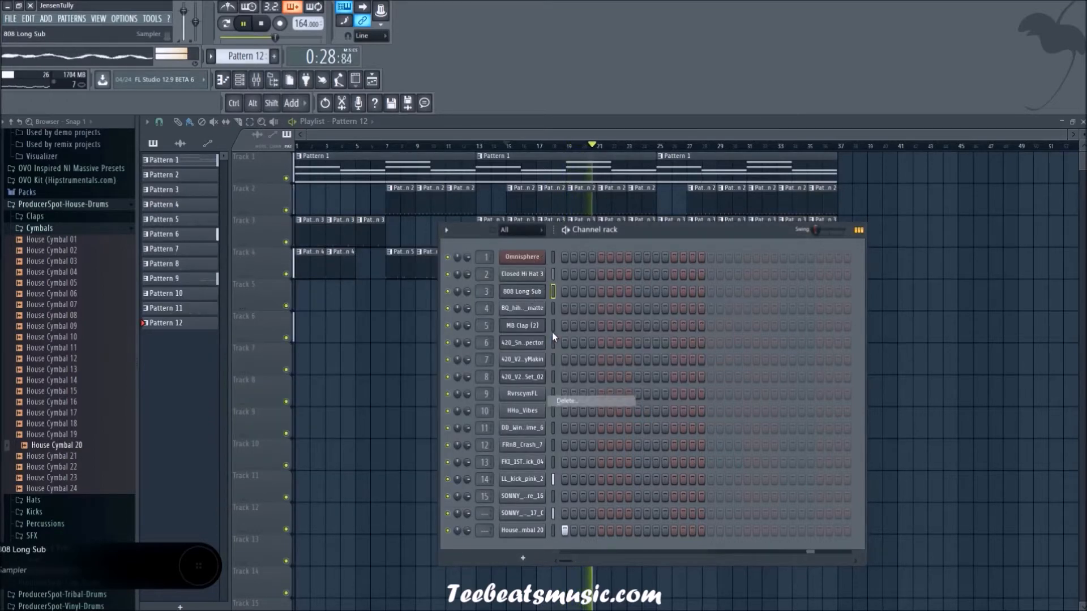
Step: Inspect the sample settings of BQ_hihat_open_matte and the miscellaneous settings of MB Clap (2)
left_click(523, 291)
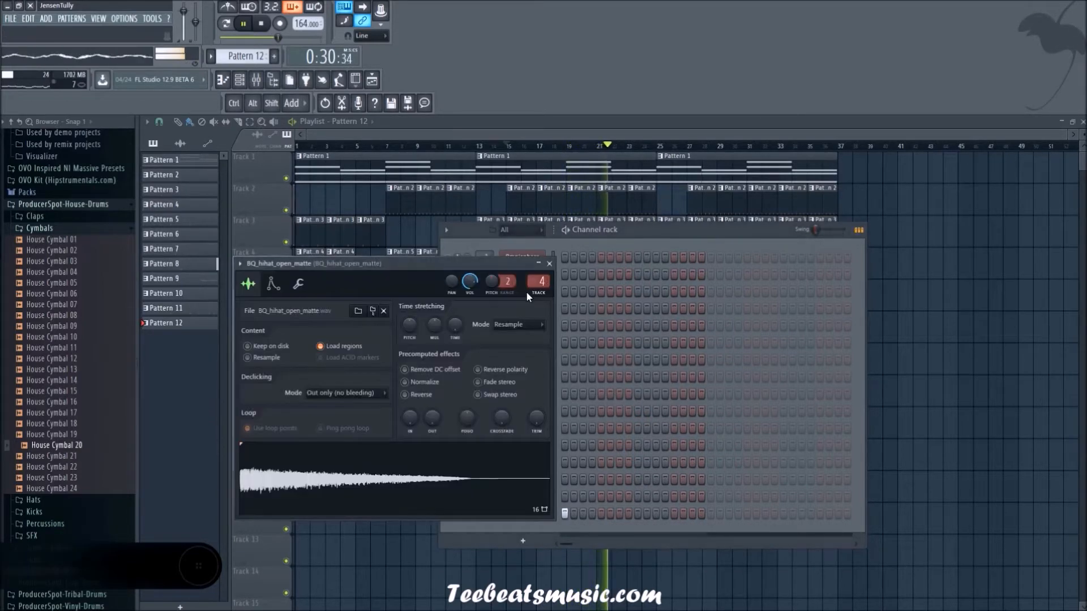
left_click(549, 264)
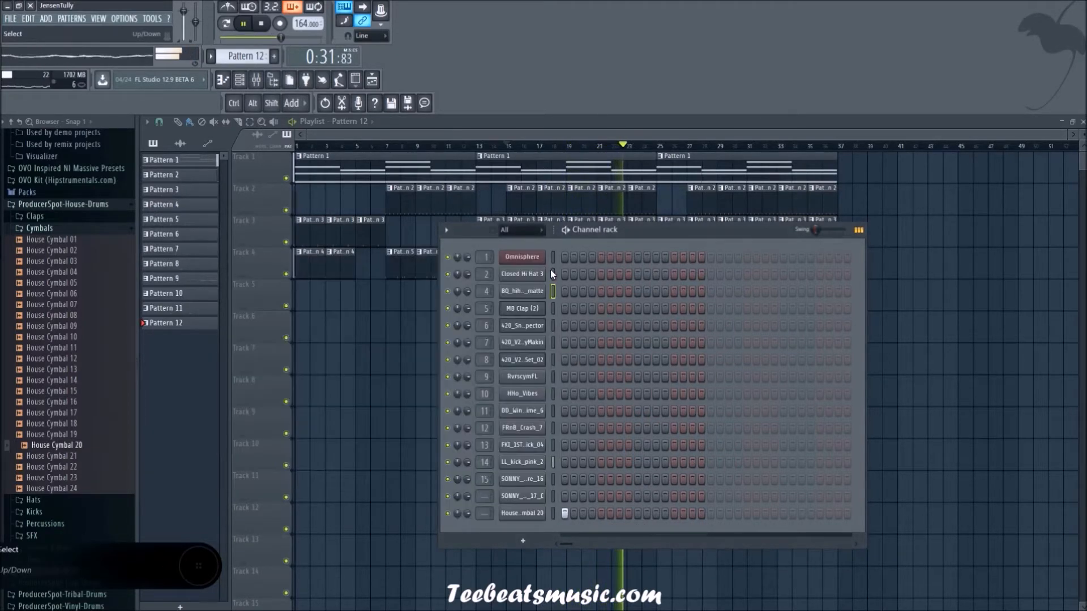
left_click(523, 308)
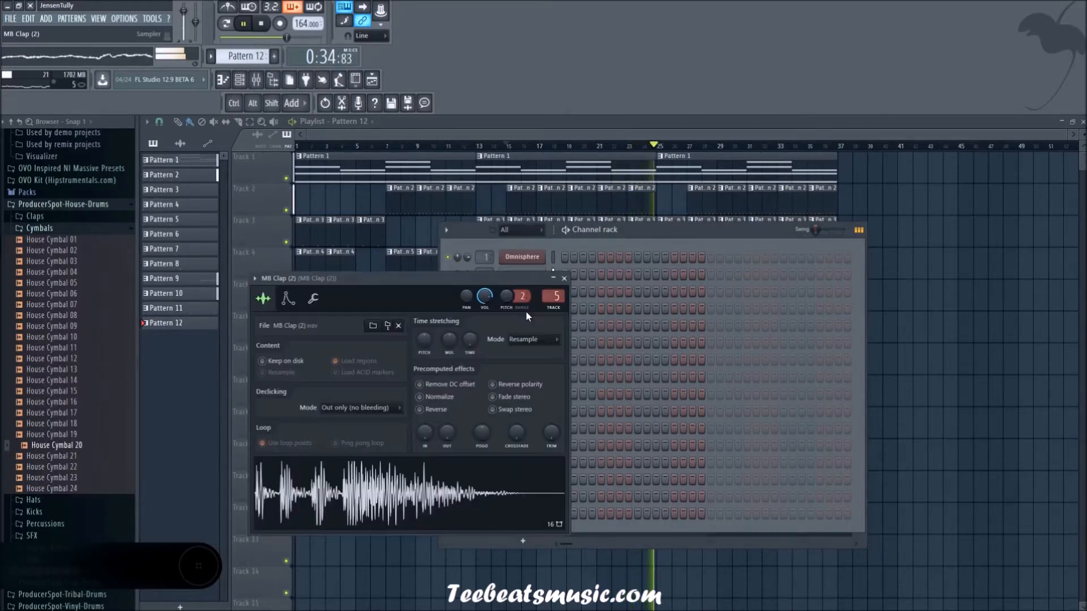
left_click(313, 298)
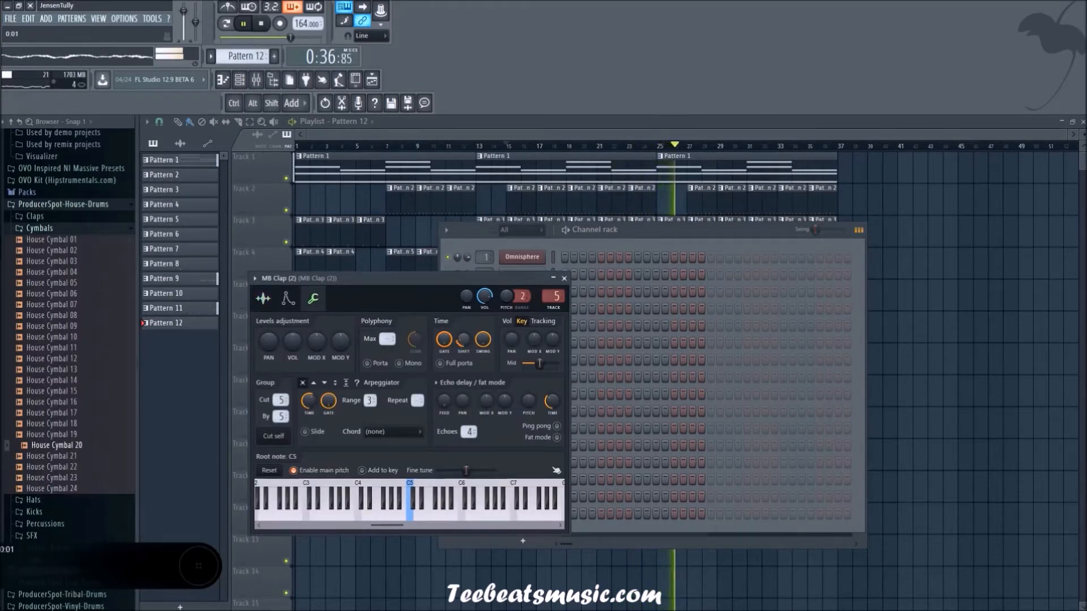
left_click(564, 278)
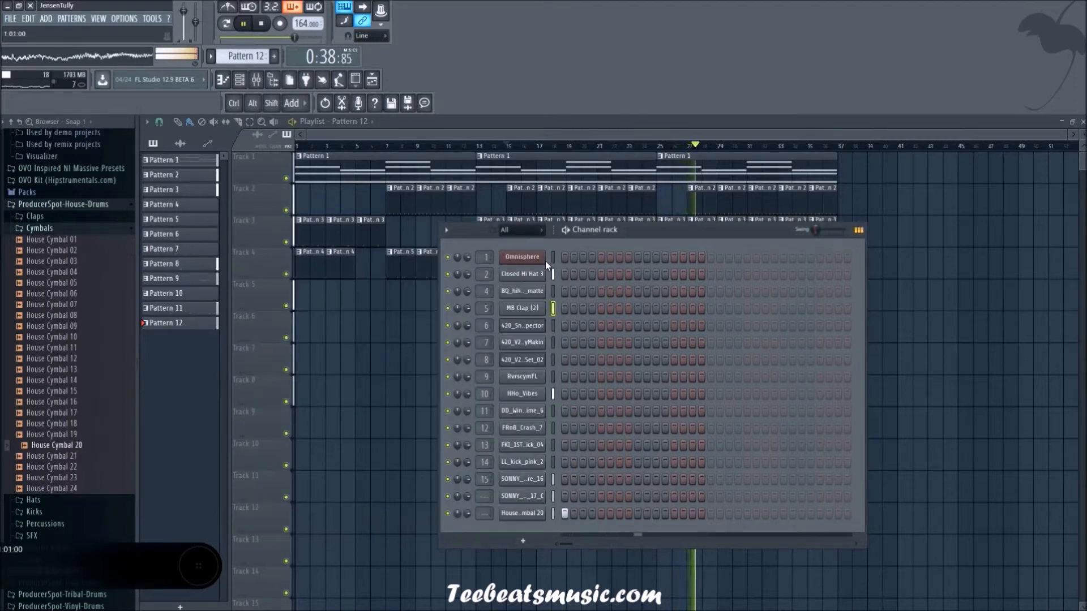
left_click(522, 308)
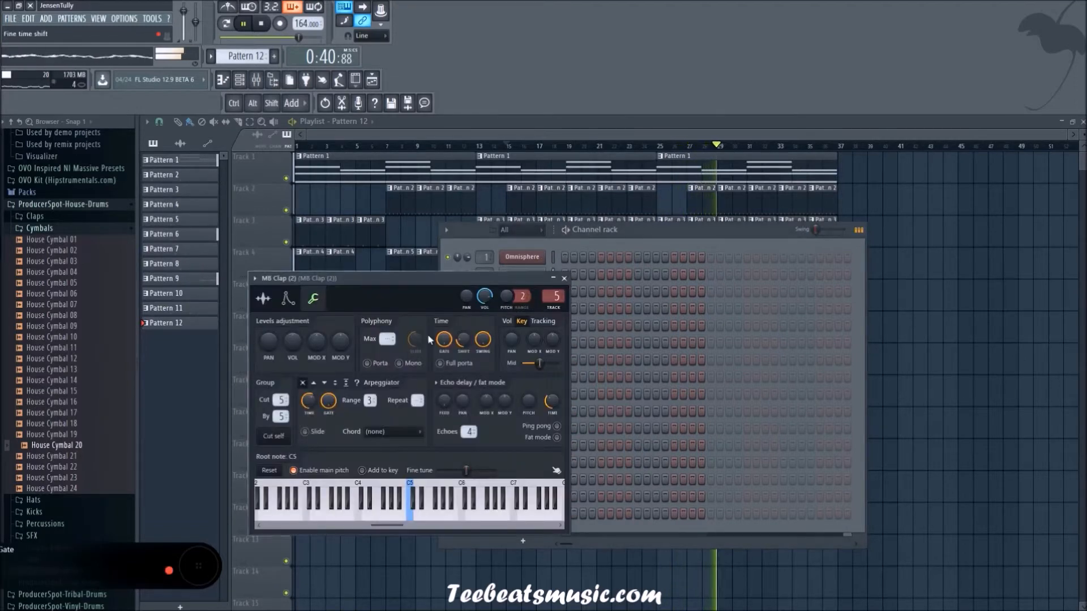
left_click(564, 279)
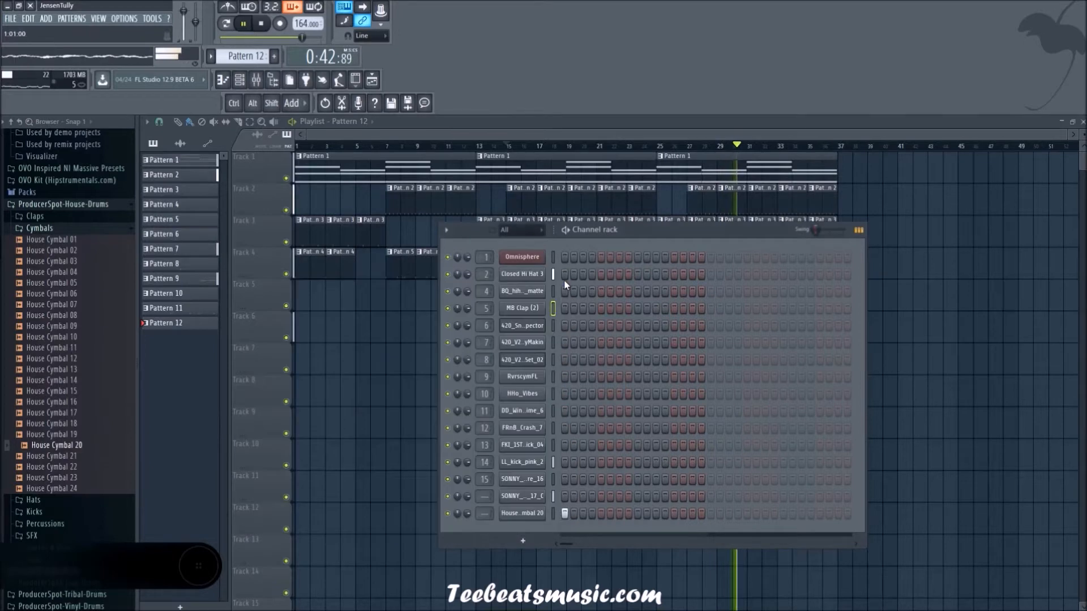
Step: Review the cut group and other miscellaneous settings of the LL_kick_pink_2 and House Cymbal 20 channels
left_click(521, 461)
left_click(209, 195)
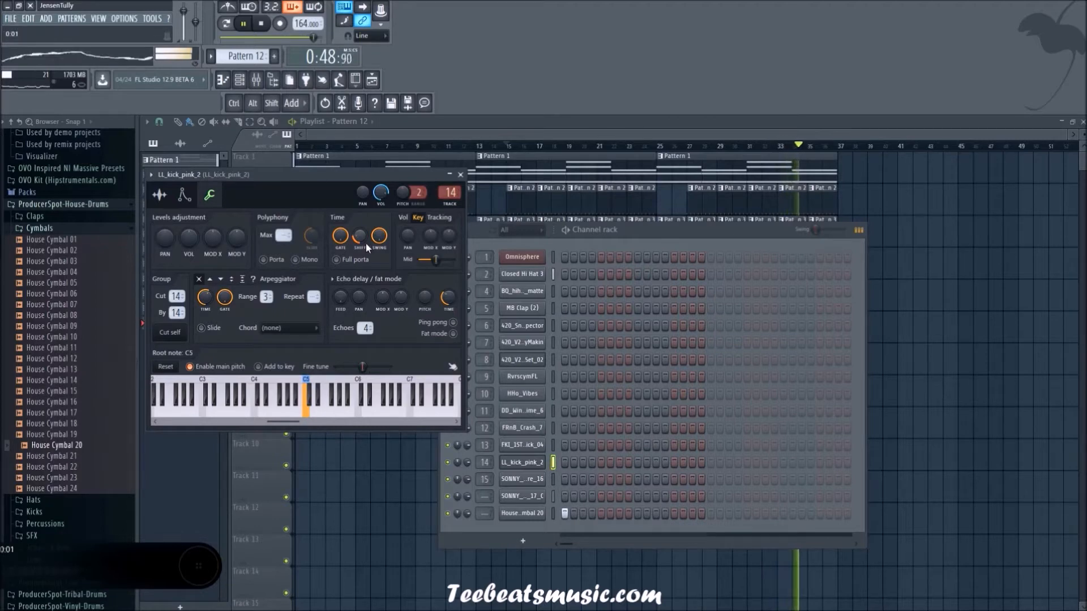
left_click(460, 174)
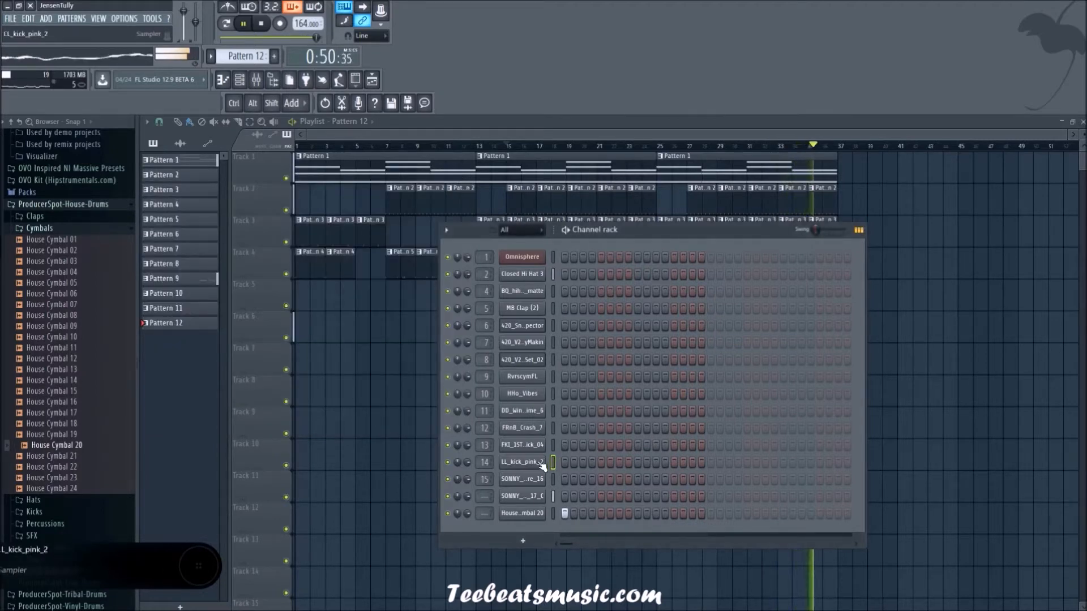
left_click(540, 516)
left_click(253, 239)
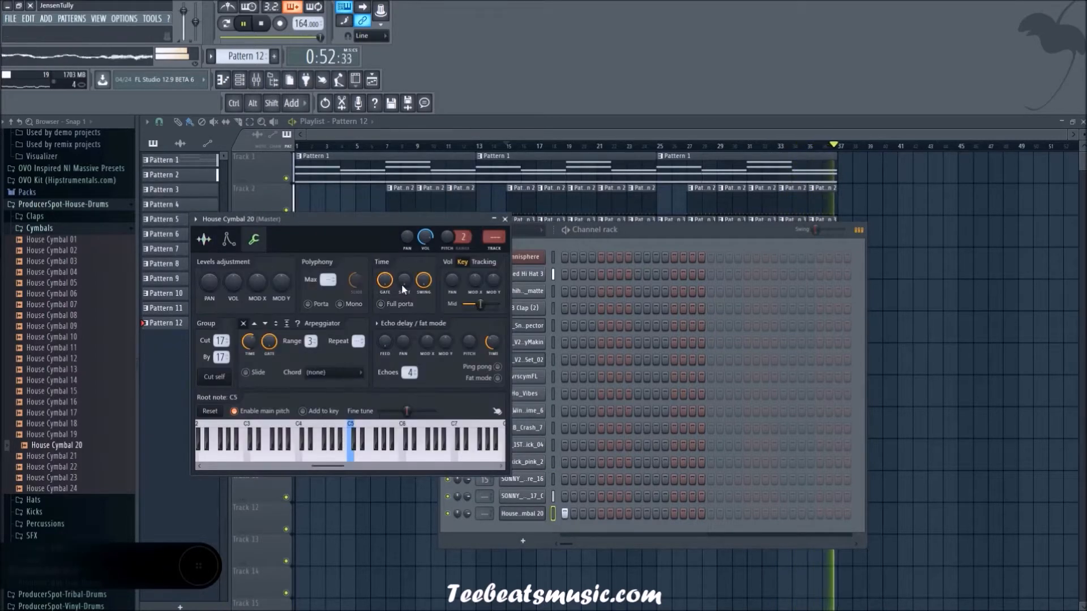
left_click(505, 220)
Step: Inspect the sample settings and the miscellaneous settings of the SONNY_D_snare_16 channel
left_click(521, 480)
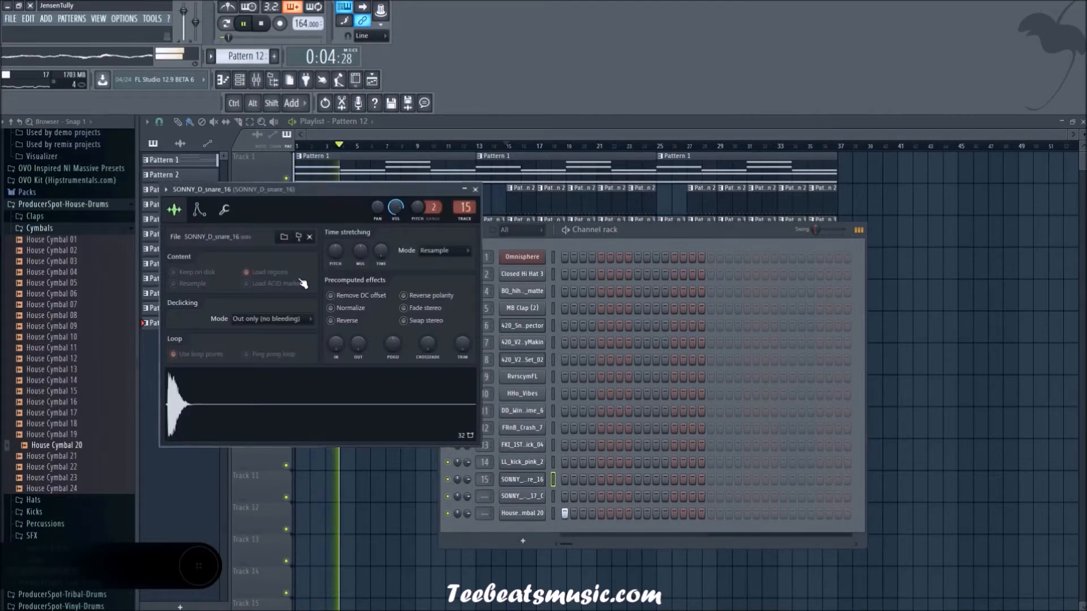
left_click(224, 210)
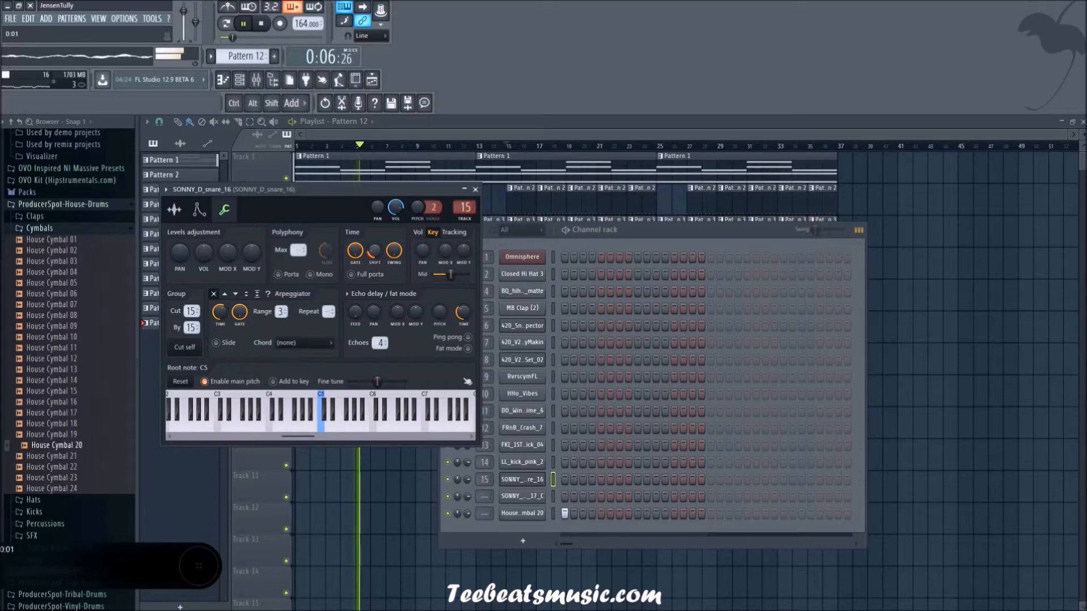
left_click(474, 189)
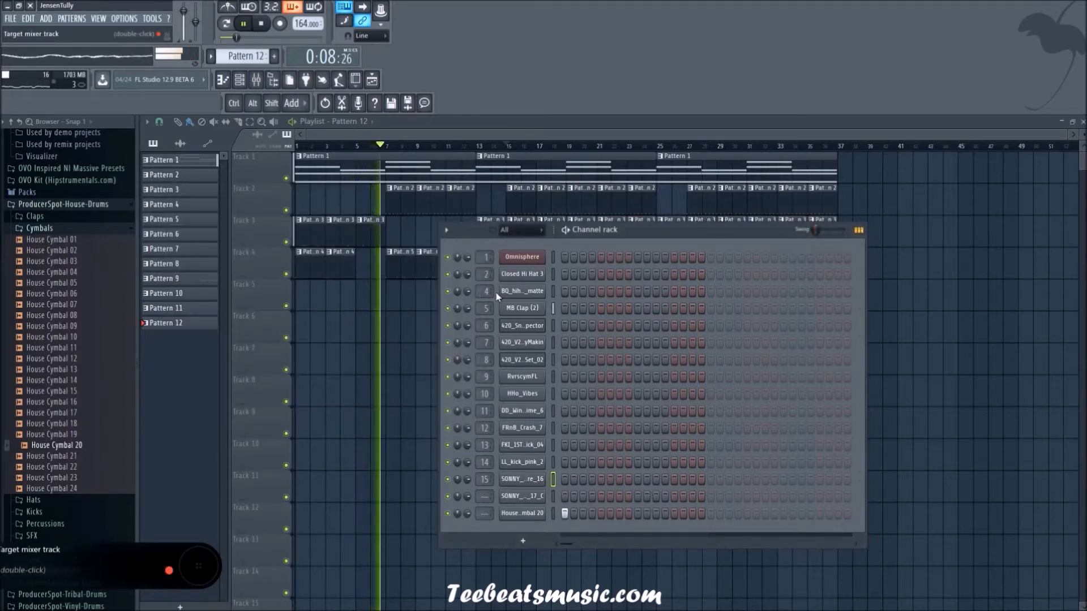
Step: Check the sample settings of the FKI_1ST_SMITTY_kick_04 channel and delete that channel from the channel rack
left_click(535, 448)
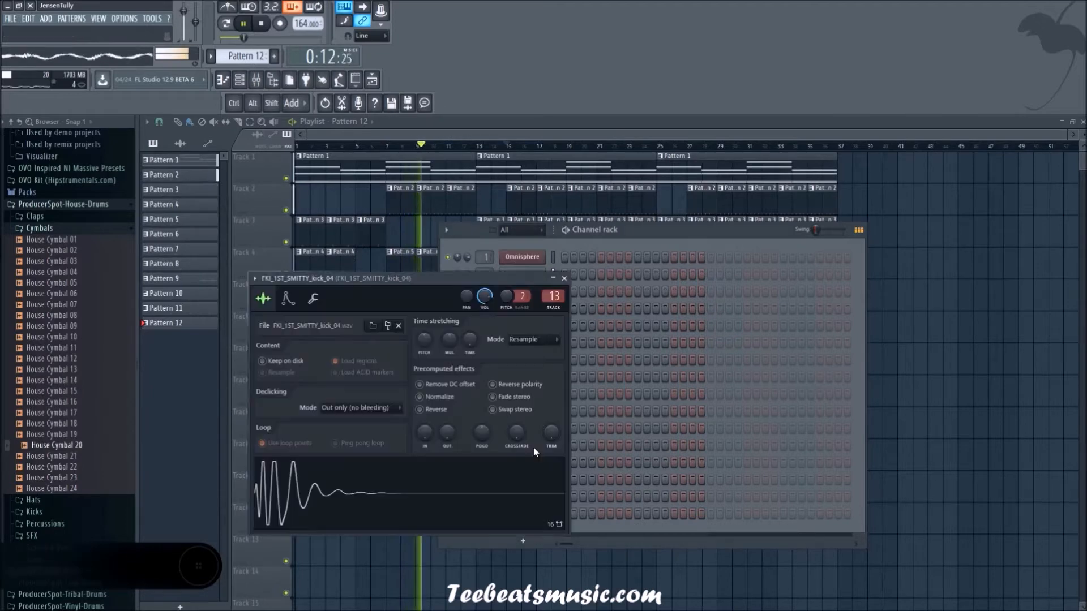
left_click(564, 279)
key("alt+Delete")
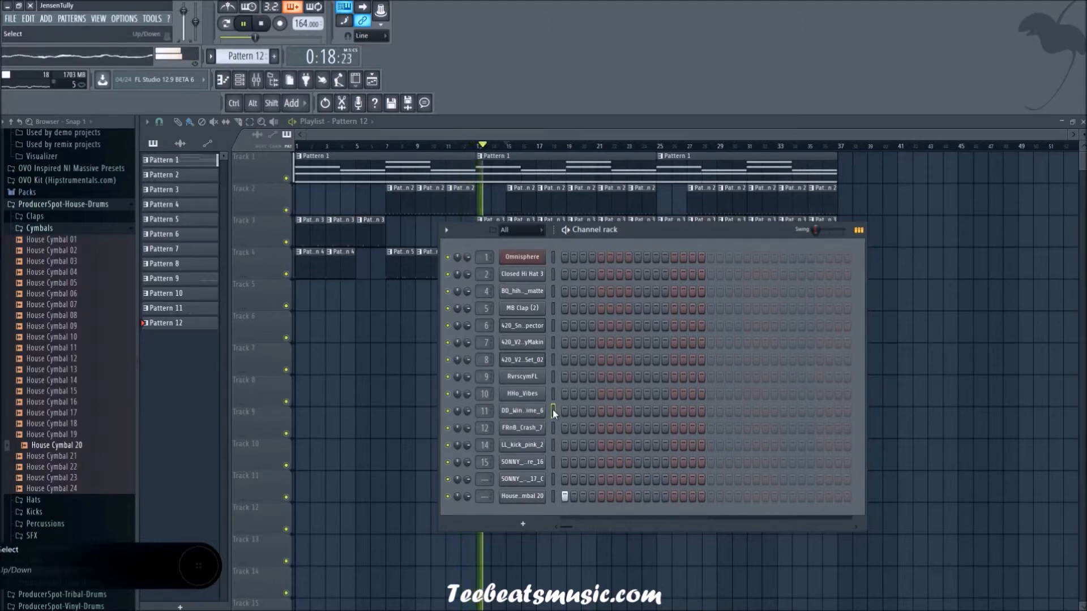
Step: Select the DD_Windchime_6 channel and inspect the sample settings of HHo_Vibes
left_click(553, 411)
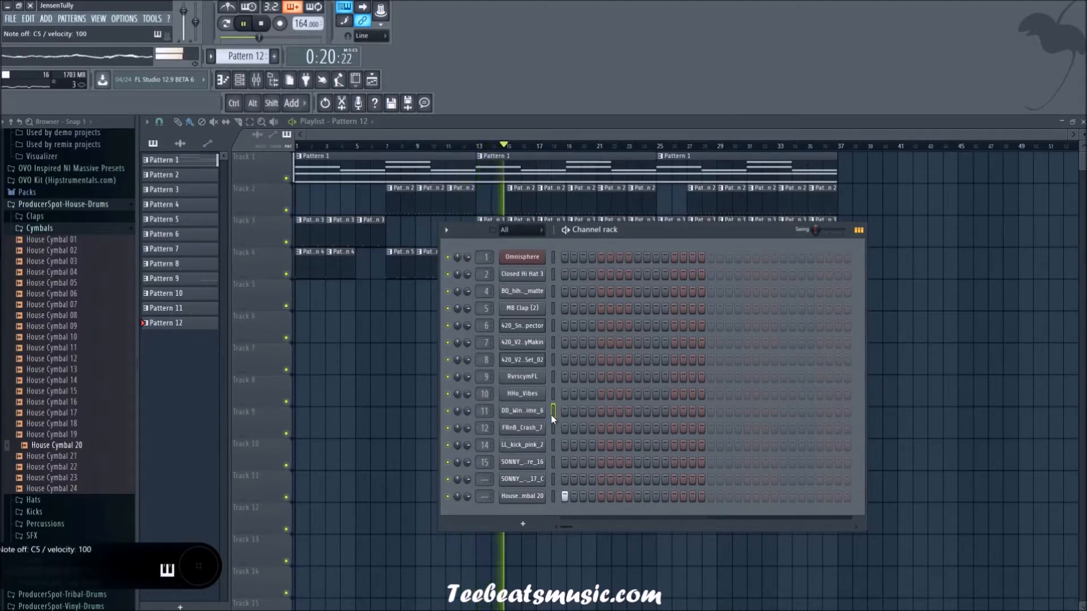
left_click(525, 396)
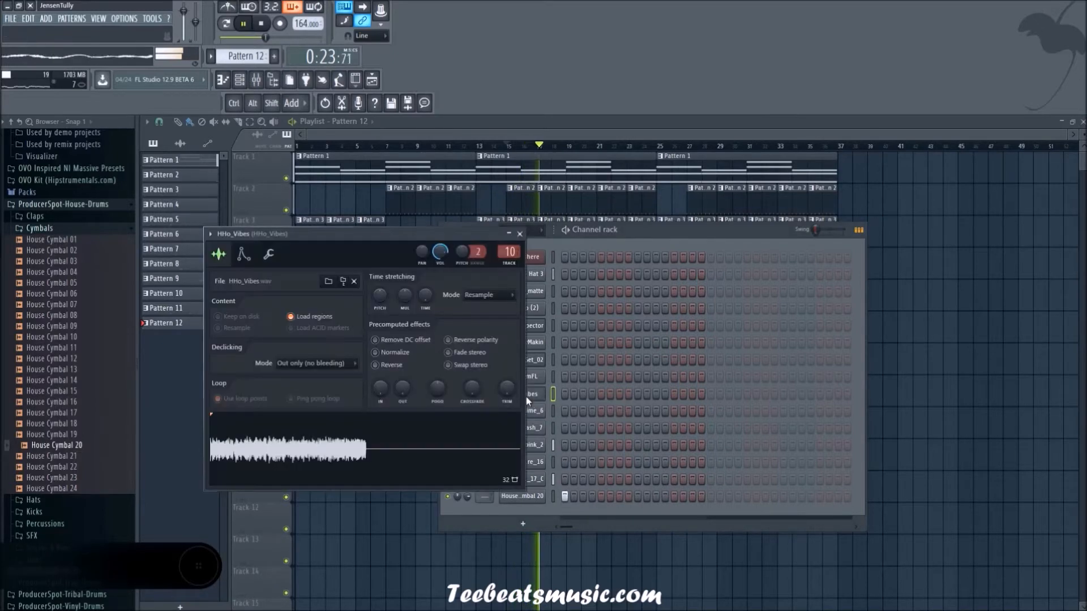
left_click(519, 234)
right_click(992, 375)
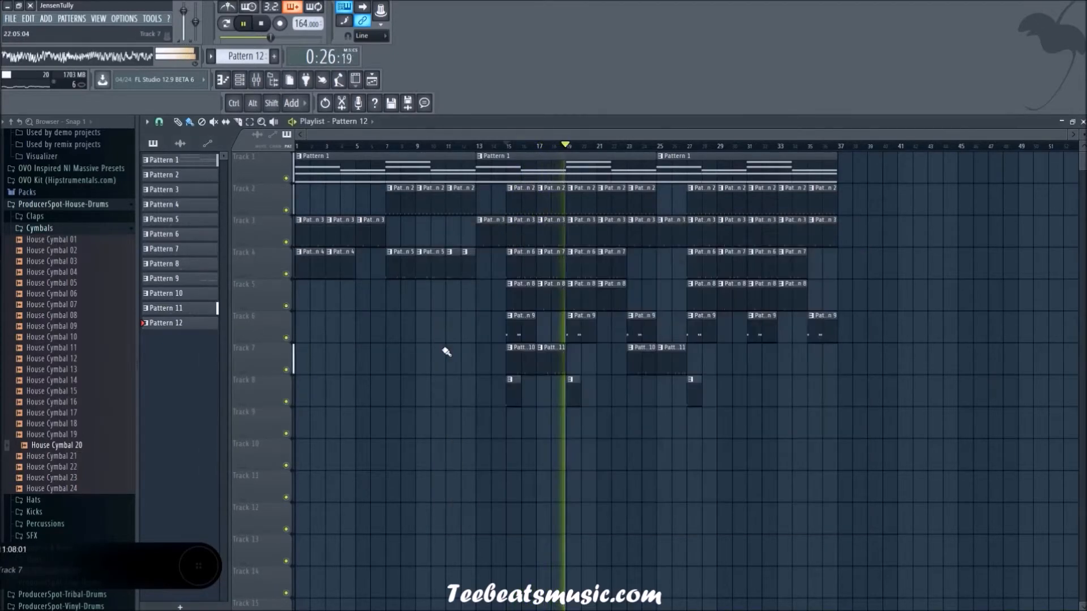
Step: With the mixer open, assign the SONNY_D_808_17_C channel to mixer track 16 and House Cymbal 20 to track 17
left_click(372, 83)
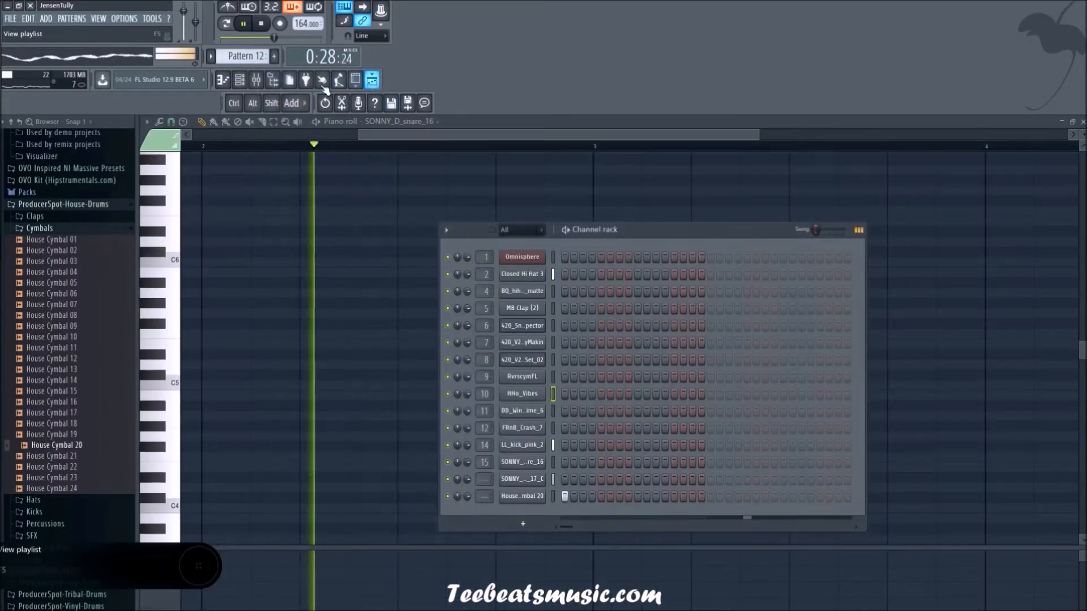
left_click(255, 86)
left_click(240, 79)
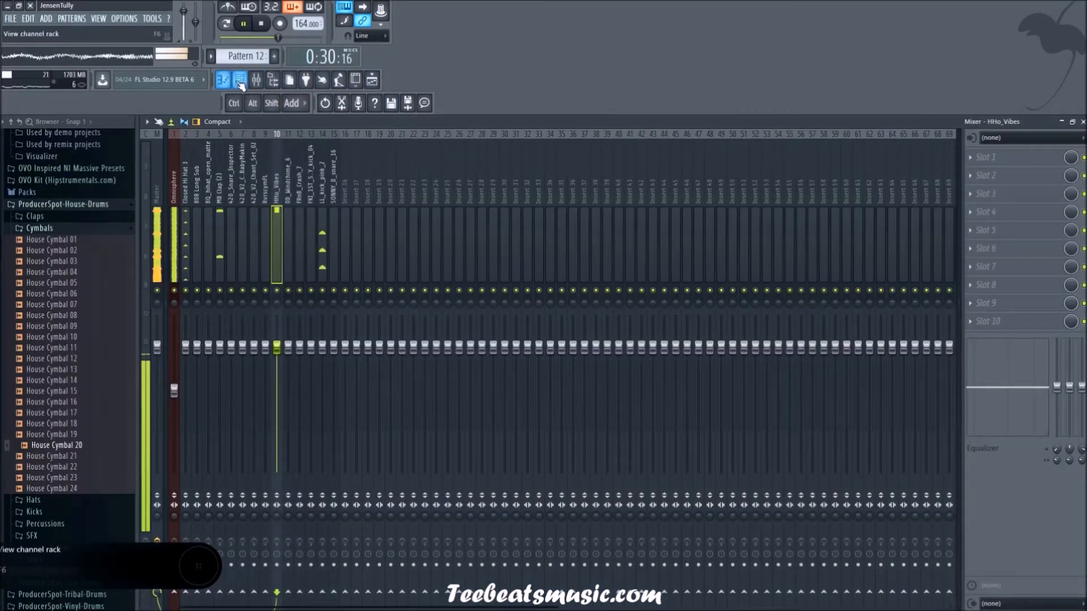
scroll(484, 480, "up", 14)
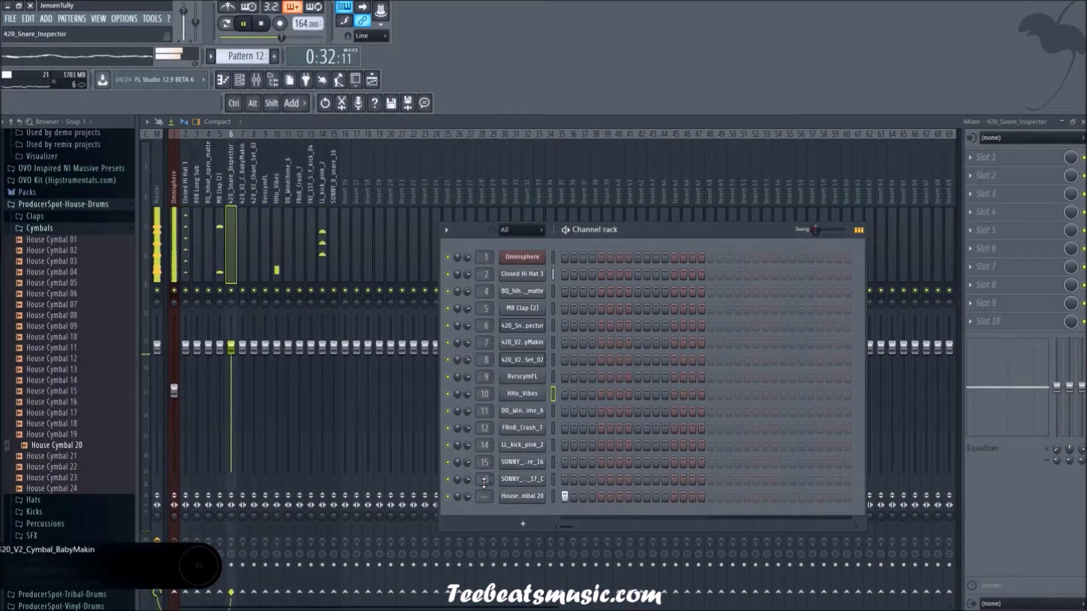
scroll(479, 480, "up", 2)
scroll(482, 496, "up", 6)
scroll(482, 495, "up", 11)
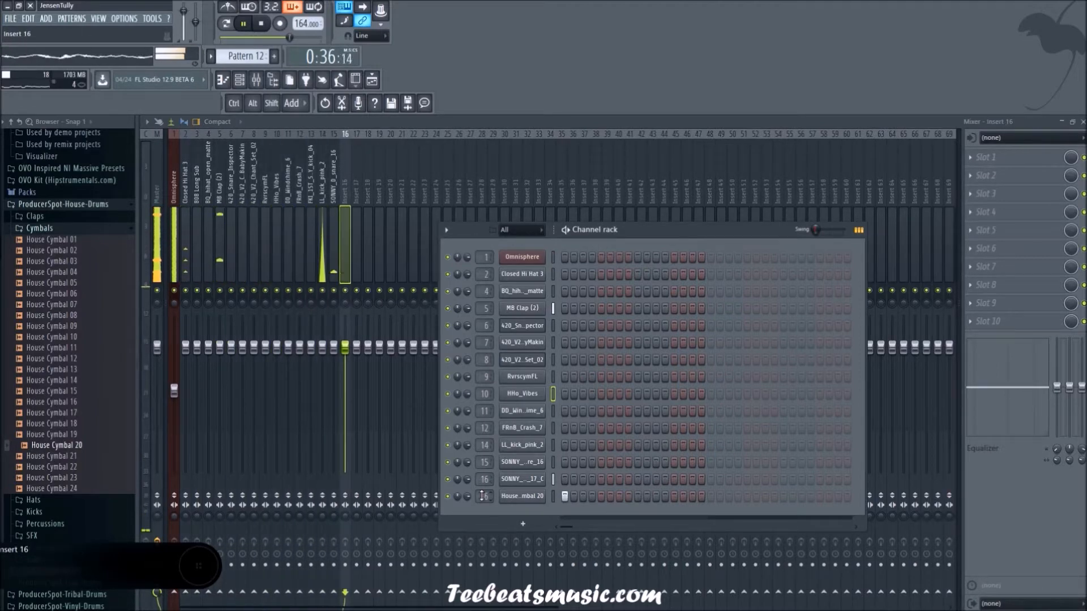
Step: Select the SONNY_D_808_17_C and House Cymbal 20 channels and route them to consecutive mixer tracks starting from Insert 16
right_click(552, 479)
key("space")
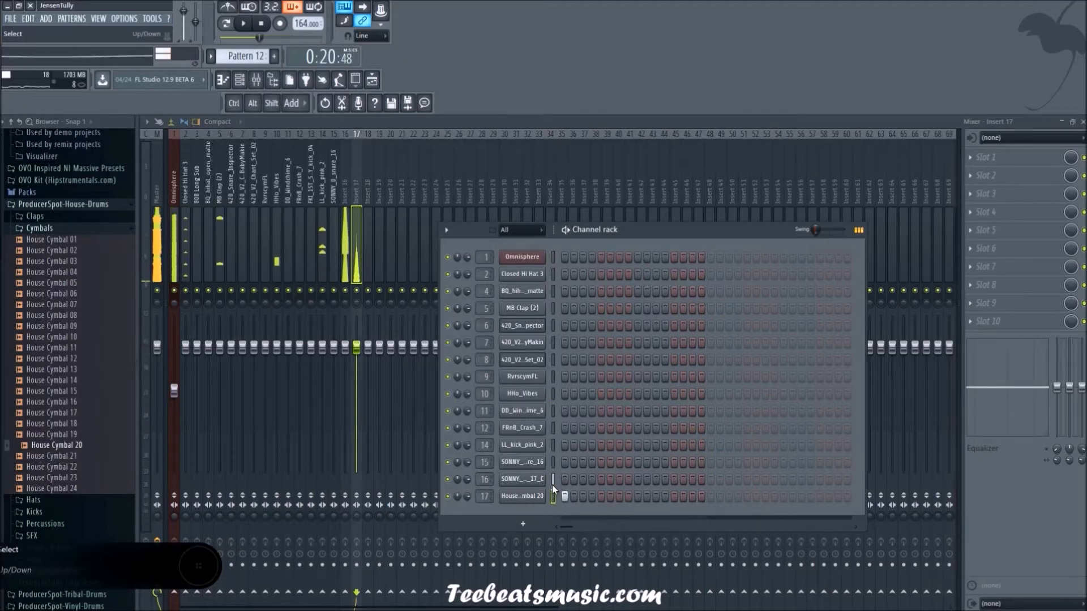
right_click(345, 192)
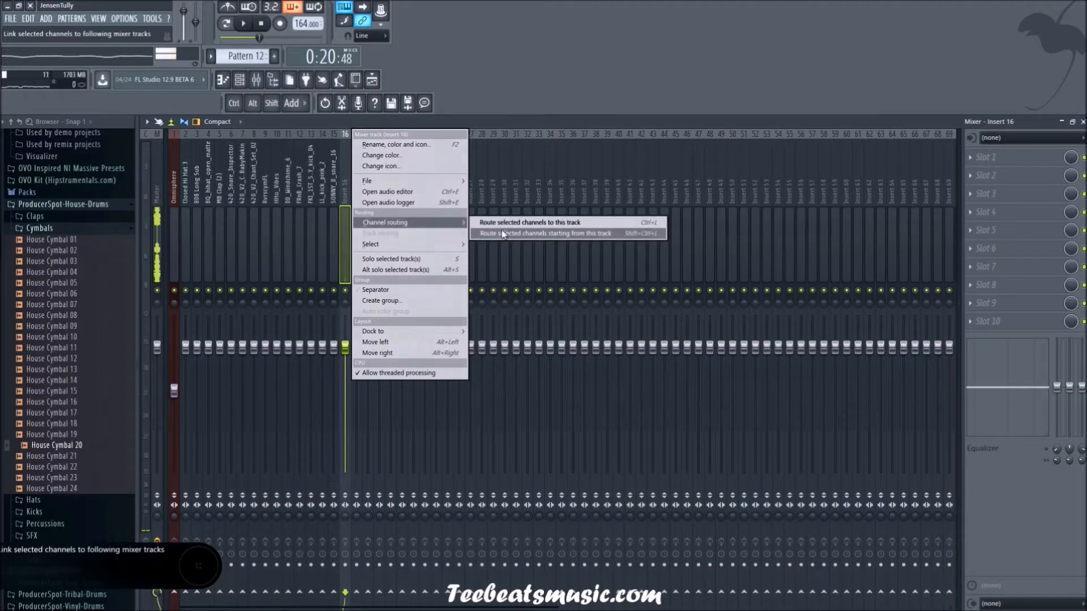
left_click(501, 230)
key("space")
key("space")
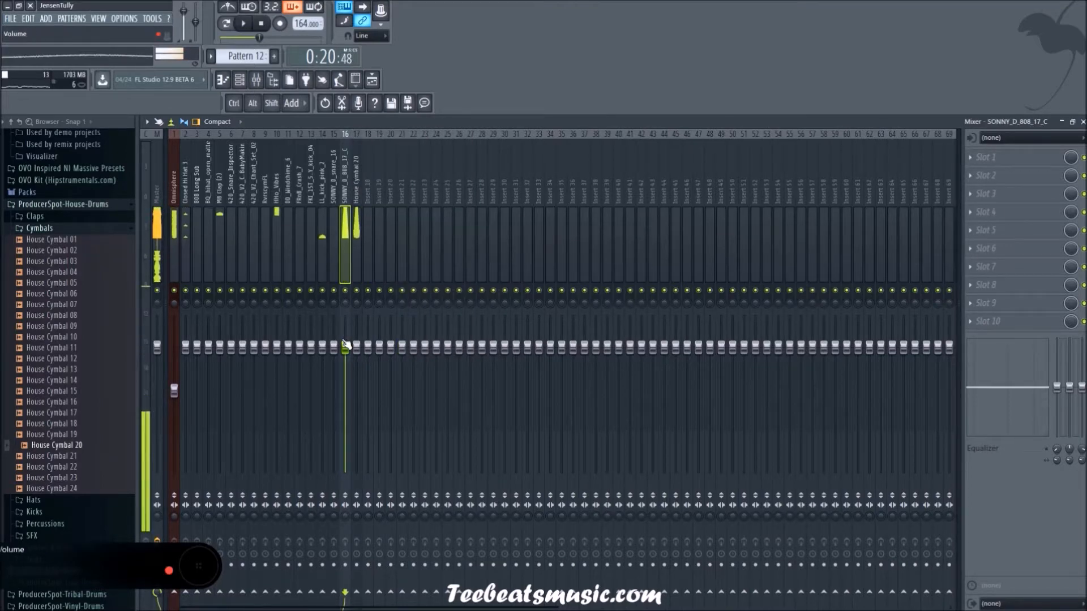
Step: Lower the SONNY_D_808_17_C mixer level, pan House Cymbal 20 about 37% right and set its volume to about -10.3 dB
mouse_move(344, 347)
left_mouse_down()
mouse_move(344, 369)
mouse_move(357, 359)
left_mouse_up()
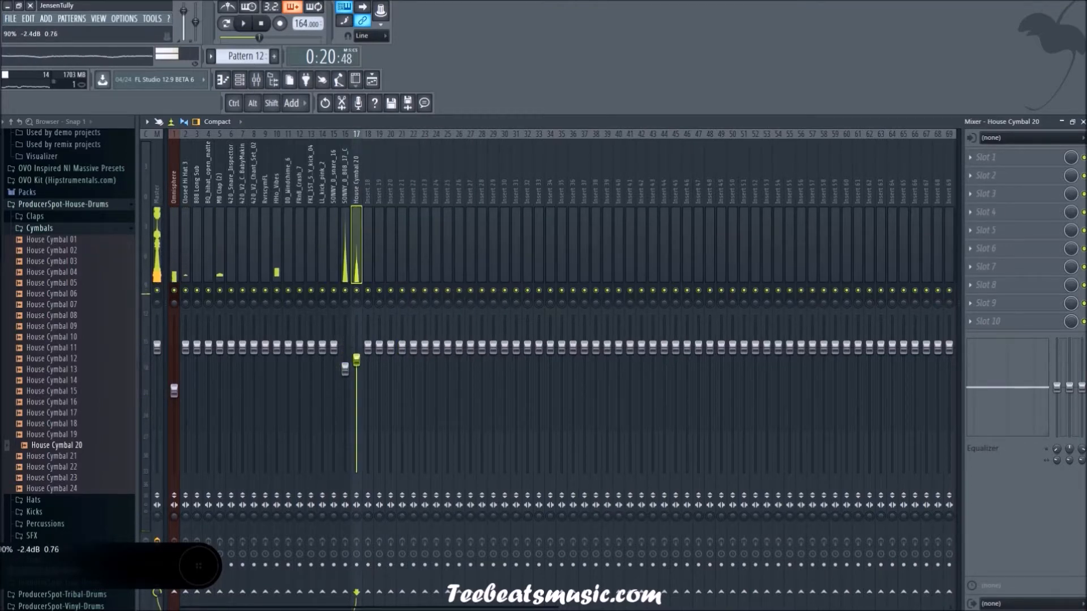
key("space")
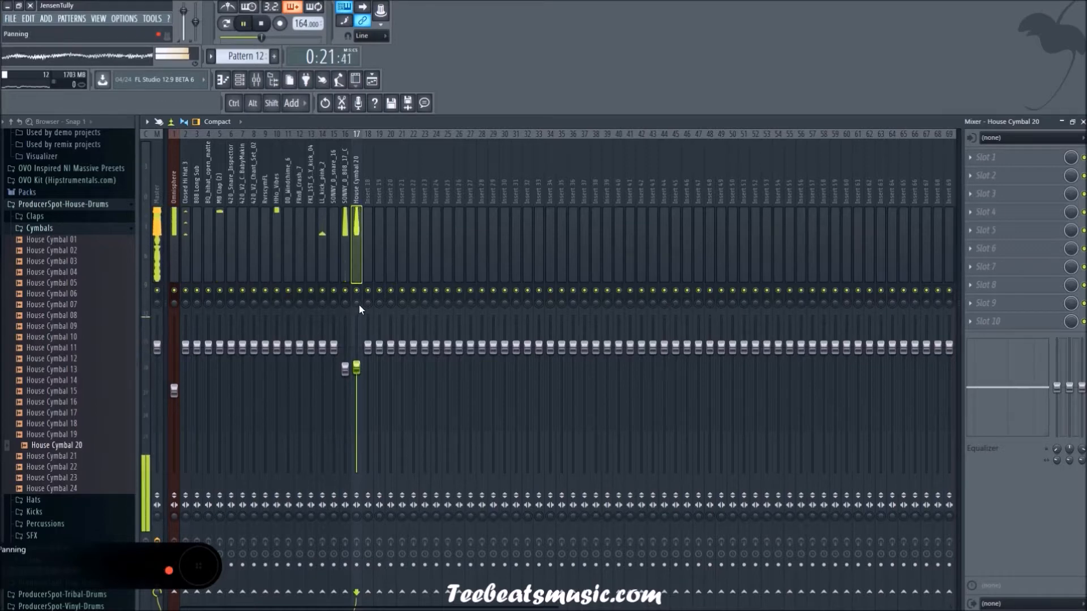
key("space")
left_click_drag(358, 304, 358, 283)
key("space")
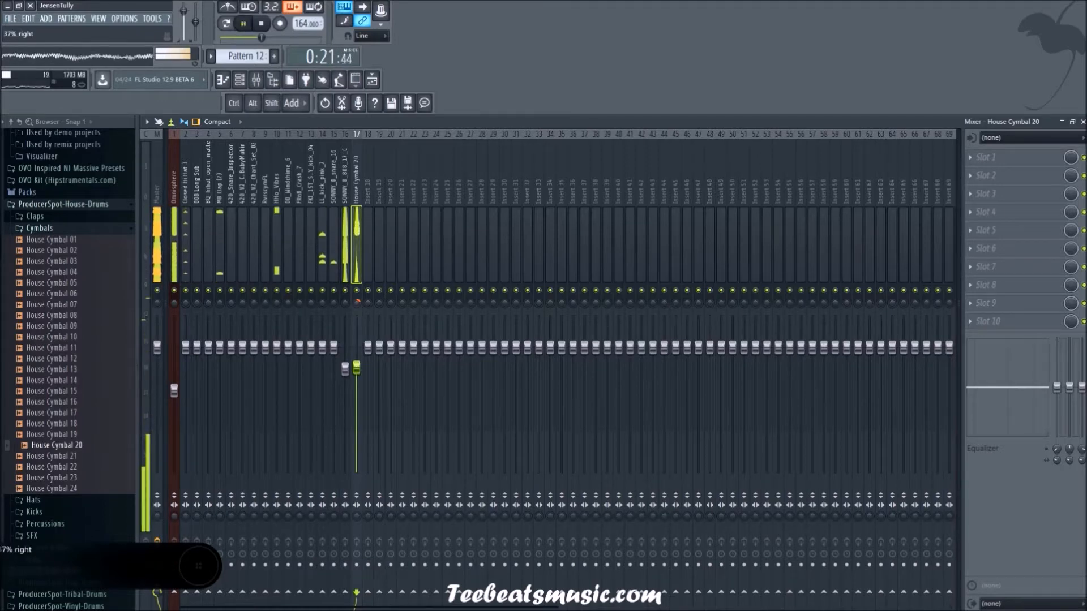
left_click_drag(356, 368, 356, 399)
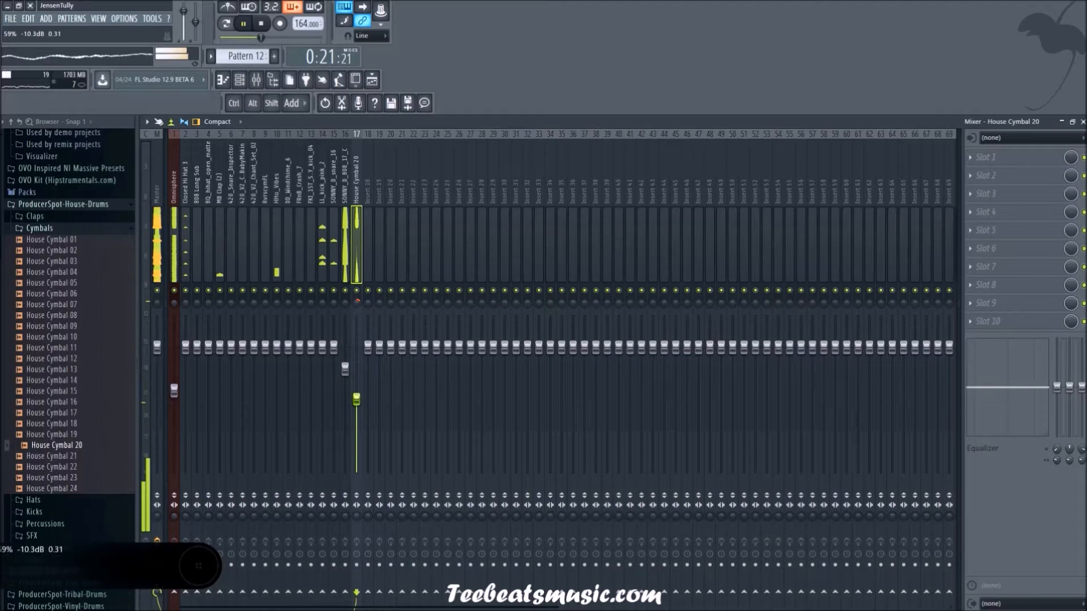
Step: Raise the SONNY_D_808_17_C mixer level slightly, then lower the LL_kick_pink_2 level and adjust its panning
left_click(345, 372)
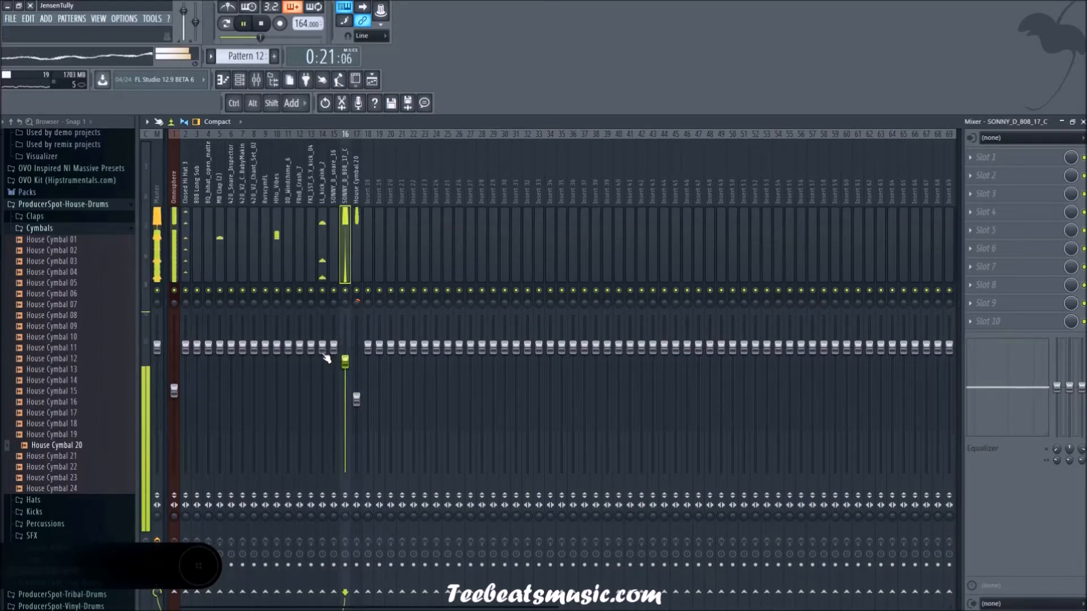
left_click_drag(326, 355, 326, 374)
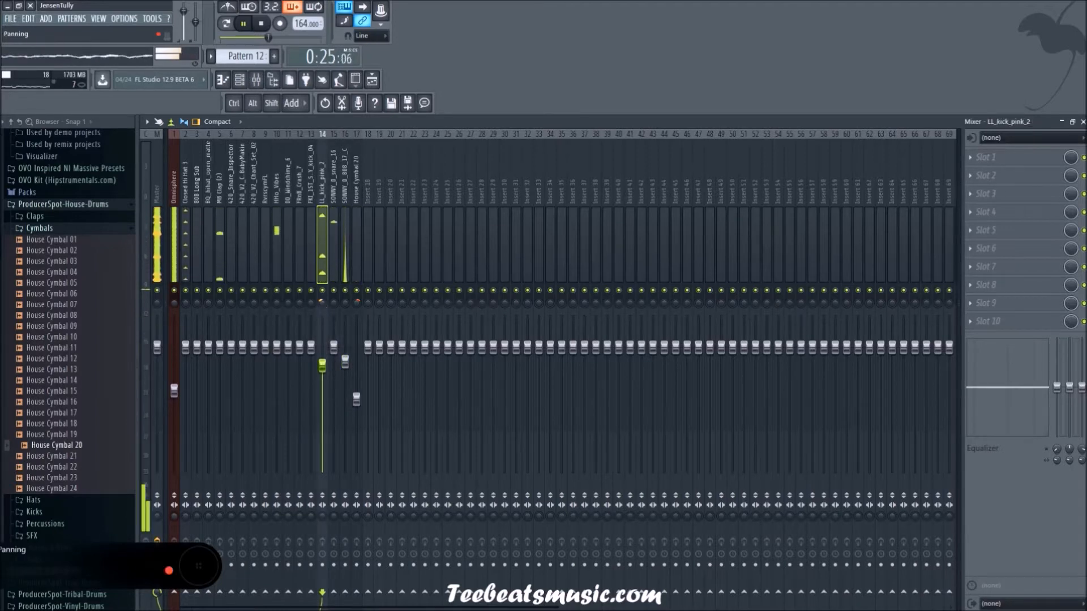
mouse_move(322, 365)
left_mouse_down()
mouse_move(327, 377)
mouse_move(325, 366)
left_mouse_up()
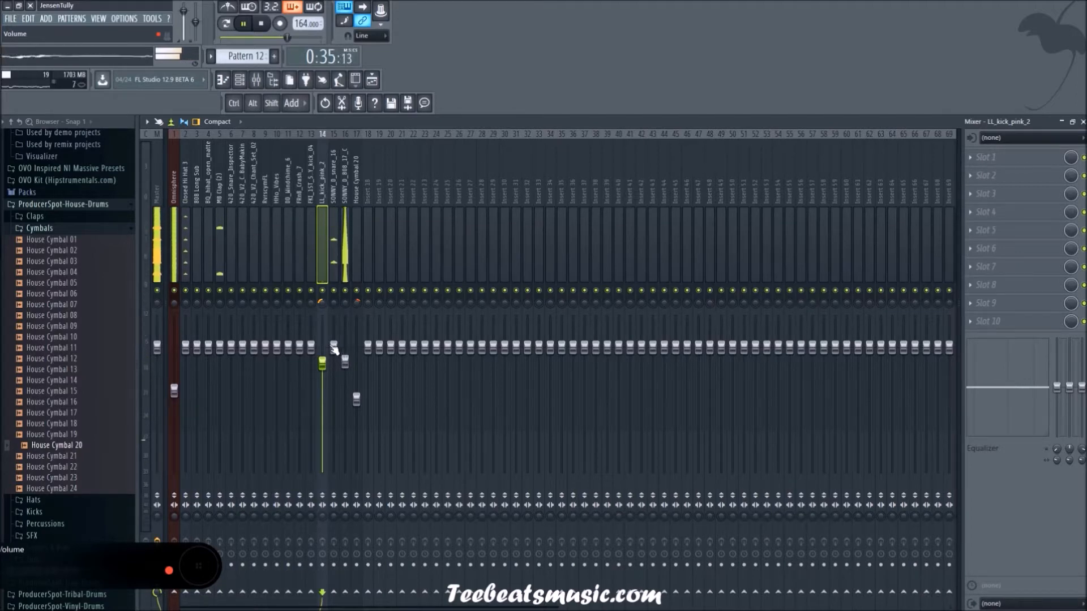
Step: Lower the SONNY_D_snare_16 mixer level below the kick's and pan the snare off center
left_click_drag(335, 346, 334, 392)
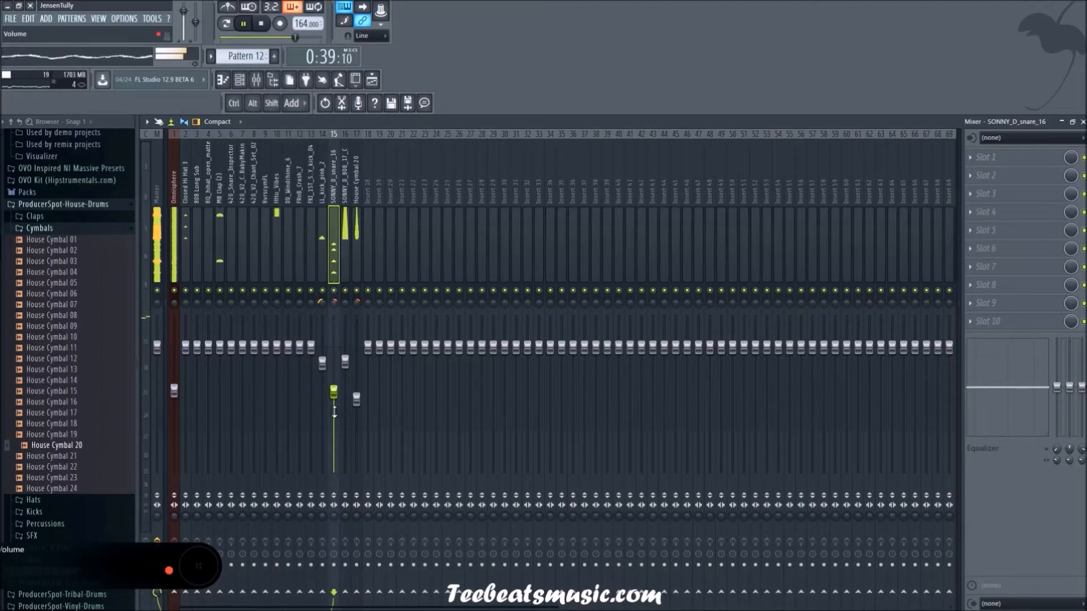
left_click_drag(334, 341, 334, 332)
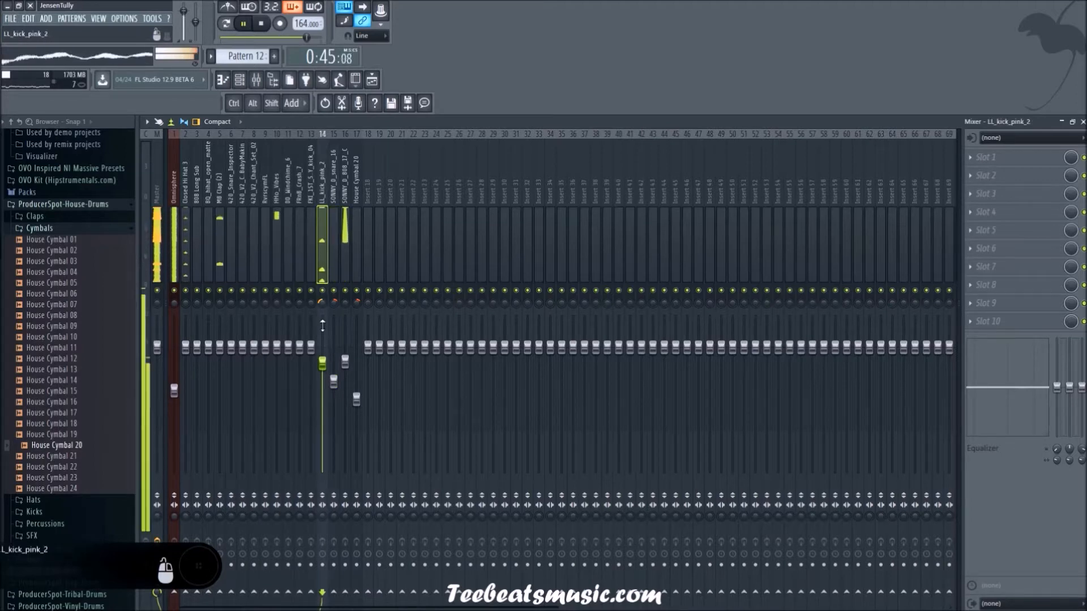
Step: Lower the Closed Hi Hat 3 mixer level and pan it slightly off center
left_click(222, 242)
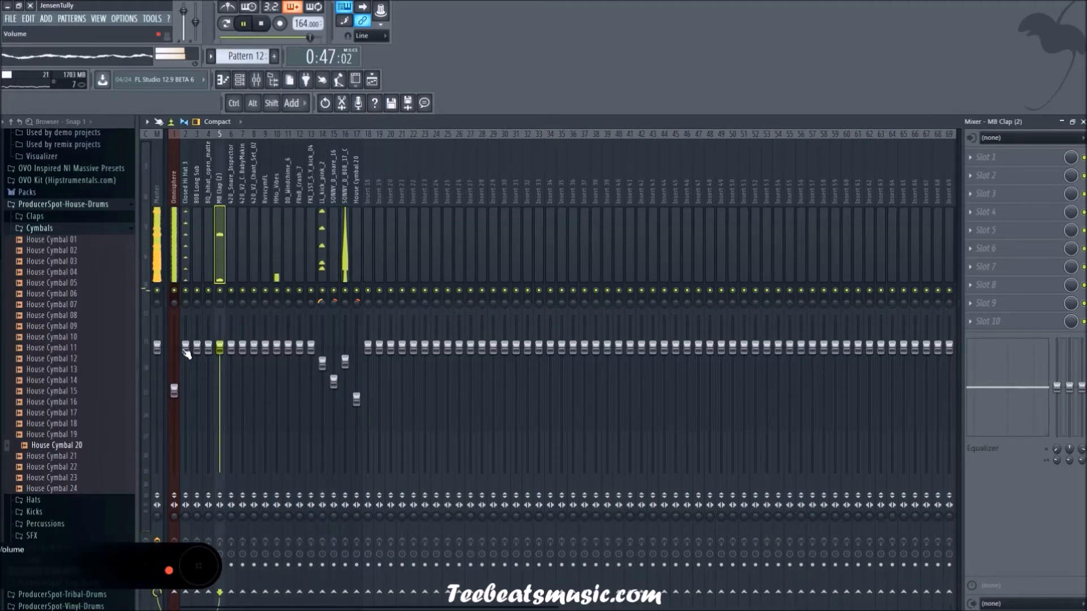
left_click_drag(186, 348, 185, 363)
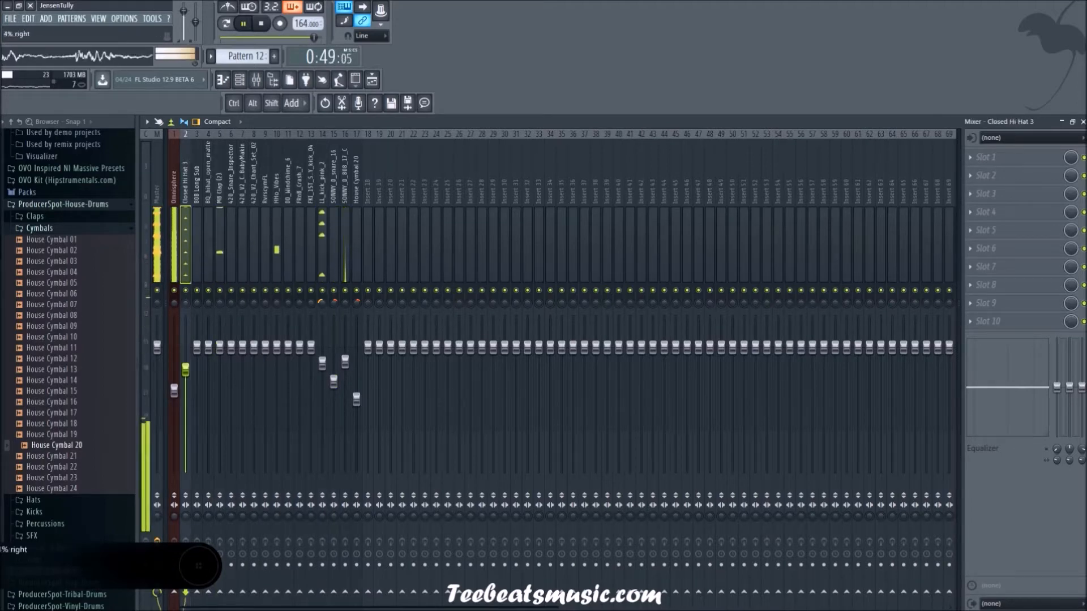
left_click_drag(185, 302, 186, 299)
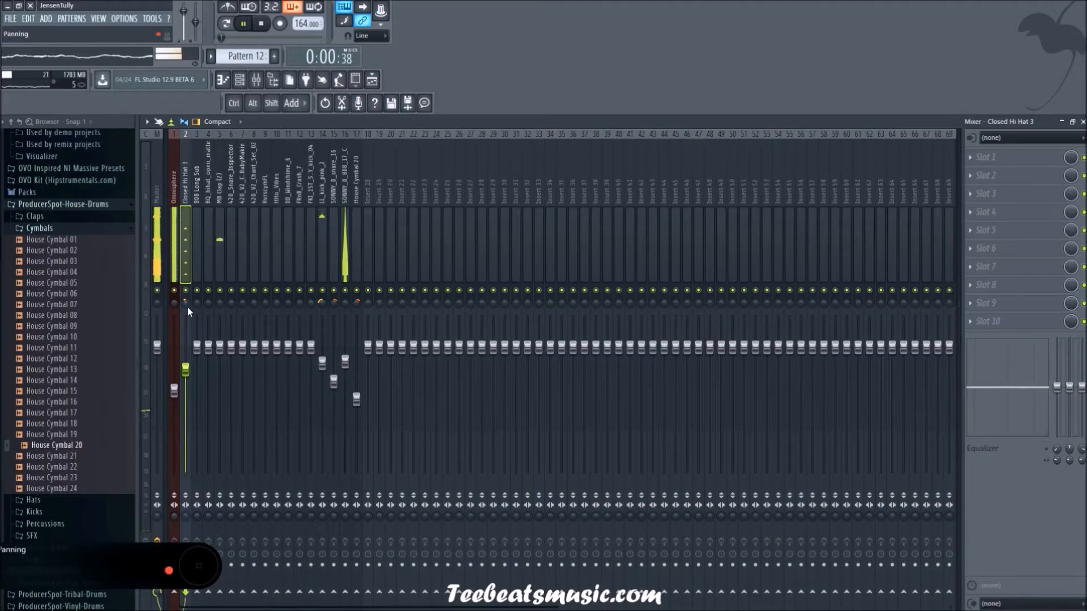
Step: Rebalance the mix by lowering MB Clap (2), raising Closed Hi Hat 3 slightly and setting Omnisphere to about -10.3 dB
left_click_drag(222, 347, 222, 371)
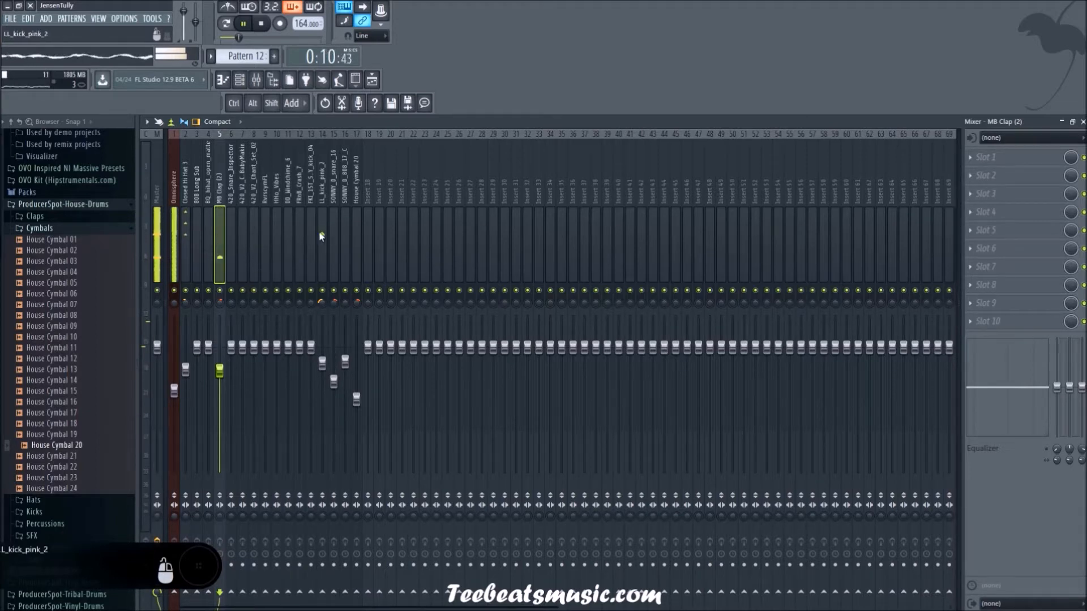
left_click_drag(186, 370, 186, 369)
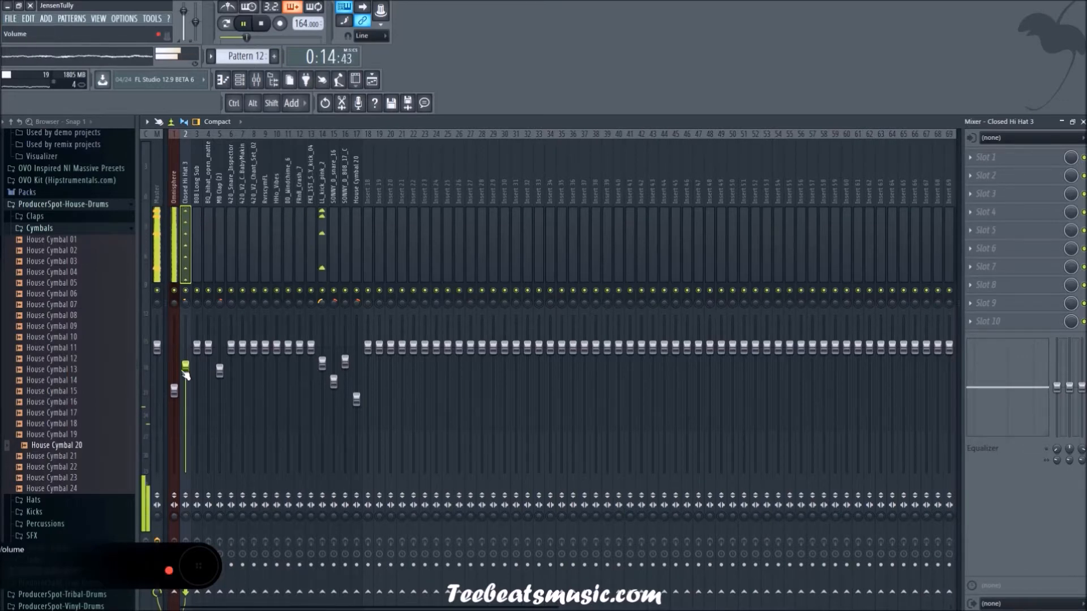
left_click_drag(174, 390, 173, 394)
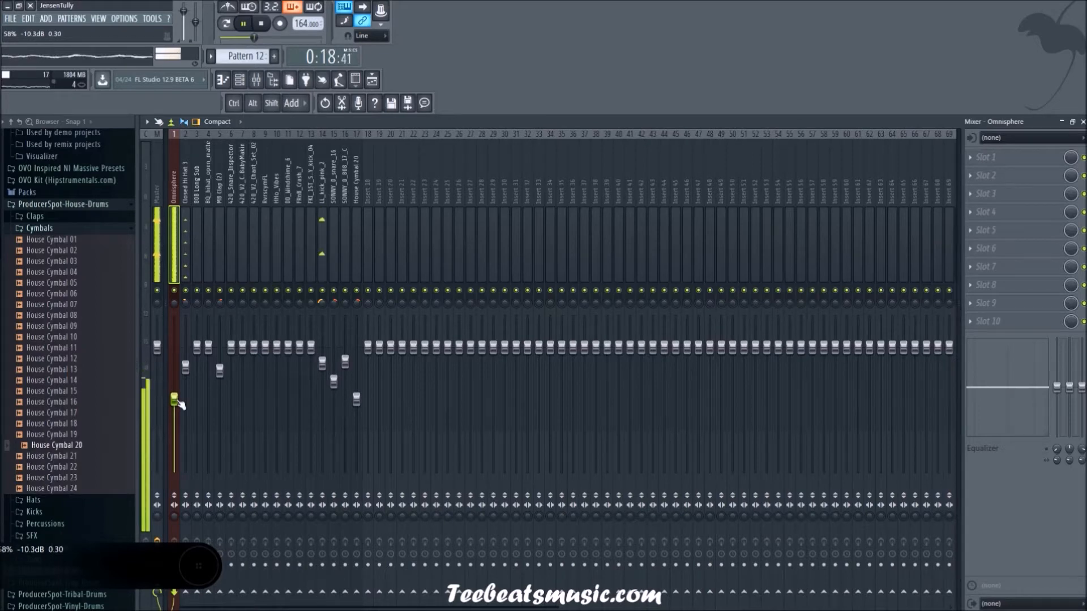
left_click(219, 365)
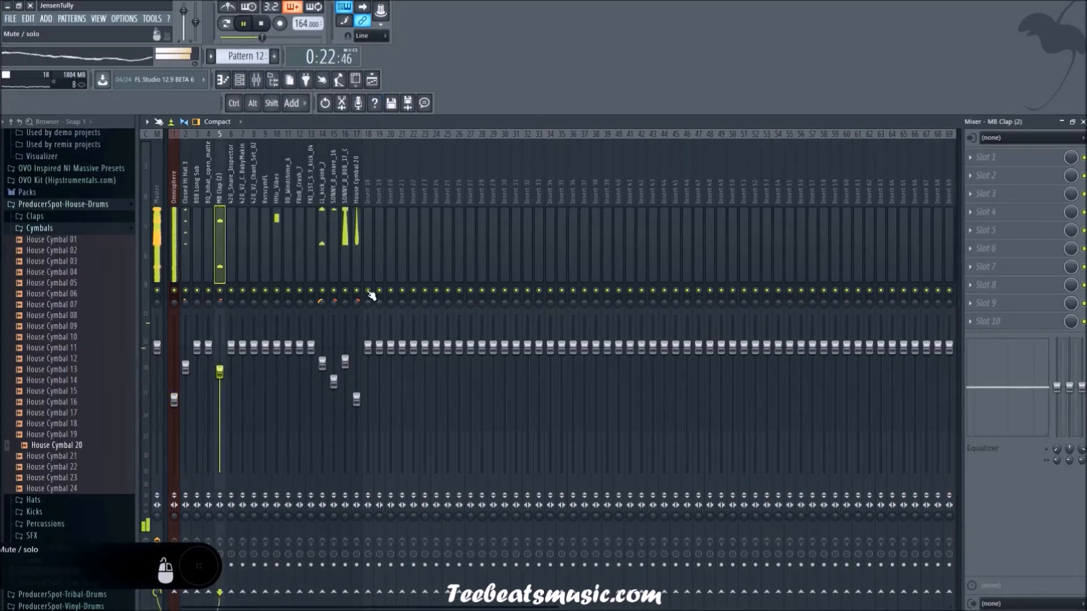
left_click(334, 381)
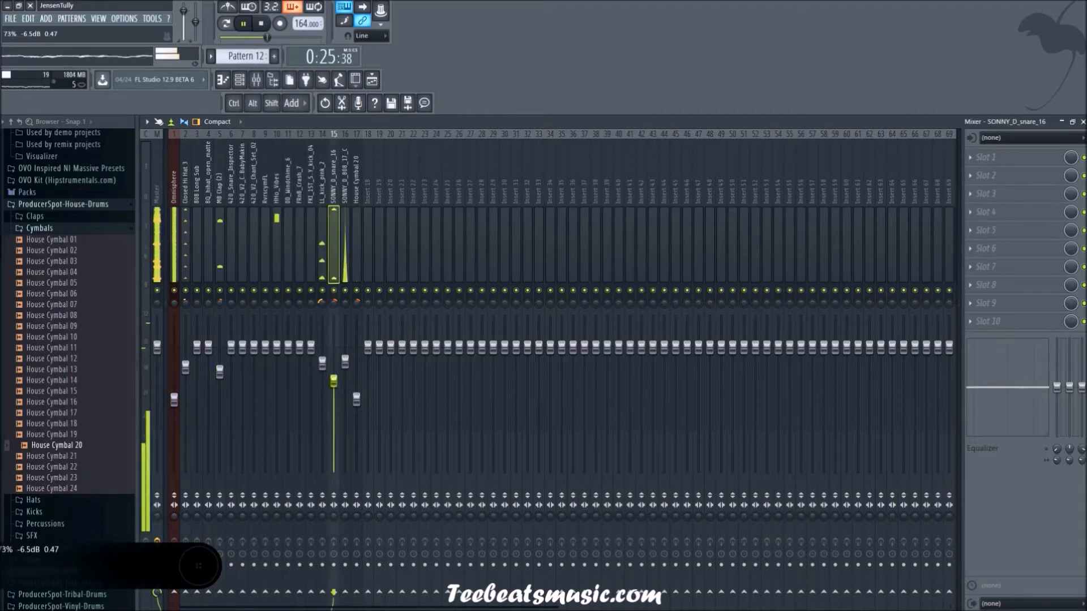
left_click(63, 232)
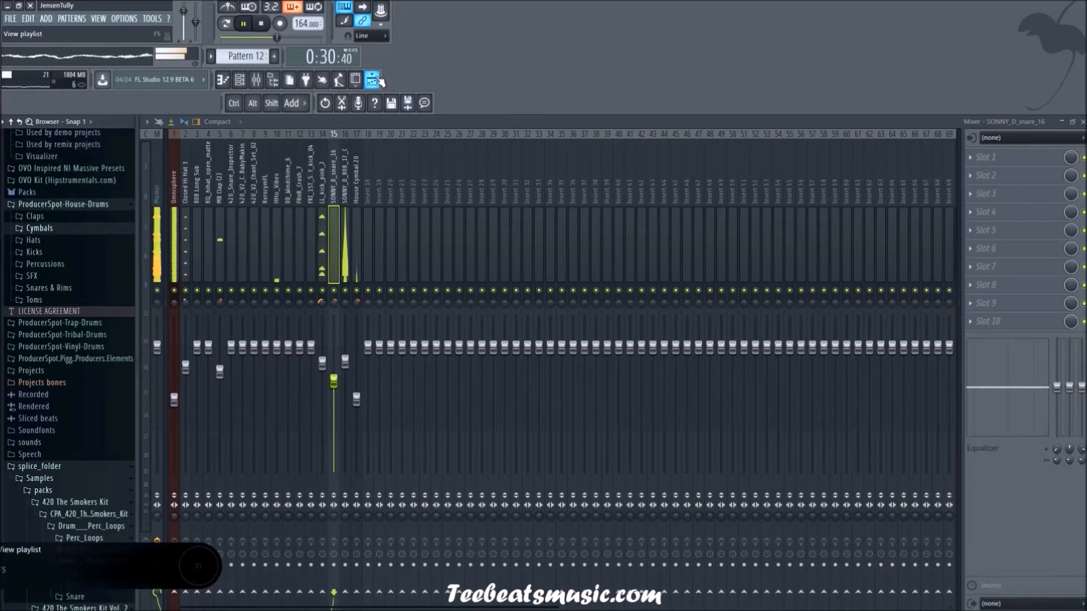
left_click(987, 161)
key("Escape")
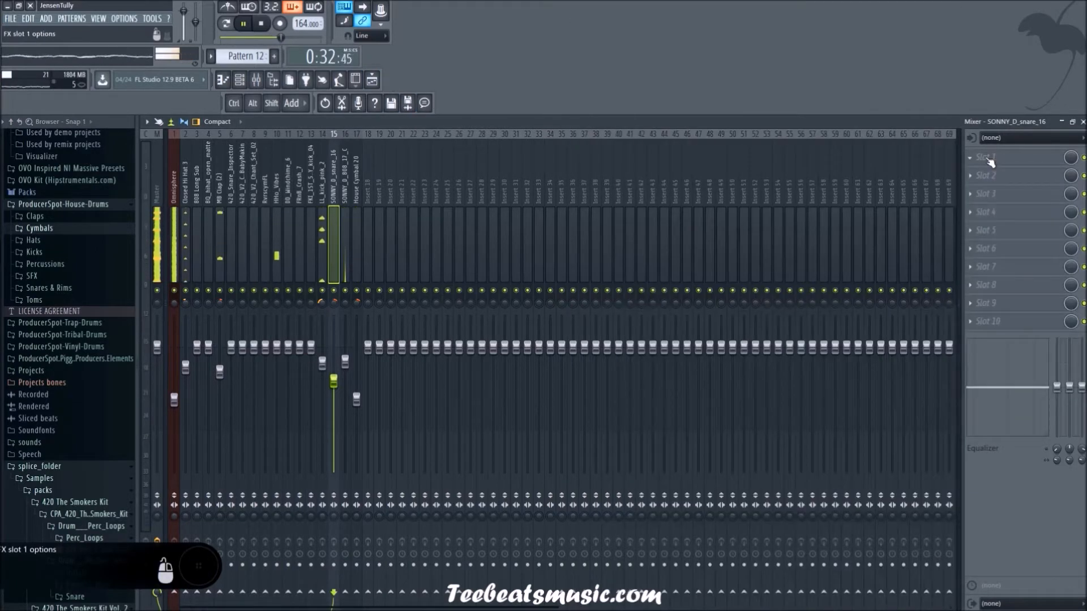
left_click(369, 186)
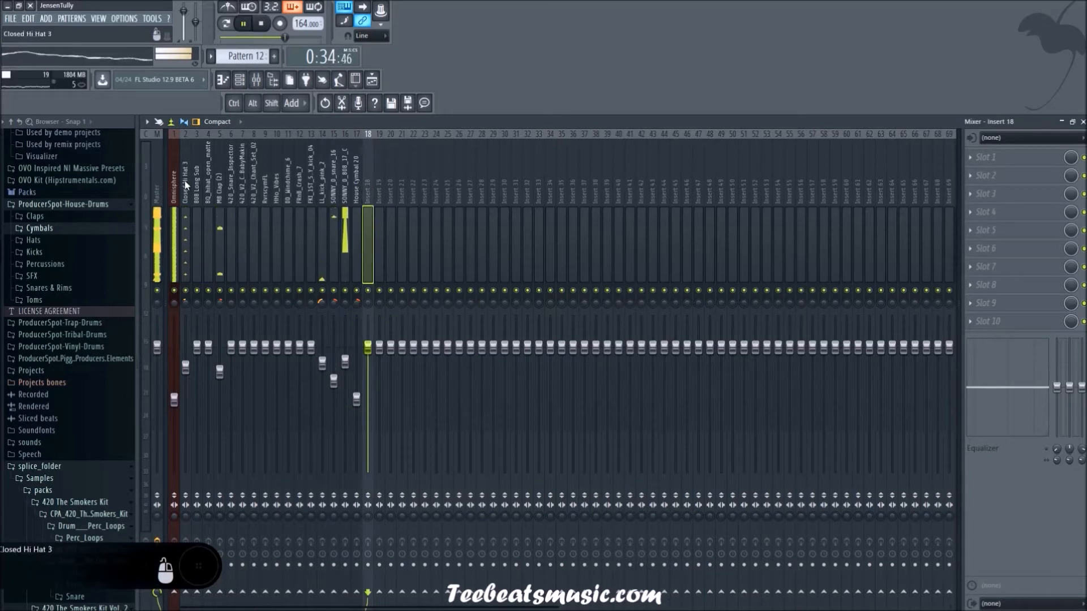
left_click(374, 81)
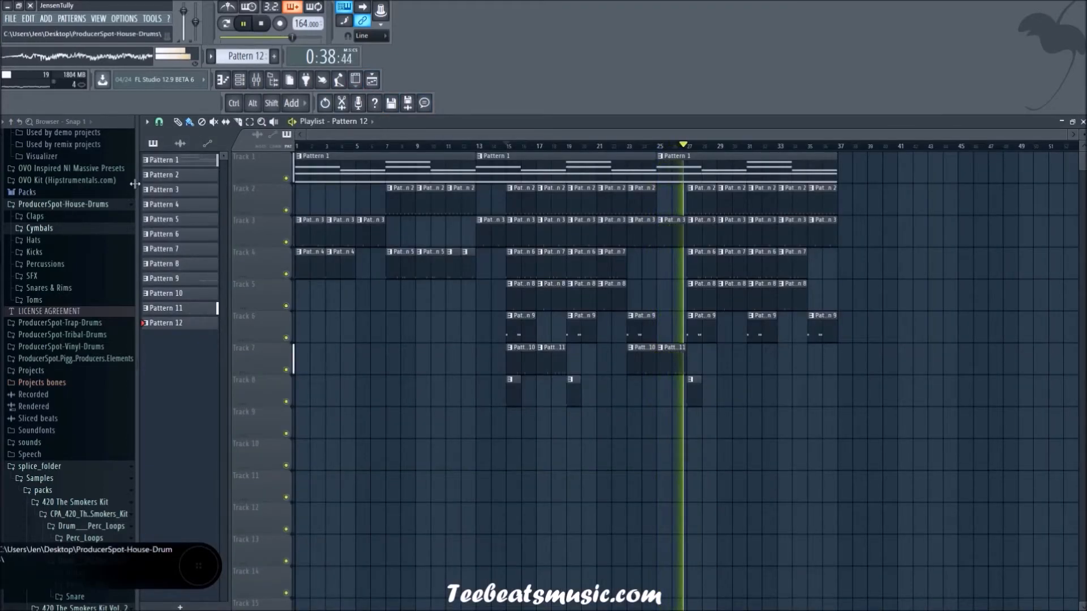
left_click(372, 81)
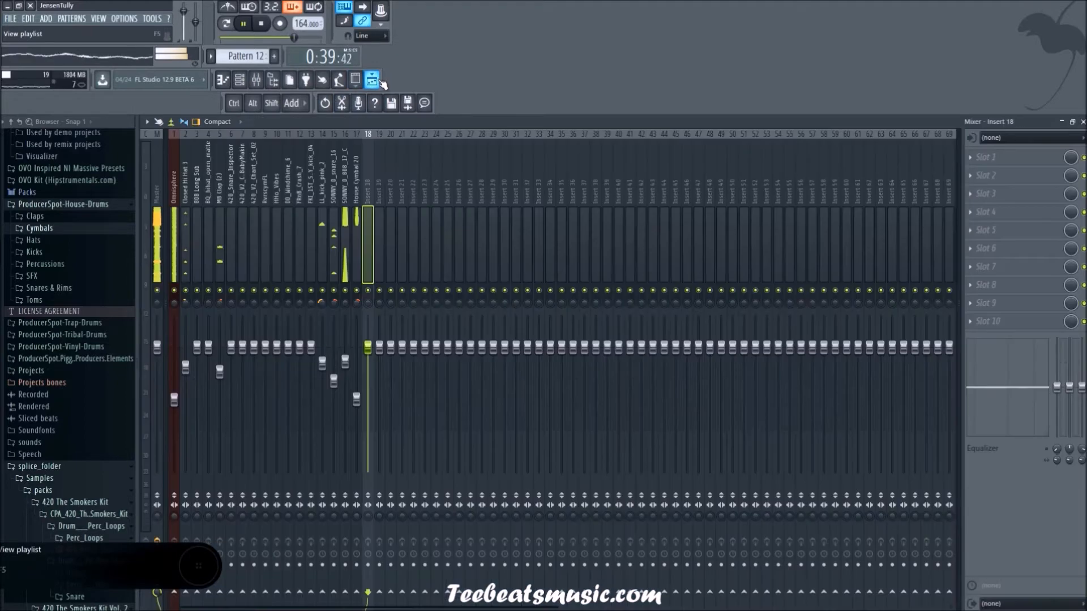
Step: Load Gross Beat into the Master track's first effect slot, apply its Momentary preset and select the Vinyl Off time effect
left_click(157, 175)
left_click(985, 157)
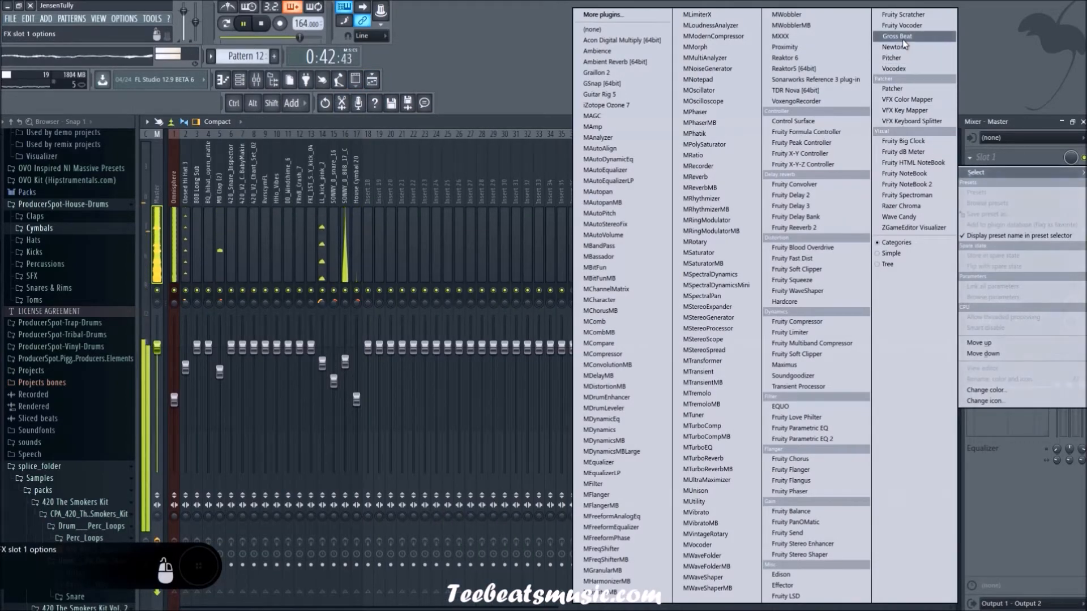
left_click(902, 39)
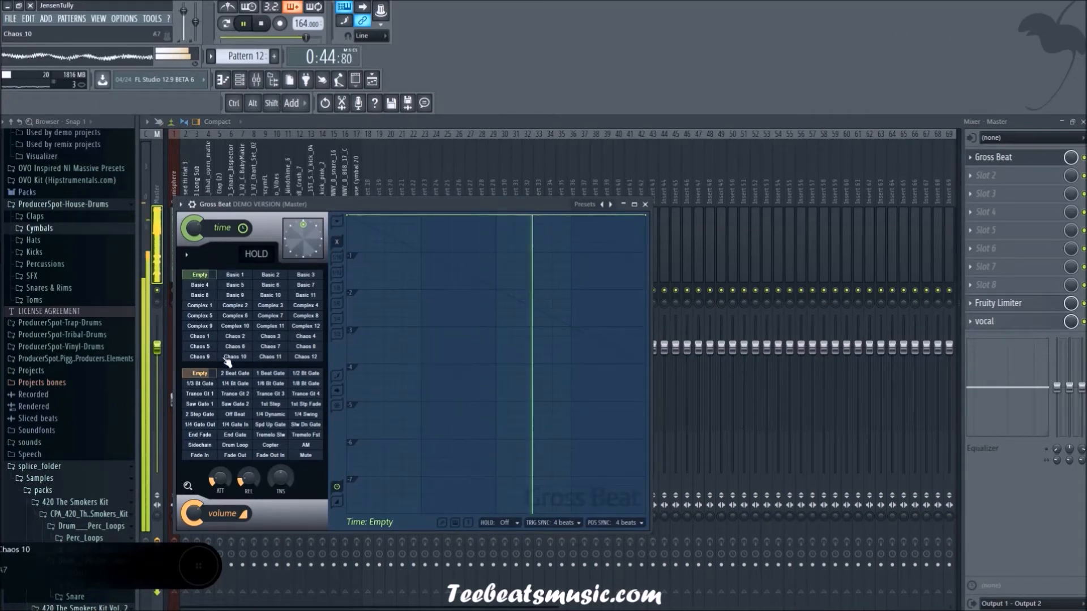
right_click(610, 208)
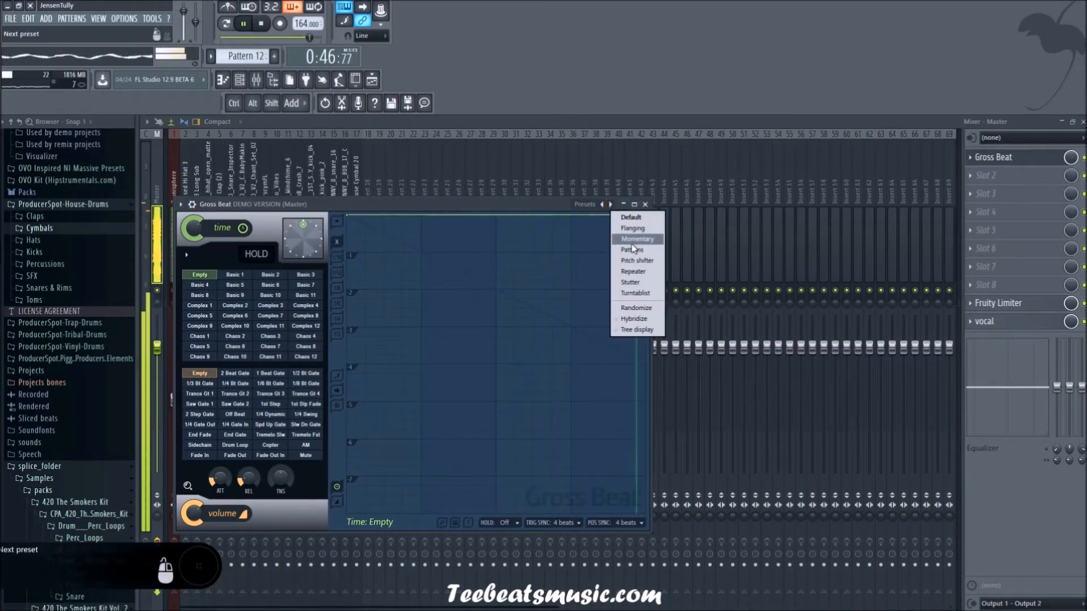
left_click(630, 243)
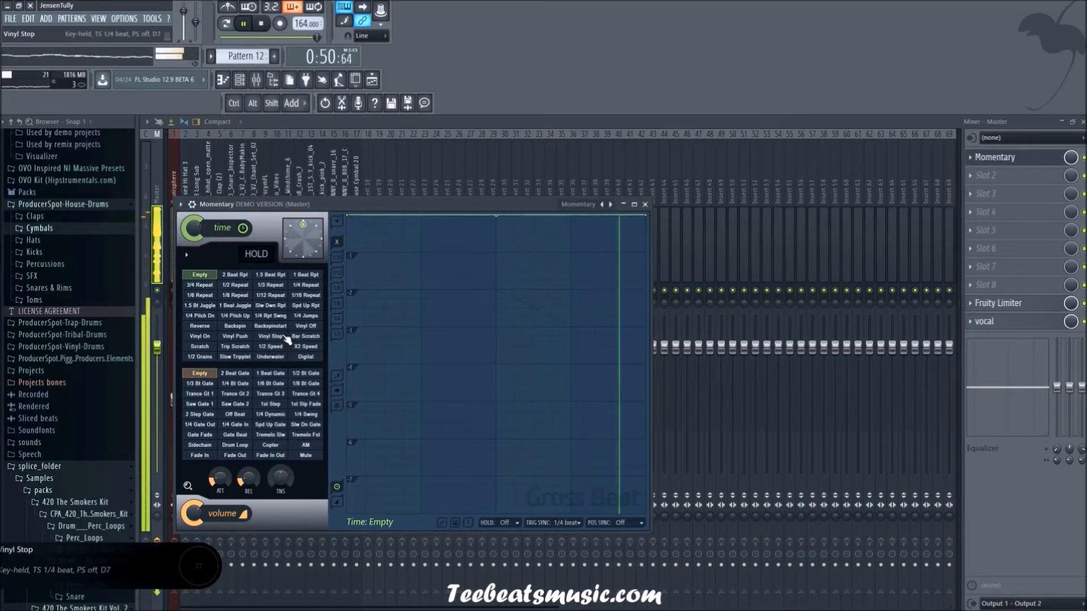
left_click(309, 328)
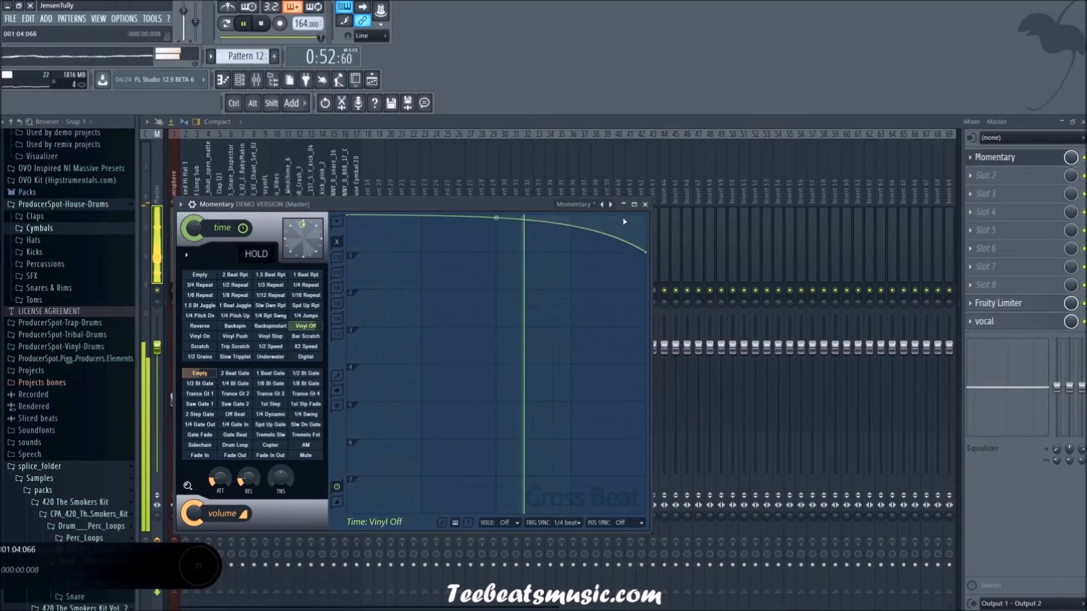
Step: Create an automation clip for the mix level of the Master's Momentary effect and show it in the playlist
right_click(1071, 160)
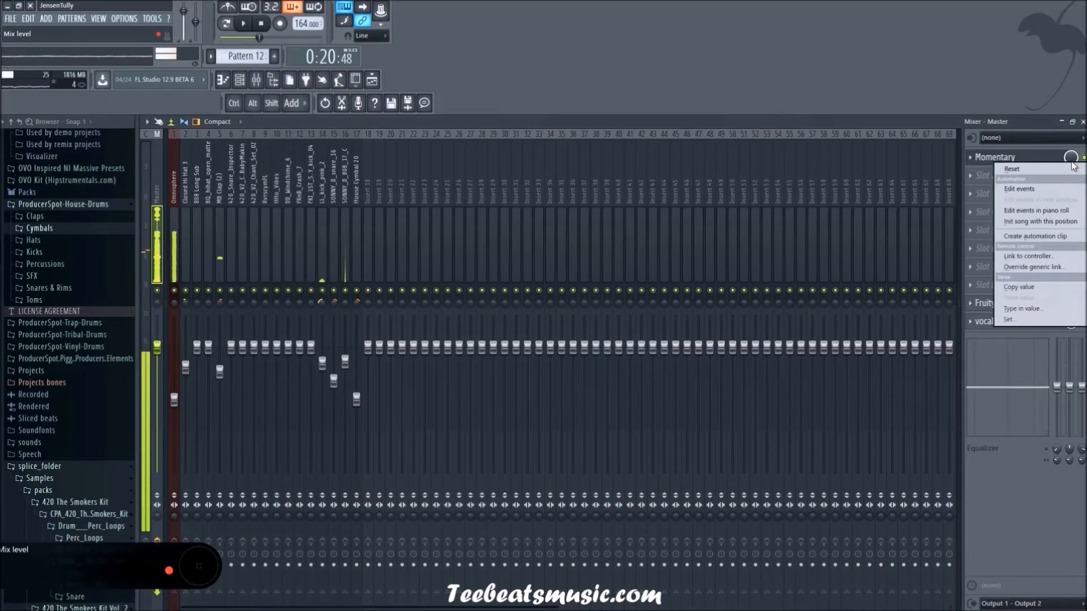
left_click(1043, 236)
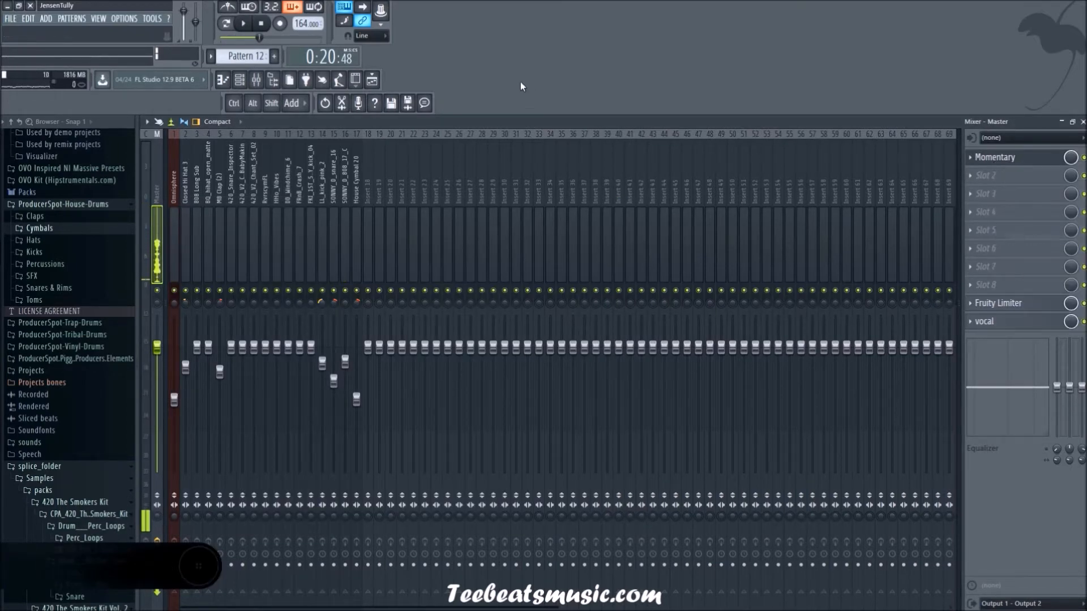
left_click(379, 81)
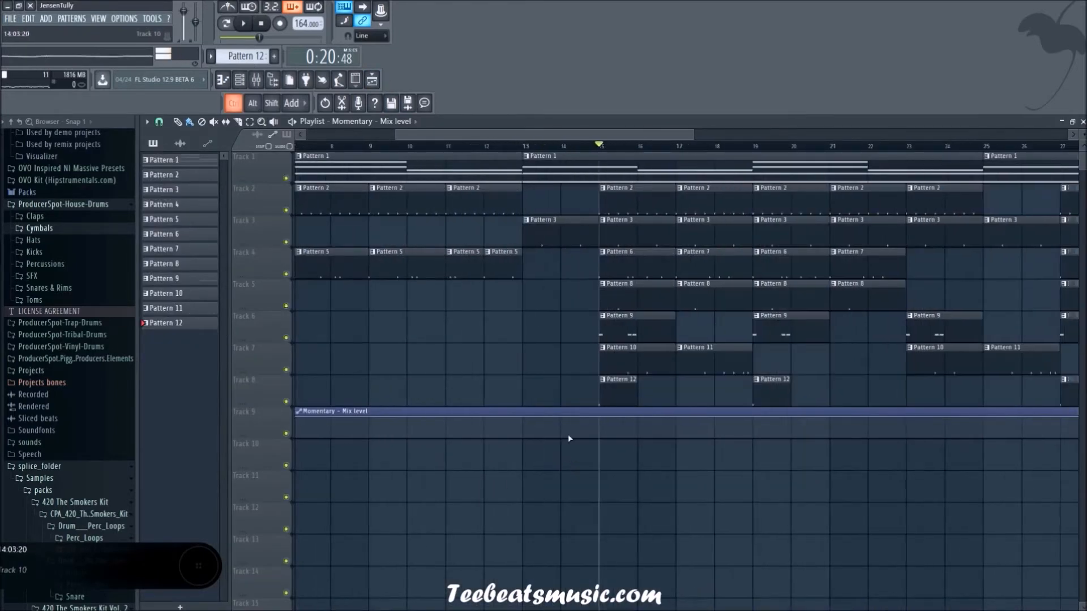
Step: Add a high and a low automation point at the start of both bar 26 and bar 27 in the Momentary mix level clip
scroll(644, 471, "down", 2)
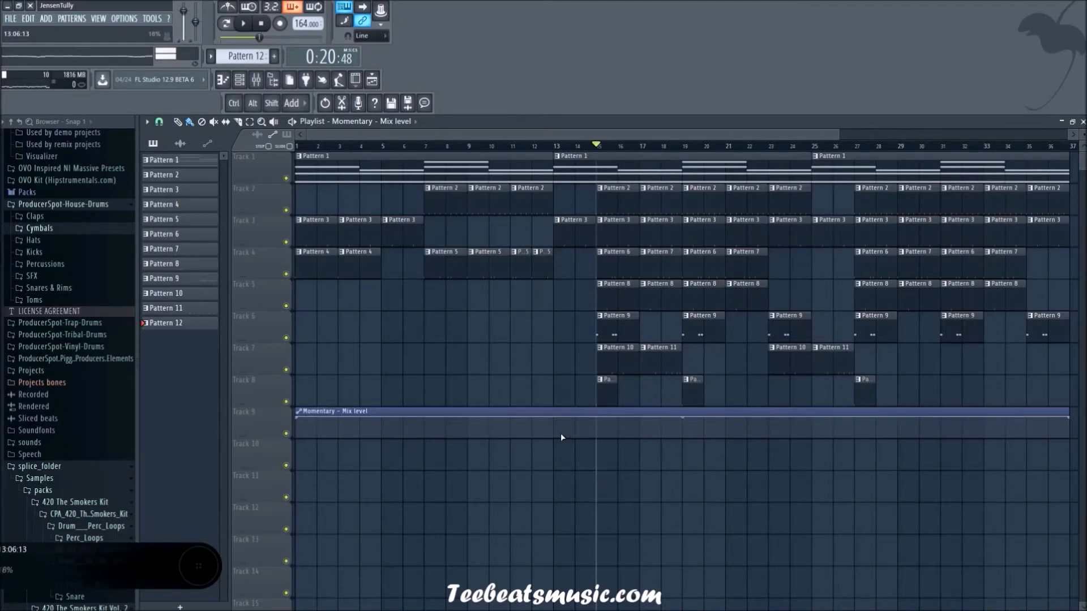
scroll(763, 478, "up", 2)
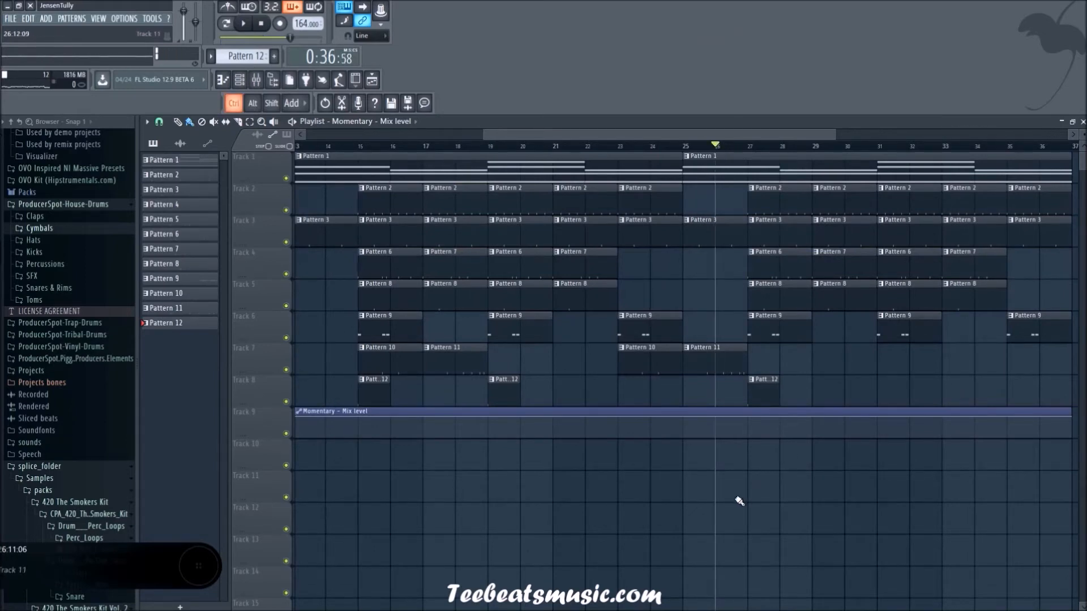
scroll(739, 501, "up", 3)
right_click(635, 421)
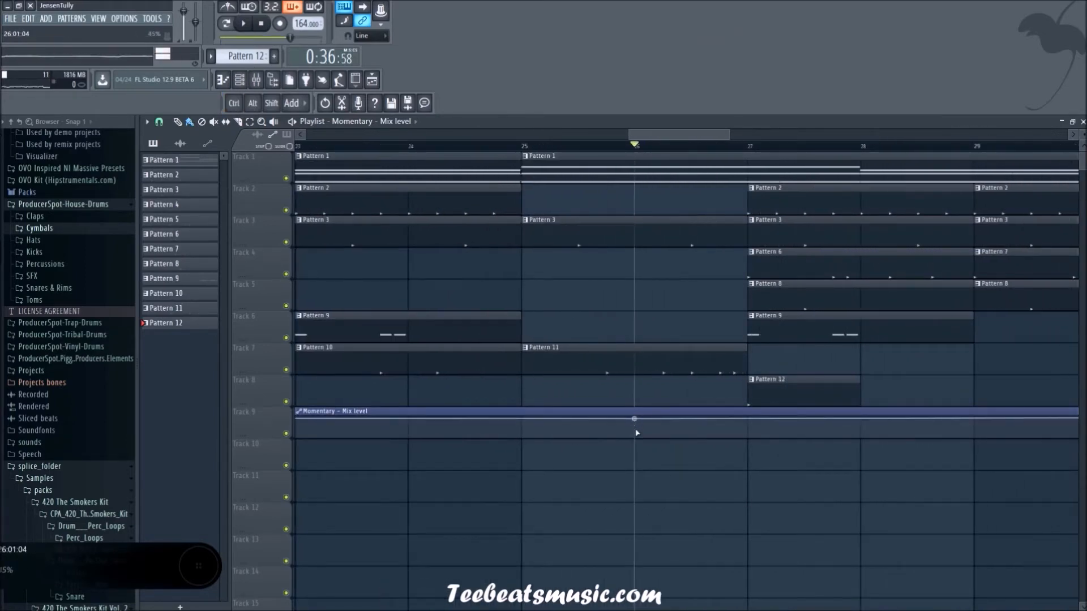
right_click(634, 434)
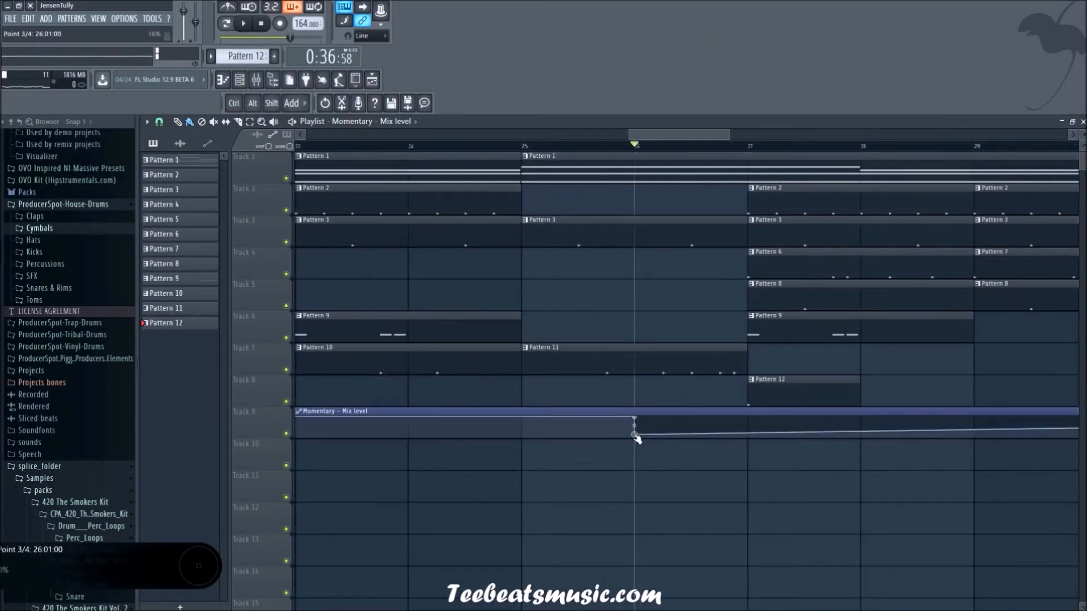
right_click(747, 424)
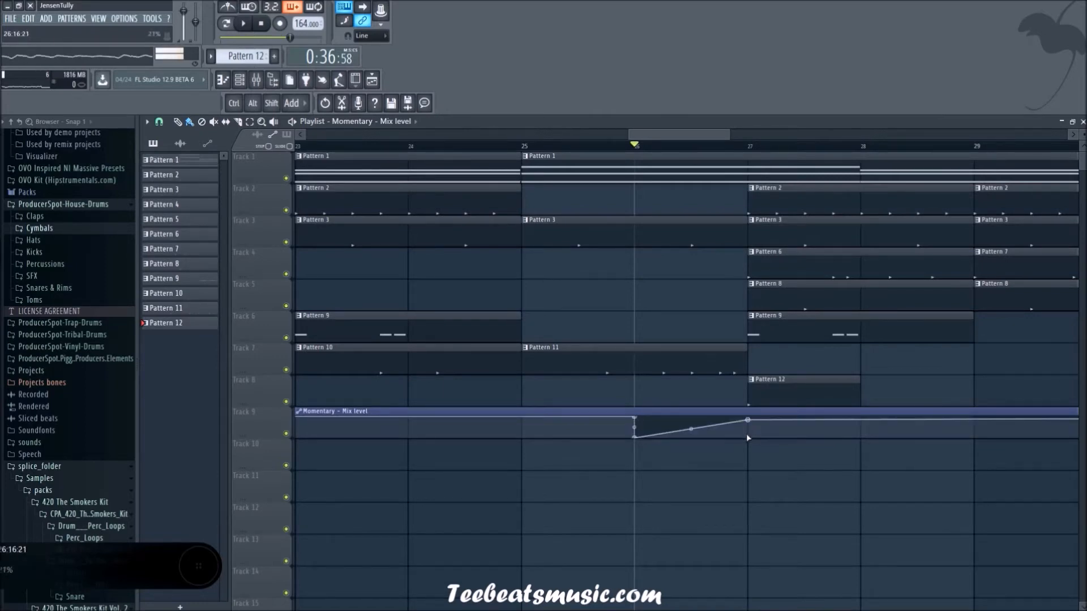
right_click(747, 436)
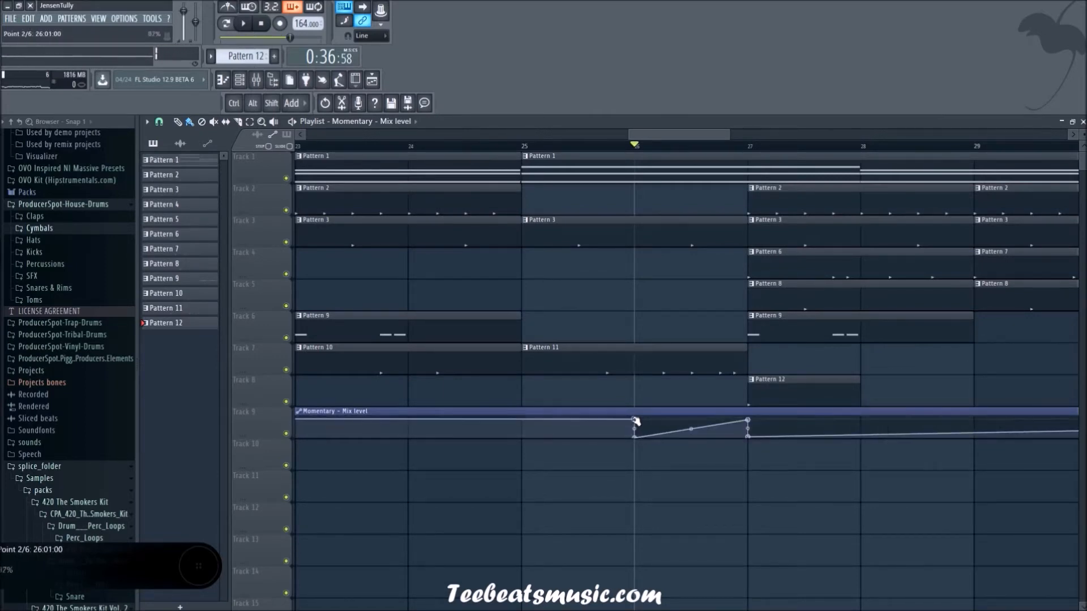
Step: Reshape the Momentary mix level automation so it stays high only through bar 26 and at 0% elsewhere, and start playback
left_click_drag(634, 419, 637, 467)
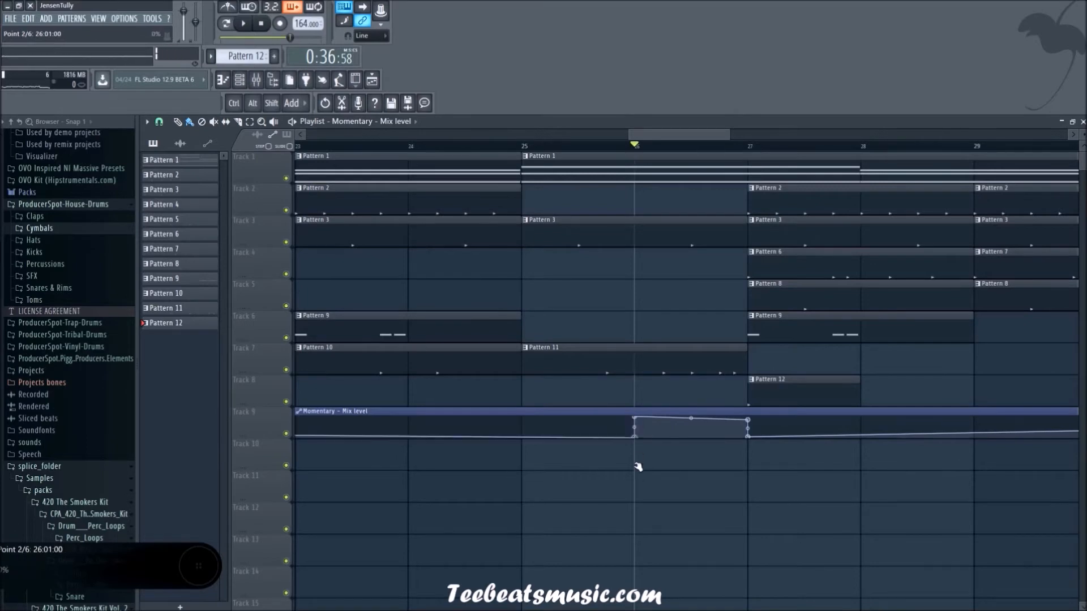
scroll(679, 538, "down", 5)
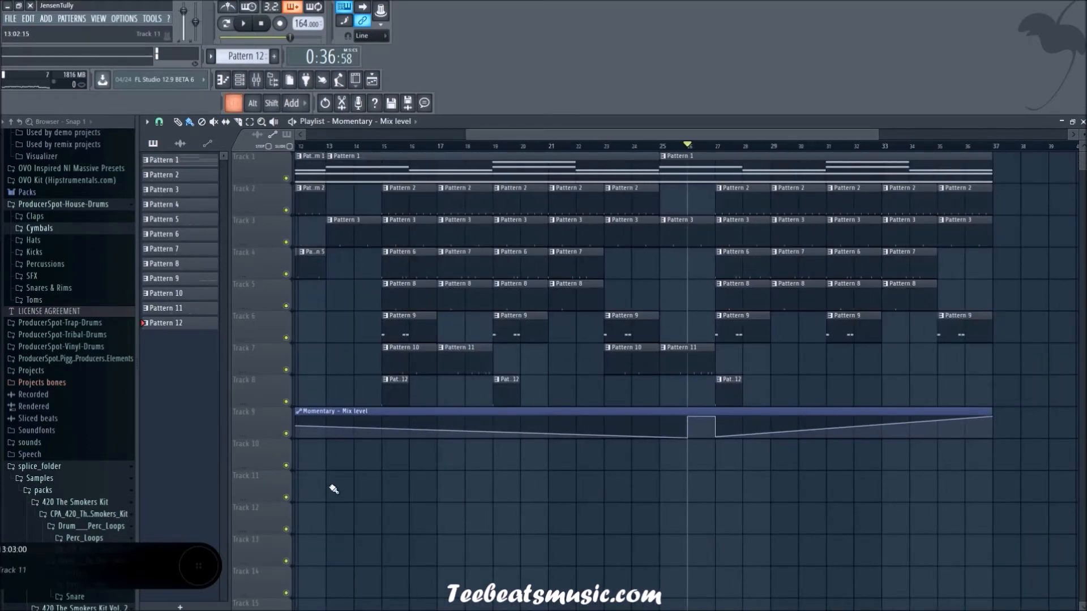
scroll(317, 453, "down", 3)
left_click_drag(298, 418, 296, 468)
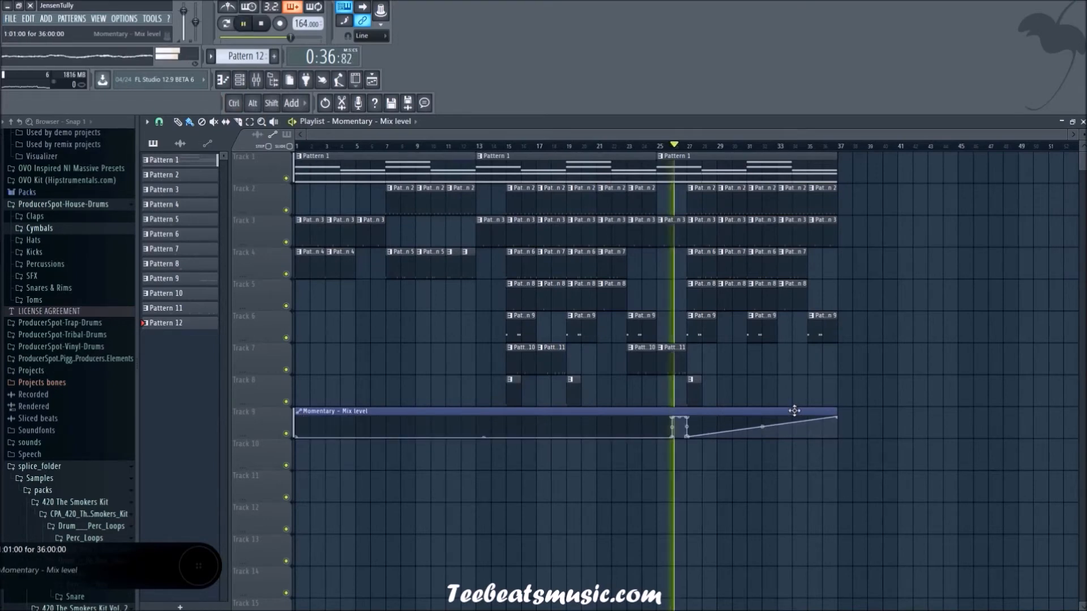
key("space")
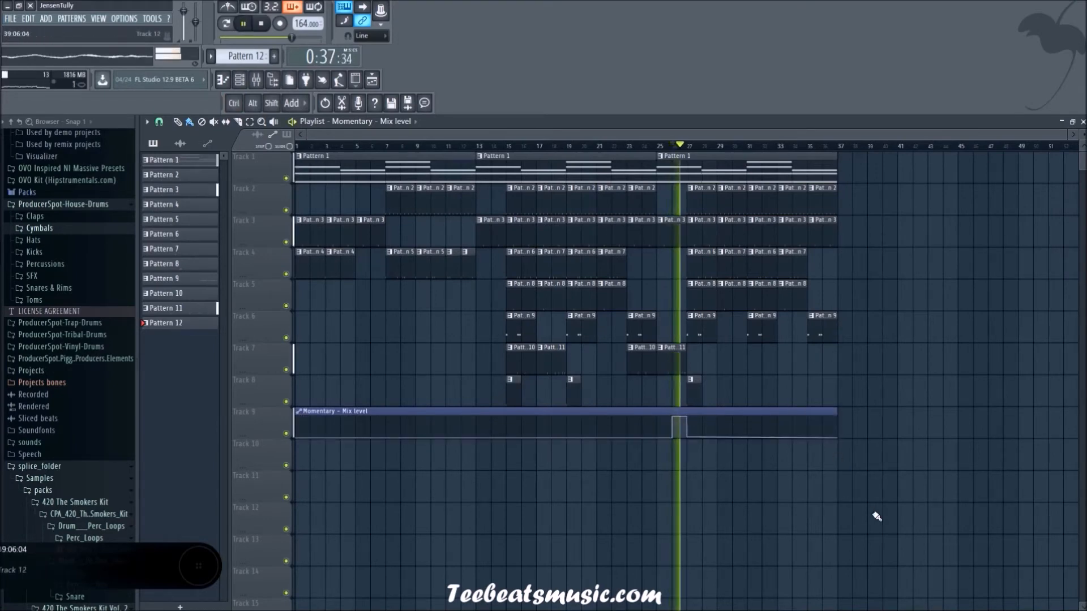
Step: Play the song from about bar 24 to audition the Vinyl Off transition, checking the mixer during playback
scroll(730, 495, "up", 2)
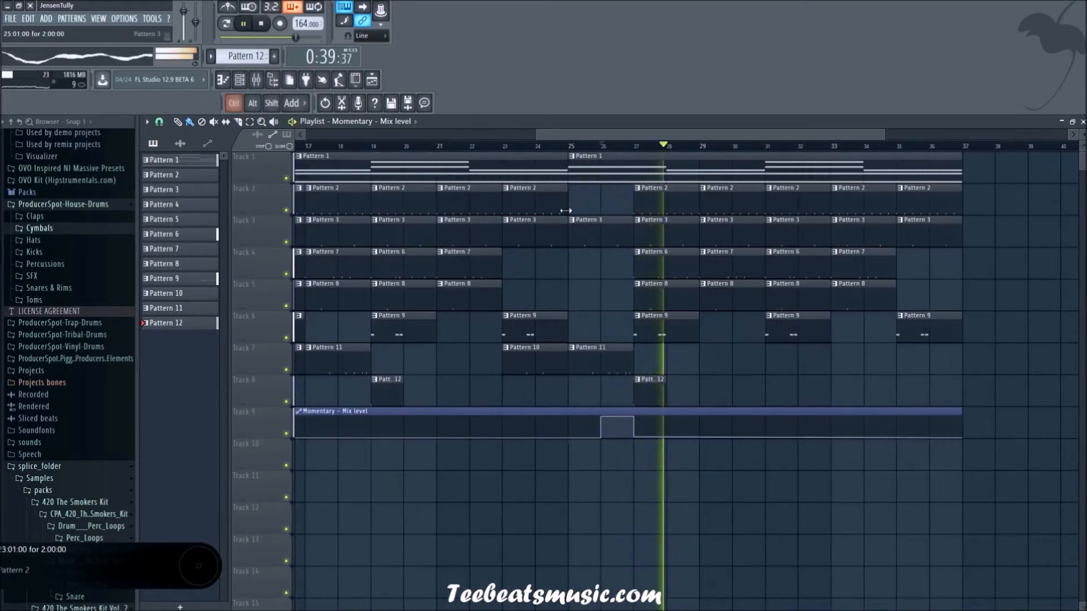
left_click(528, 136)
scroll(991, 312, "down", 1)
left_click(904, 148)
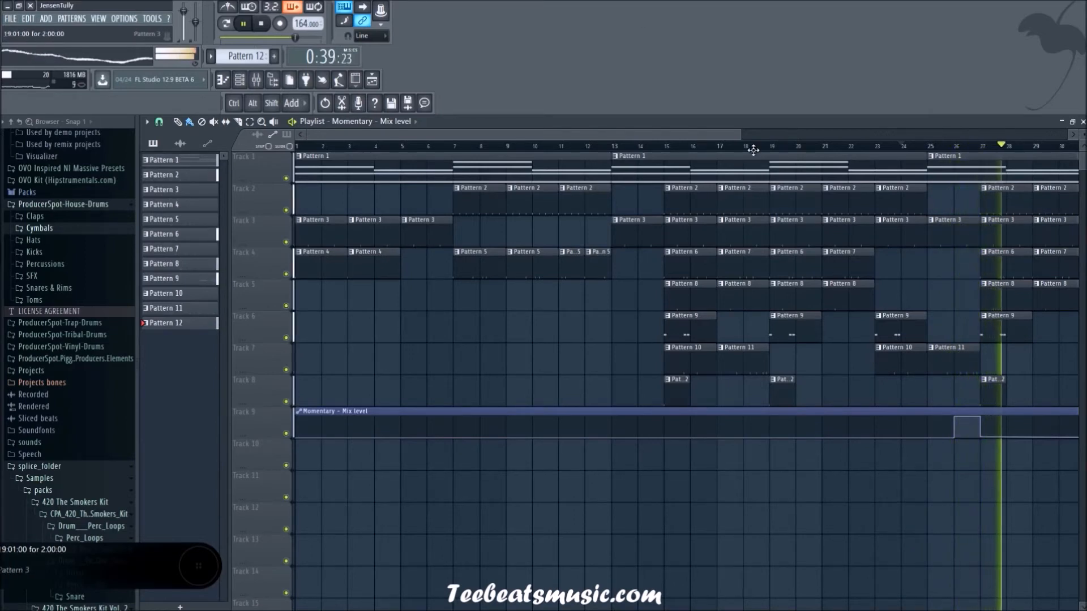
left_click(254, 82)
left_click(372, 80)
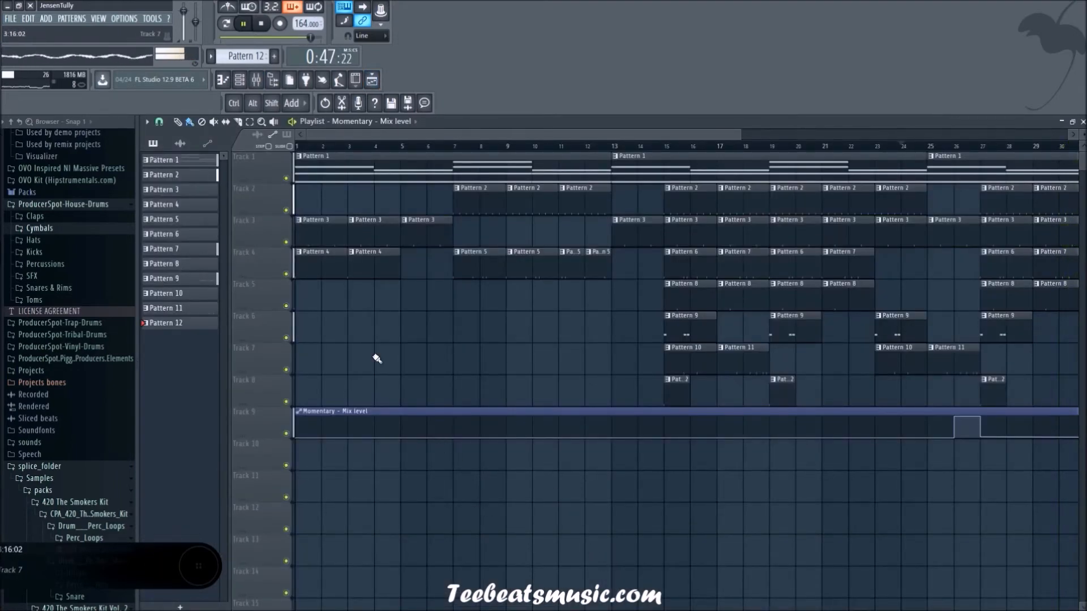
scroll(377, 358, "down", 3)
left_click_drag(980, 512, 767, 422)
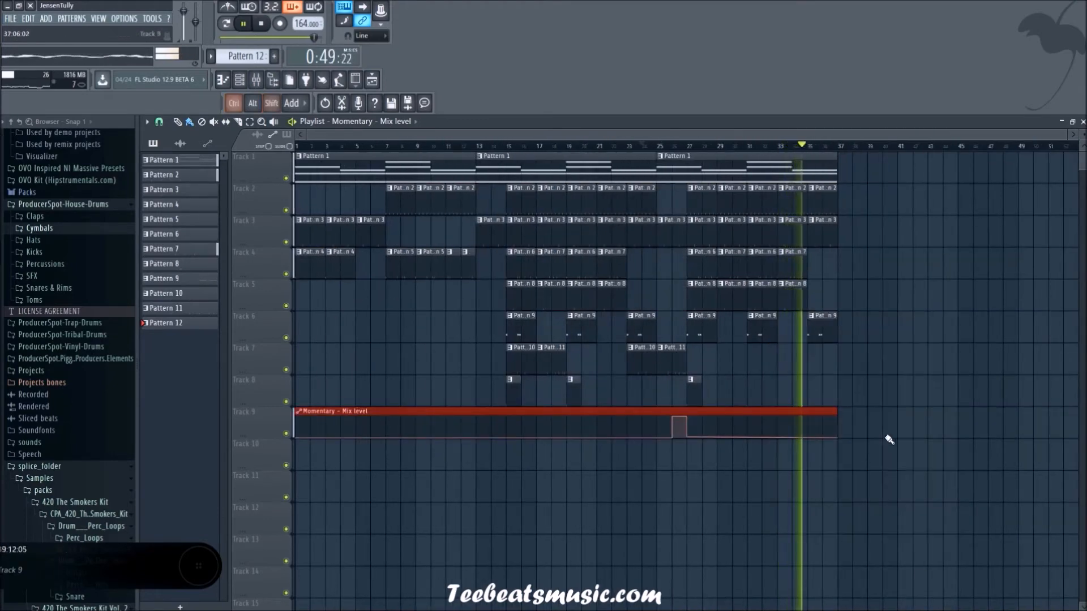
left_click_drag(868, 405, 696, 204)
left_click(991, 286, "ctrl")
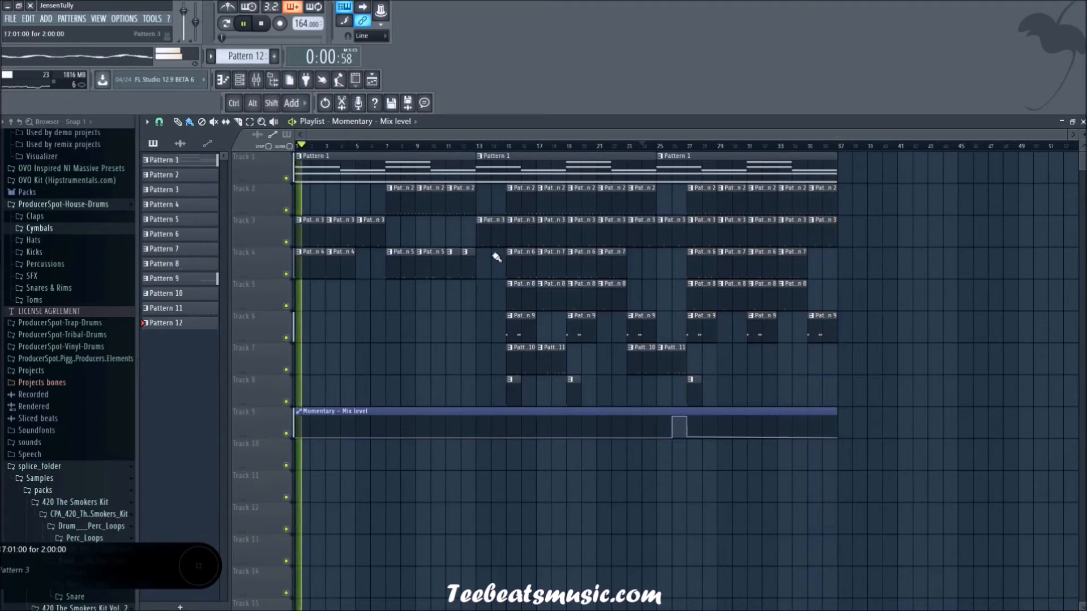
Step: Delete the three Pattern 3 clips and two Pattern 4 clips before bar 7 in the playlist
right_click(376, 236)
right_click(341, 239)
right_click(317, 242)
right_click(340, 273)
right_click(310, 266)
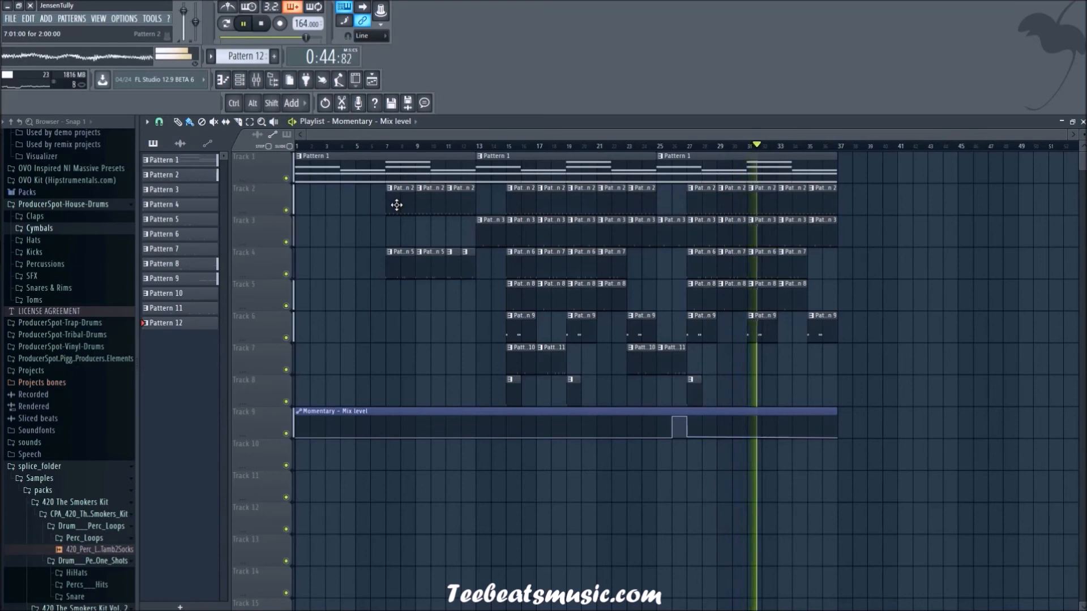
Step: Hide the playlist and the channel rack
key("F5")
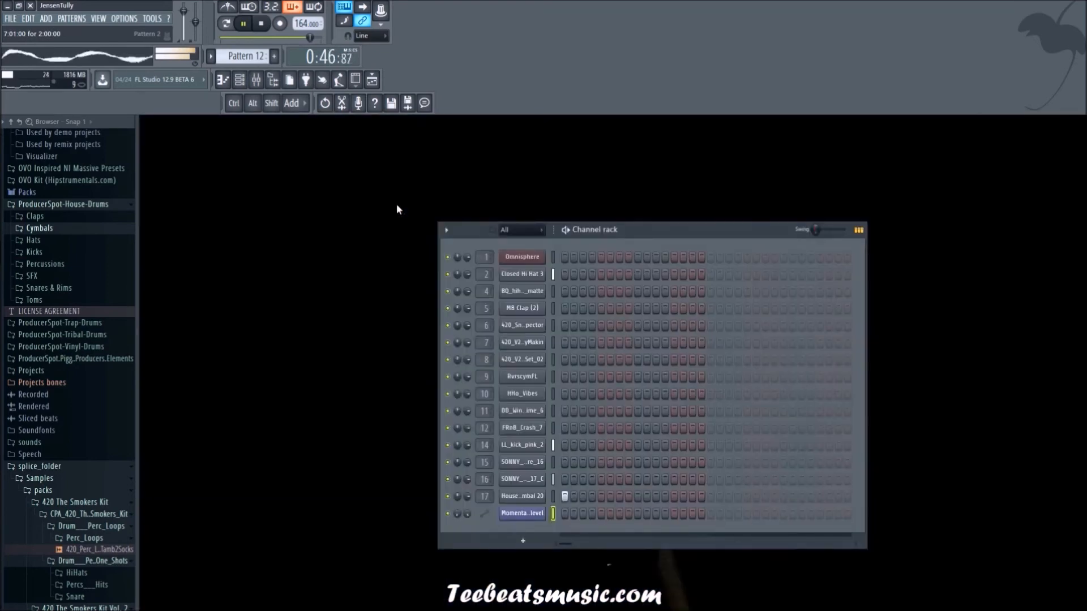
left_click(240, 82)
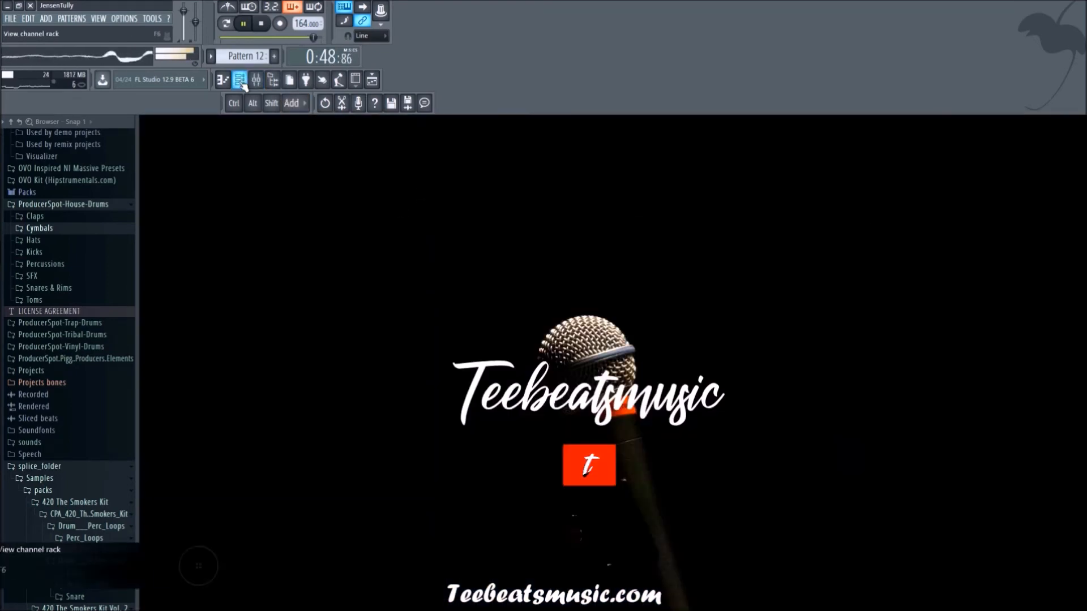